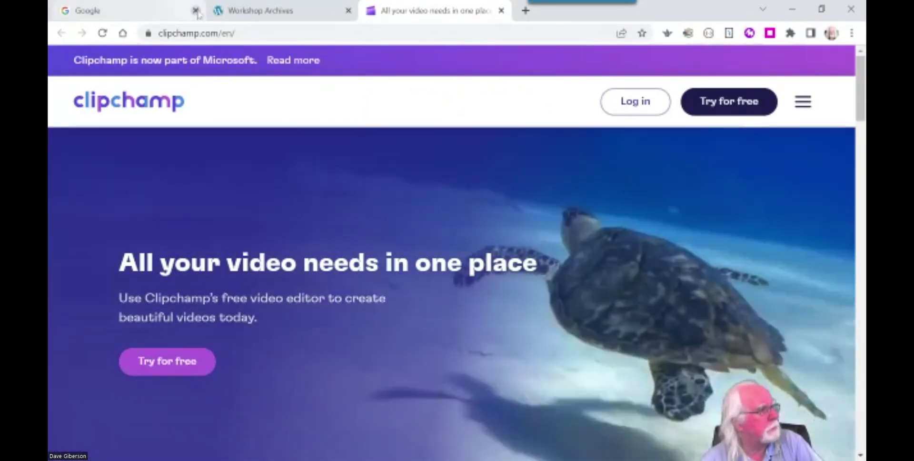
Close the Google browser tab.
click(195, 10)
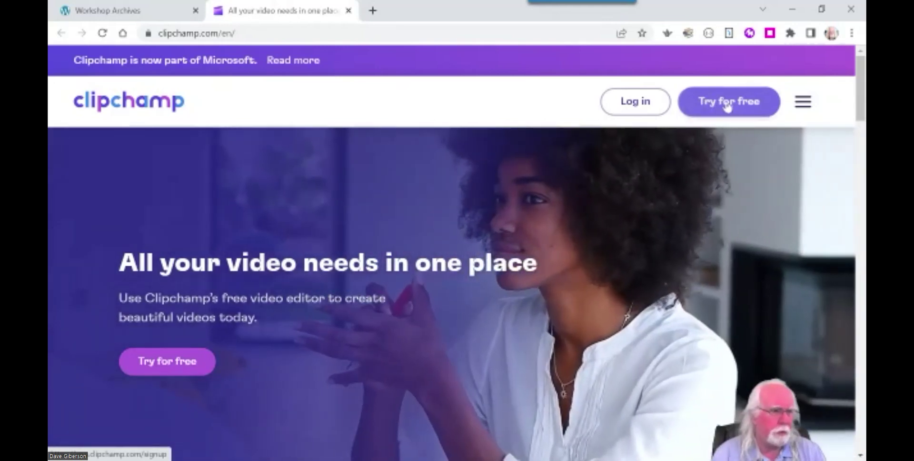
Start the free Clipchamp account signup with 'Try for free'.
click(728, 106)
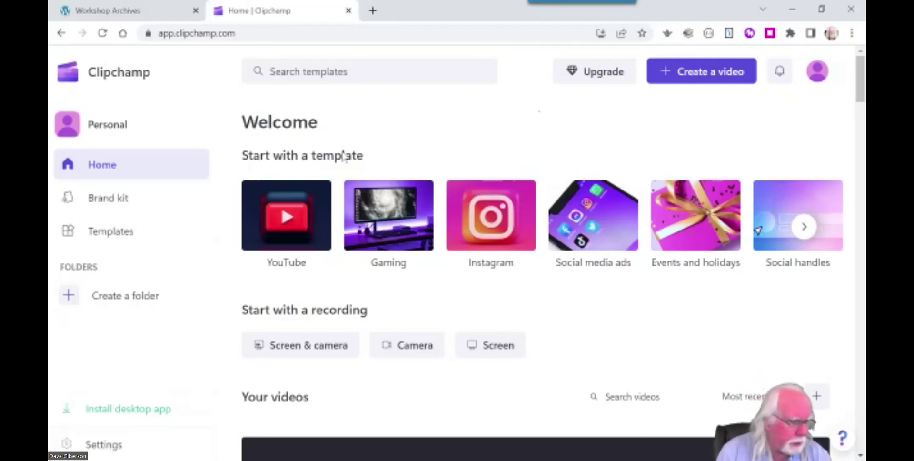
scroll(639, 286, down, 1)
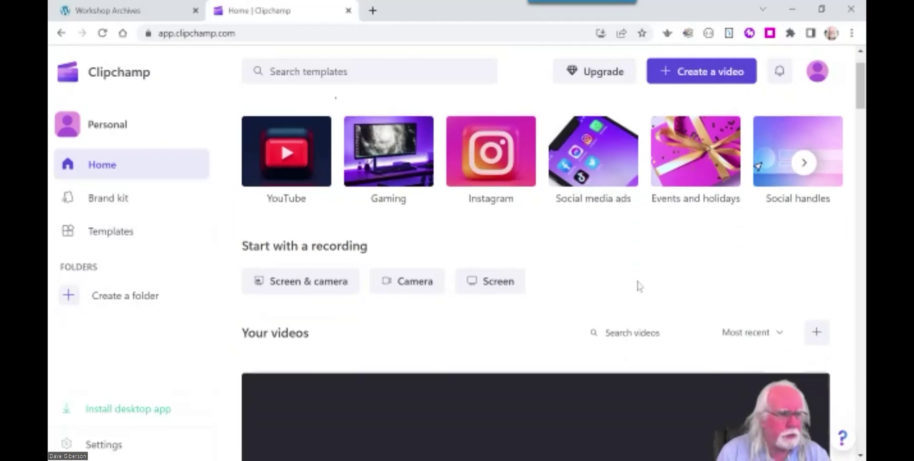
scroll(634, 285, down, 2)
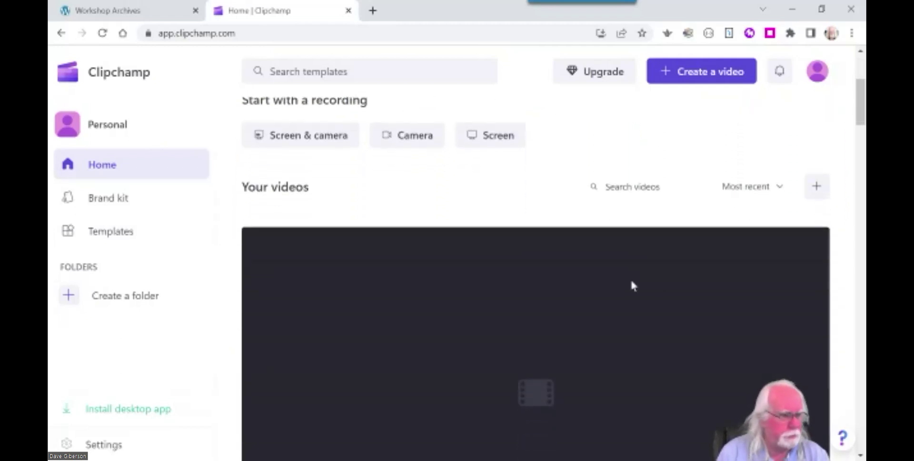
scroll(632, 285, down, 10)
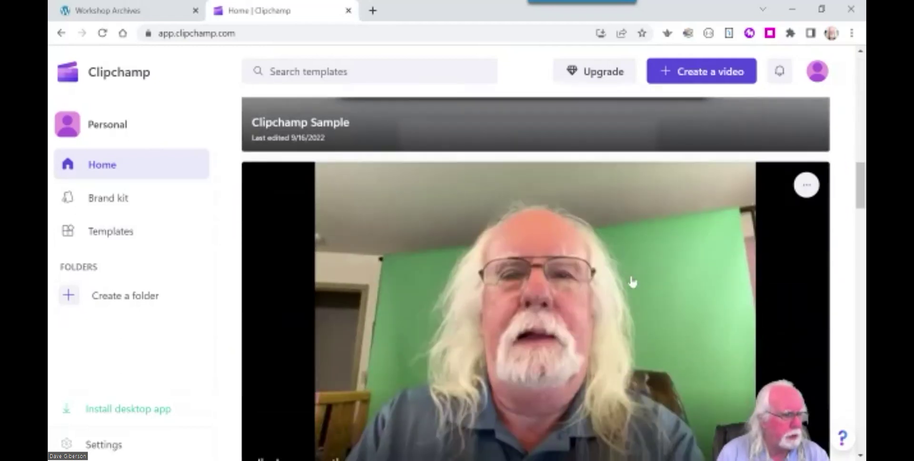
scroll(632, 282, down, 10)
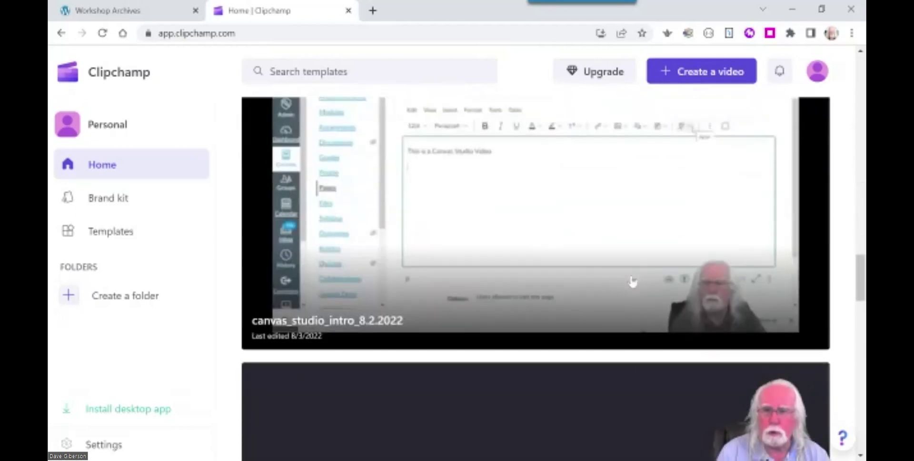
scroll(633, 282, down, 6)
drag(861, 318, 851, 76)
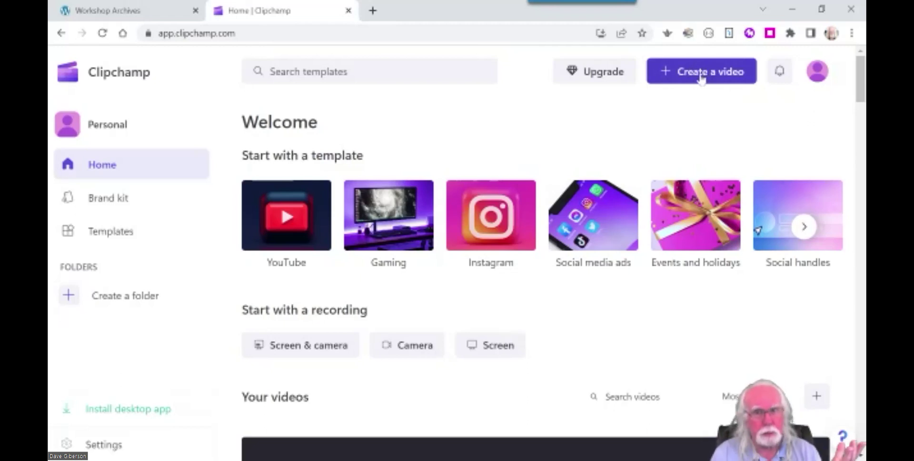
Create a blank Untitled video, then minimize the browser and reveal two more slide bullets.
click(701, 77)
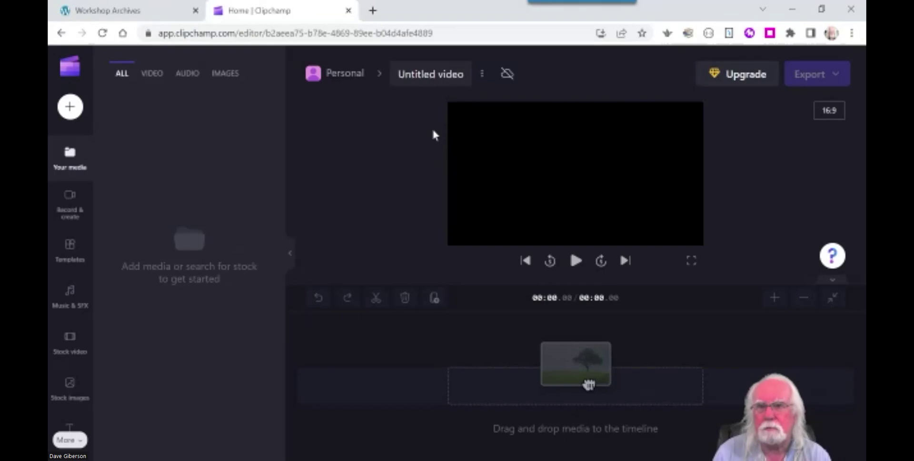
click(793, 13)
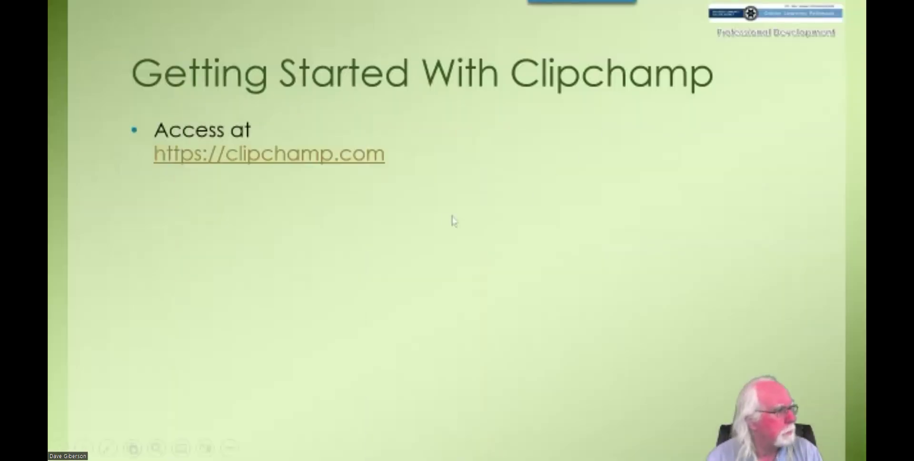
key(Right)
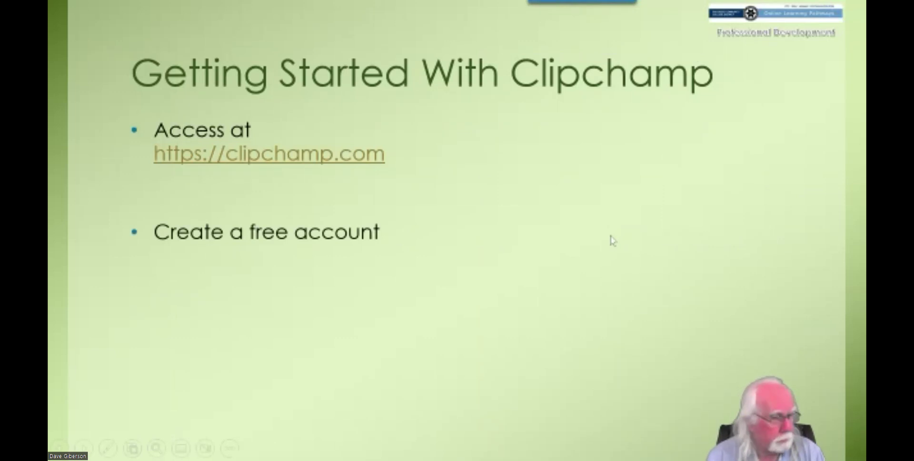
key(Right)
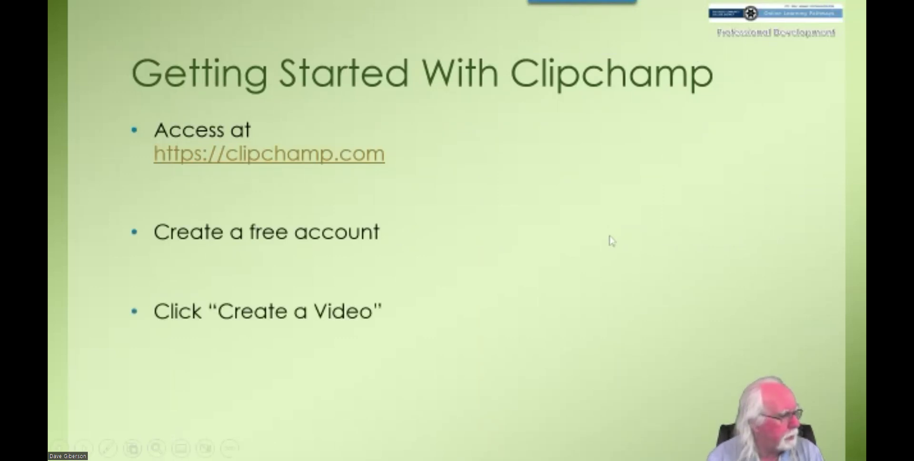
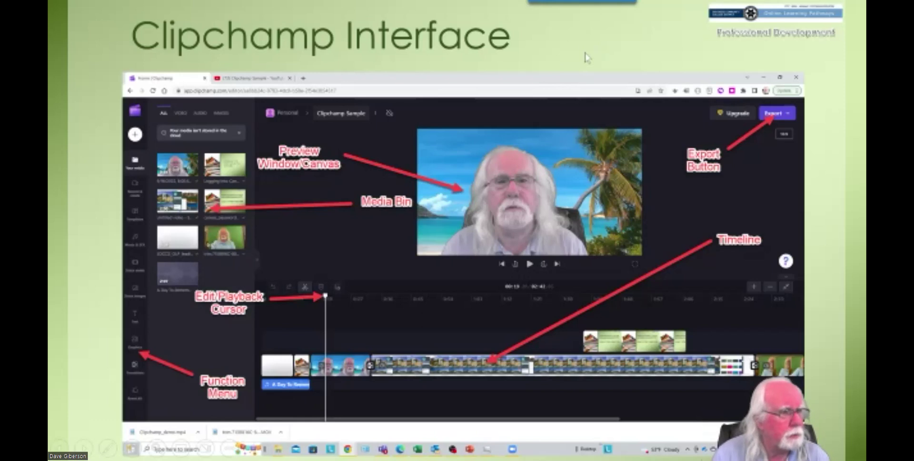
Advance the slideshow to 'Adding Media to Your Project', then switch to the Clipchamp editor.
click(825, 177)
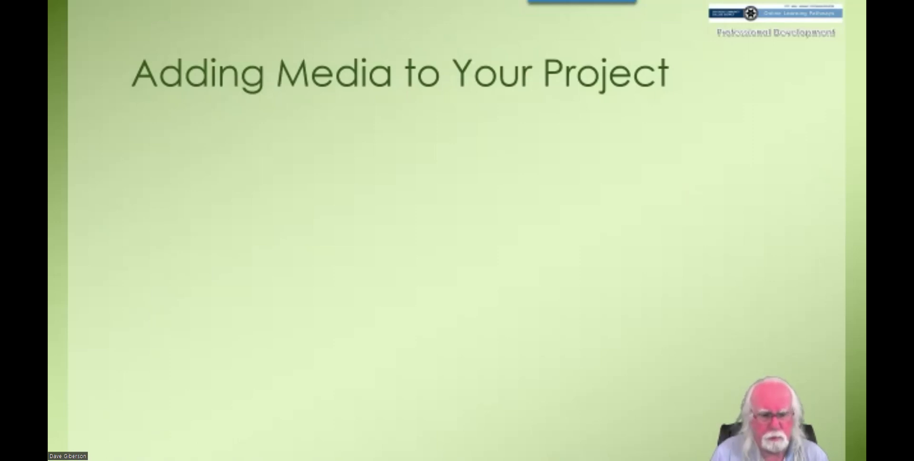
key(alt+Tab)
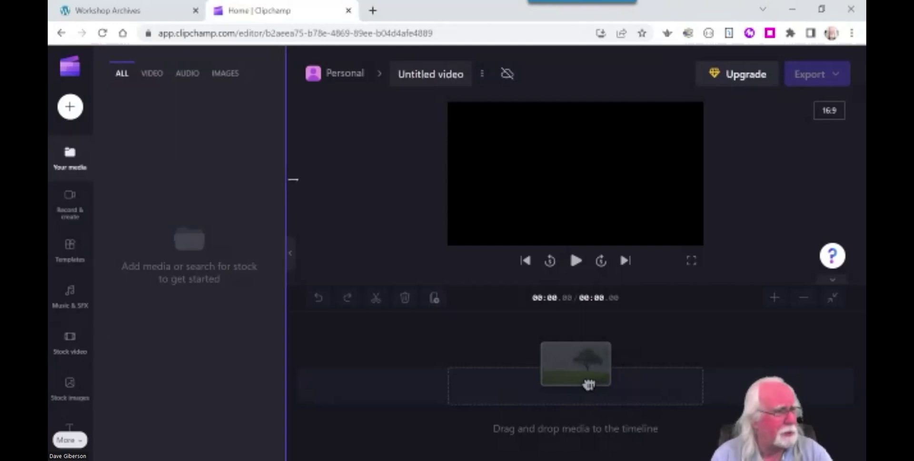
click(795, 10)
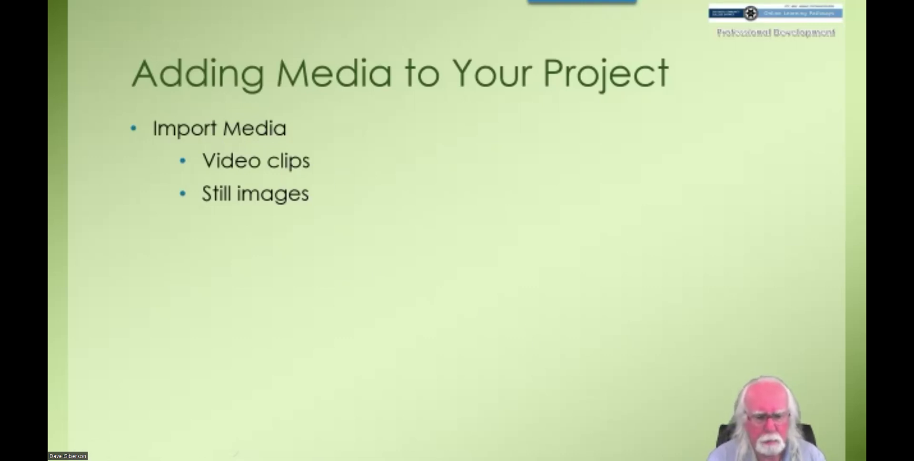
key(alt+Tab)
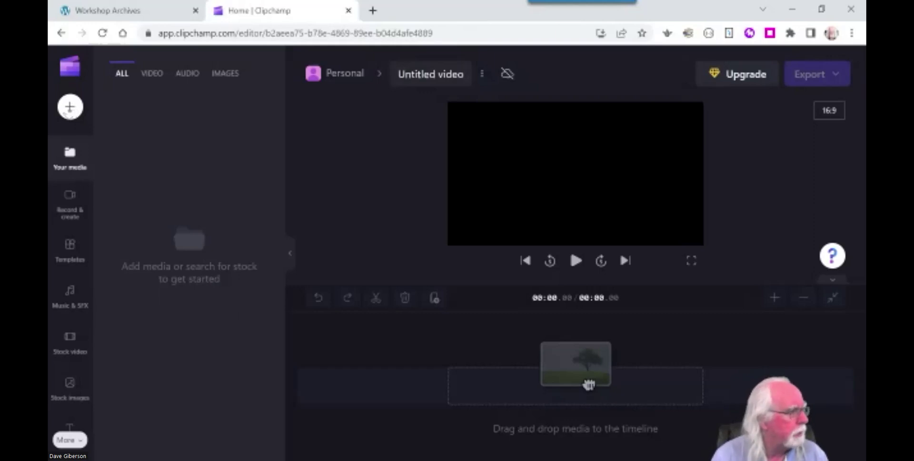
Open Clipchamp's Import media panel from the '+' button.
click(69, 110)
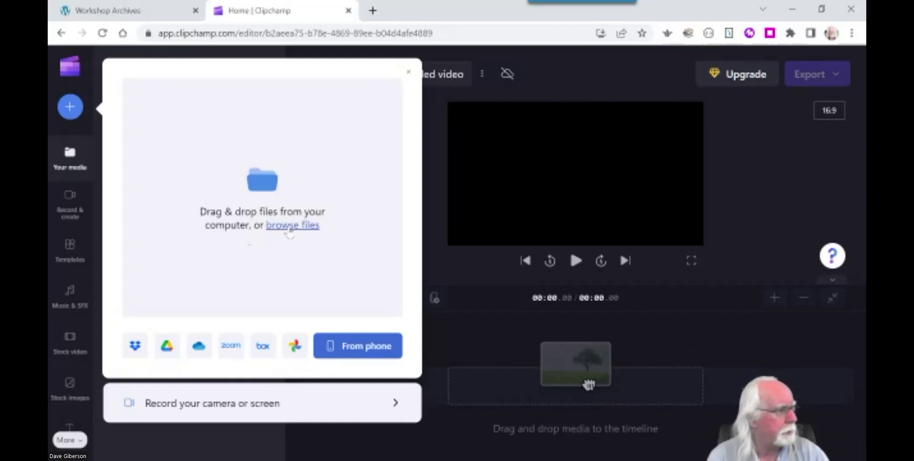
Browse files and open the Videos > clipchamp > clipchamp_seminar folder in the Open dialog.
click(290, 227)
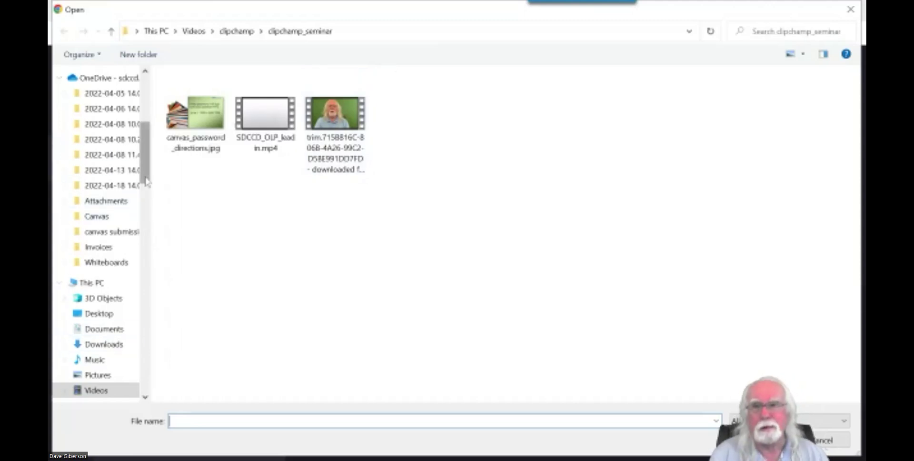
drag(146, 181, 146, 221)
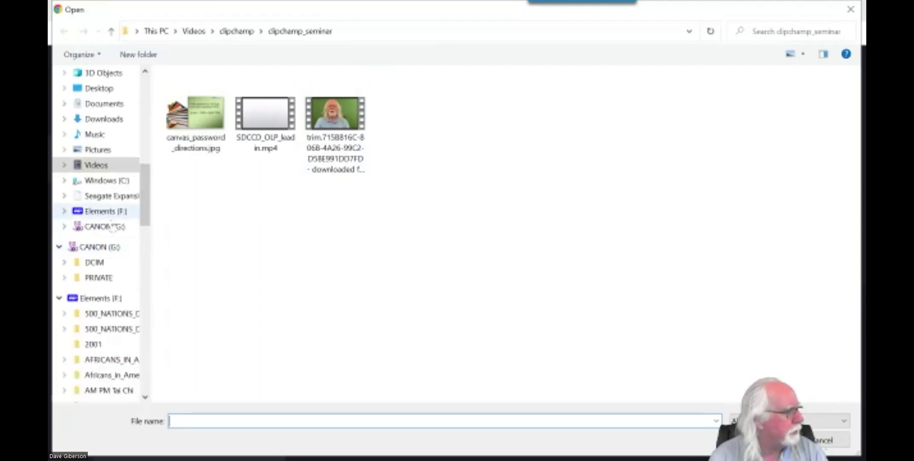
click(116, 170)
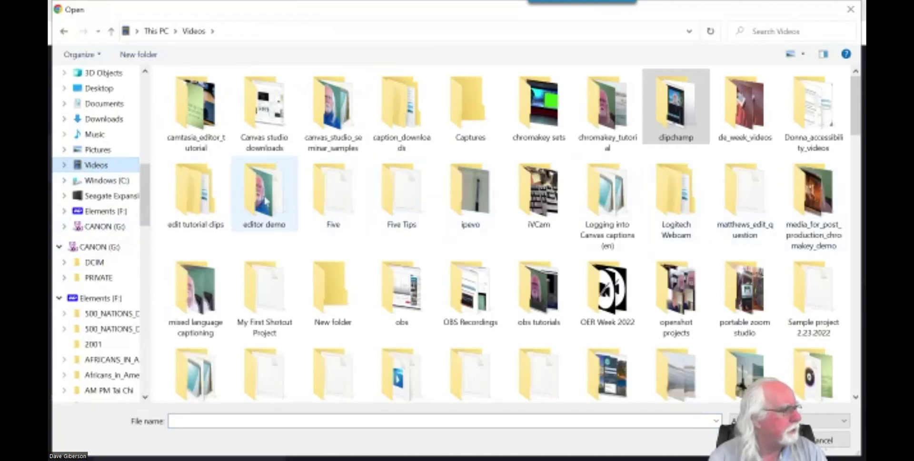
double_click(682, 131)
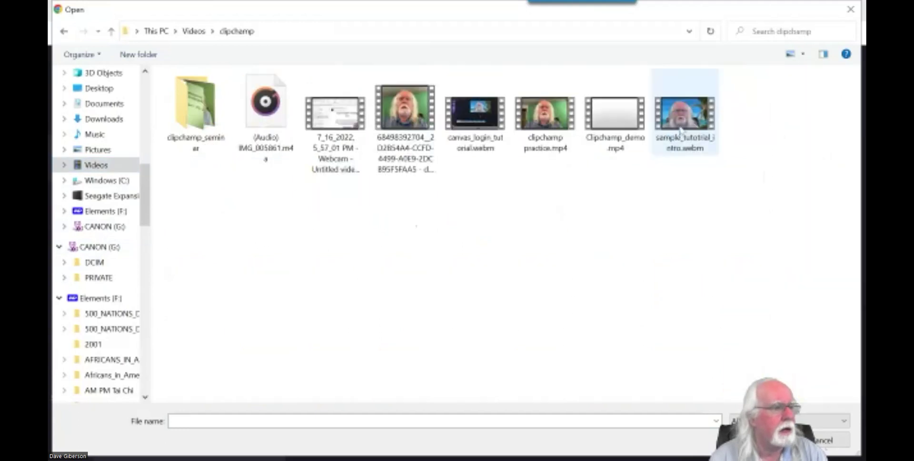
click(196, 109)
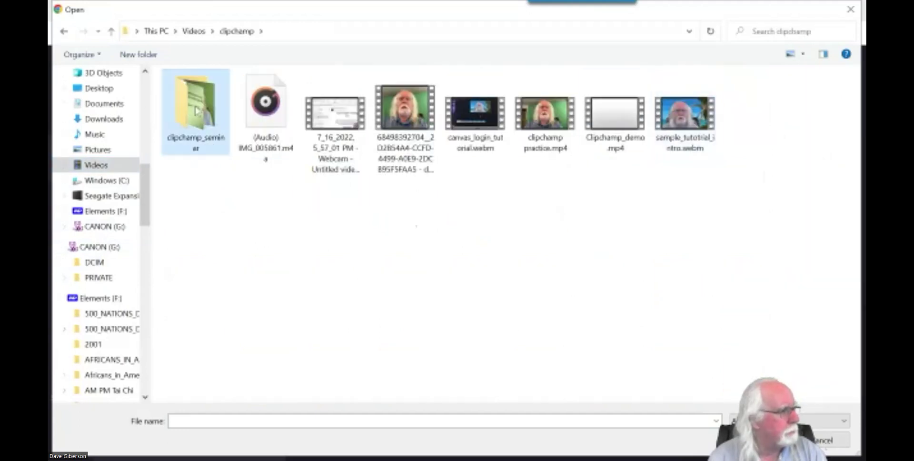
double_click(215, 157)
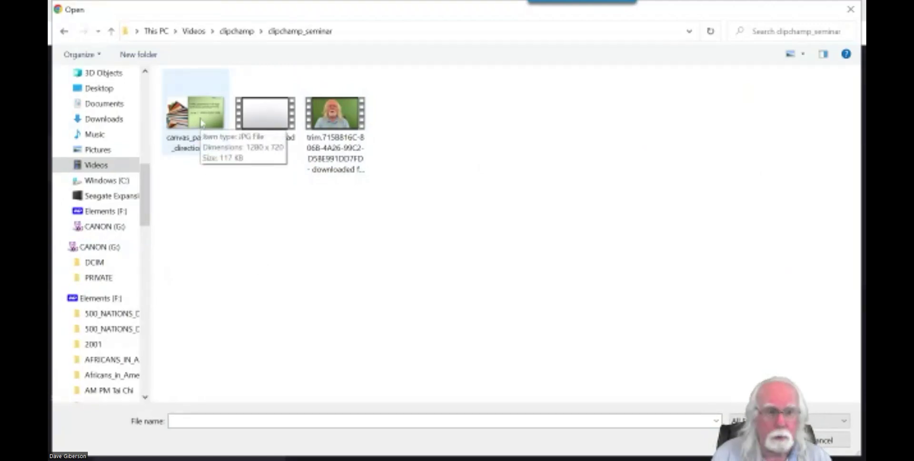
Import canvas_password_directions.jpg, SDCCD_OLP_leadin.mp4 and the trim video together.
click(201, 123)
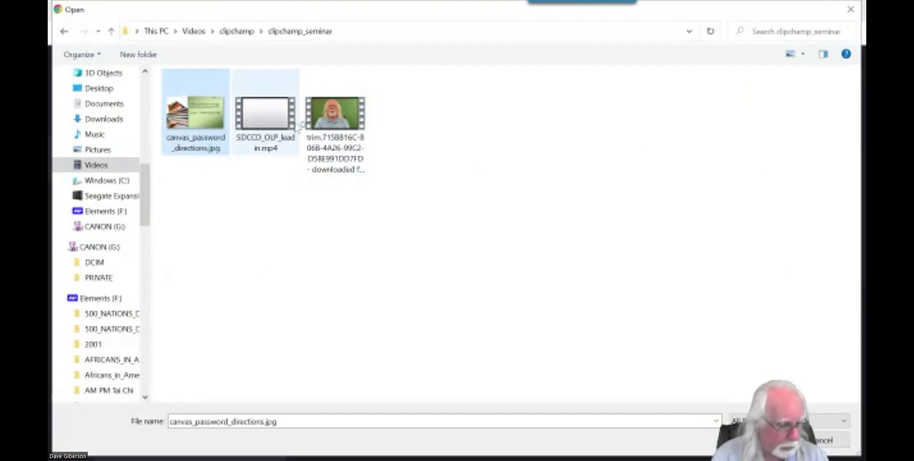
ctrl+click(278, 124)
ctrl+click(335, 117)
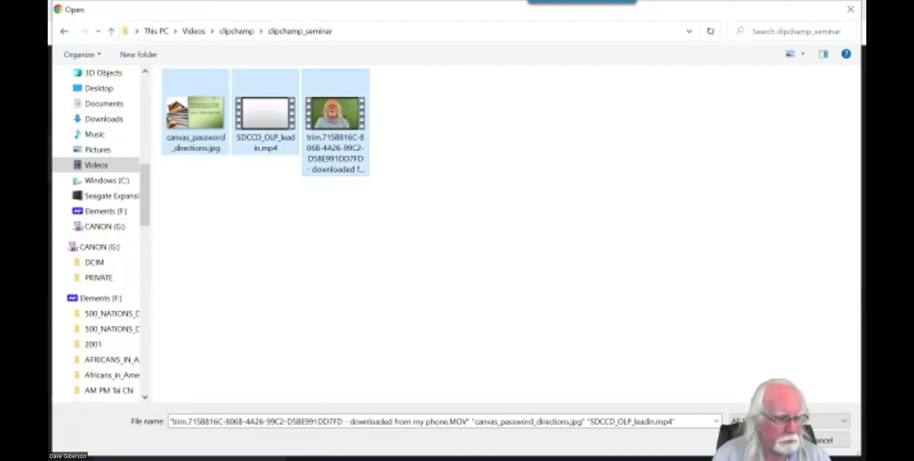
click(775, 440)
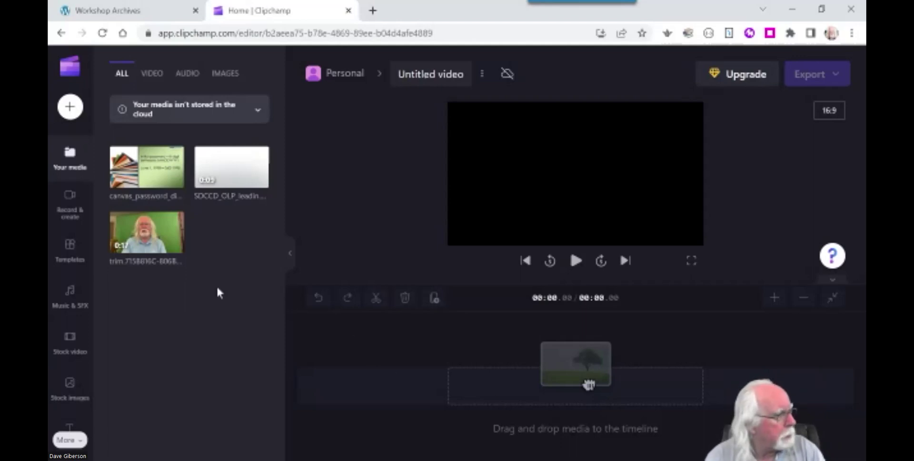
Back in the slideshow, reveal the import panel screenshot and the Record video bullets.
key(alt+Tab)
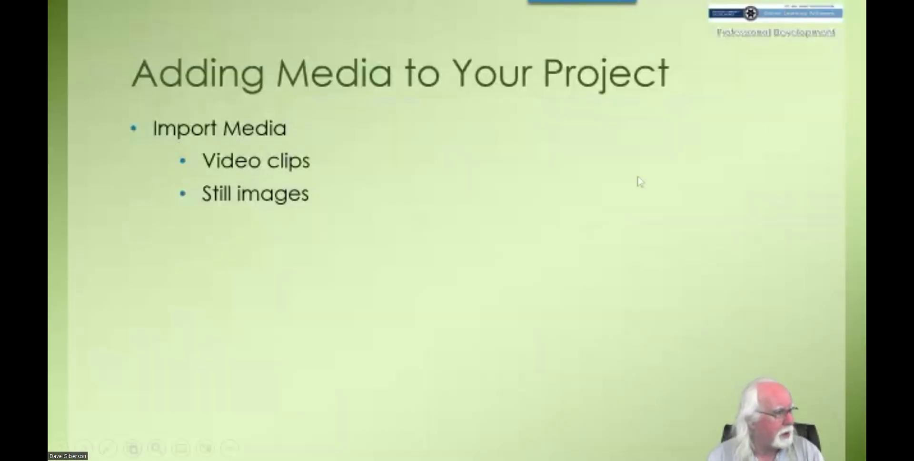
click(427, 249)
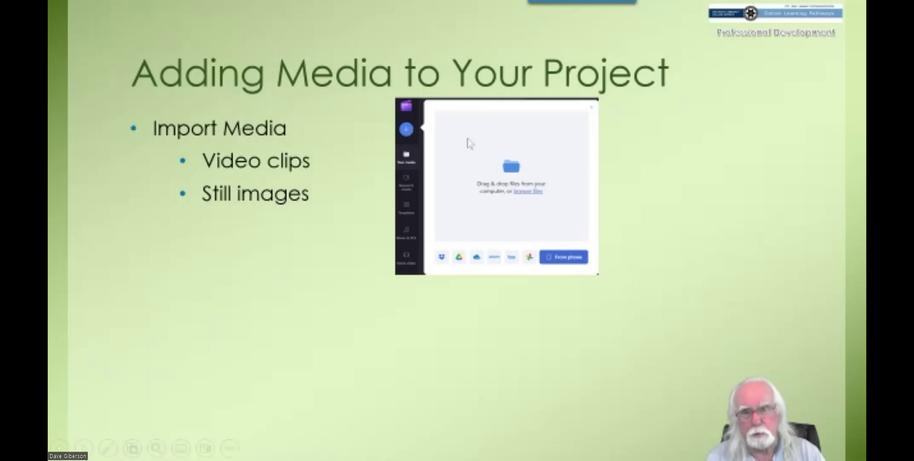
click(267, 291)
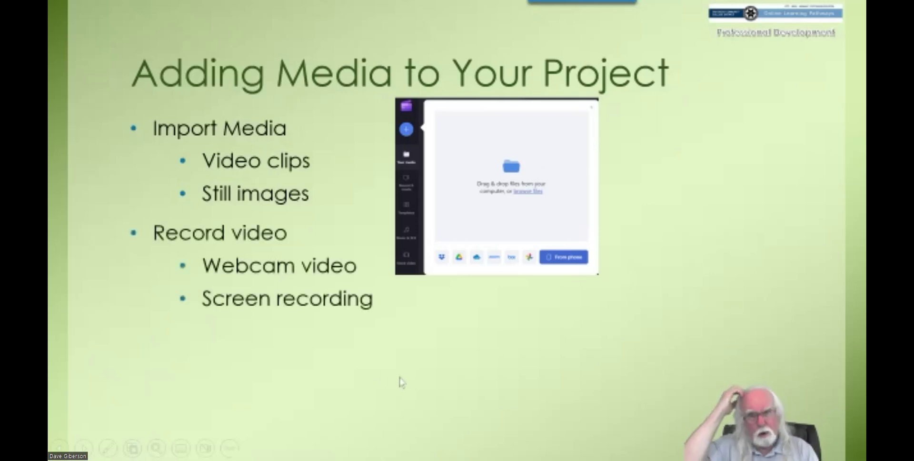
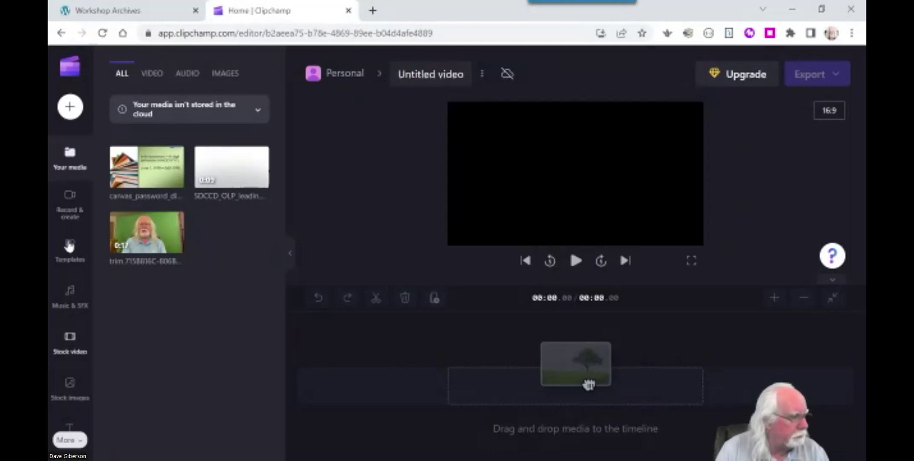
Show the Record & create options and choose a camera-only recording.
click(70, 201)
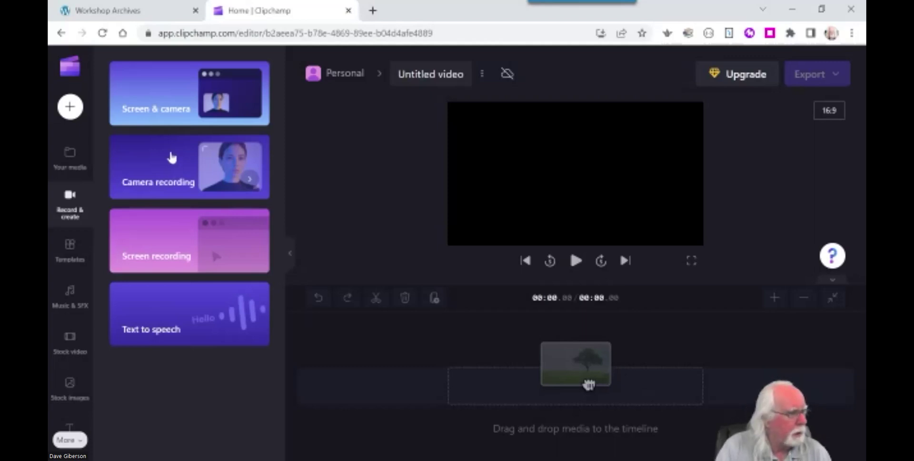
click(143, 163)
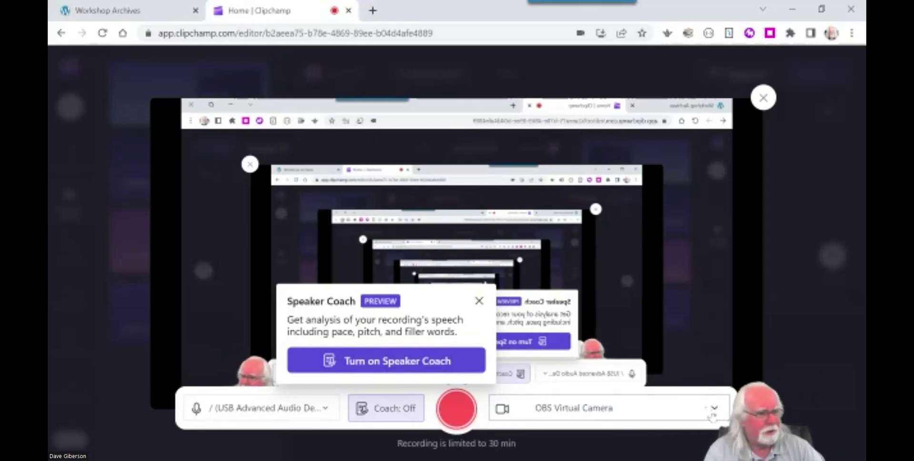
Try the HD Pro Webcam C920, then set the camera source back to OBS Virtual Camera.
click(715, 410)
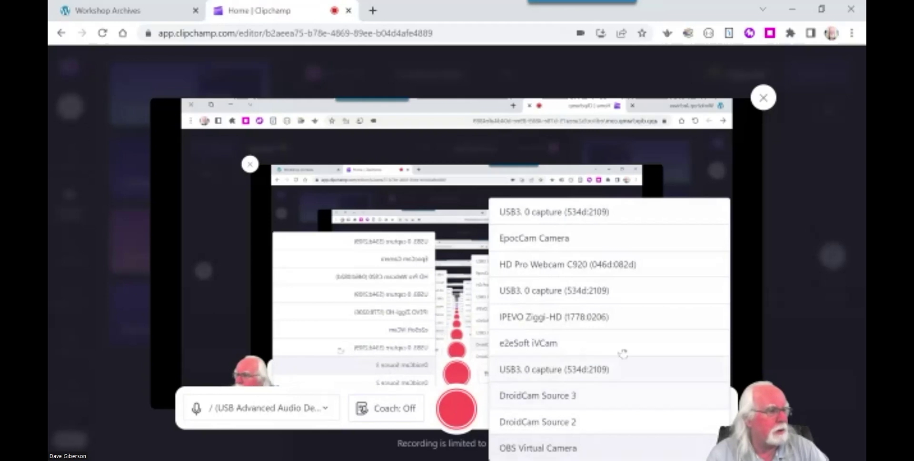
click(594, 264)
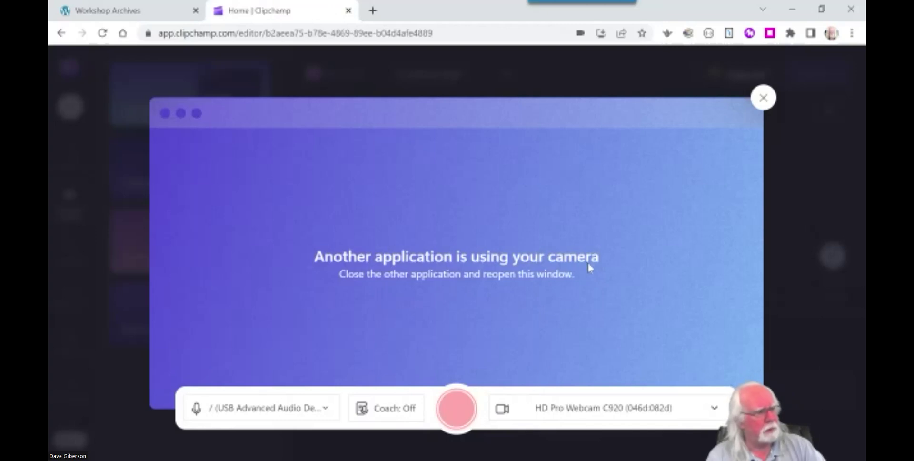
click(636, 410)
click(562, 450)
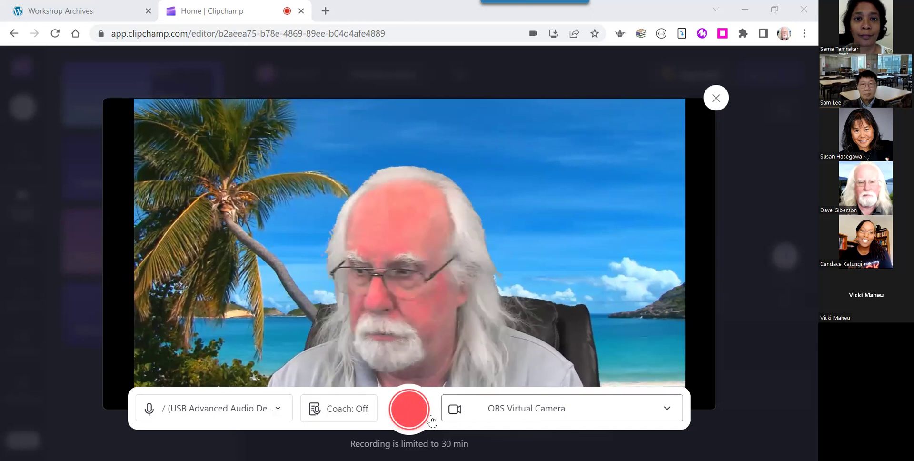
click(247, 411)
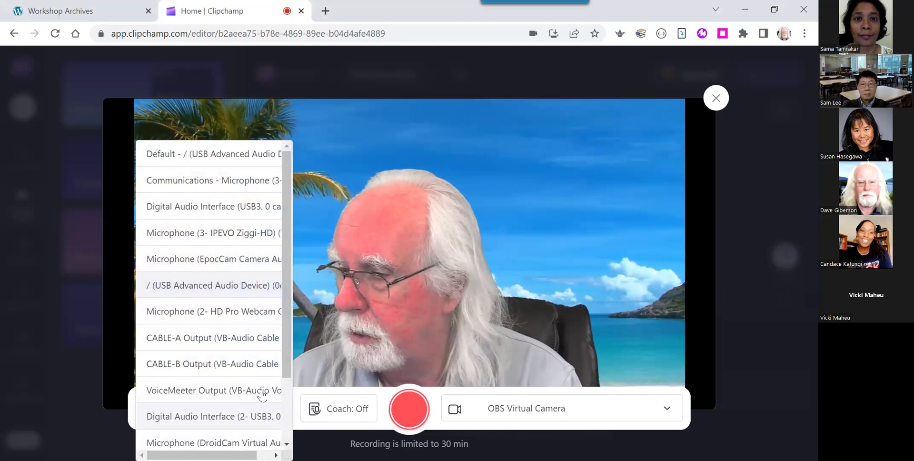
mouse_move(287, 365)
mouse_down()
mouse_move(294, 436)
mouse_move(286, 370)
mouse_up()
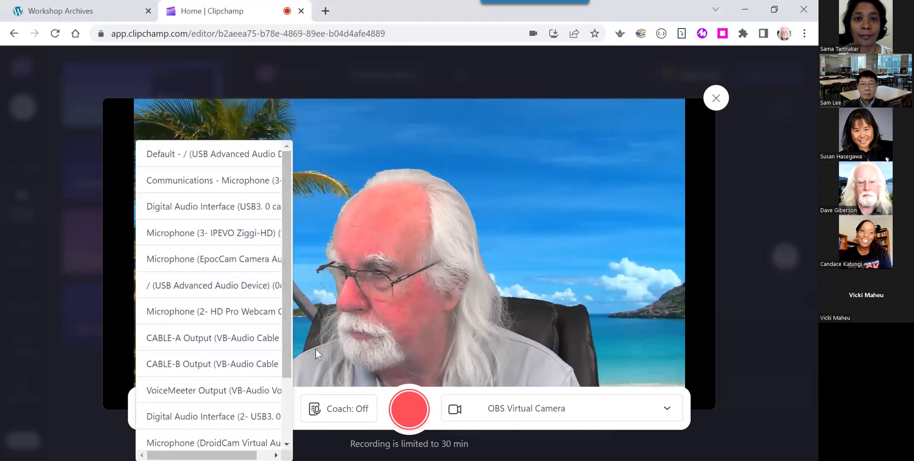
click(210, 285)
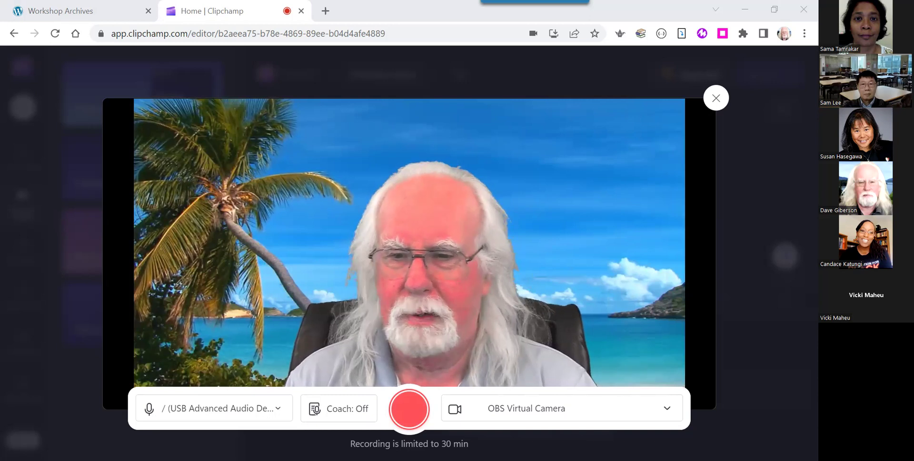
Start recording the webcam intro over the beach backdrop, running to about 00:28.
click(407, 415)
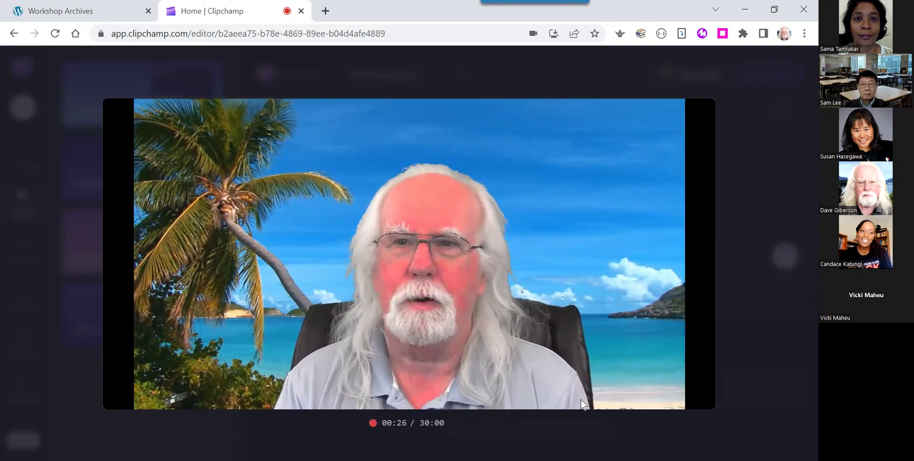
Stop the webcam recording at about 29 seconds and choose Save and edit.
mouse_move(582, 399)
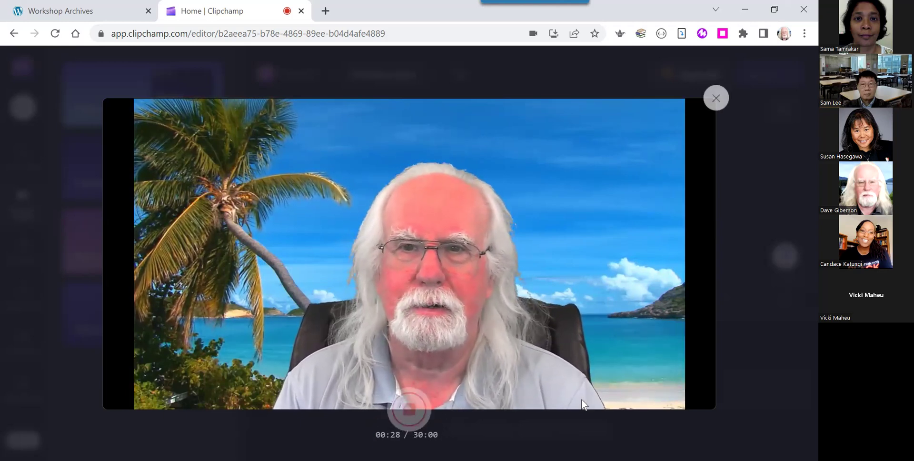
click(409, 409)
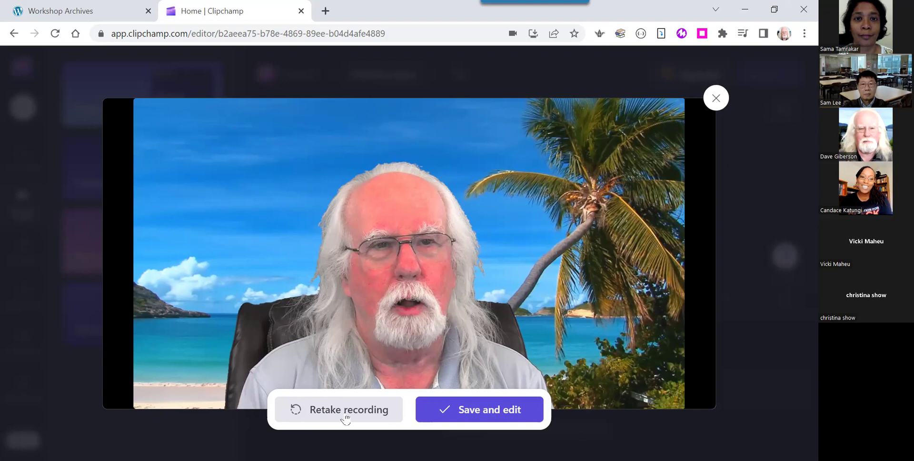
click(486, 416)
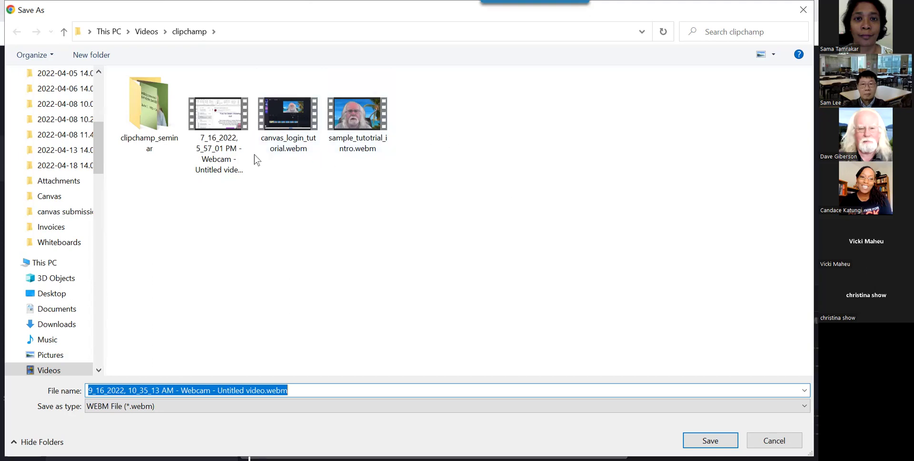
Make clipchamp_seminar the save location and select the default file name.
double_click(149, 120)
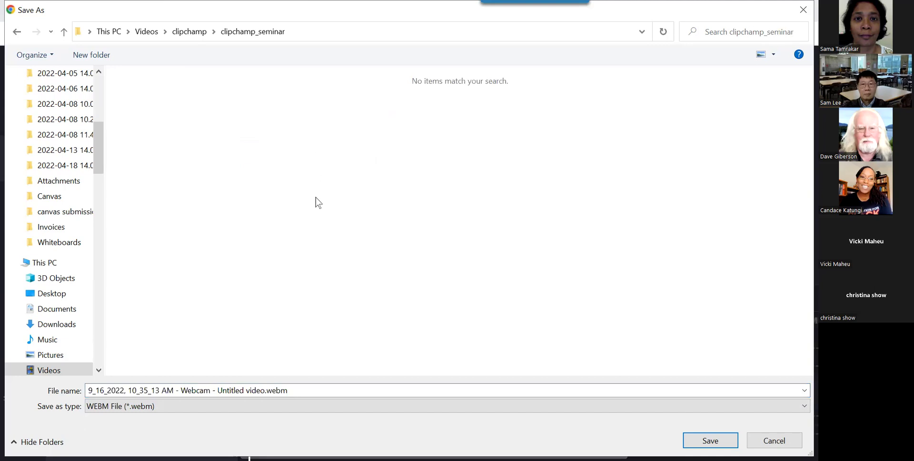
triple_click(304, 391)
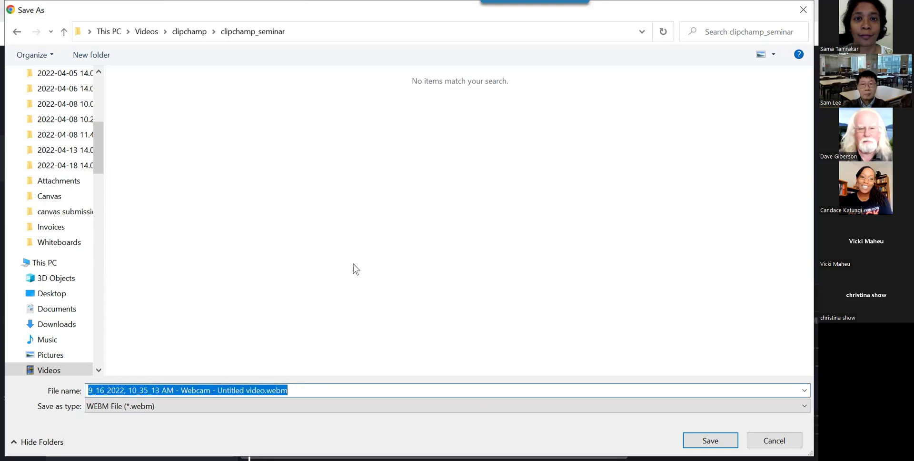
Save the webcam recording as tutorial_introduction in WEBM format.
text(tutorial)
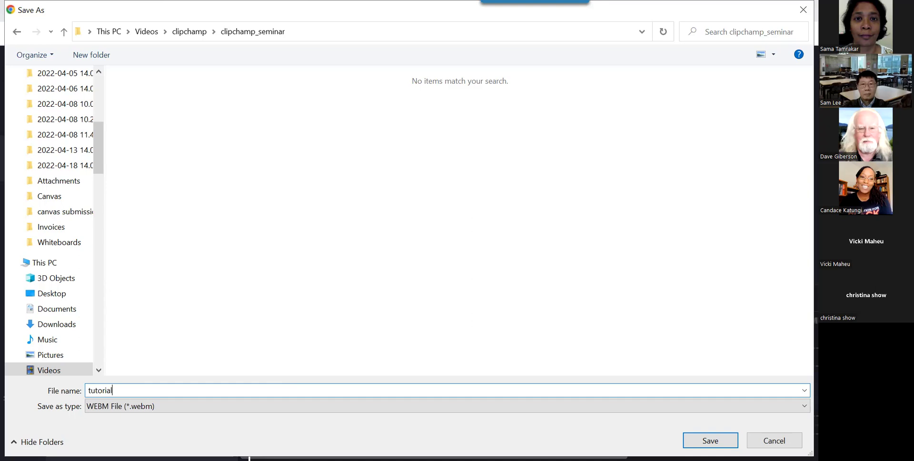
text(_introduction)
click(719, 440)
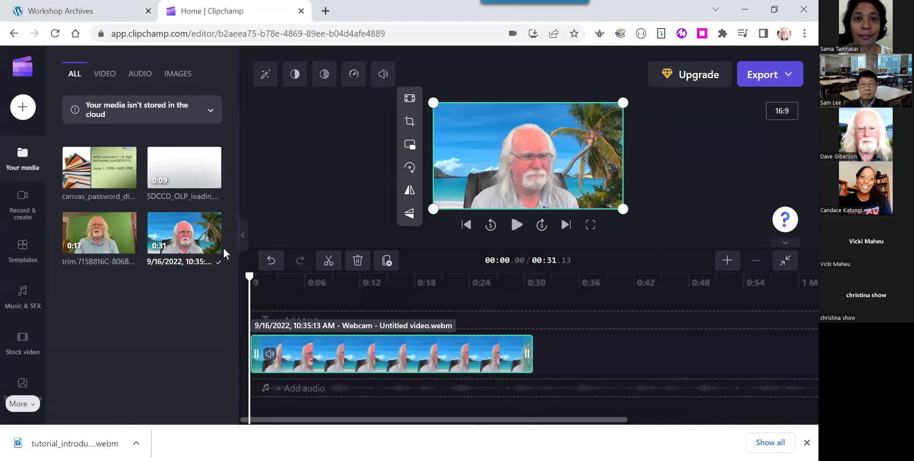
mouse_move(205, 241)
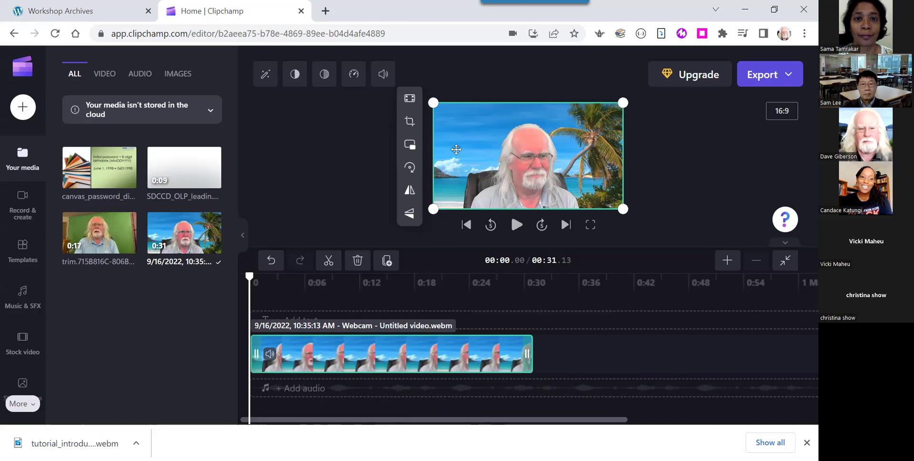
Play the webcam intro from the beginning and pause it at 00:04.90.
click(516, 226)
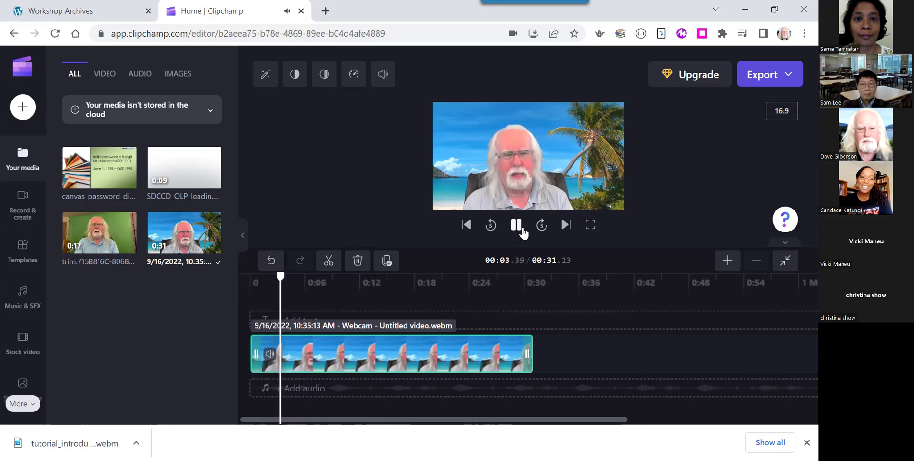
click(517, 226)
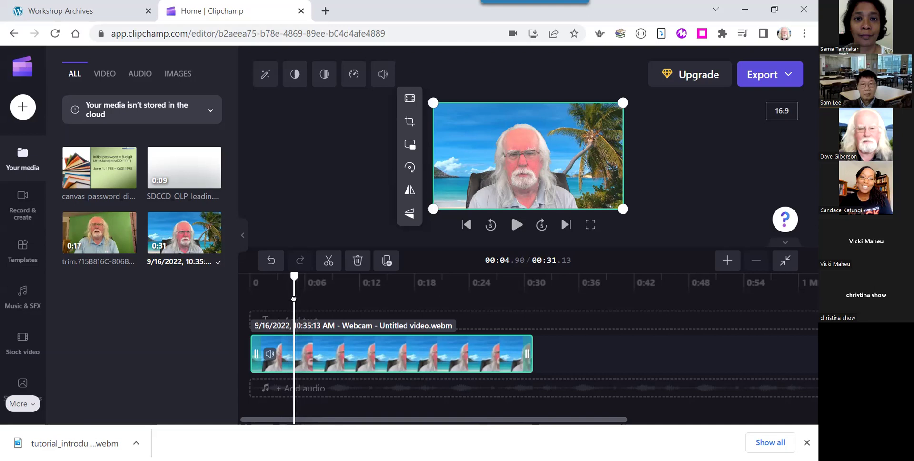
Scrub through the webcam clip and park the playhead at its end, 00:31.13.
drag(294, 298, 451, 350)
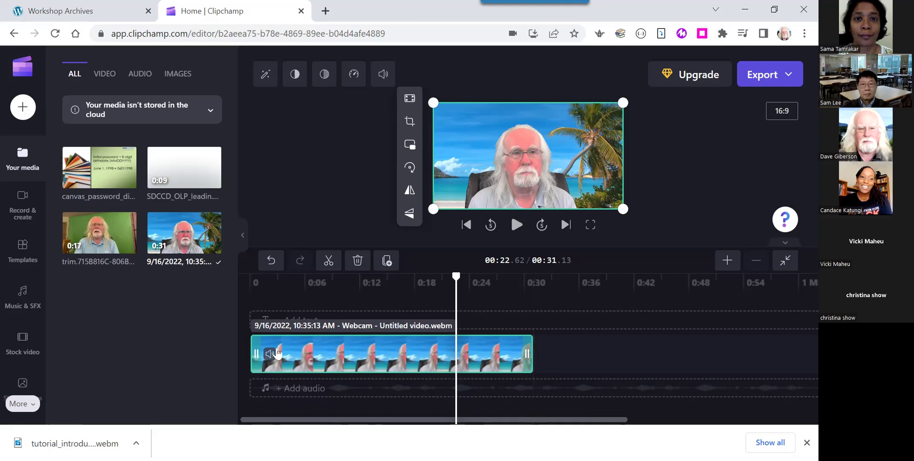
mouse_move(187, 238)
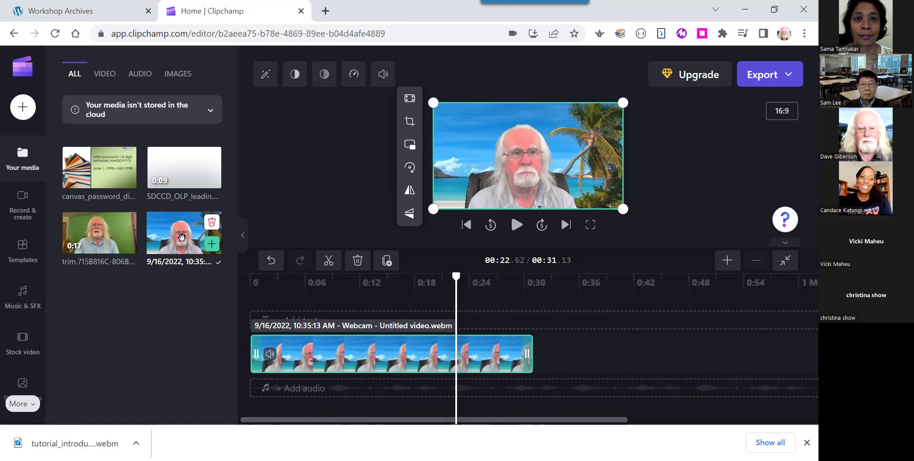
click(458, 305)
click(541, 311)
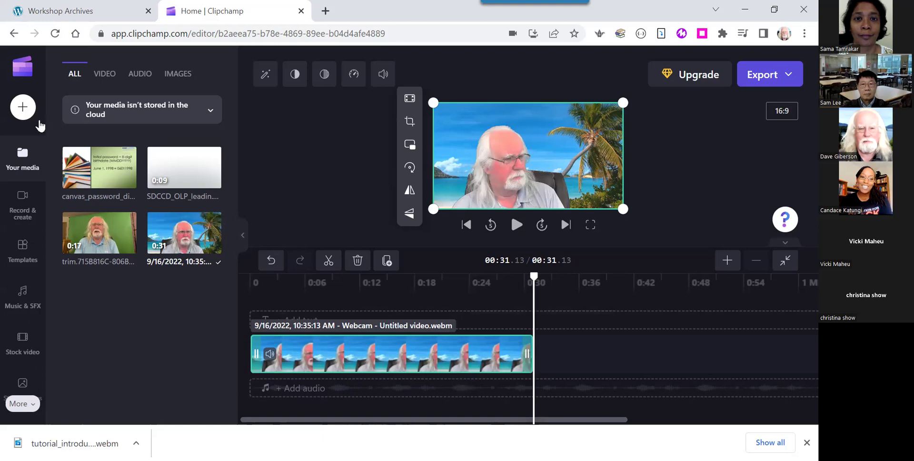
Open Record & create and choose Screen recording.
click(26, 210)
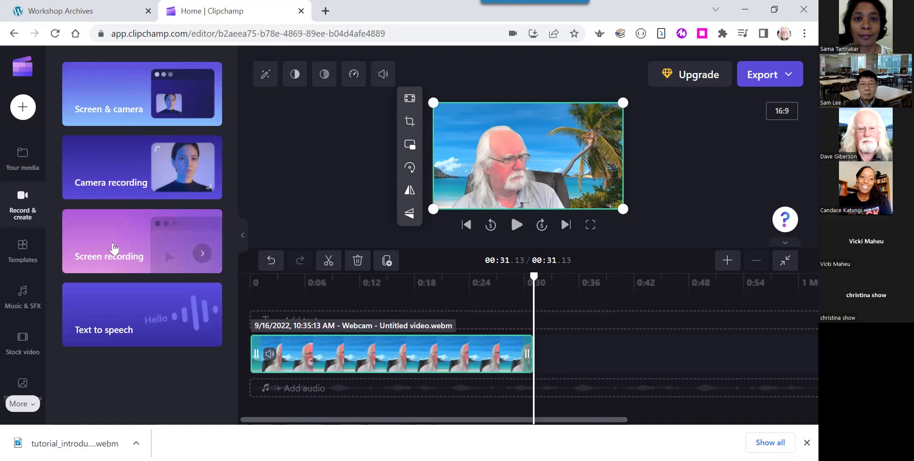
click(113, 248)
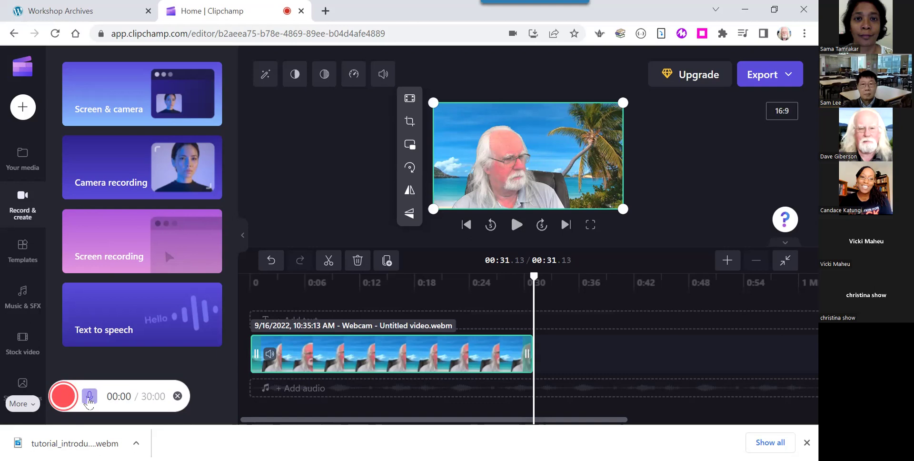
Set the recording microphone to the Default USB Advanced Audio Device.
click(90, 396)
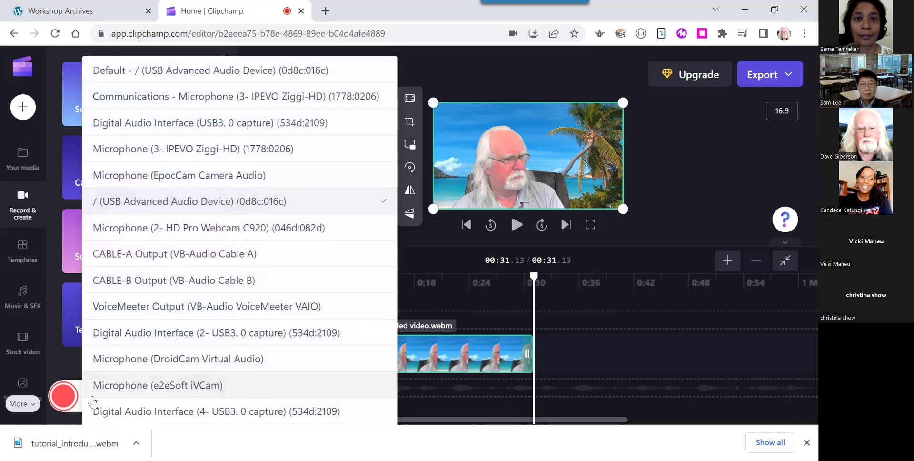
click(181, 72)
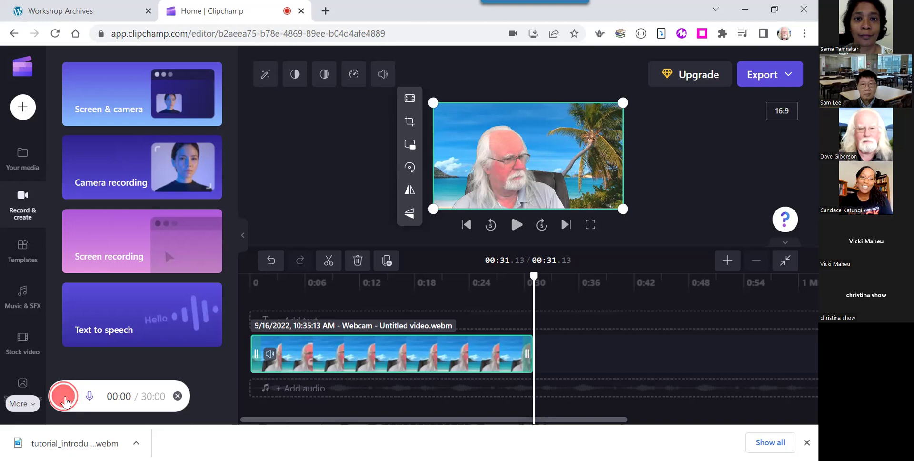
Set up a screen recording of Entire Screen 3 with Share system audio left unchecked.
click(65, 401)
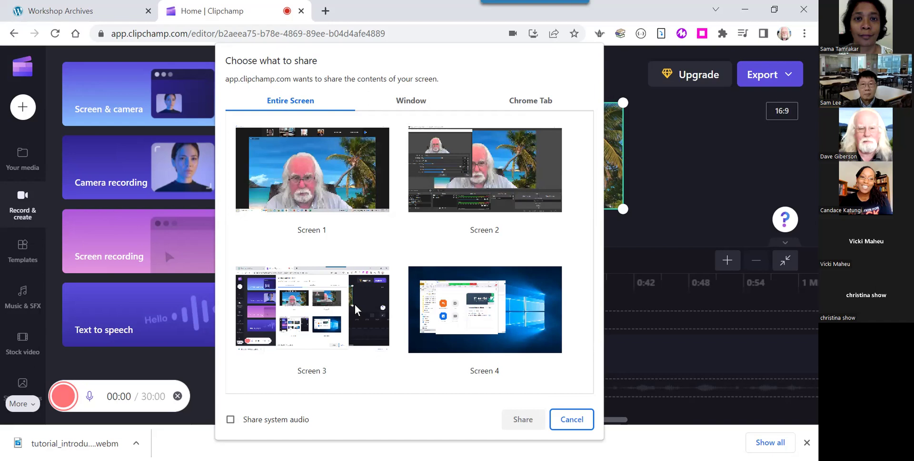
click(356, 308)
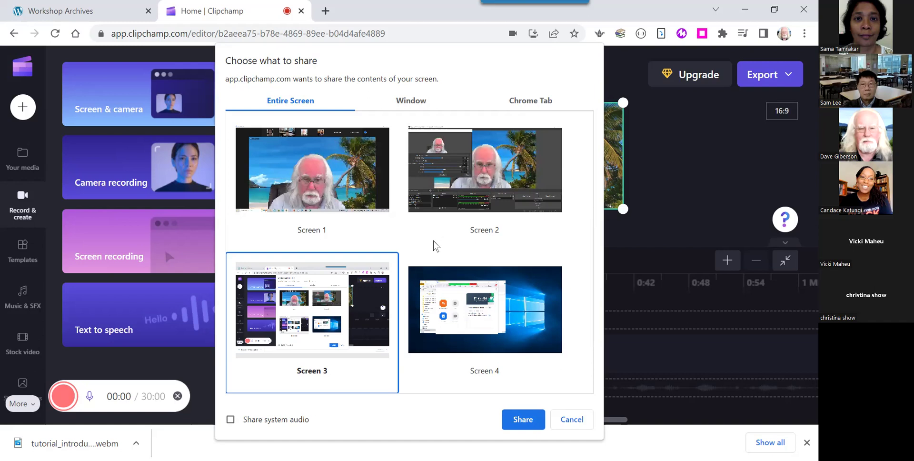
click(231, 420)
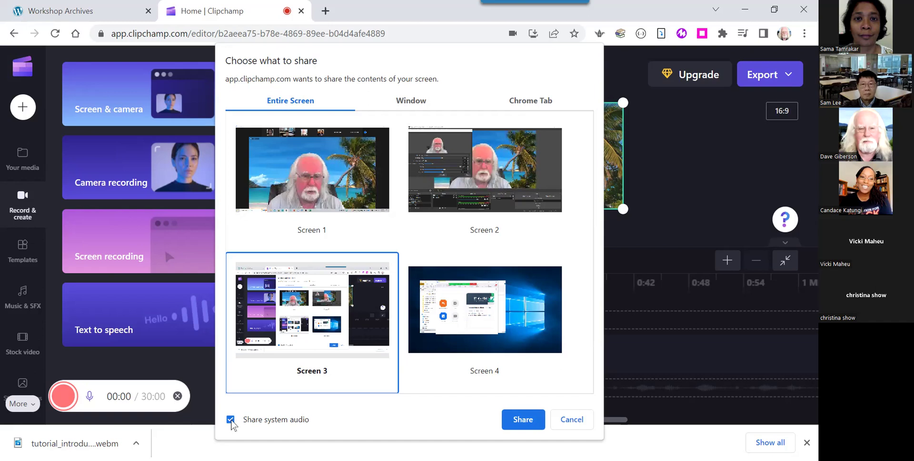
click(230, 420)
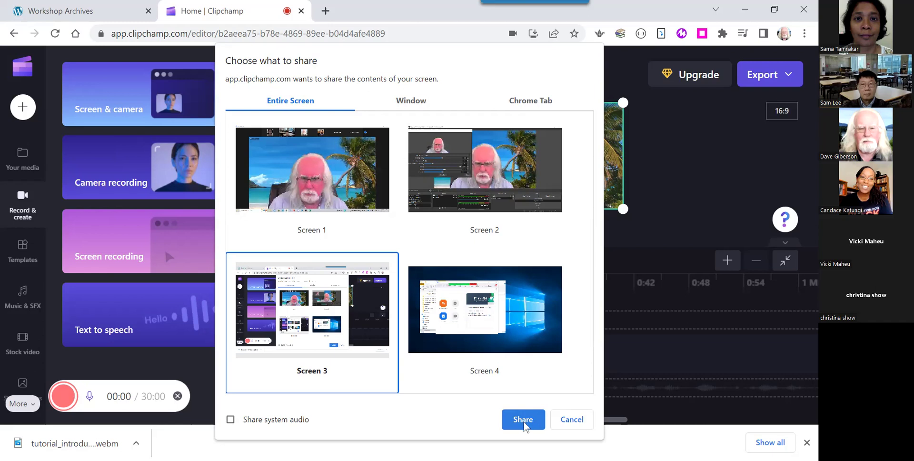
Share Screen 3 to start recording, then open a new Chrome tab on the Google homepage.
click(524, 419)
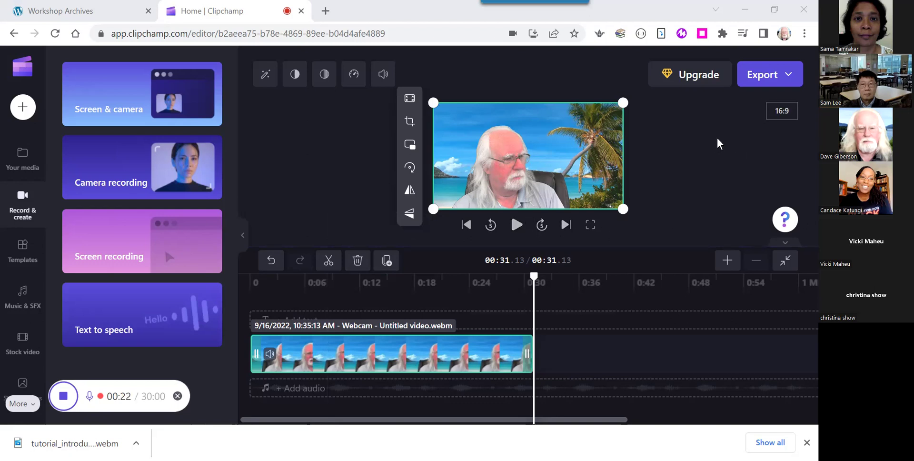
click(326, 11)
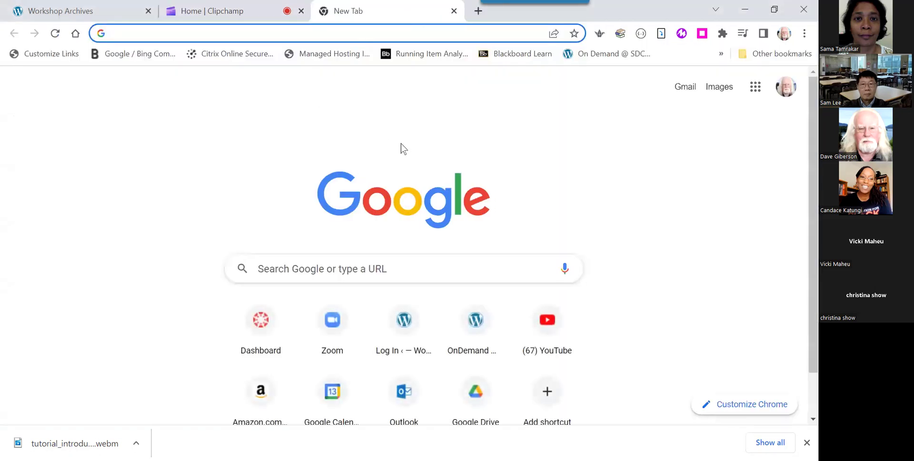
Go to sdccd.instructure.com by entering 'sdccd.in' and accepting the autocomplete suggestion.
click(148, 34)
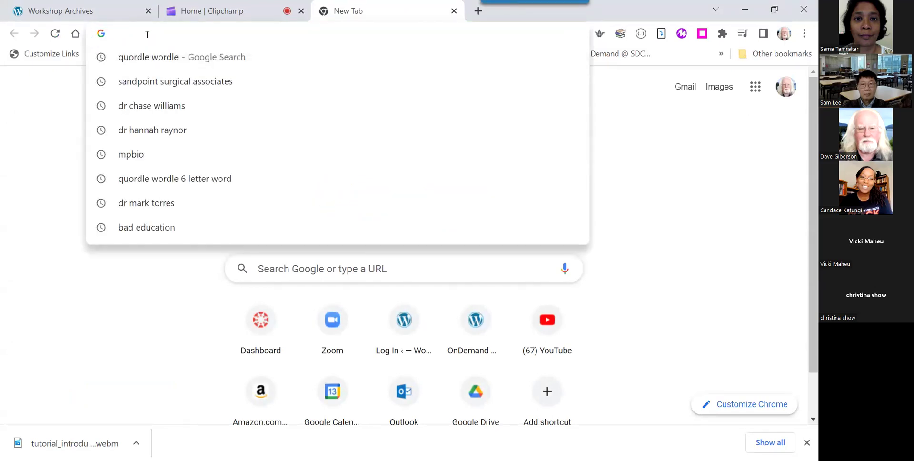
text(sdccd)
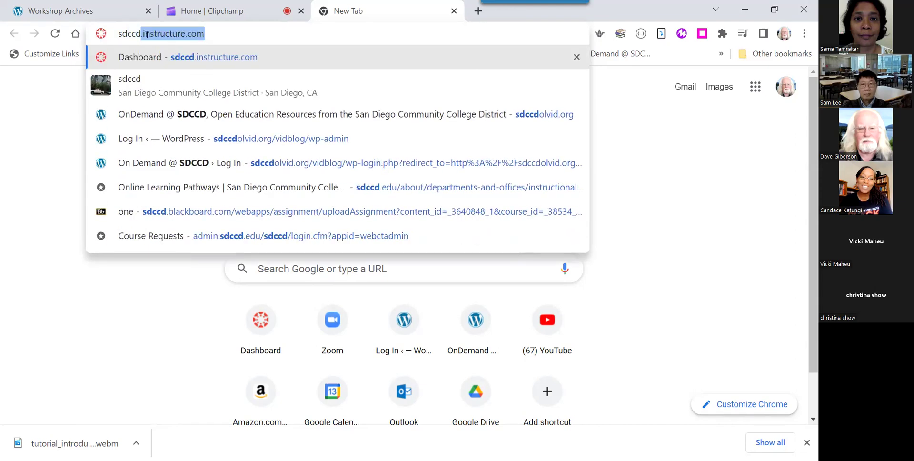
text(.in)
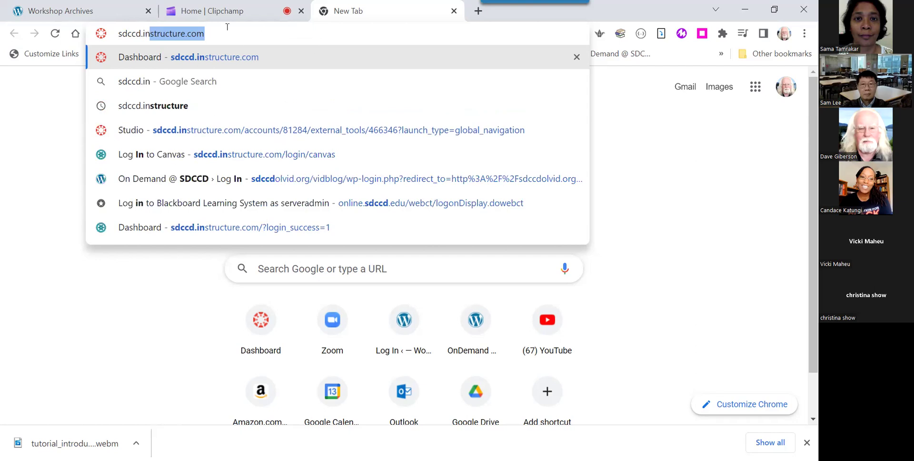
key(Return)
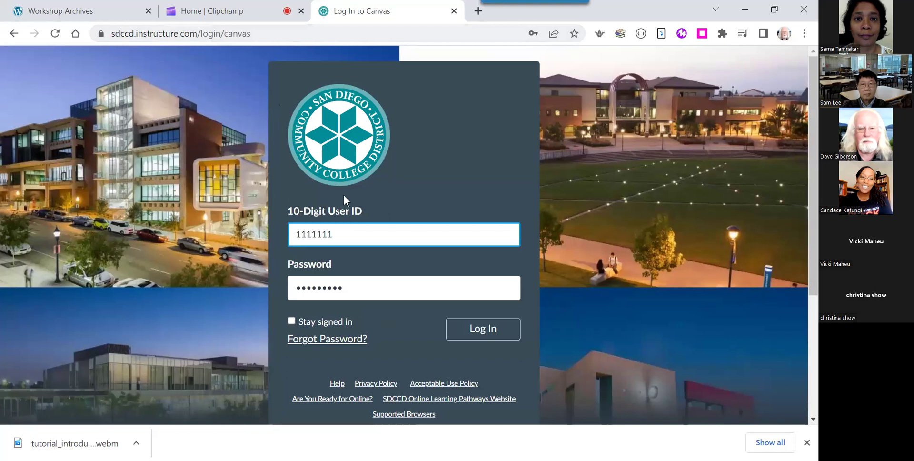
Delete the autofilled User ID and saved password from the Canvas login fields.
drag(344, 236, 293, 236)
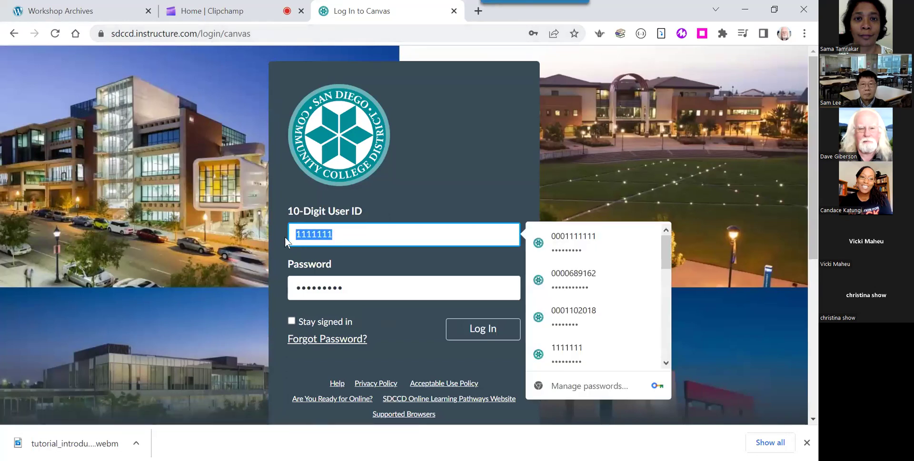
key(BackSpace)
double_click(358, 282)
key(BackSpace)
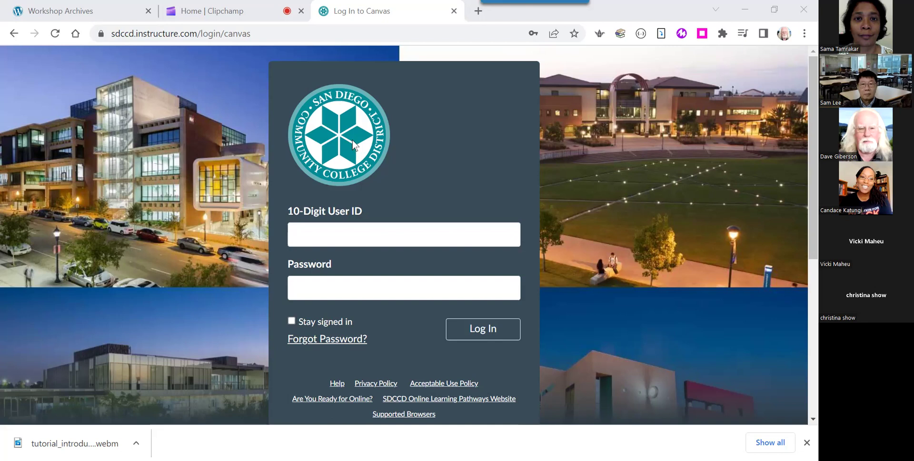
click(196, 35)
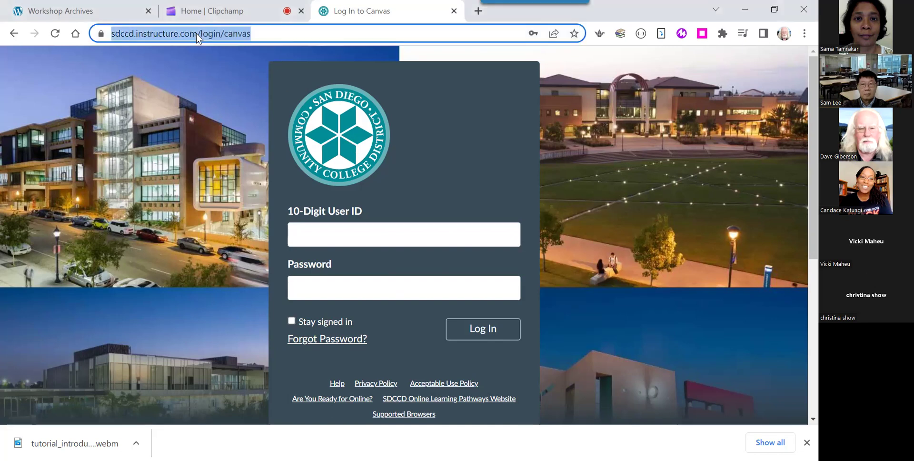
drag(227, 33, 105, 33)
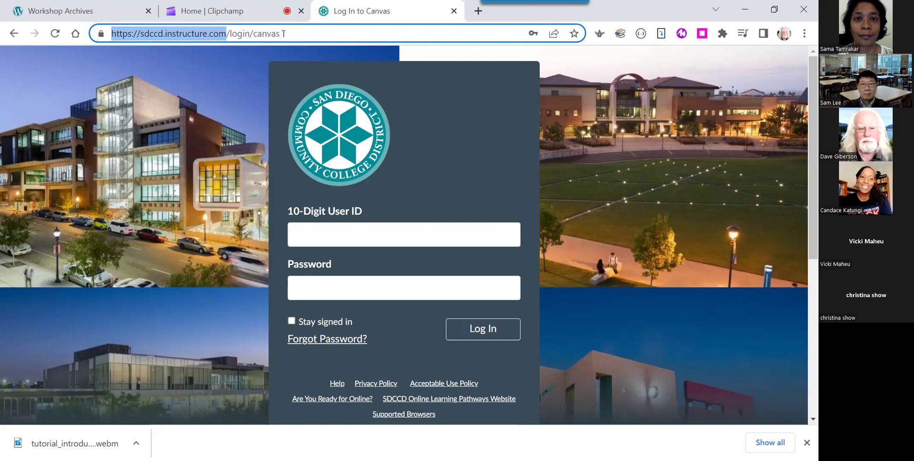
click(193, 135)
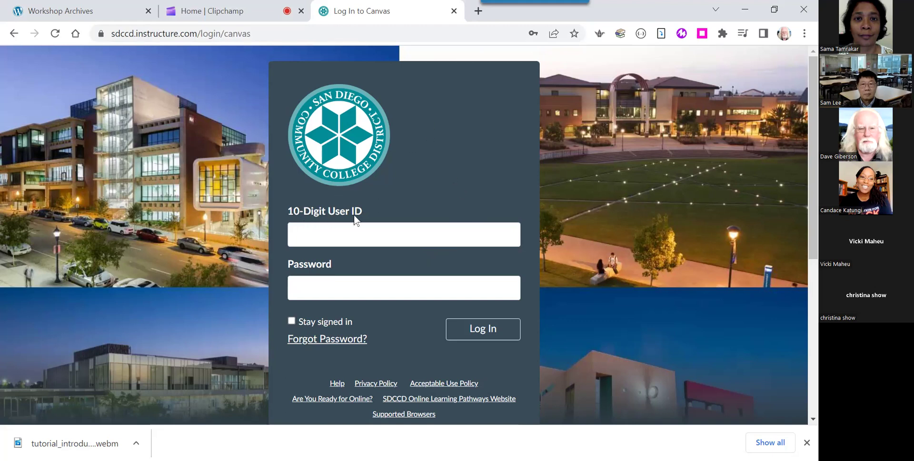
click(324, 227)
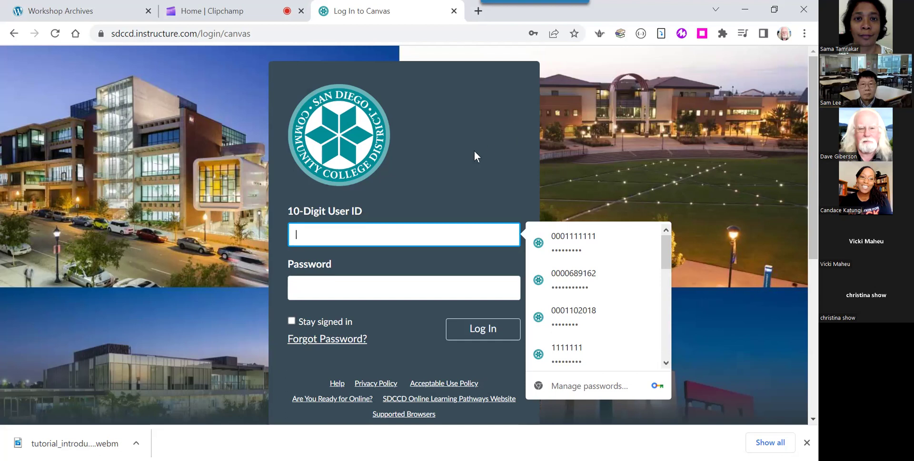
Enter the 10-digit user ID and the account password, then log in to Canvas.
text(0001111111)
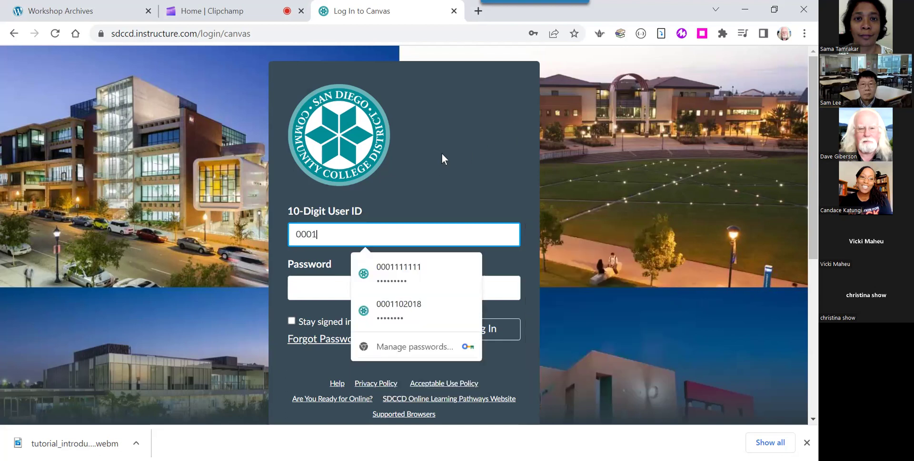
key(Tab)
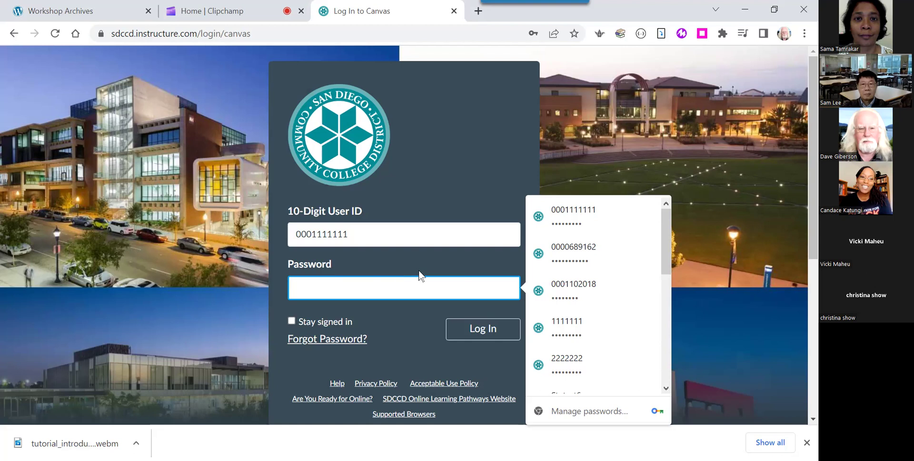
scroll(439, 332, down, 4)
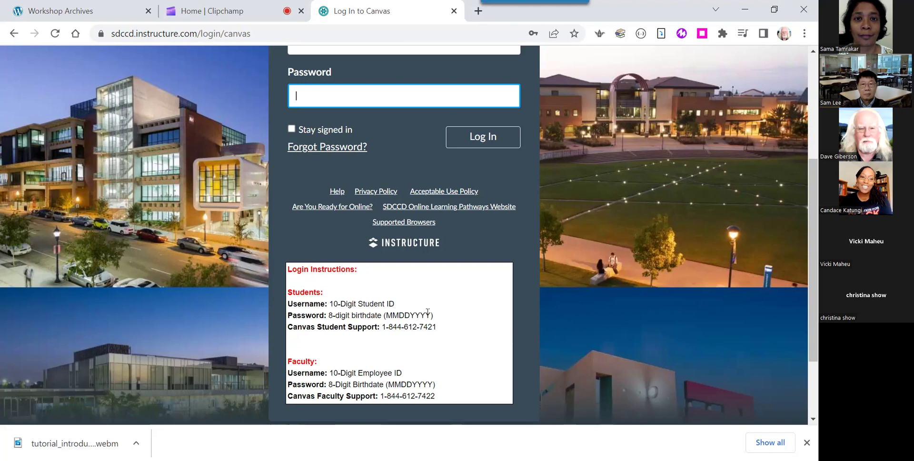
scroll(424, 315, up, 3)
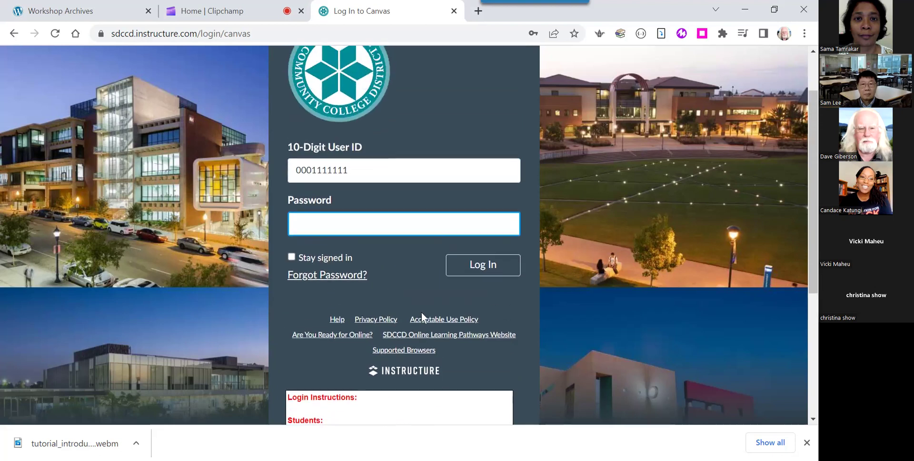
click(297, 225)
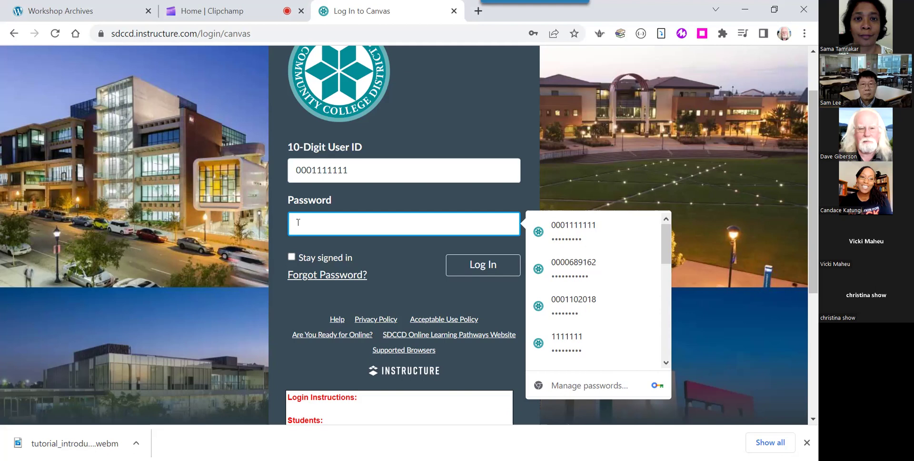
text(•••••••••)
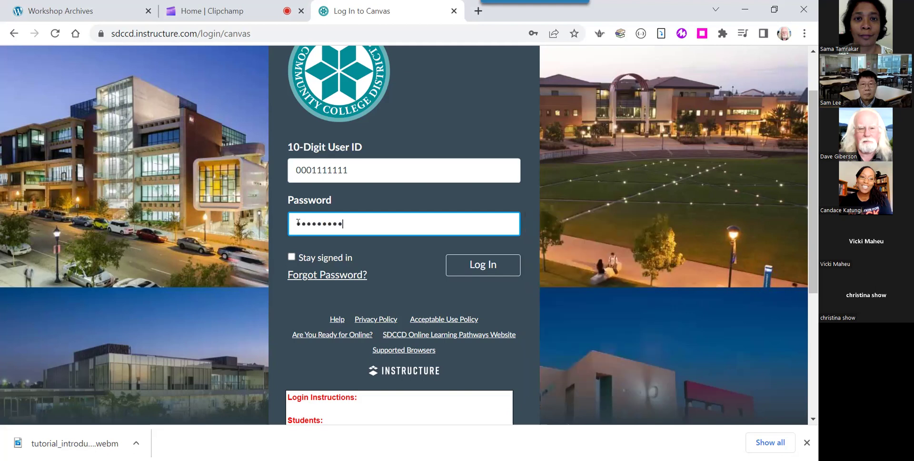
click(472, 269)
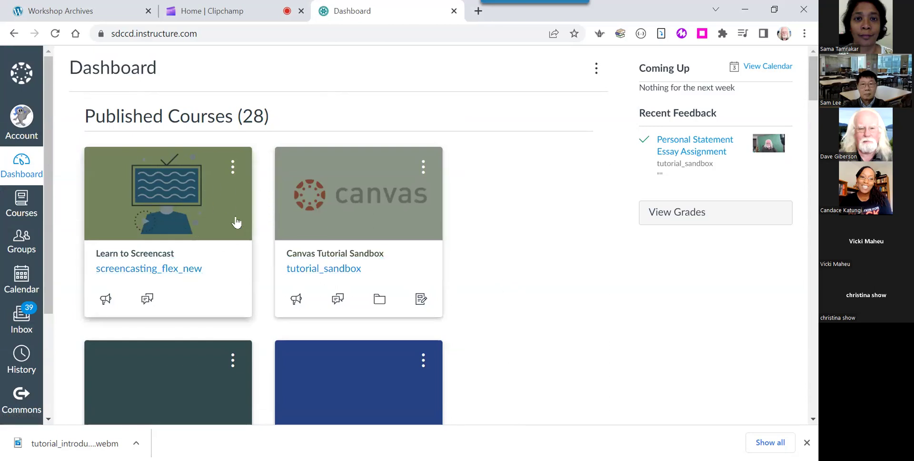
Open the Learn to Screencast course, stop screen sharing, and return to the Clipchamp tab.
click(176, 199)
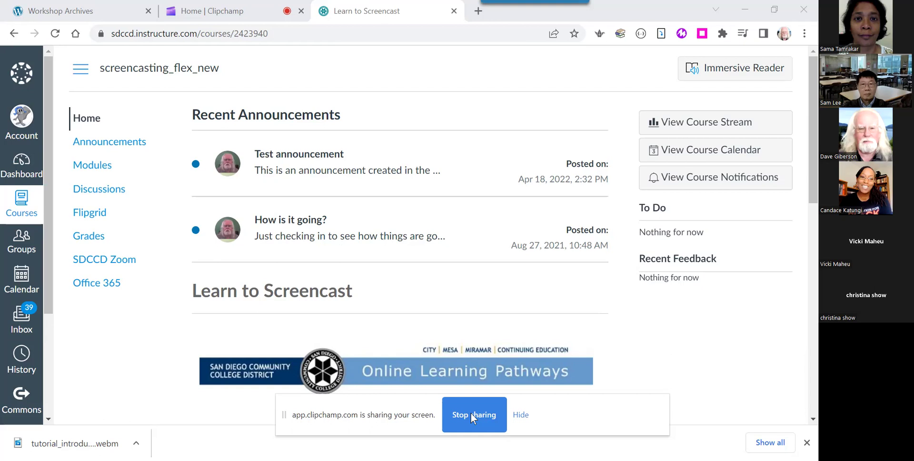
click(468, 413)
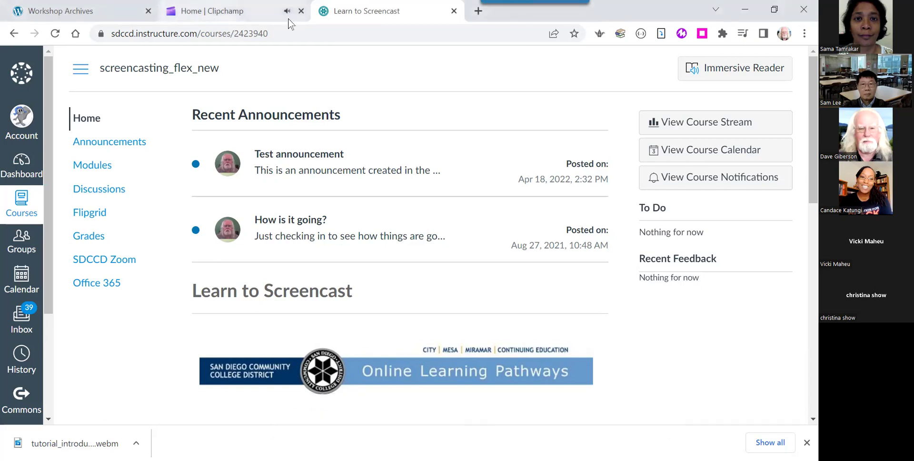
click(236, 11)
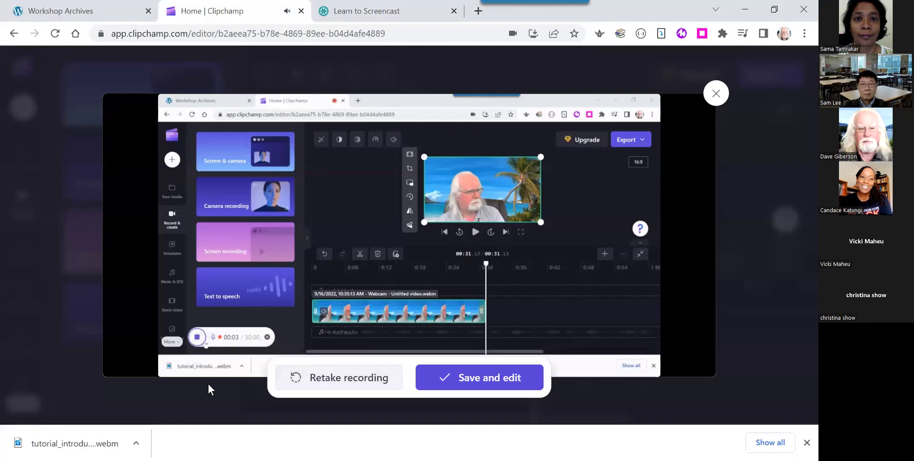
Play and pause the recording preview to review it, then choose Save and edit.
click(180, 362)
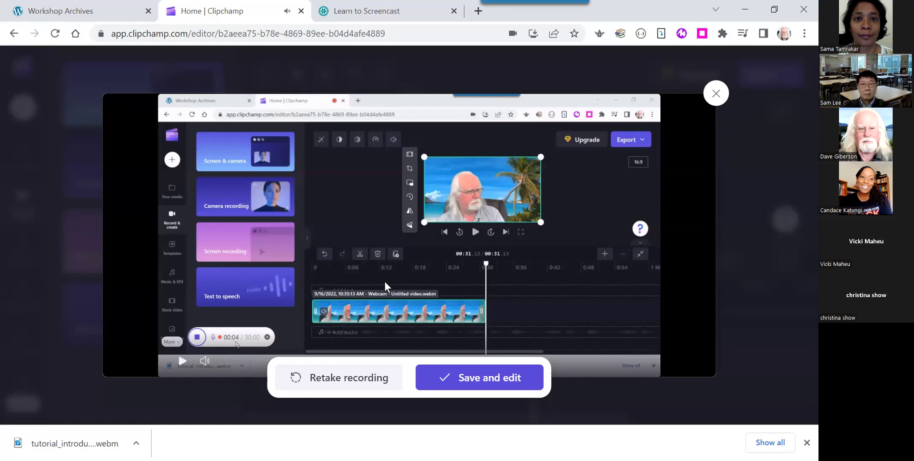
click(182, 363)
click(182, 363)
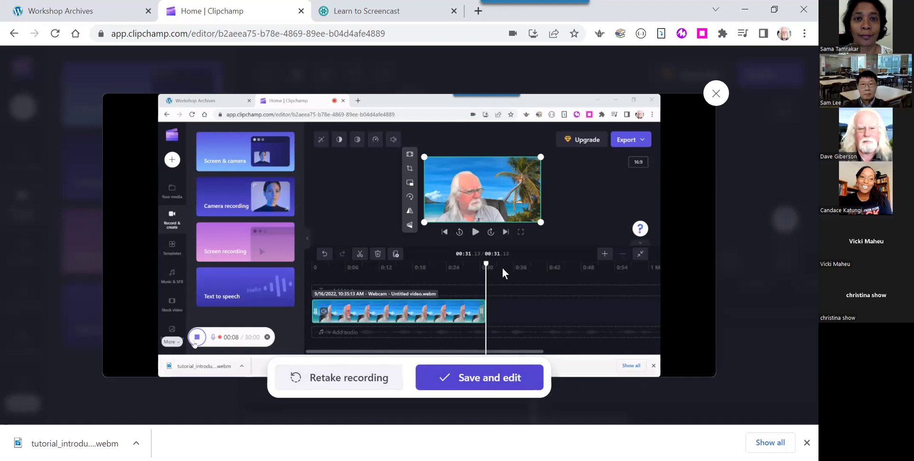
click(494, 385)
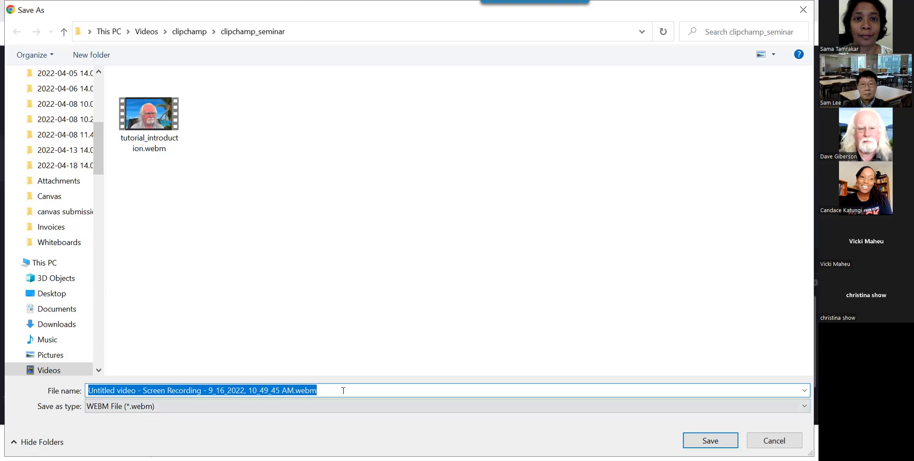
Save the recording as canvas_login_screencast.webm in the clipchamp_seminar folder.
text(canvas)
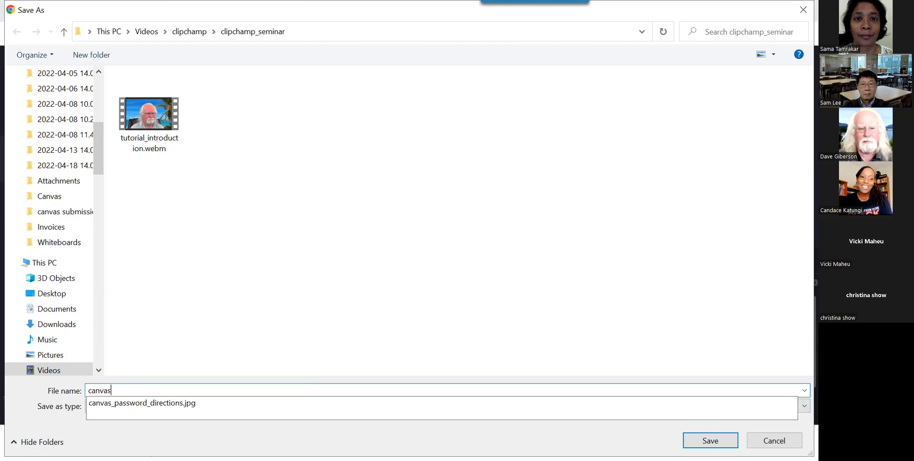
text(_login)
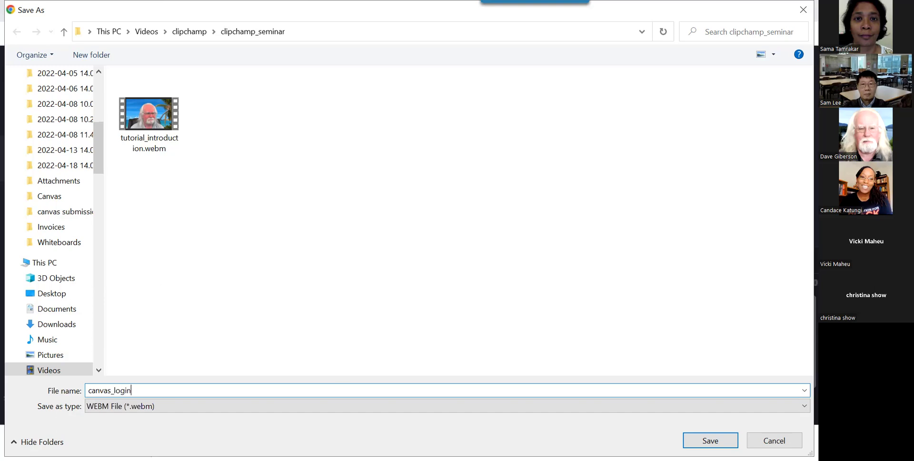
text(_screencast)
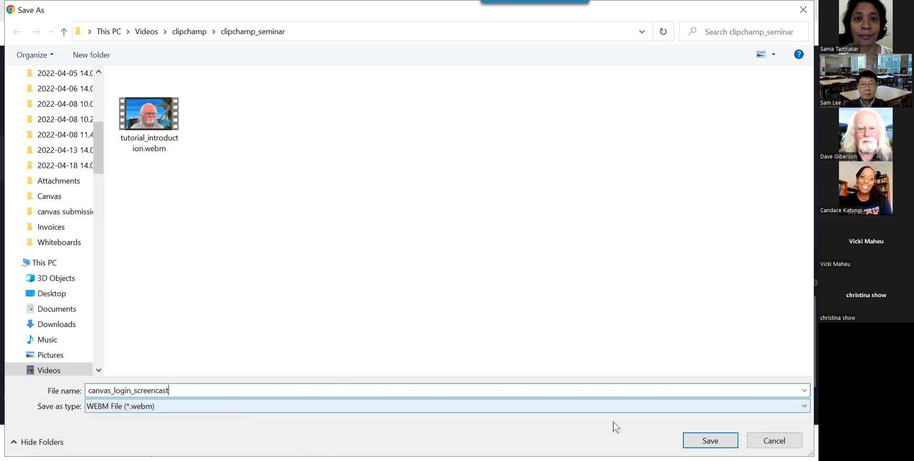
click(708, 444)
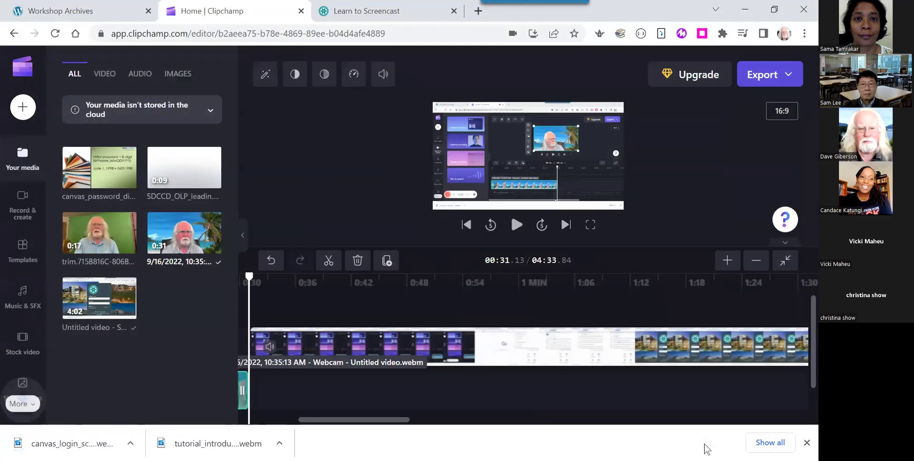
Scroll the timeline back to 0:00 to show the webcam intro under the screen recording.
drag(399, 424, 334, 422)
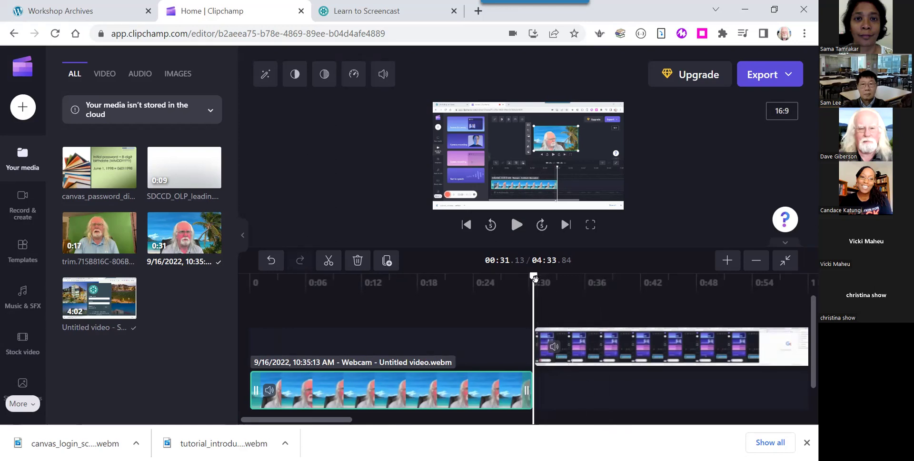
Play the timeline from about 00:28 to 00:35 across the intro-to-recording transition.
click(365, 286)
drag(361, 291, 506, 288)
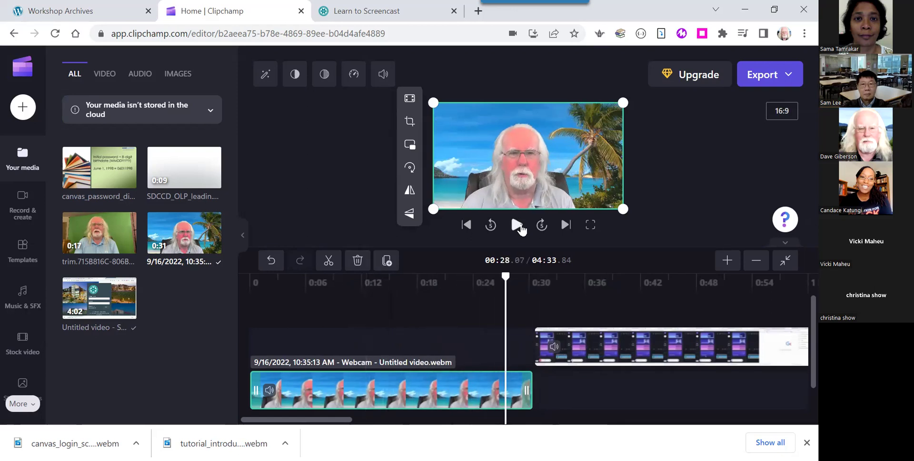
click(517, 224)
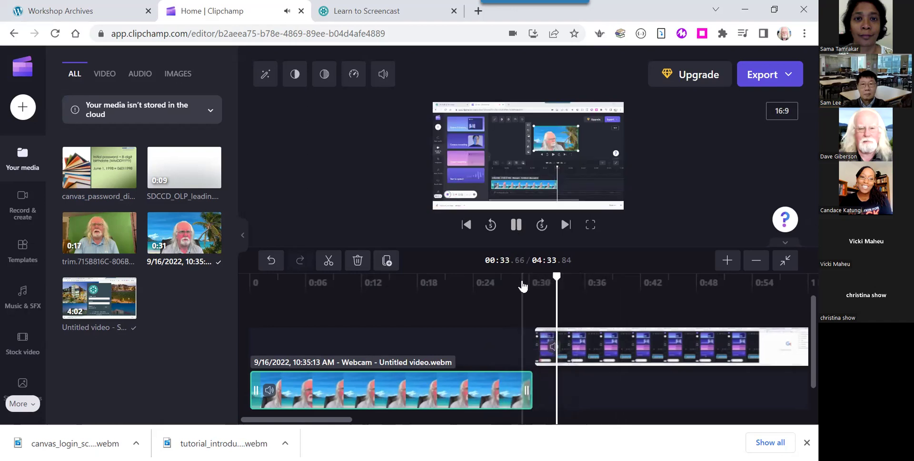
click(518, 228)
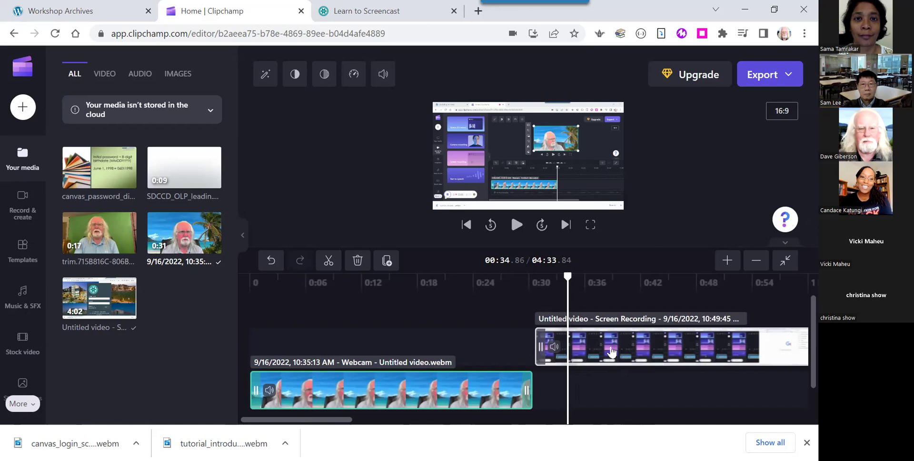
Move the screen-recording clip down onto the lower track, right after the beach-backdrop webcam intro.
click(612, 353)
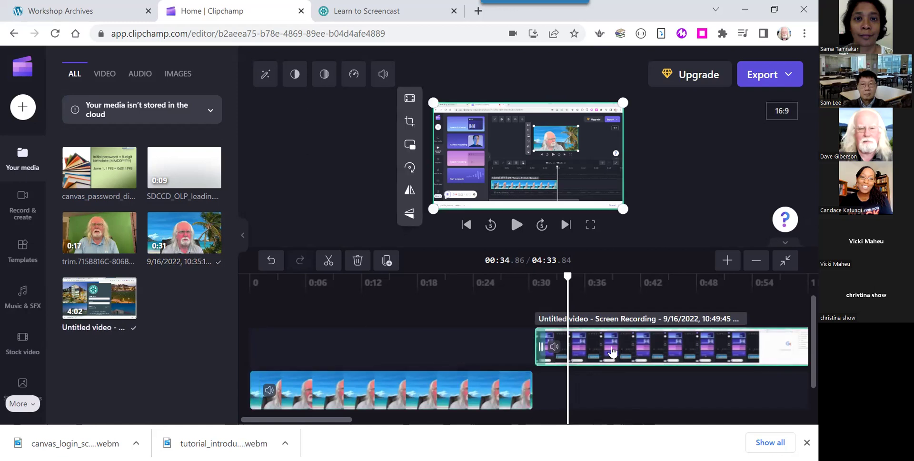
drag(612, 351, 592, 400)
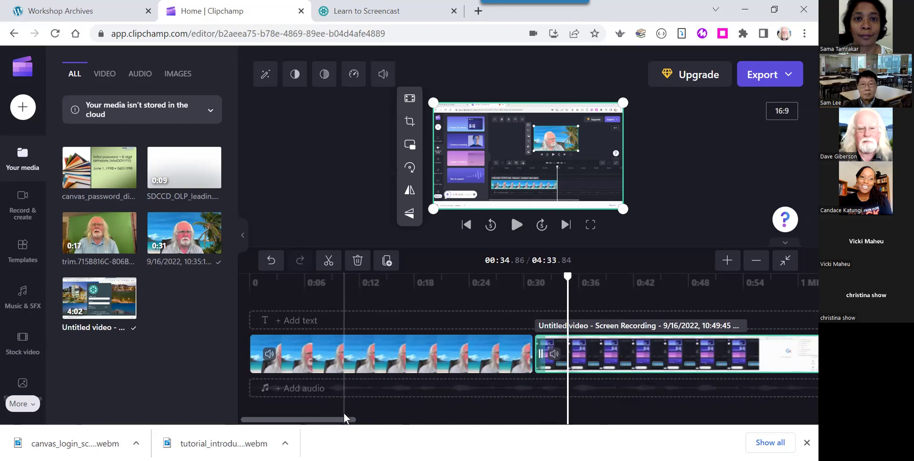
mouse_move(347, 420)
mouse_down()
mouse_move(580, 445)
mouse_move(795, 440)
mouse_move(427, 436)
mouse_move(397, 419)
mouse_move(351, 419)
mouse_up()
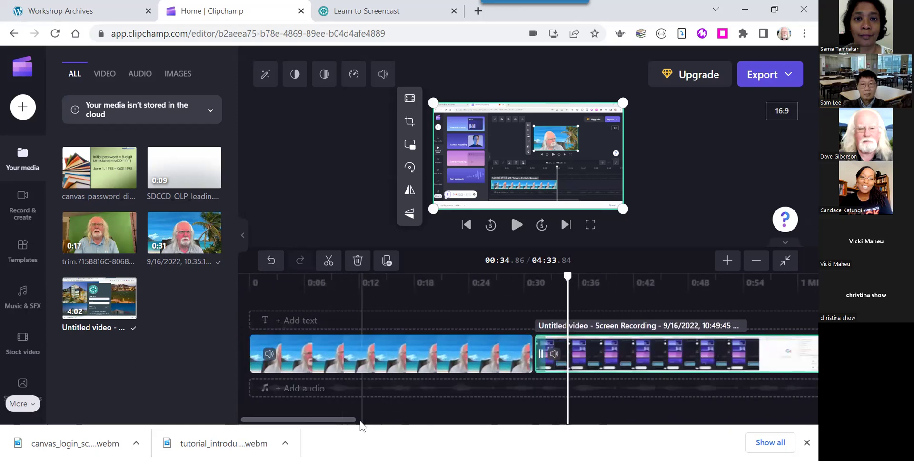
drag(353, 419, 322, 426)
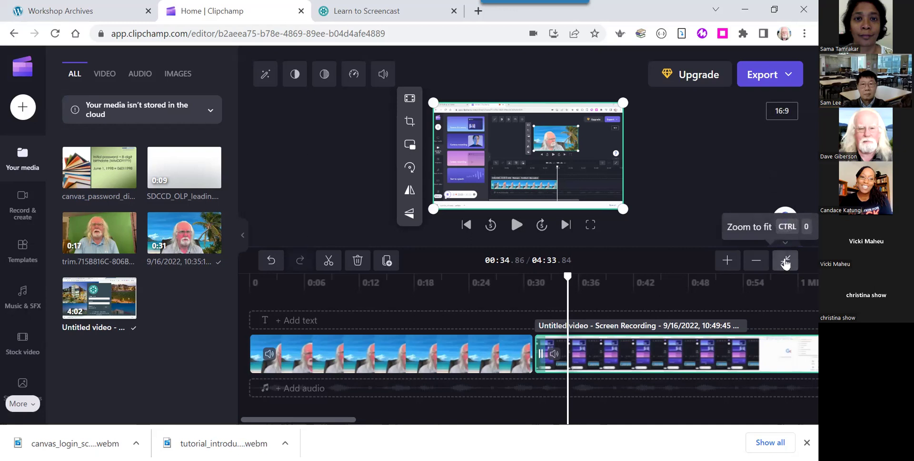
Fit the 04:33.84 project to the timeline, zoom in for a closer look, then zoom back out.
click(784, 262)
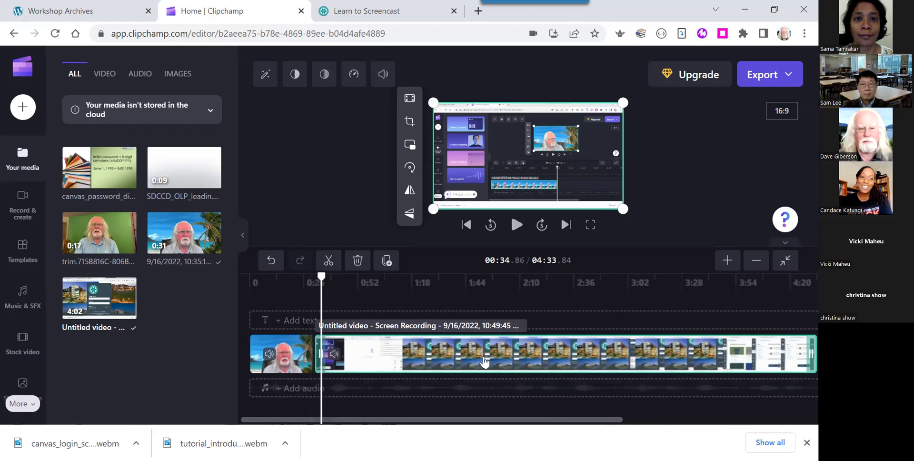
click(727, 263)
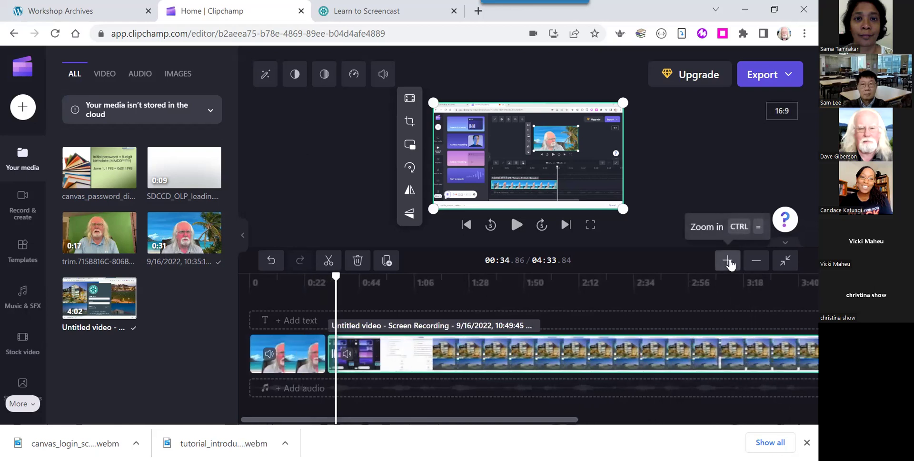
click(730, 263)
click(730, 262)
click(730, 263)
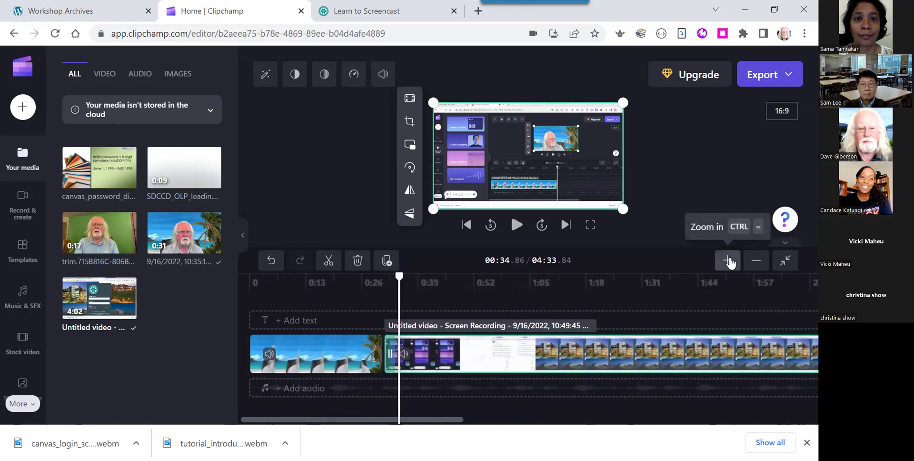
click(757, 263)
click(757, 262)
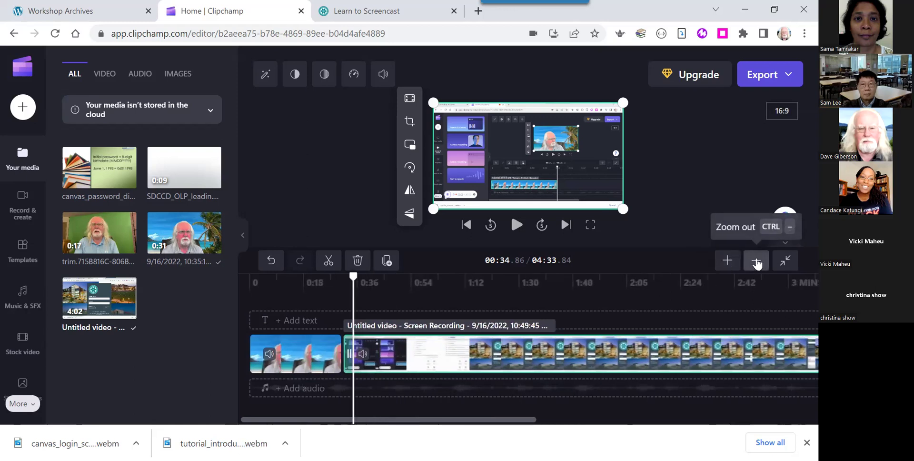
click(757, 263)
click(757, 263)
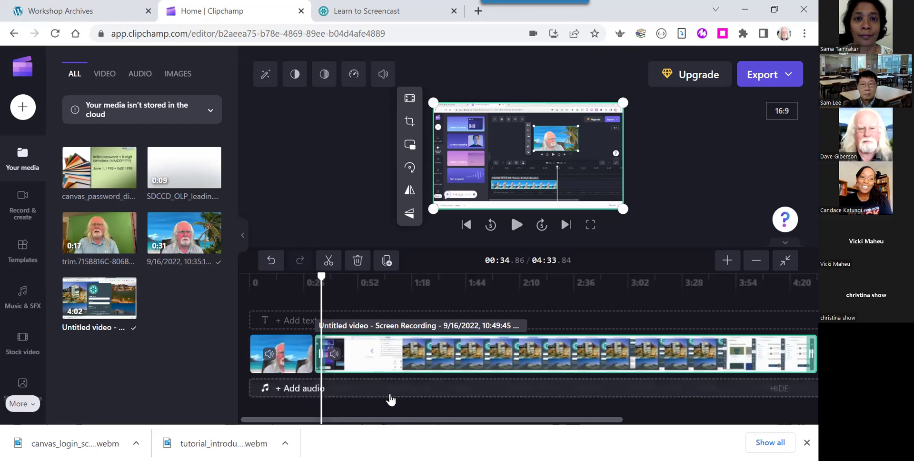
Zoom the timeline in on the clips and return the playhead to 00:00.00.
click(729, 261)
click(729, 261)
click(729, 261)
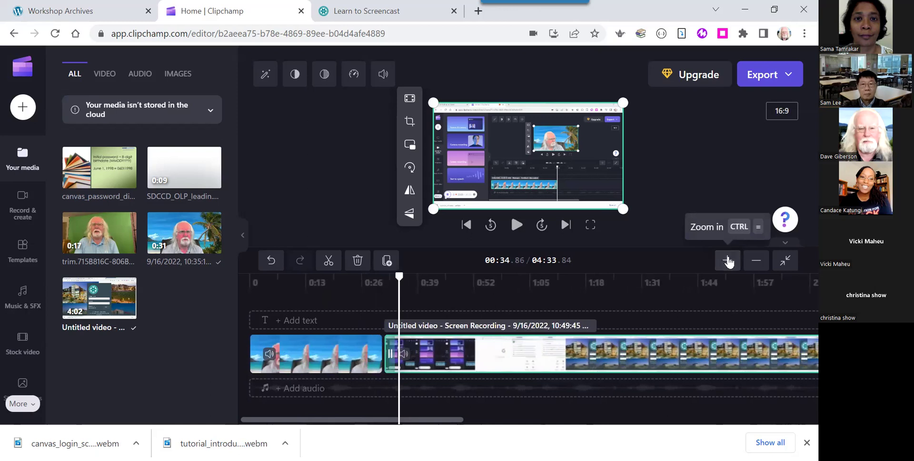
click(727, 261)
click(727, 261)
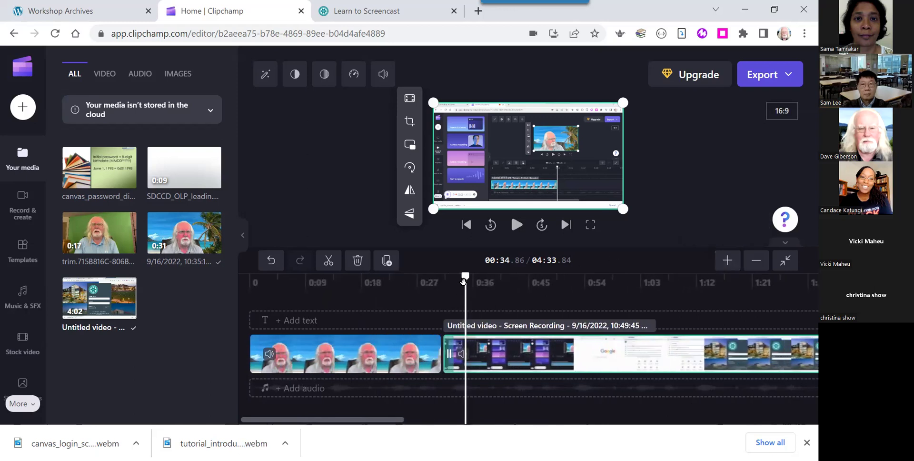
drag(463, 281, 239, 303)
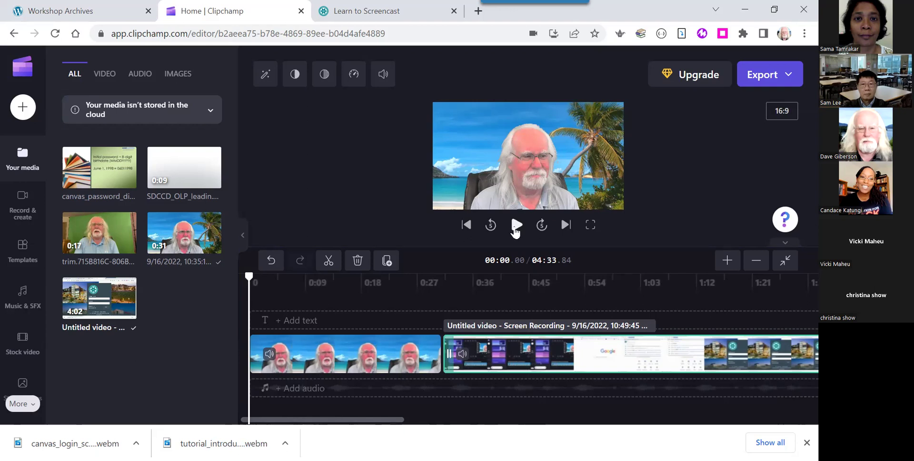
Play and pause the beach-backdrop intro from 0:00 a few times.
click(515, 233)
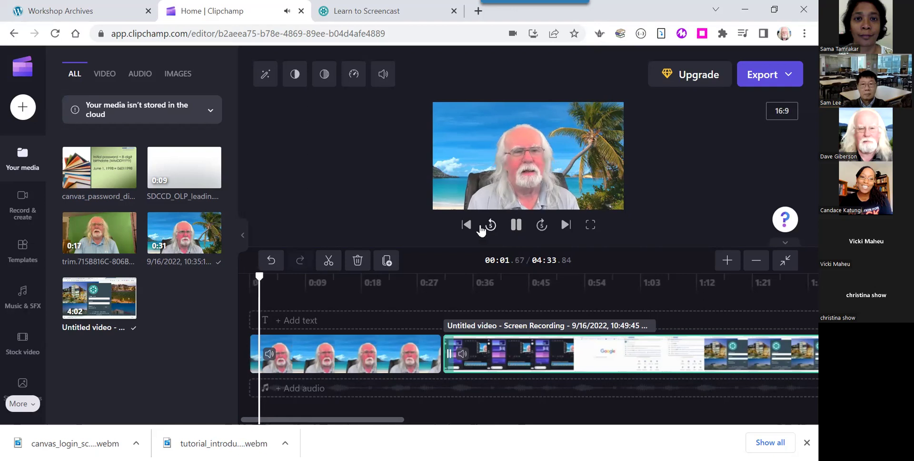
click(510, 232)
drag(274, 277, 249, 277)
click(516, 230)
click(516, 229)
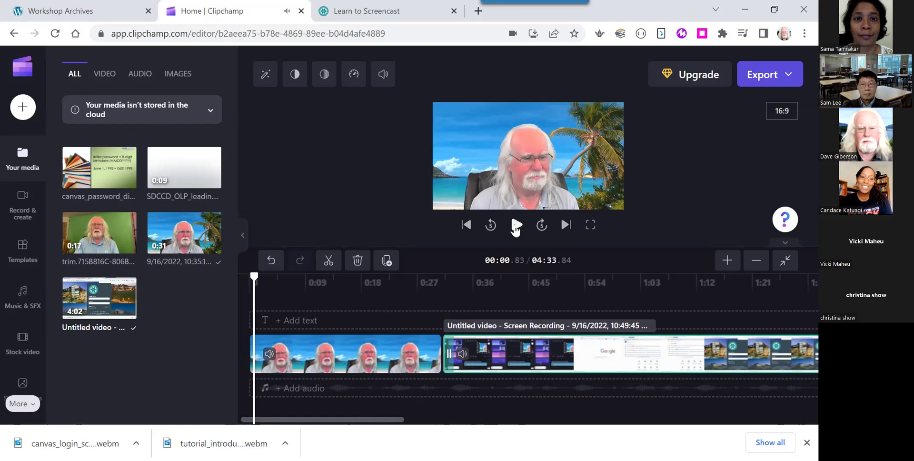
click(516, 229)
click(512, 228)
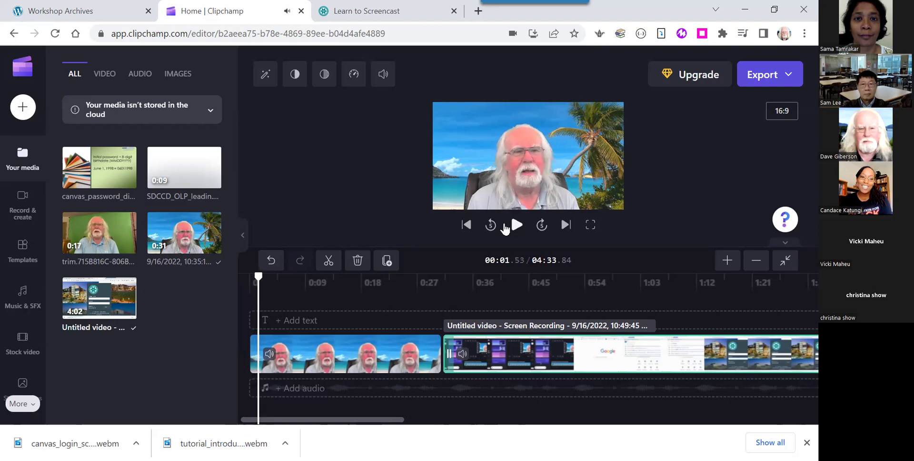
Set the playhead to about 00:01.23, zoom in, and select the beach-backdrop intro clip.
click(258, 278)
click(257, 279)
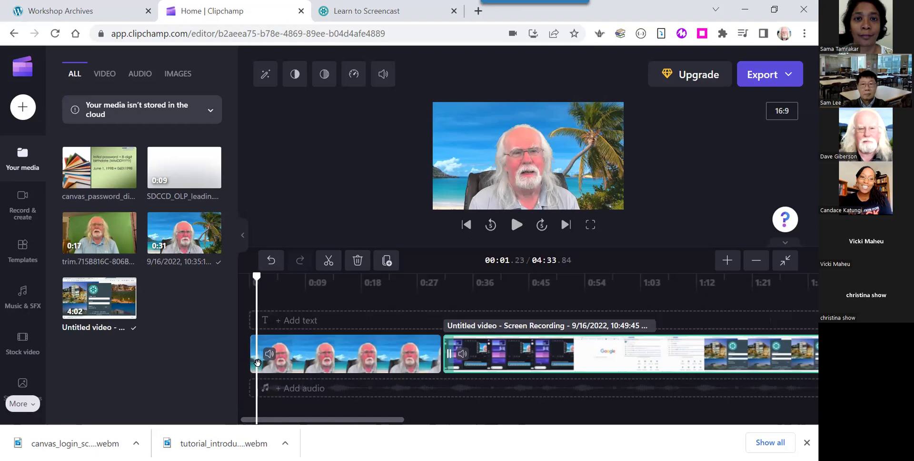
click(721, 262)
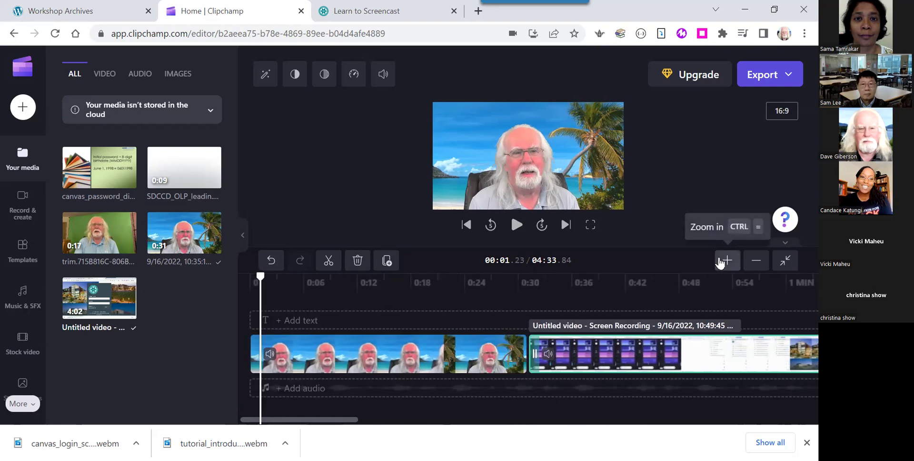
click(721, 261)
click(262, 367)
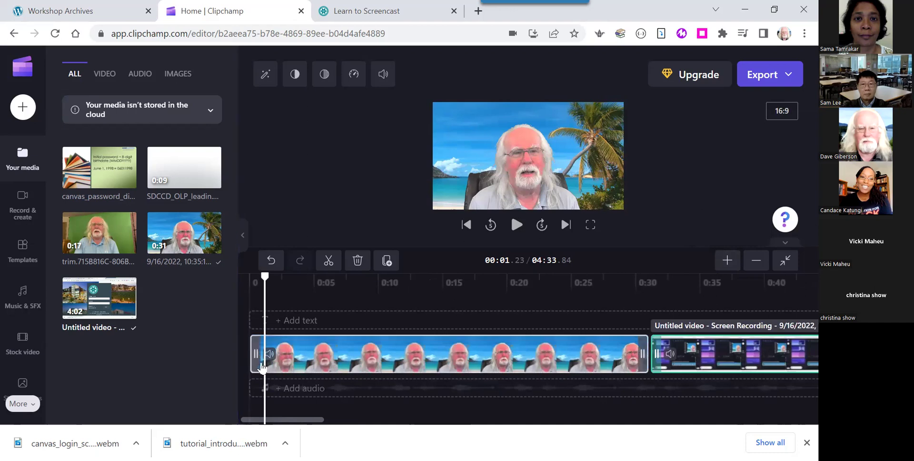
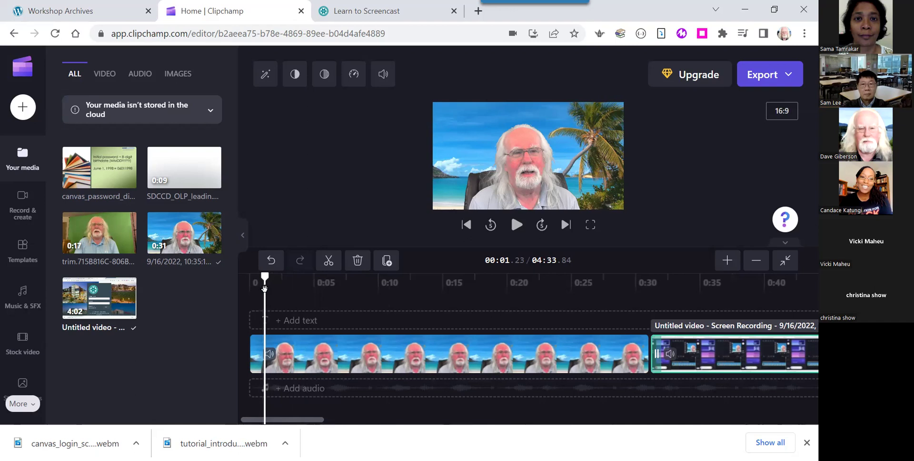
Split the webcam intro at 0:01.23, delete the short opening piece, and return the playhead to 0:00.
click(330, 264)
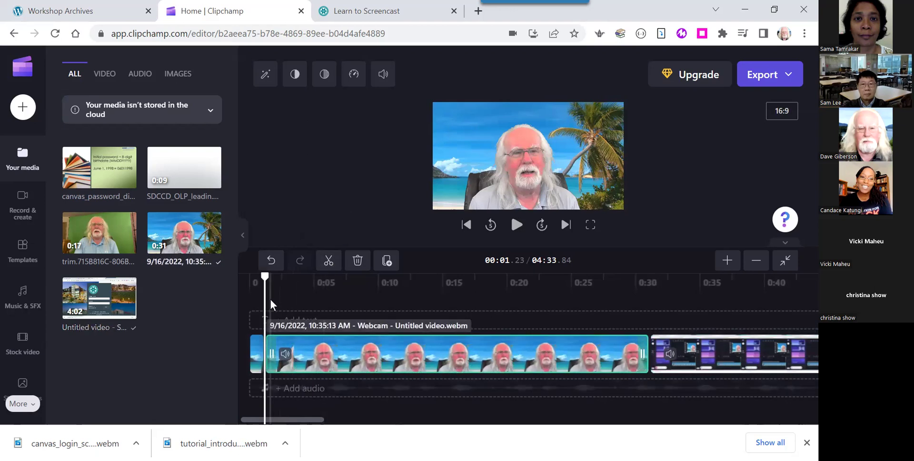
drag(265, 296, 283, 298)
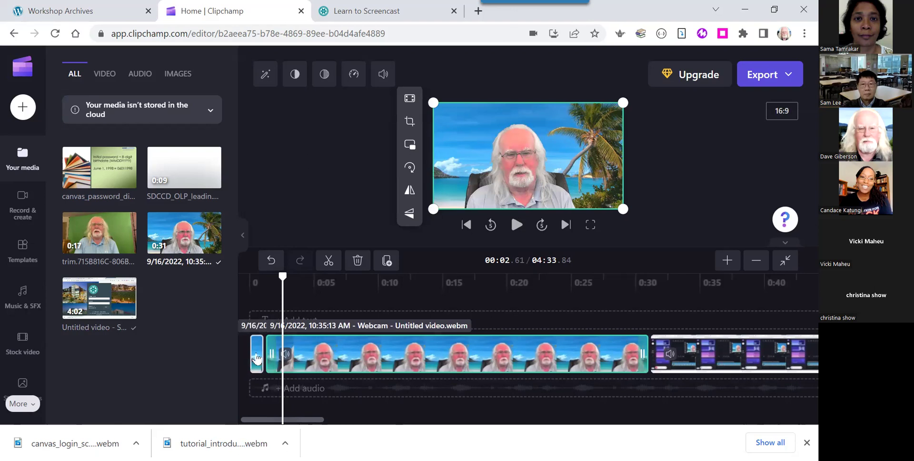
click(253, 356)
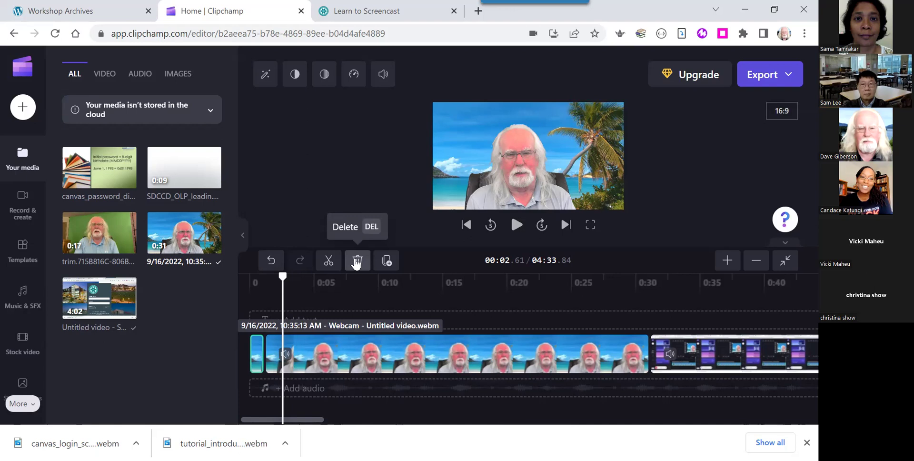
click(357, 261)
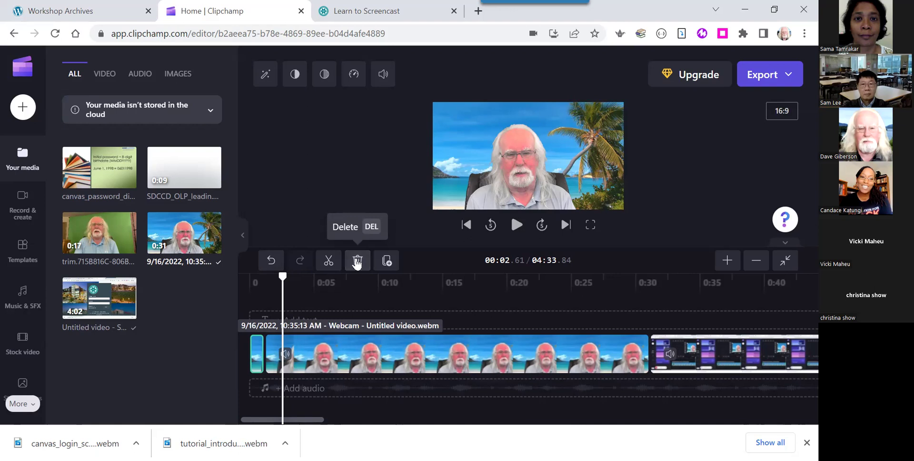
click(400, 366)
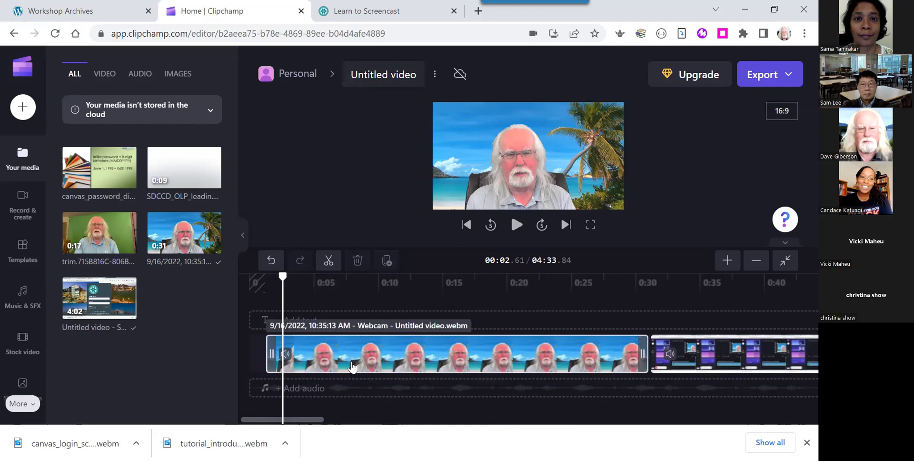
drag(283, 278, 238, 284)
Play from the start, then drag the trimmed webcam clip to 0:00 and pull the screen recording up behind it.
click(517, 227)
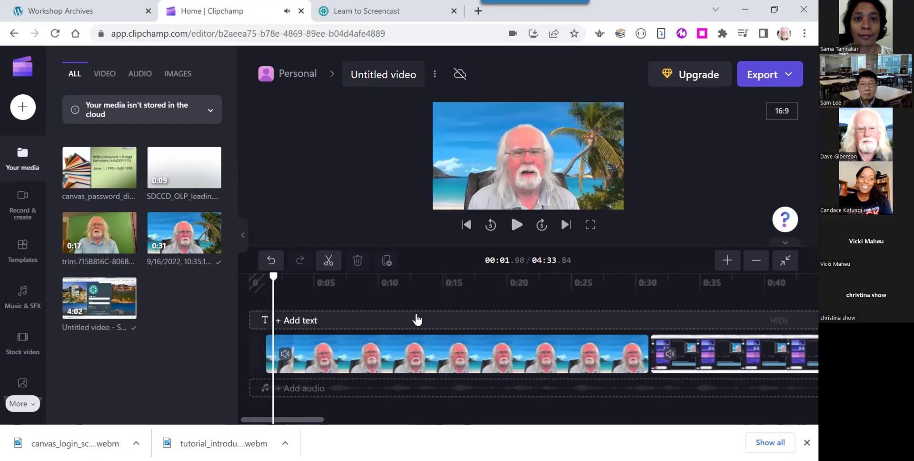
click(327, 361)
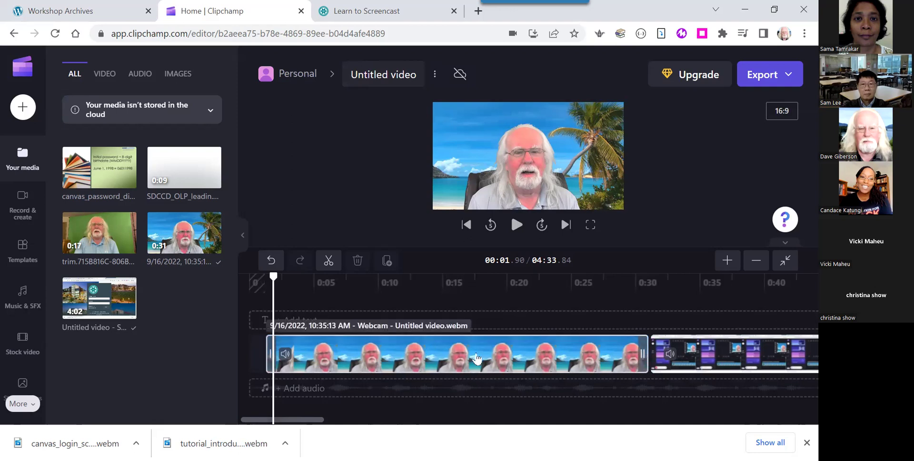
click(479, 357)
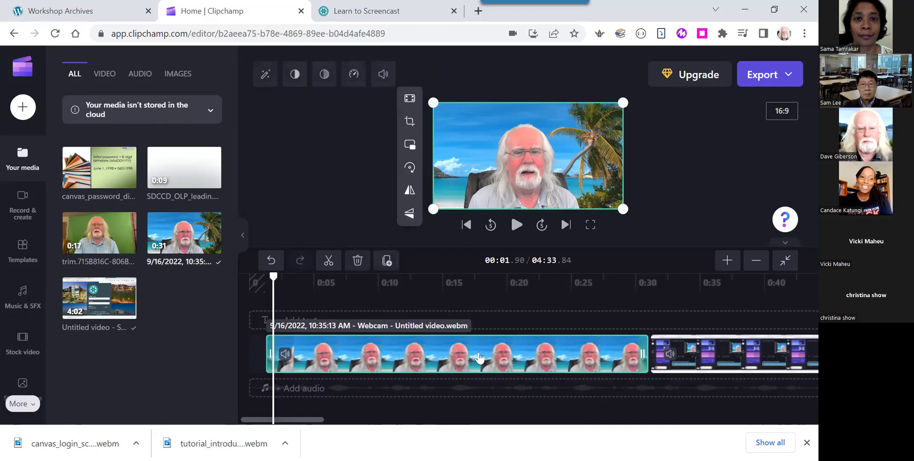
drag(478, 357, 403, 362)
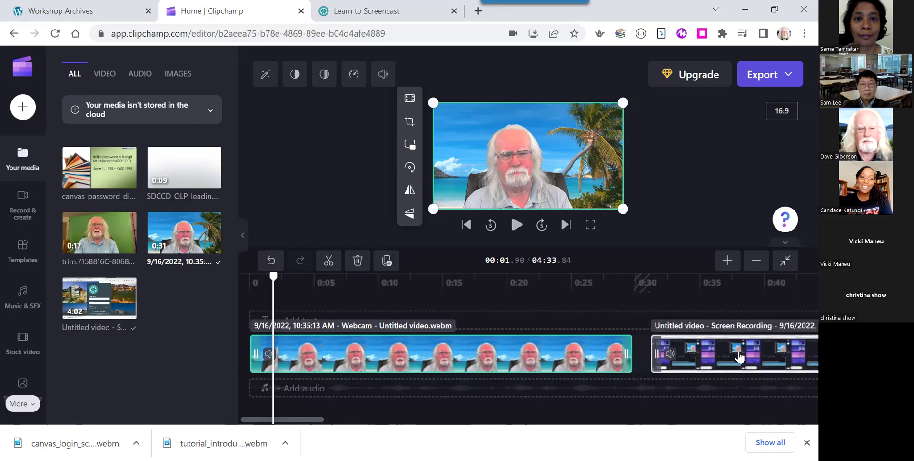
drag(745, 358, 564, 353)
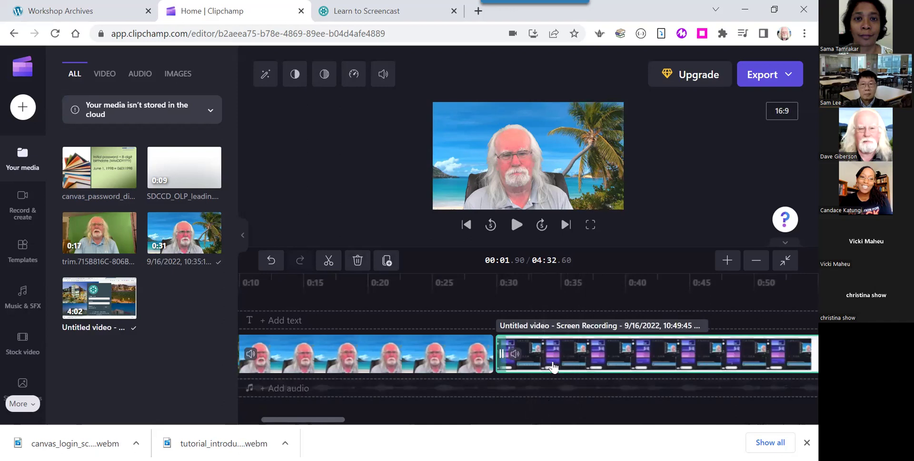
Play across the webcam-to-screen-recording join, replaying from about 0:26.10 and stopping at 0:28.58.
click(487, 282)
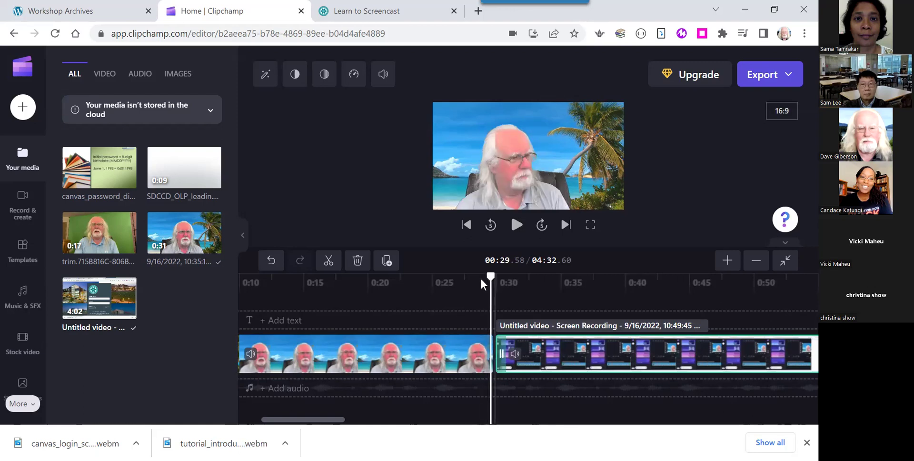
click(516, 226)
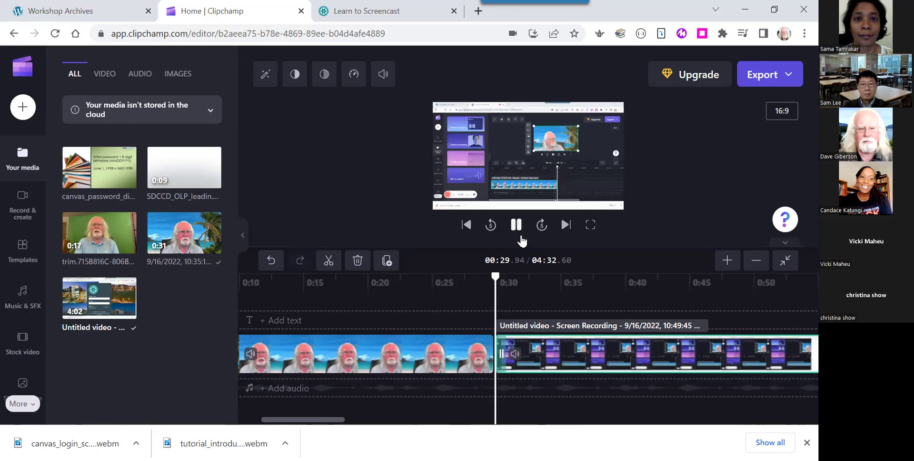
click(515, 229)
drag(512, 275, 446, 303)
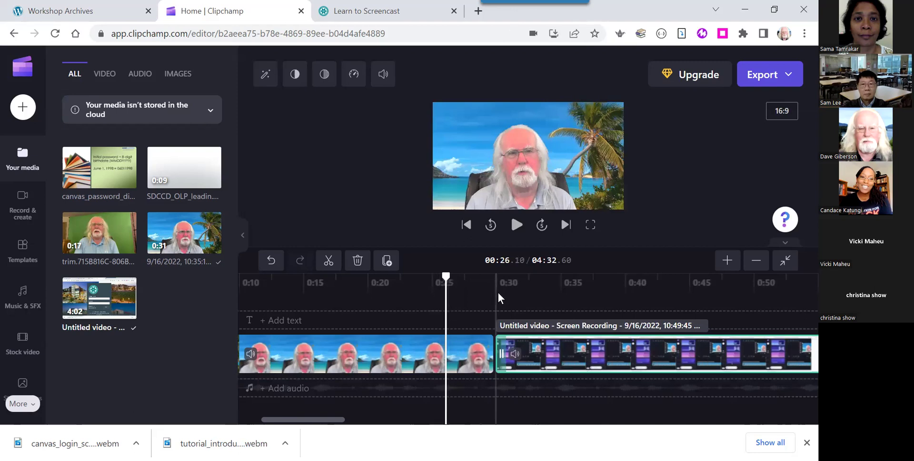
click(516, 226)
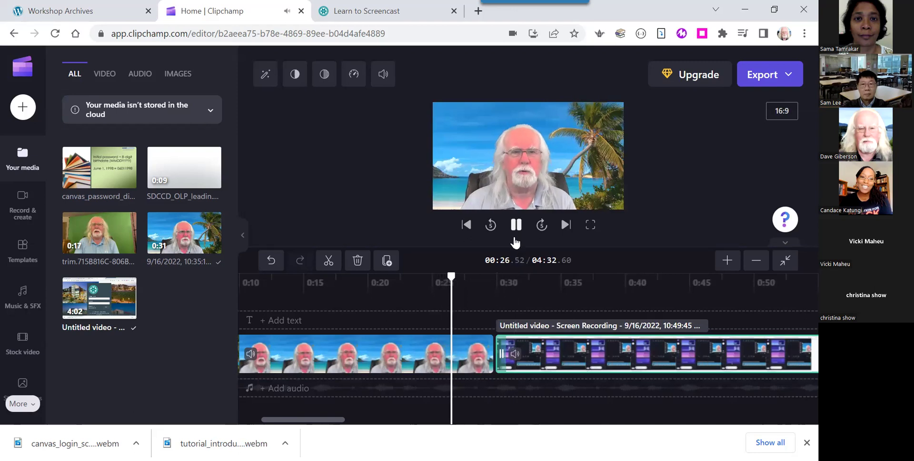
click(517, 230)
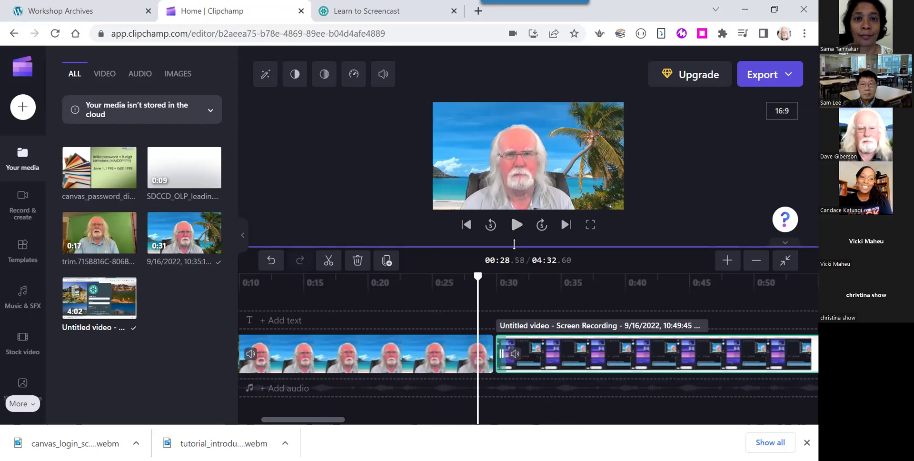
Split the webcam clip at 0:28.58, delete the leftover piece, and butt the screen recording against it.
click(329, 262)
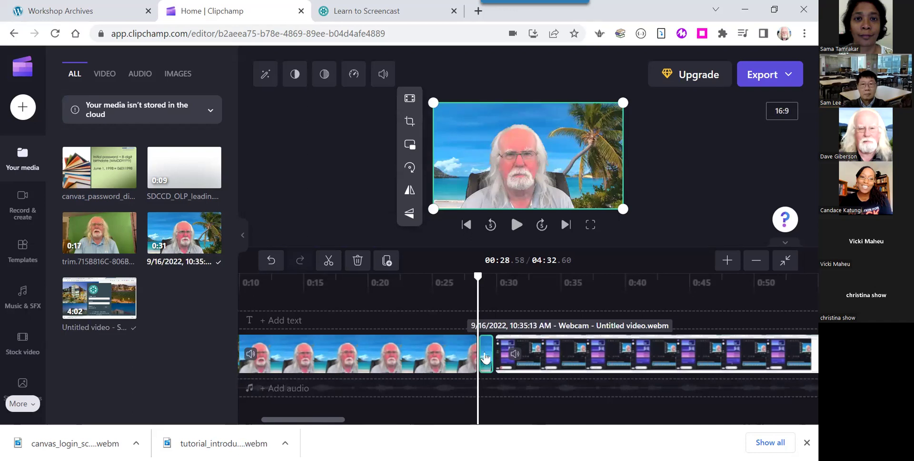
key(Delete)
click(538, 354)
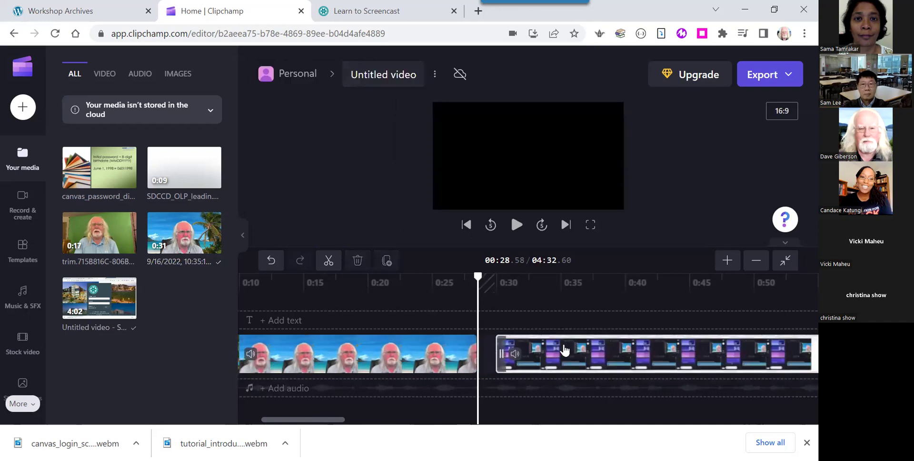
drag(564, 351, 522, 350)
Play across the new join between the clips to check the transition.
click(450, 283)
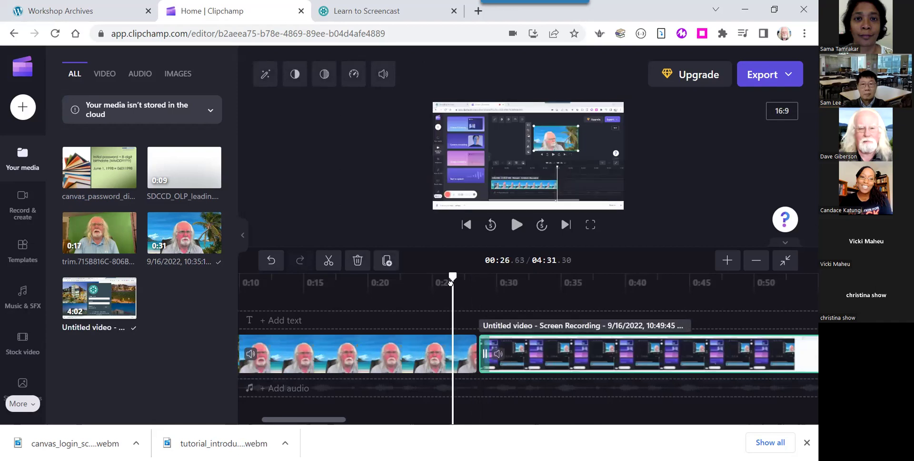
click(517, 224)
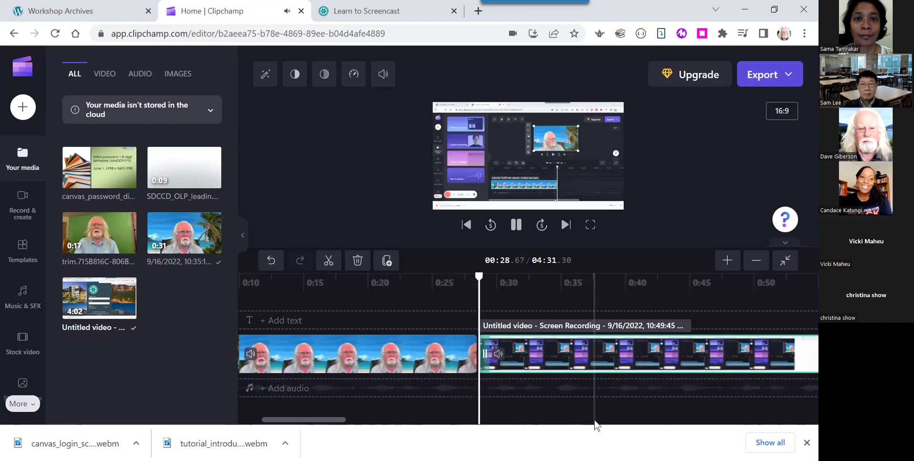
click(516, 232)
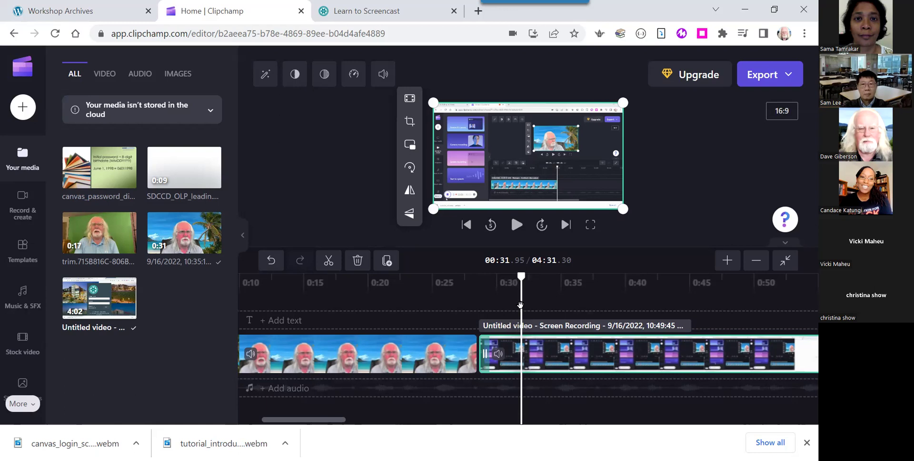
Scrub ahead into the screen recording and play it, stopping at 1:42.48.
drag(520, 304, 662, 331)
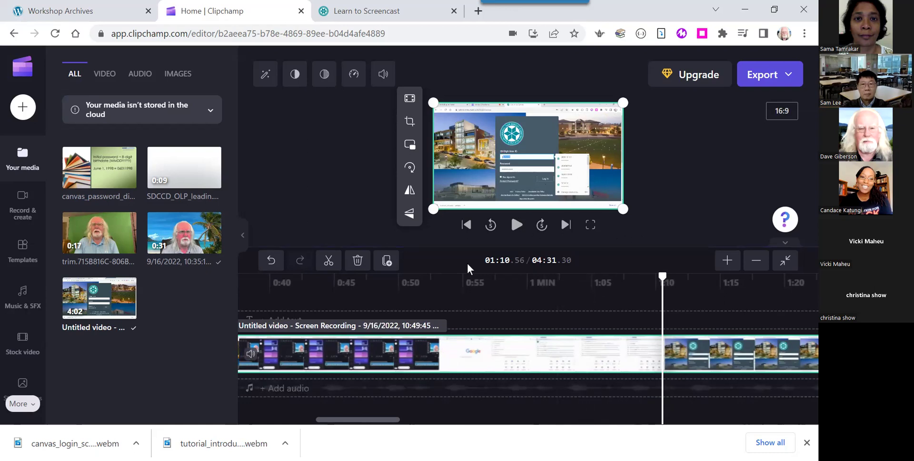
click(516, 226)
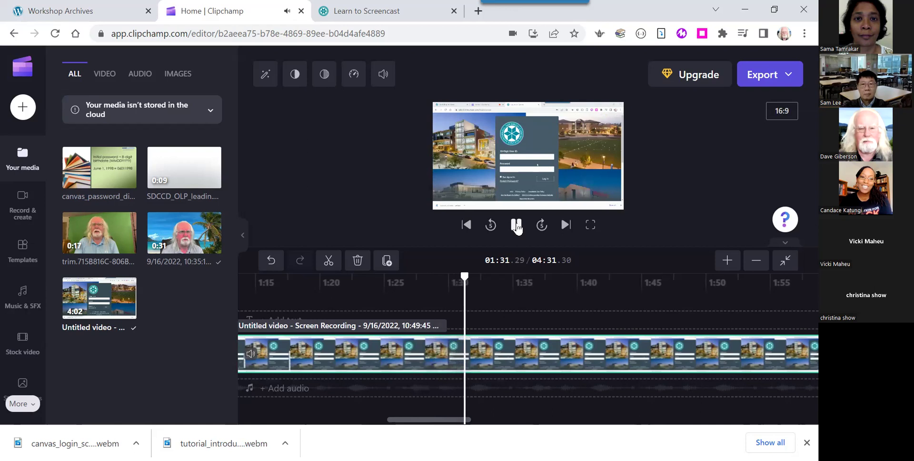
click(518, 226)
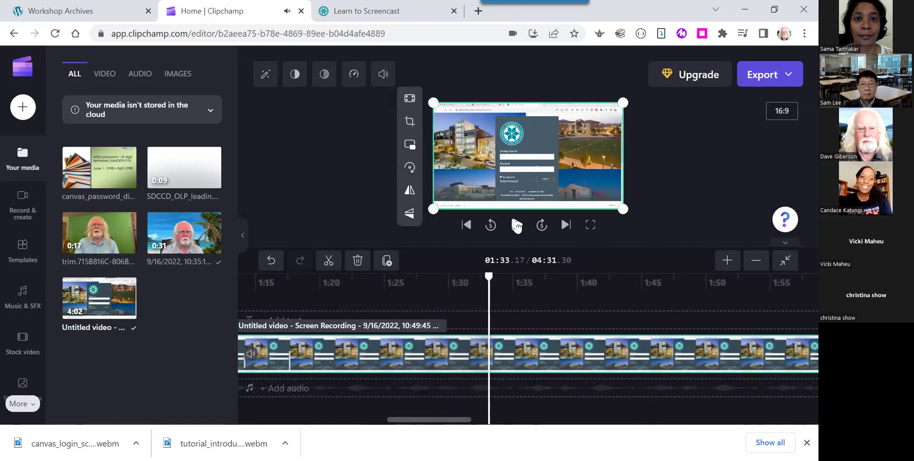
click(517, 226)
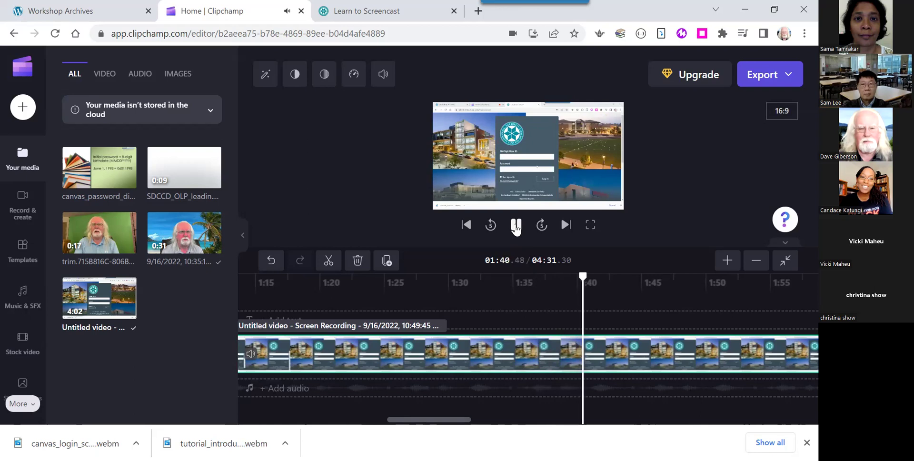
click(518, 227)
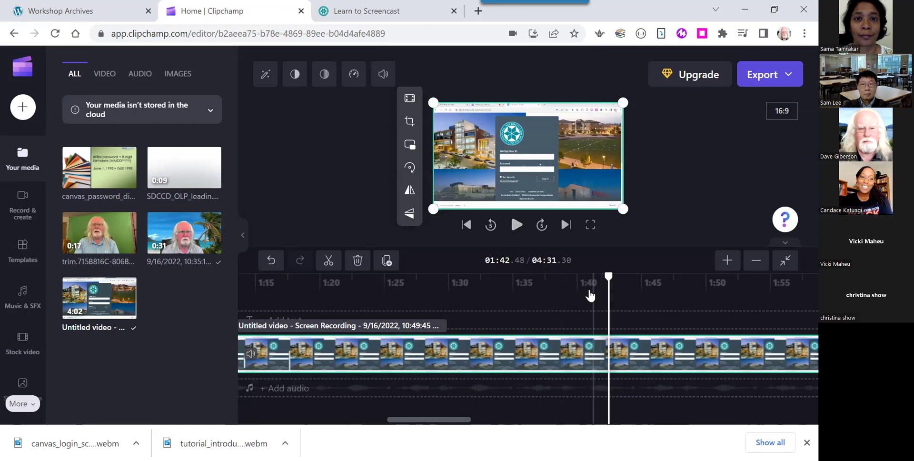
Split the screen recording at 1:42.48 and delete the section before the cut.
click(329, 260)
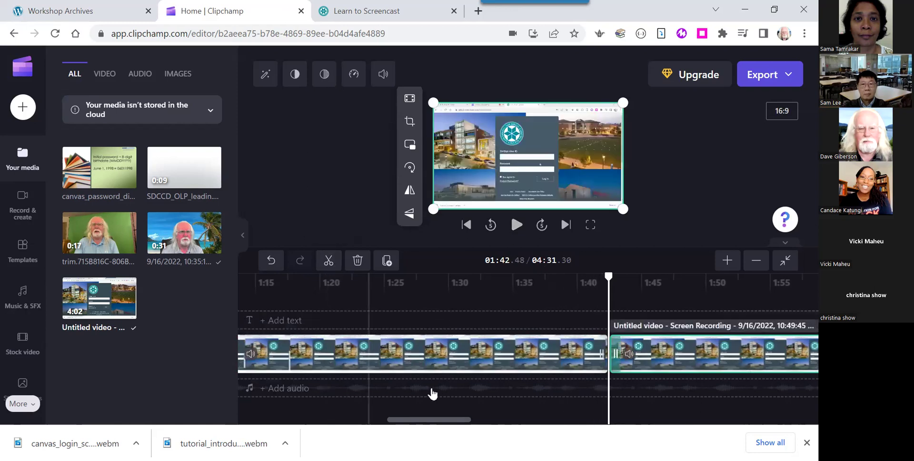
click(467, 362)
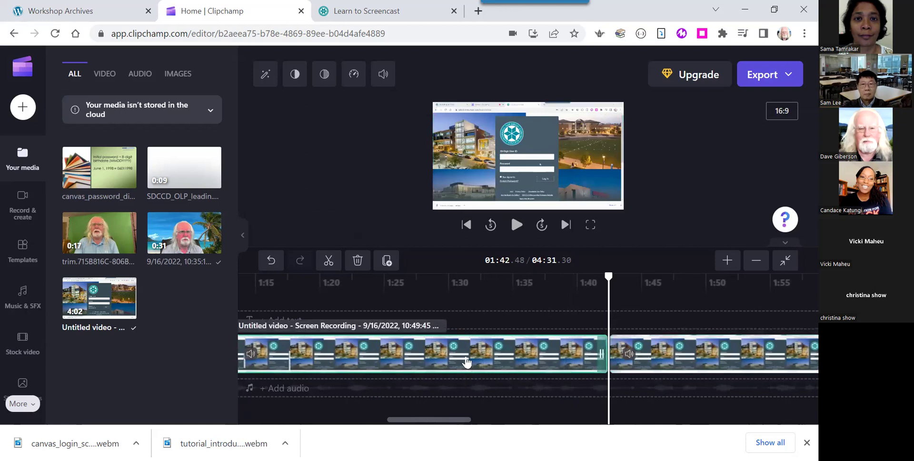
drag(433, 421, 363, 420)
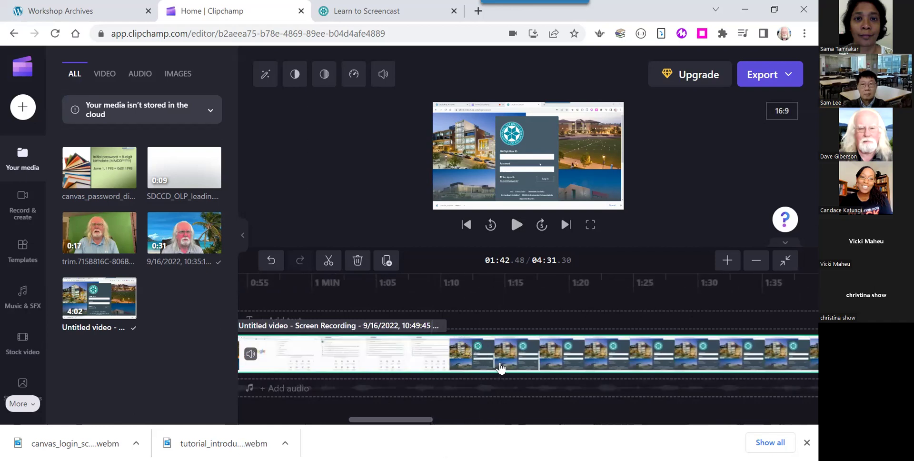
key(Delete)
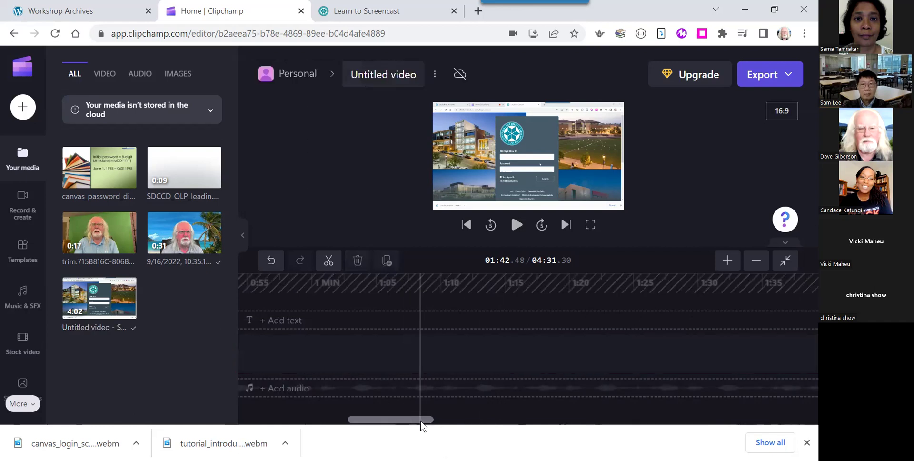
drag(443, 423, 494, 425)
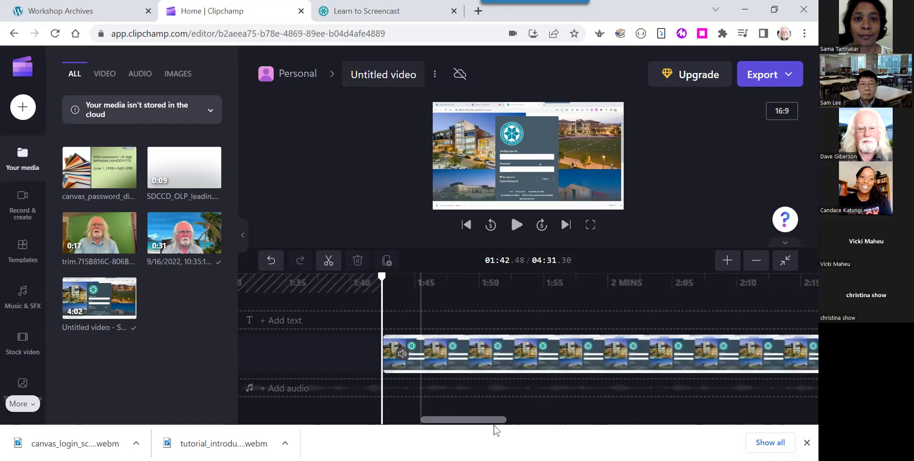
Zoom to fit, slide the remaining recording against the webcam intro, and scrub ahead to about 2:36.
click(786, 260)
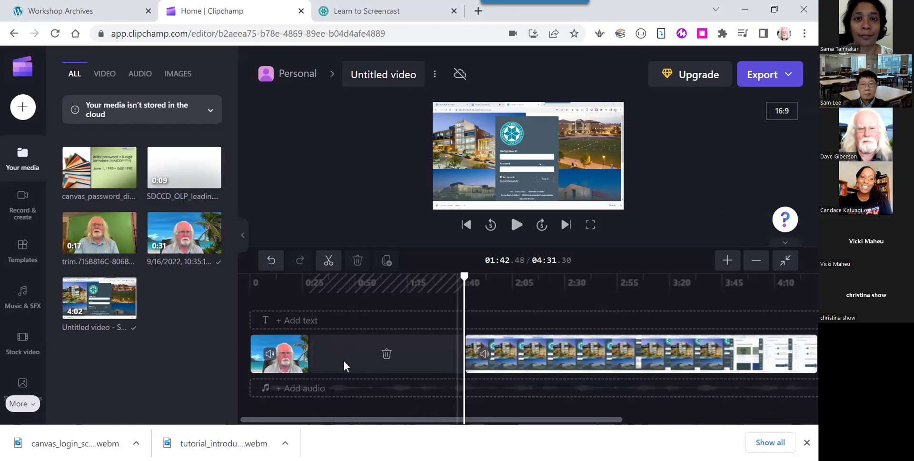
drag(596, 352, 440, 358)
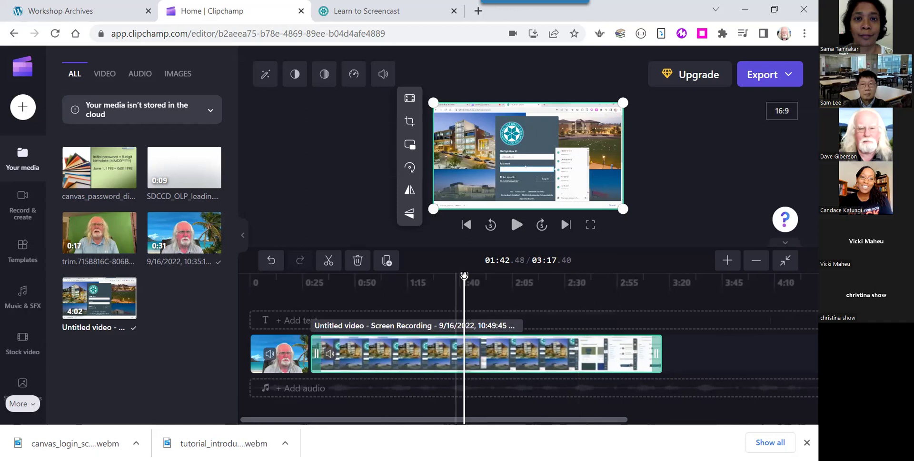
drag(464, 276, 607, 283)
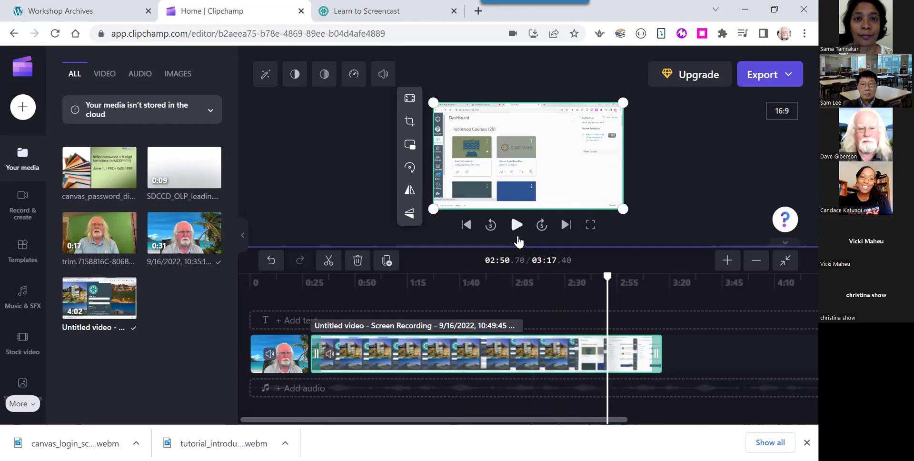
Stop playback at 2:56.24, split the recording there, and delete the muted tail piece.
click(518, 228)
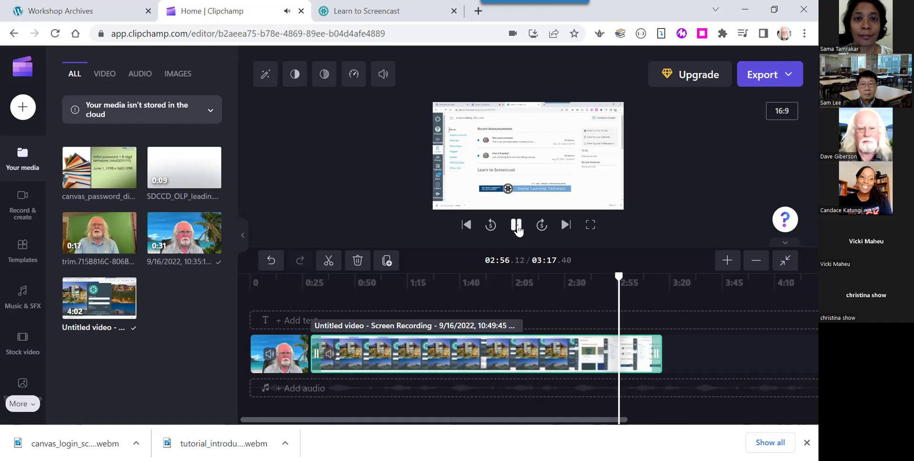
click(518, 228)
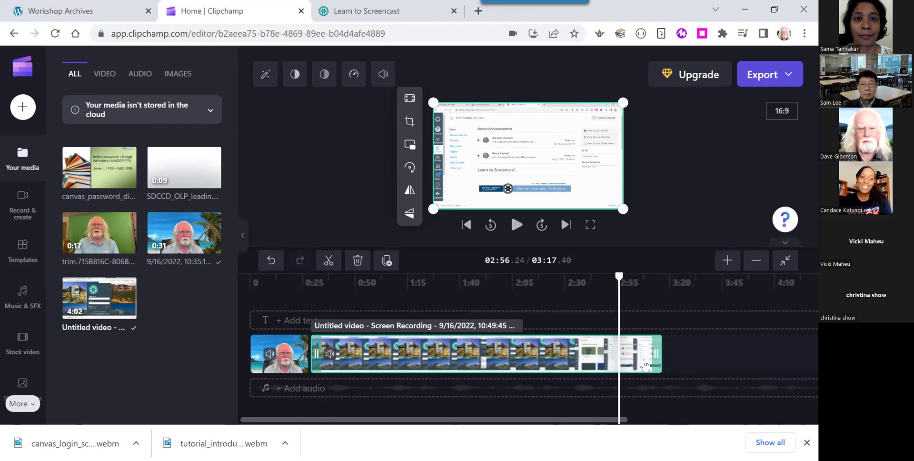
click(329, 261)
click(640, 353)
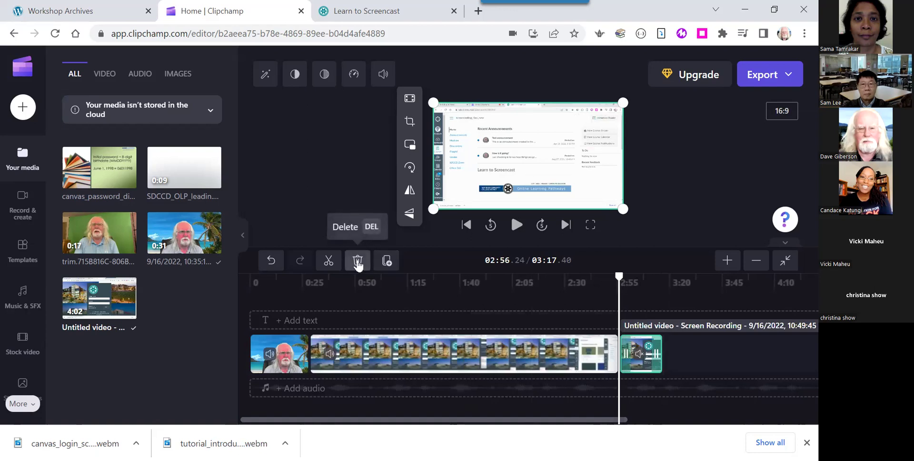
click(358, 261)
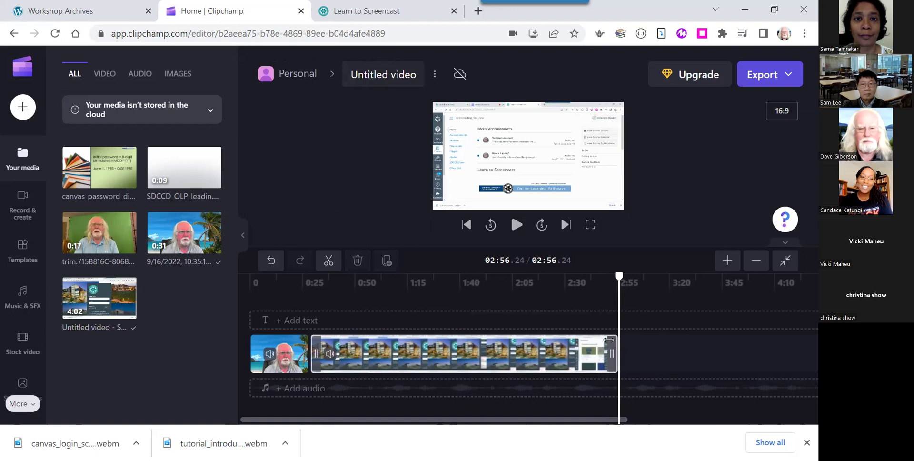
click(351, 363)
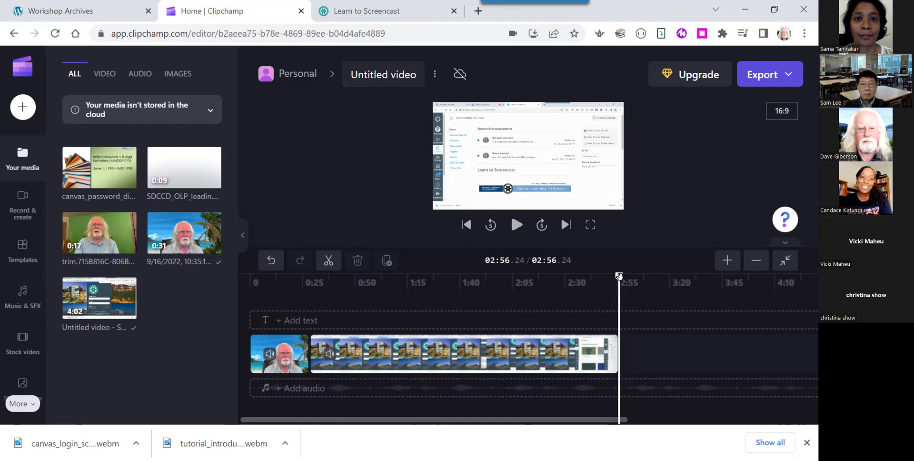
drag(619, 276, 558, 295)
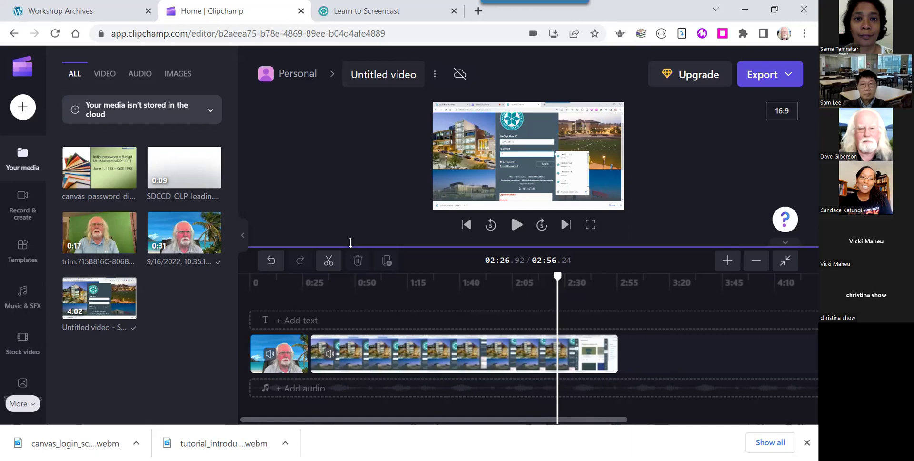
mouse_move(109, 183)
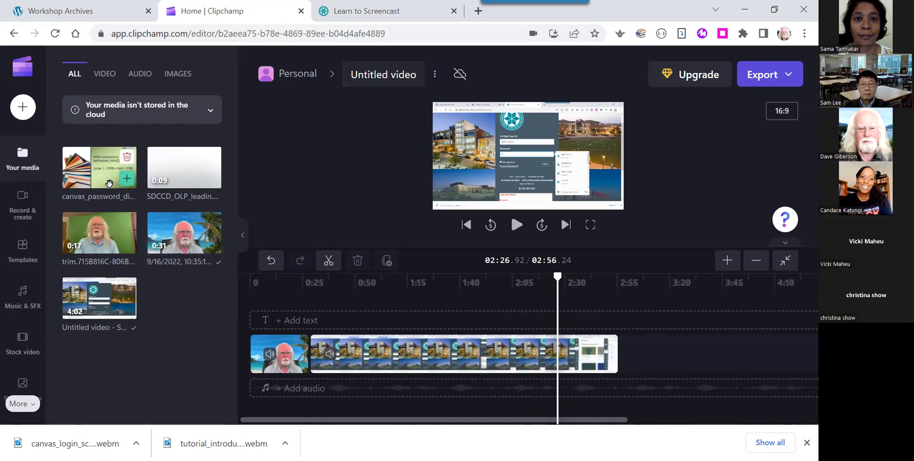
mouse_move(136, 246)
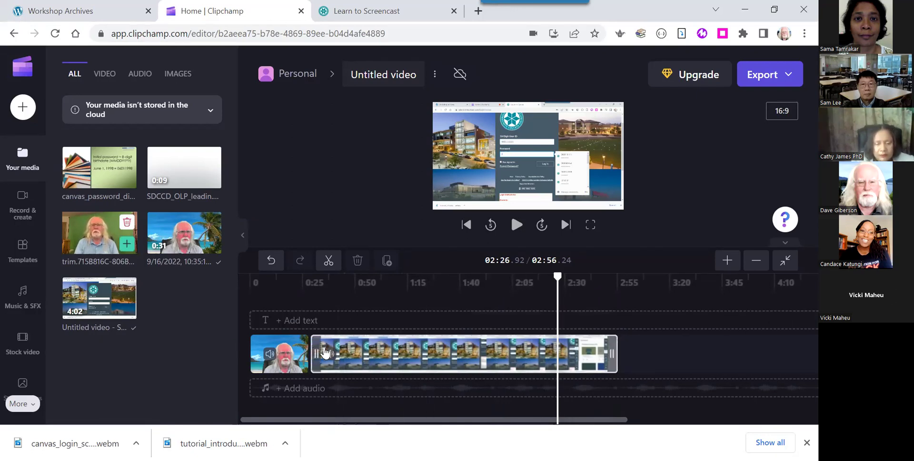
Play the video from 0:00, pause, and bring the playhead back to the very start.
click(295, 367)
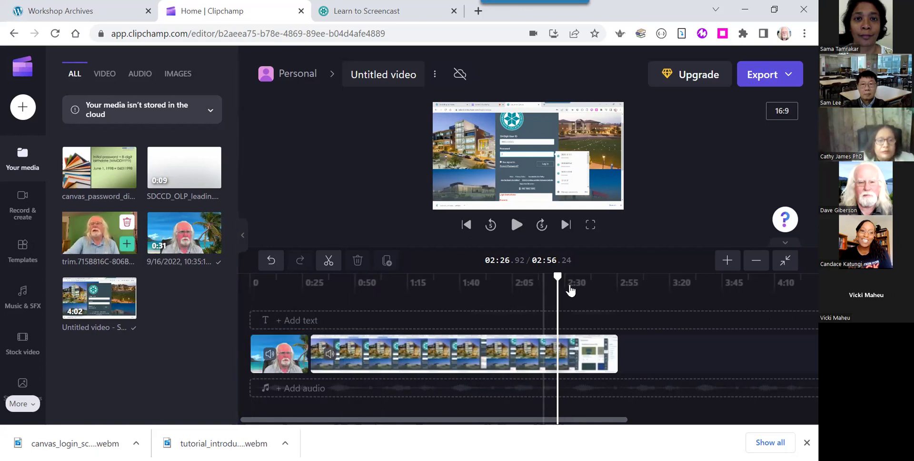
drag(557, 277, 249, 280)
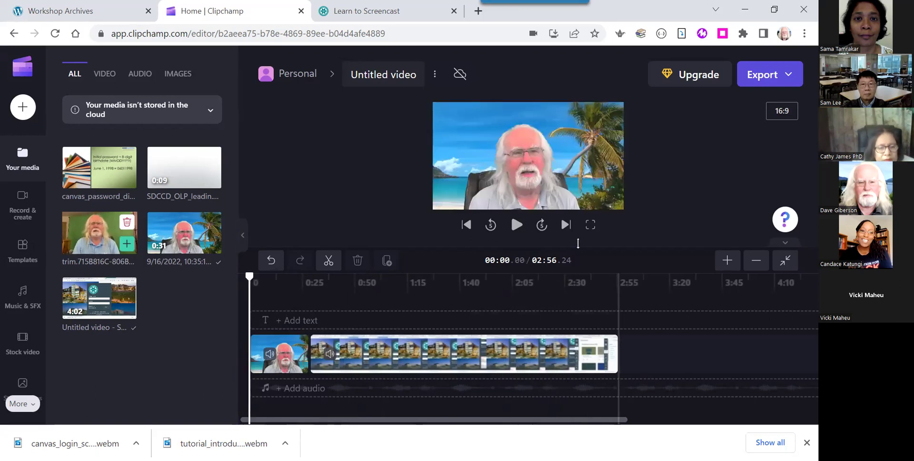
click(516, 224)
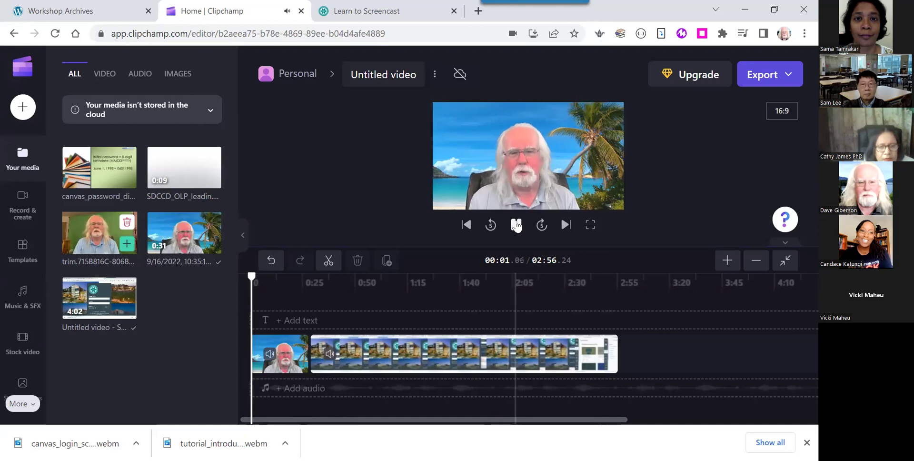
click(516, 225)
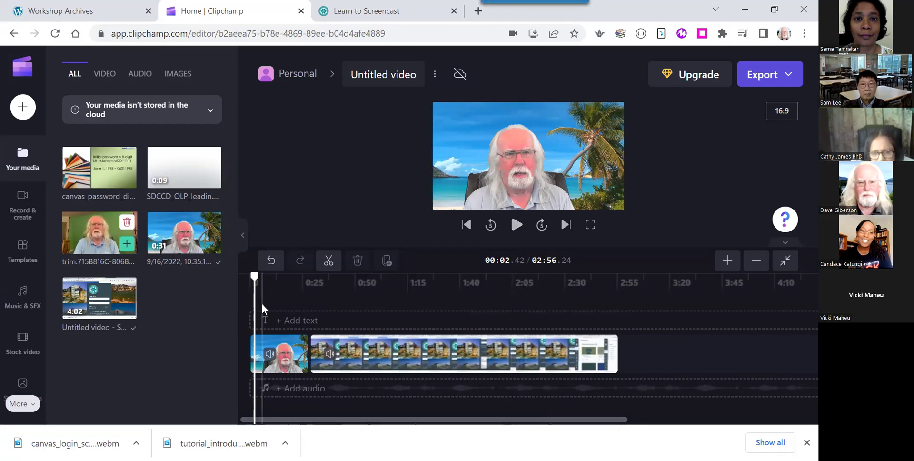
drag(255, 304, 249, 305)
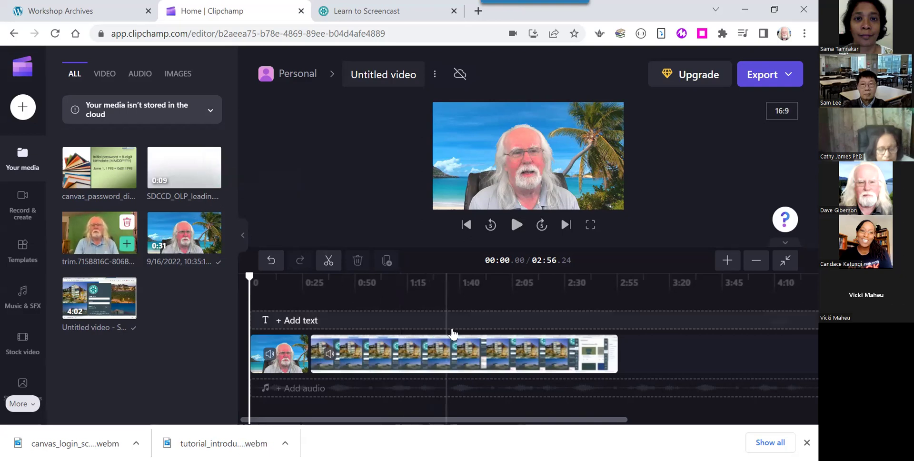
Shift the webcam intro and screen recording right, closing the gap between the two clips.
click(466, 357)
drag(466, 357, 504, 357)
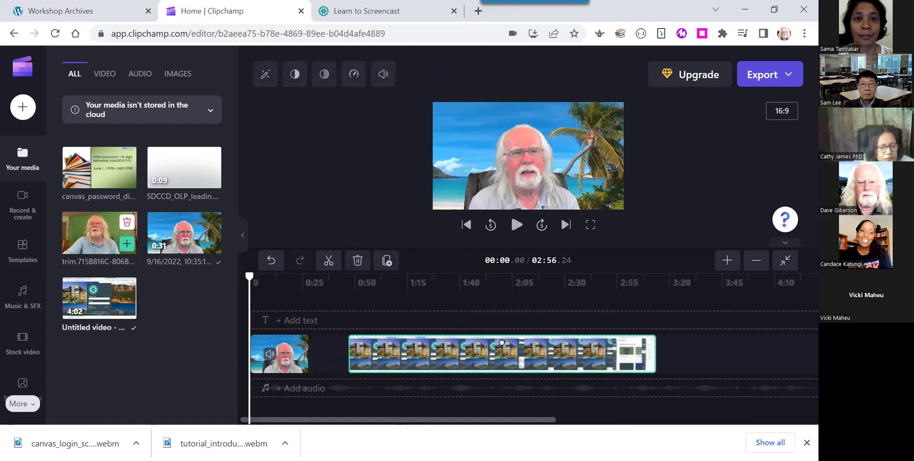
drag(297, 356, 344, 356)
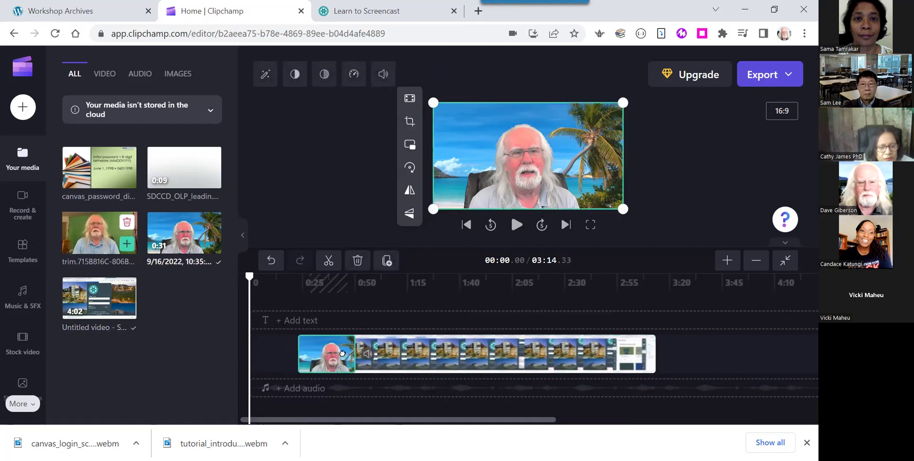
drag(587, 336, 643, 336)
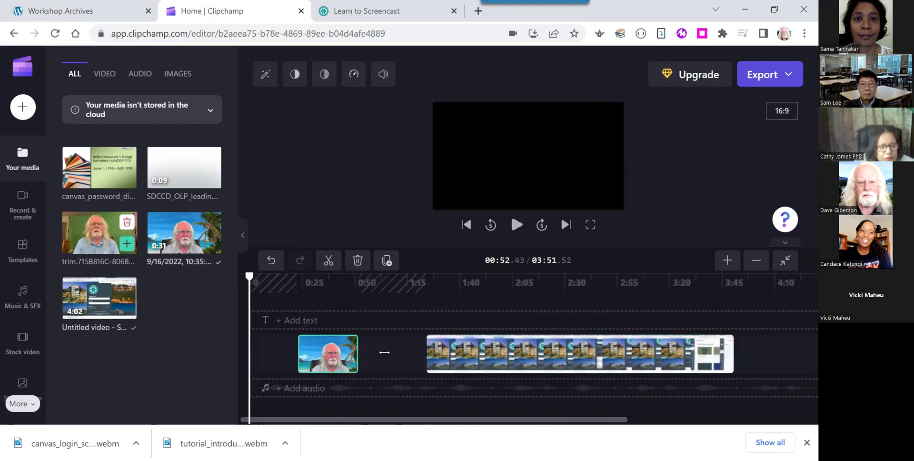
drag(326, 362, 399, 363)
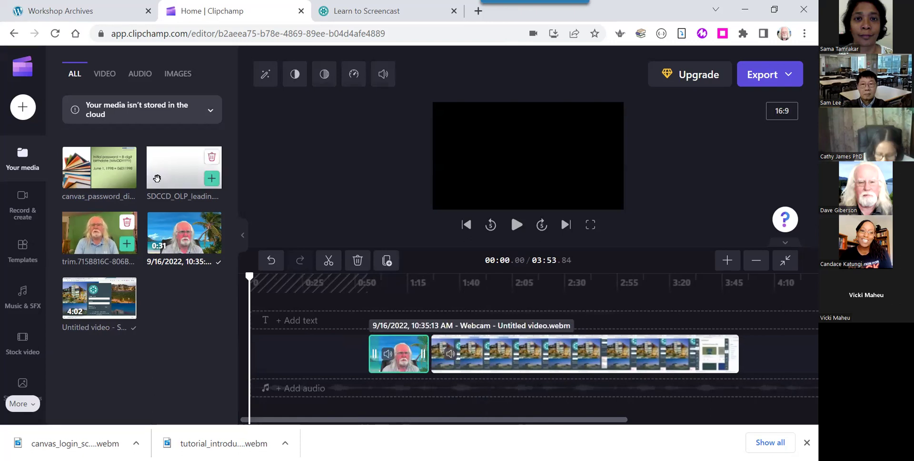
Select both clips and slide them right together, leaving empty space at the timeline start.
mouse_move(297, 363)
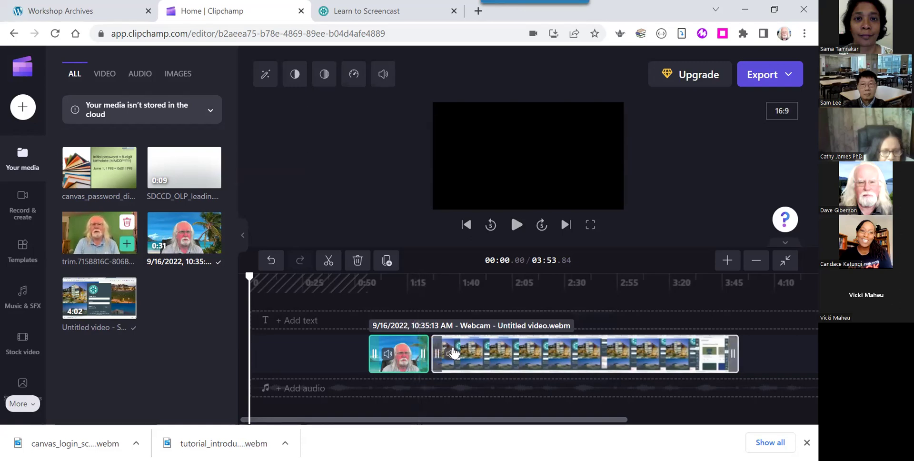
click(413, 312)
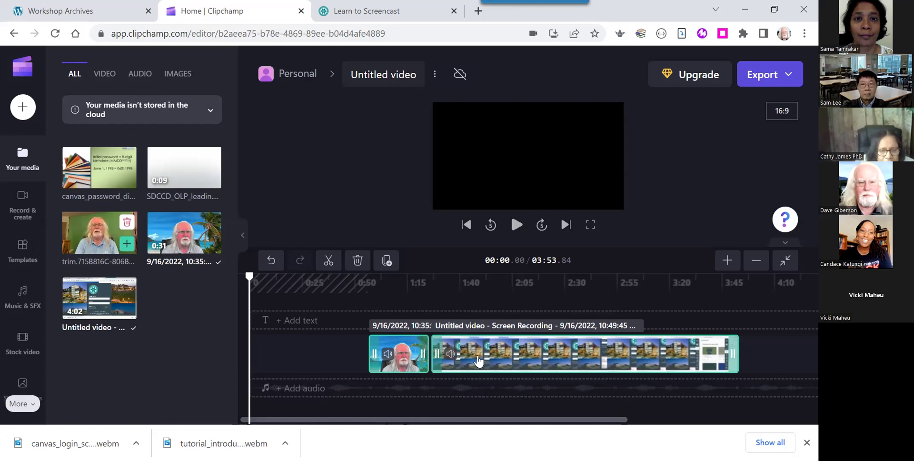
mouse_move(479, 361)
mouse_down()
mouse_move(554, 357)
mouse_move(457, 357)
mouse_move(535, 357)
mouse_move(481, 354)
mouse_up()
mouse_move(565, 349)
mouse_down()
mouse_move(510, 350)
mouse_move(552, 353)
mouse_up()
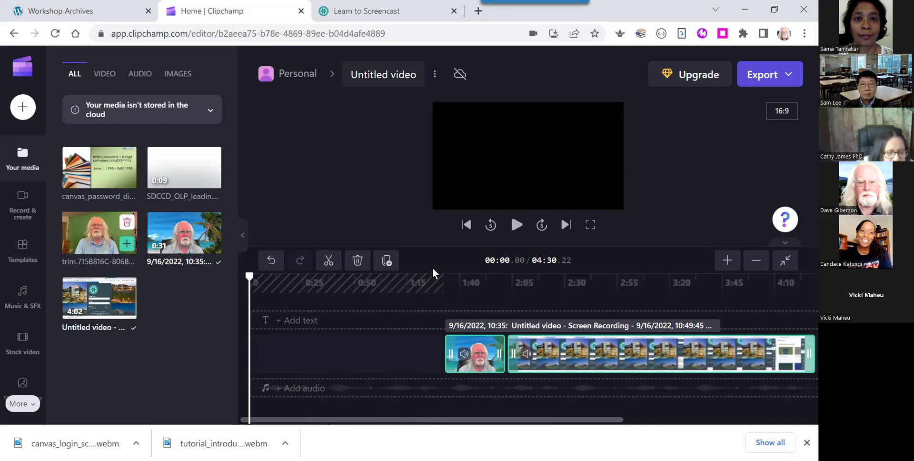
mouse_move(169, 178)
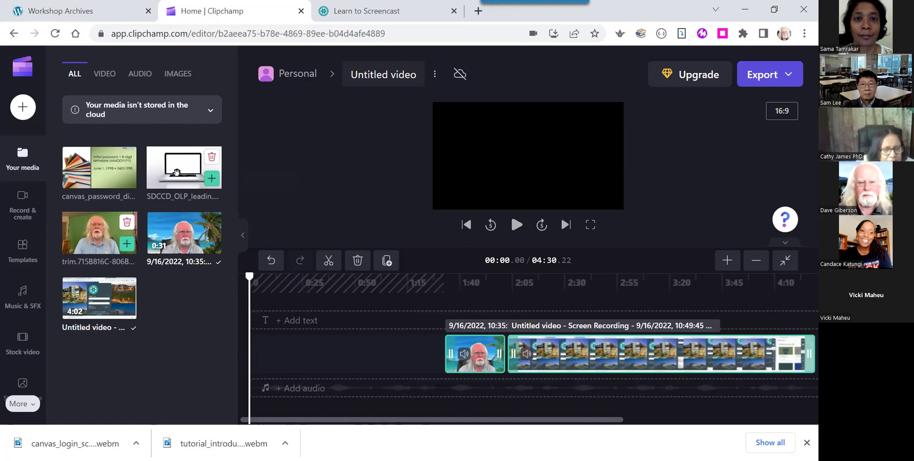
Place SDCCD_OLP_leadin.mp4 at the very start of the timeline and play its laptop title animation.
drag(176, 172, 265, 367)
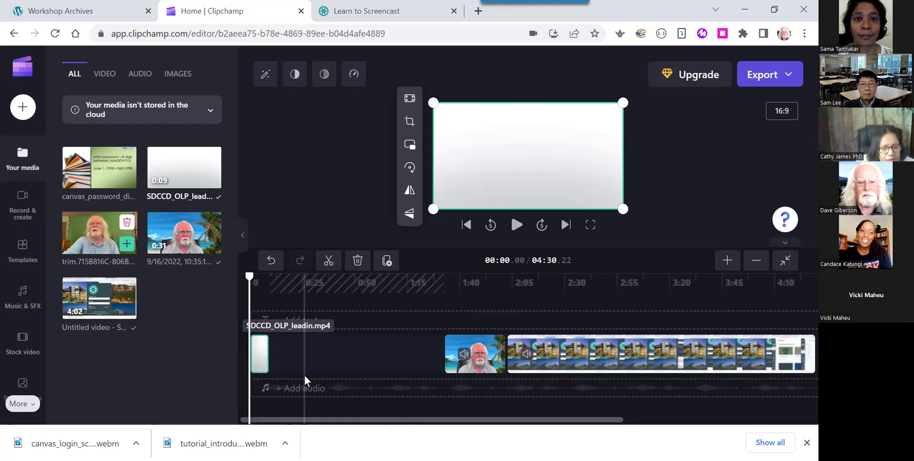
click(516, 225)
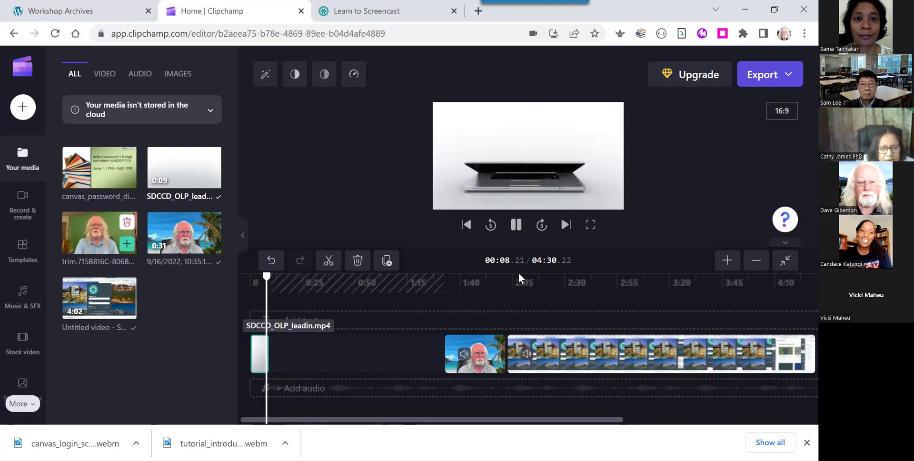
Pause the lead-in preview and create a new PowerPoint presentation from the Pro Dev Template.
click(519, 229)
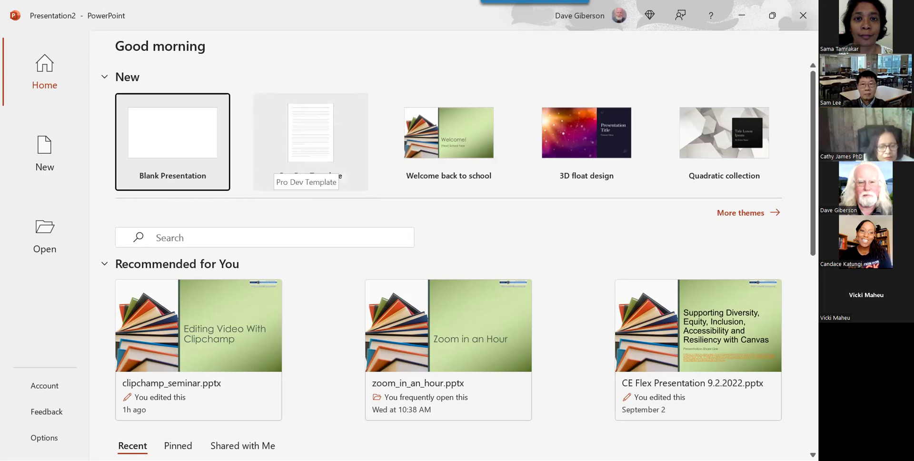
click(278, 159)
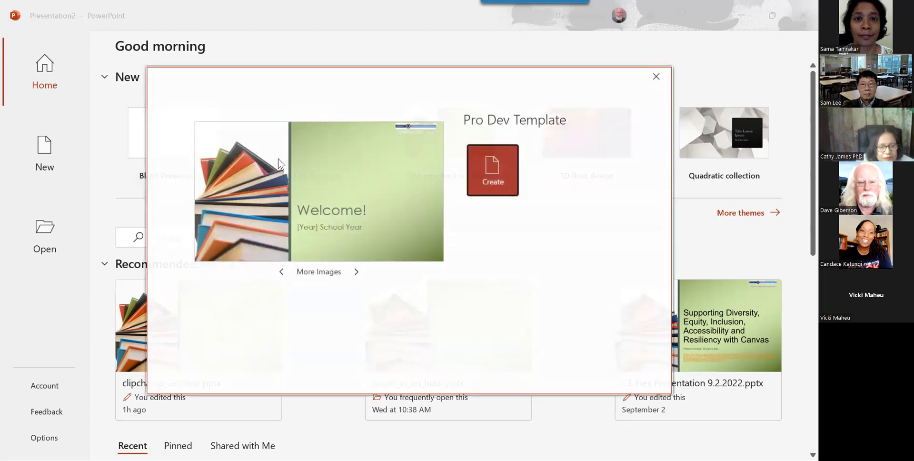
click(488, 175)
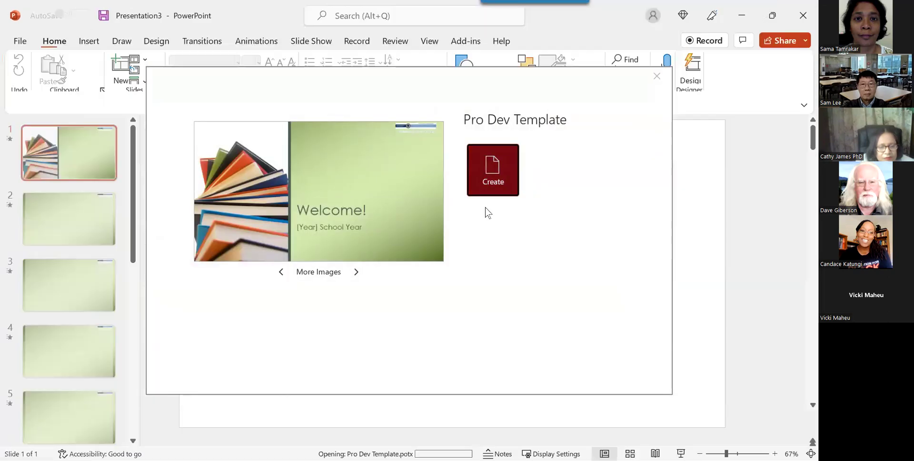
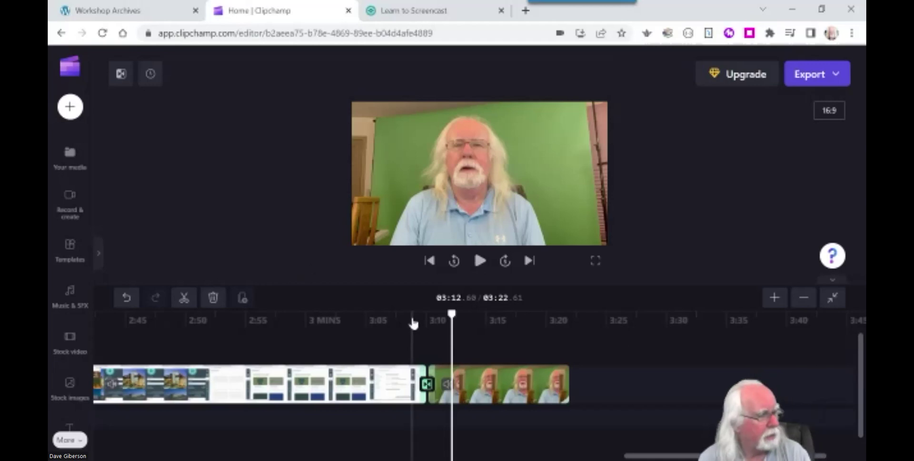
Scroll the timeline back to the start to review the full 3:22 clip sequence.
drag(690, 456, 252, 452)
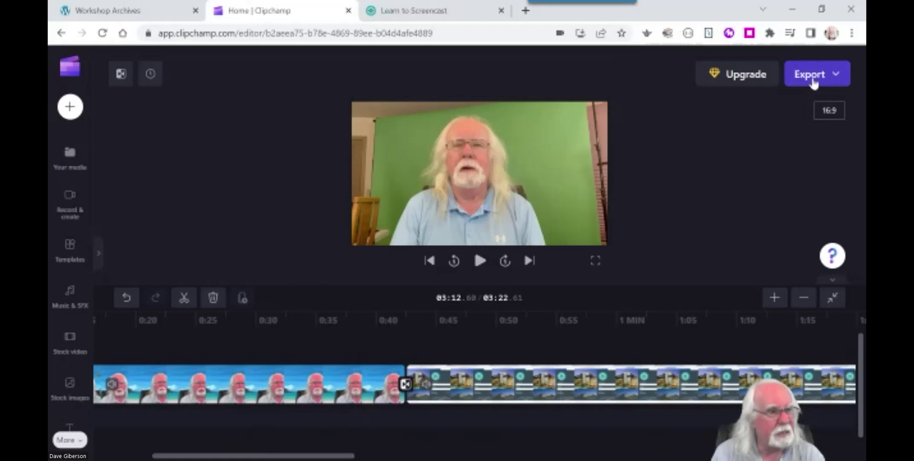
Bring up the MP4 export quality choices: 480p, 720p and 1080p.
click(813, 79)
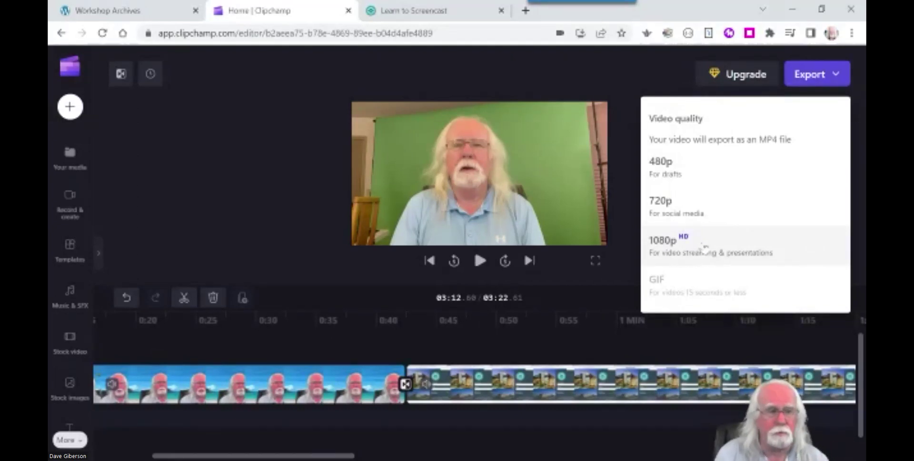
Export the 3:22 project at 1080p HD quality.
click(723, 249)
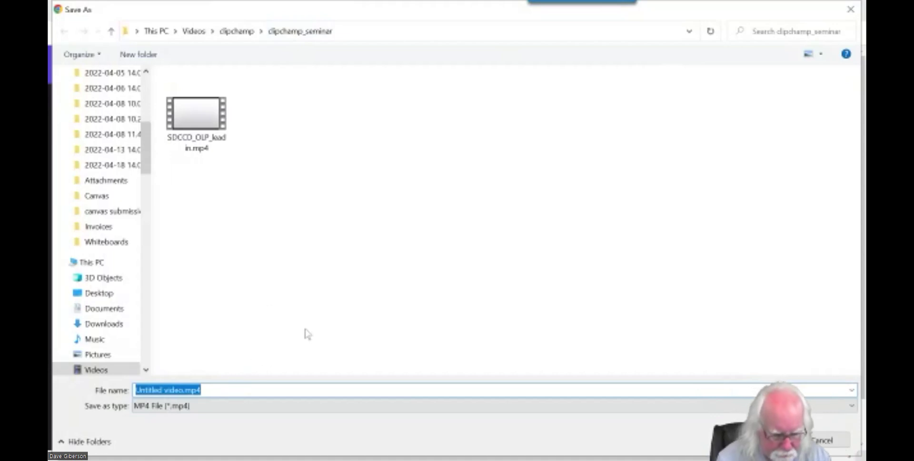
Save the export in the clipchamp_seminar folder as Final_edit_master.mp4.
text(Final_edit_mastetr)
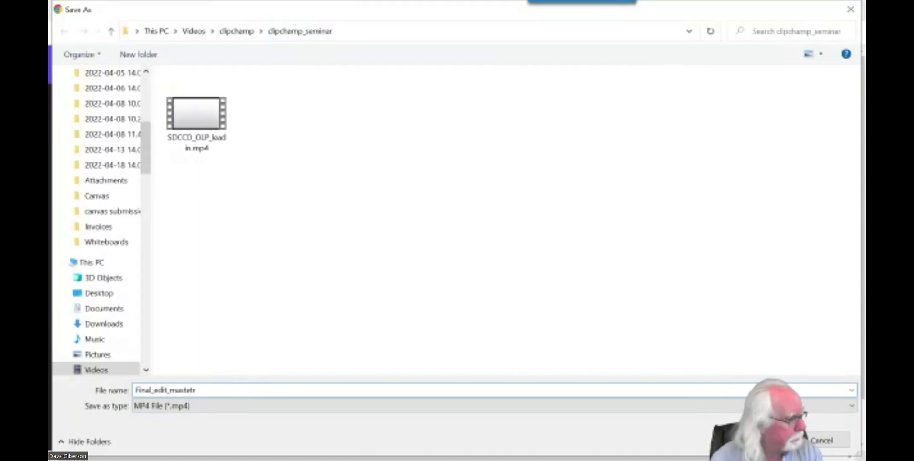
key(BackSpace)
key(BackSpace)
text(r)
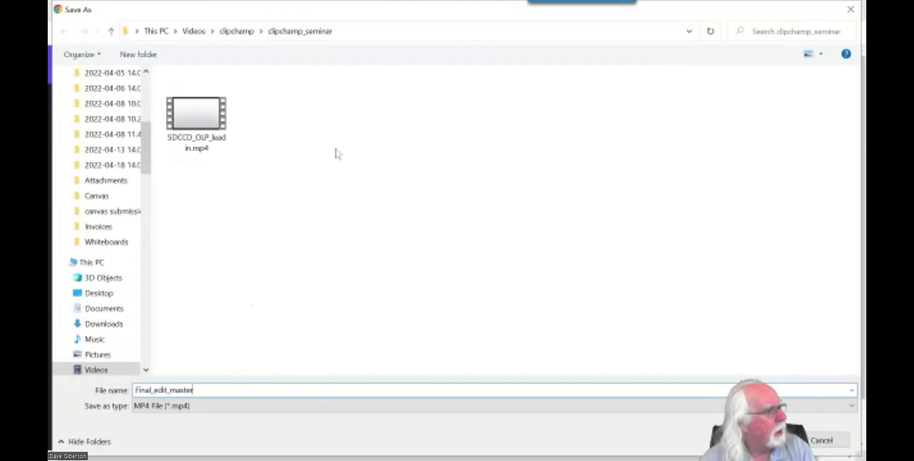
key(Return)
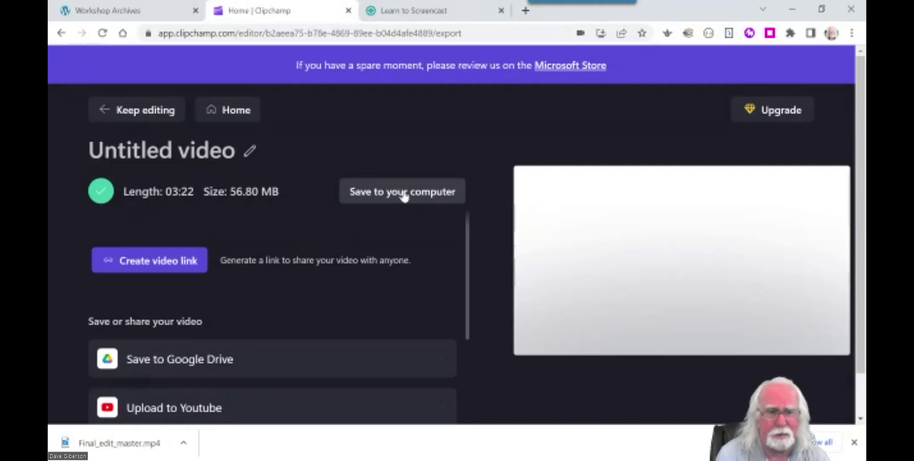
Replace the 'Untitled video' title with 'Loginr Tutorial EDit Master'.
click(195, 152)
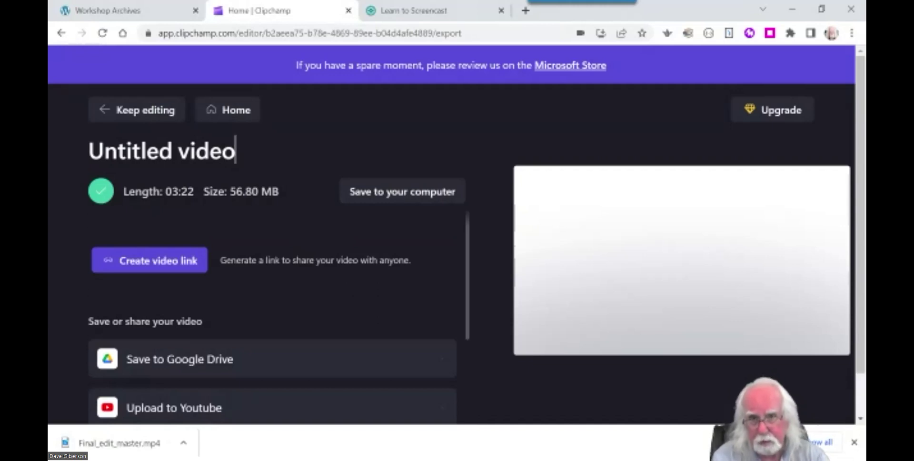
key(BackSpace)
key(BackSpace)
key(BackSpace)
key(BackSpace)
key(BackSpace)
key(BackSpace)
key(BackSpace)
key(BackSpace)
key(BackSpace)
key(BackSpace)
key(BackSpace)
key(BackSpace)
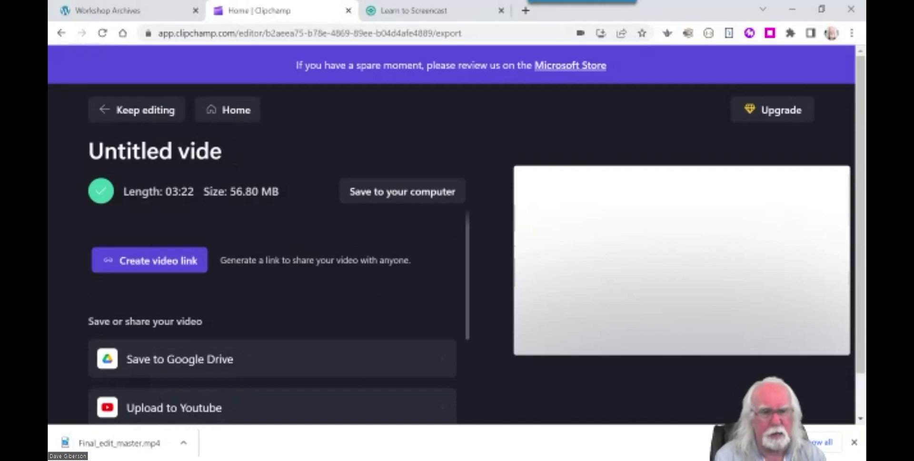
key(BackSpace)
key(BackSpace)
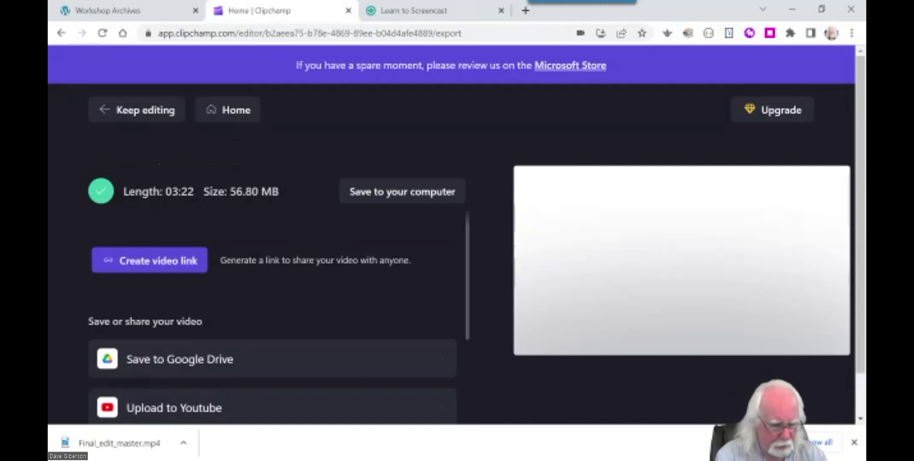
text(L)
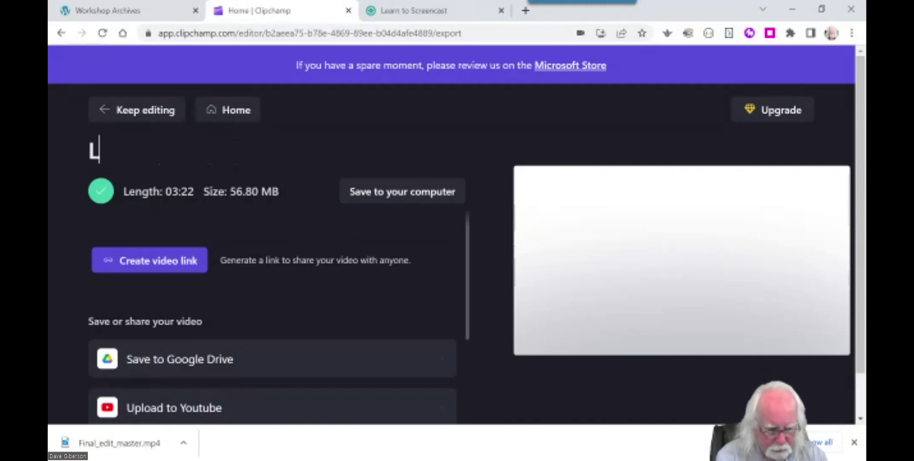
text(oginr)
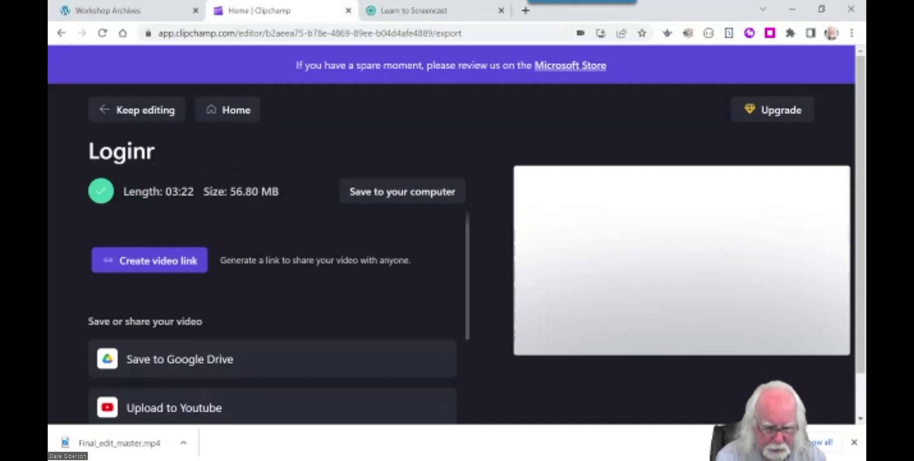
text( Tut)
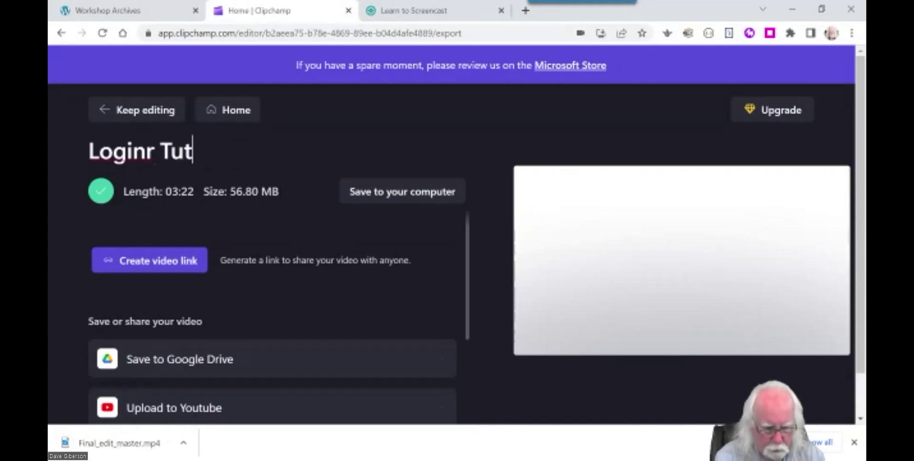
text(orial EDit Master)
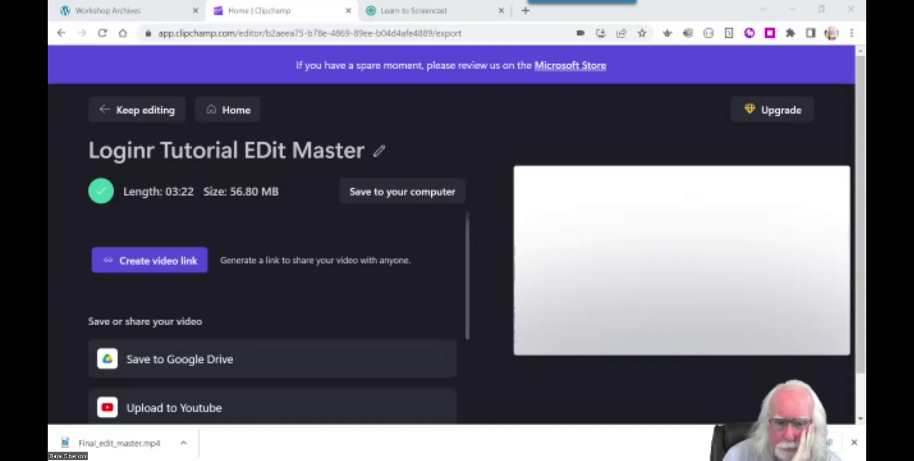
Expand the Upload to Youtube settings with the file name and description fields.
drag(470, 261, 473, 290)
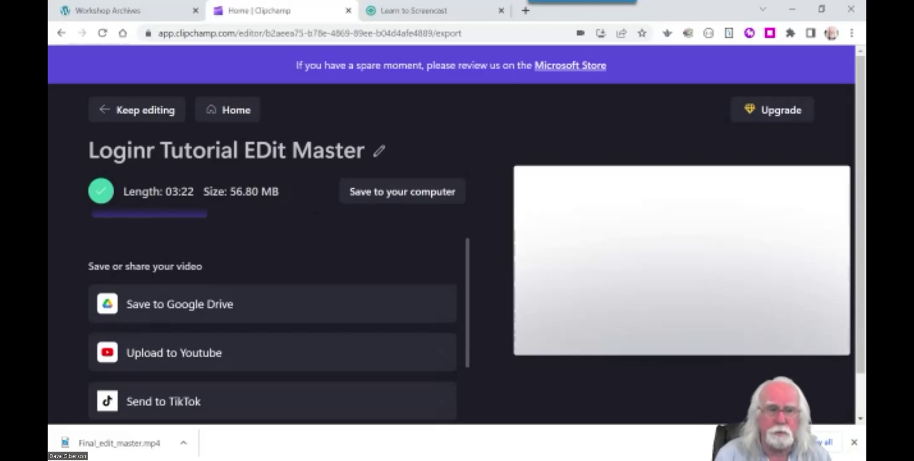
drag(467, 321, 475, 358)
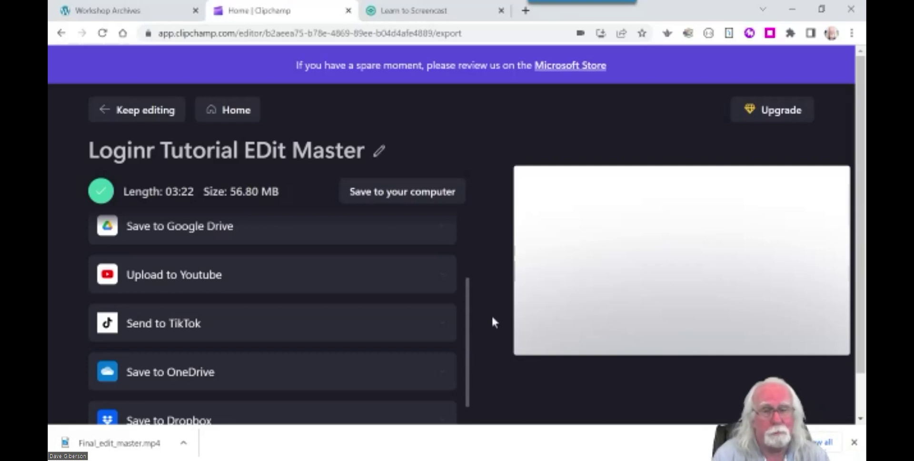
click(180, 279)
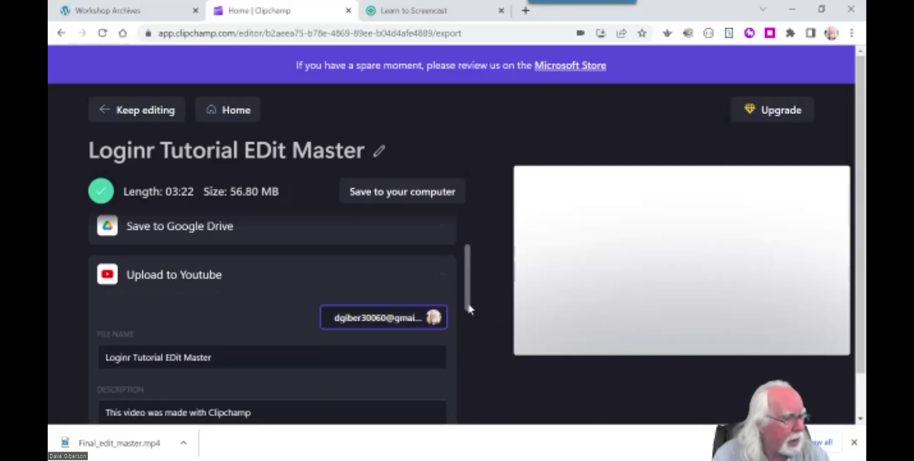
scroll(467, 307, down, 2)
scroll(465, 307, up, 2)
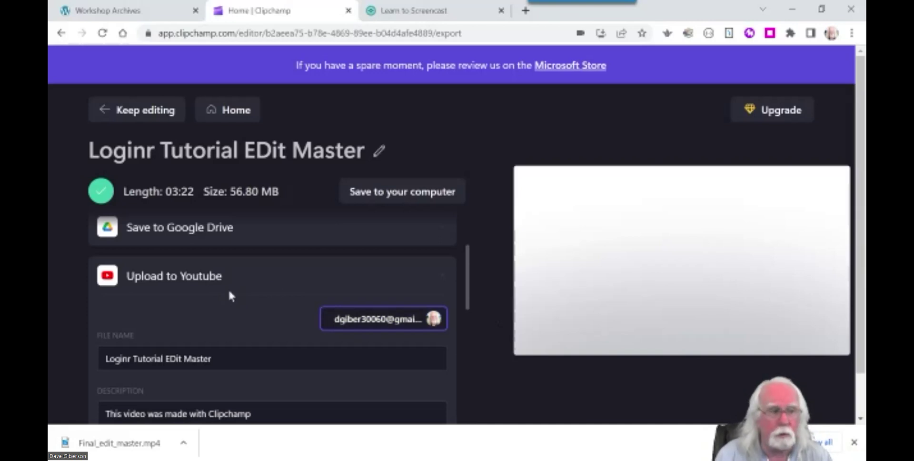
Change the YouTube file name to 'Logging Into Canvas at the SDCCD'.
scroll(466, 305, down, 1)
mouse_move(466, 305)
mouse_down()
mouse_move(467, 318)
mouse_move(472, 299)
mouse_move(475, 312)
mouse_up()
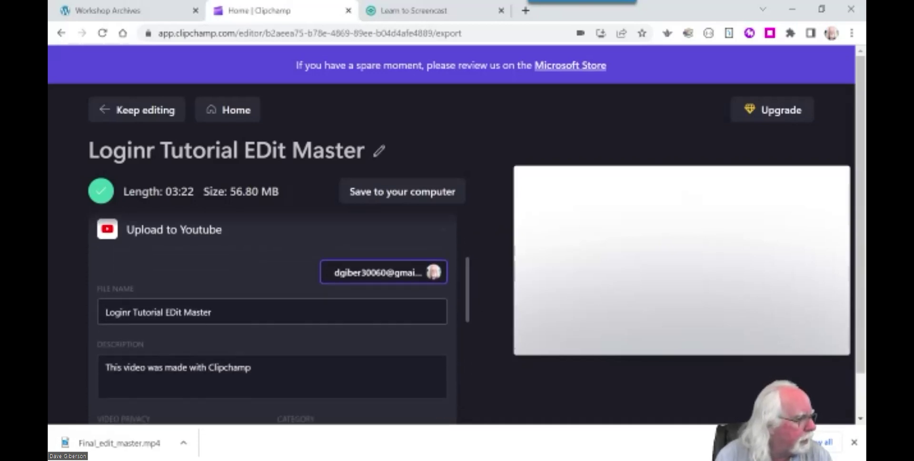
click(212, 312)
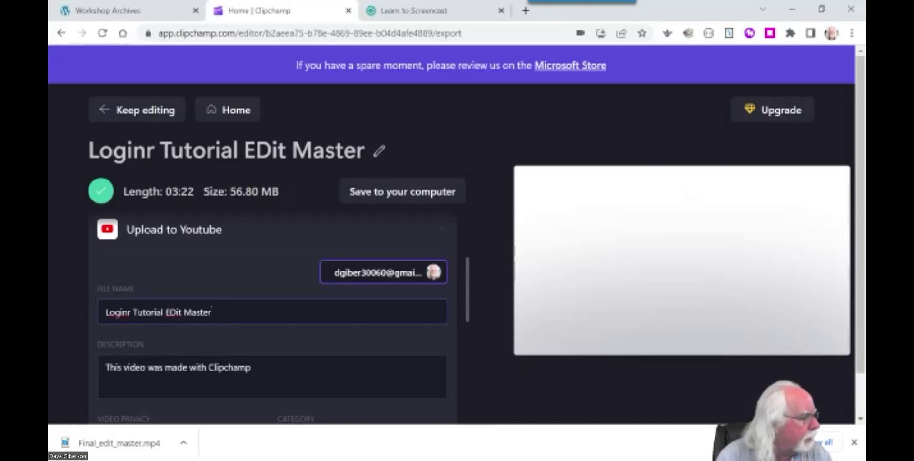
key(BackSpace)
key(BackSpace)
key(BackSpace)
key(BackSpace)
key(BackSpace)
key(BackSpace)
key(BackSpace)
key(BackSpace)
key(BackSpace)
key(BackSpace)
key(BackSpace)
key(BackSpace)
key(BackSpace)
key(BackSpace)
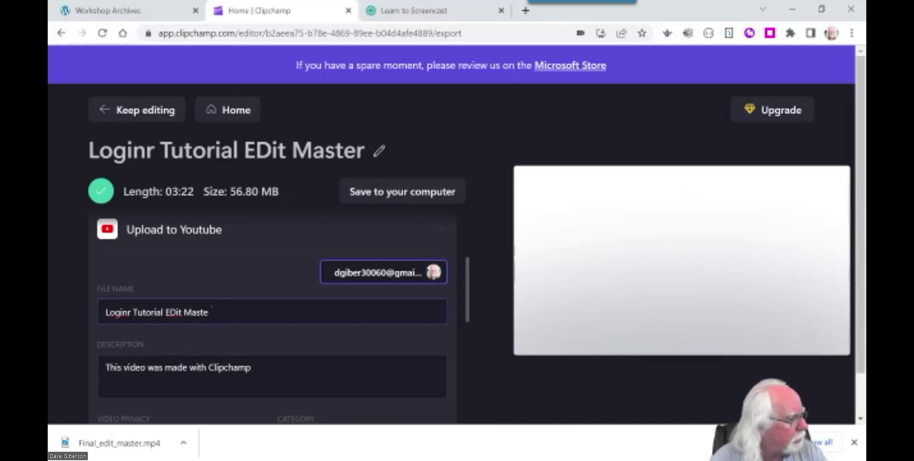
key(BackSpace)
key(BackSpace)
key(BackSpace)
key(BackSpace)
key(BackSpace)
key(BackSpace)
key(BackSpace)
key(BackSpace)
key(BackSpace)
key(BackSpace)
key(BackSpace)
key(BackSpace)
key(BackSpace)
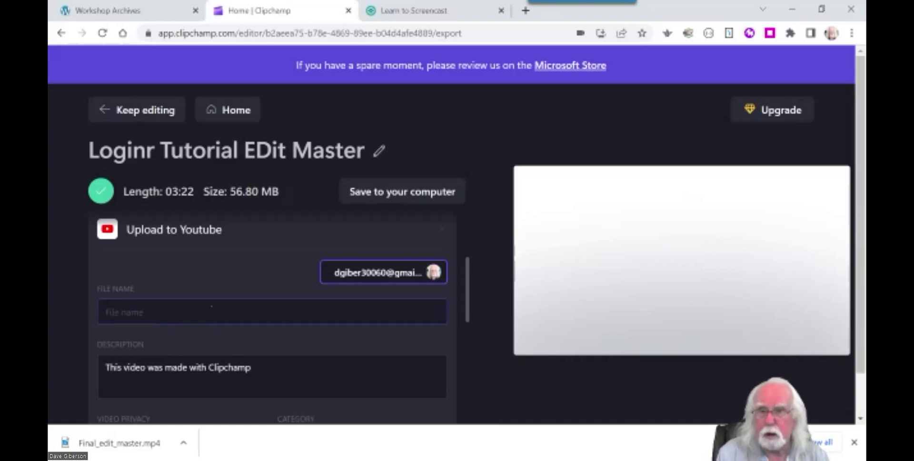
text(Logging In)
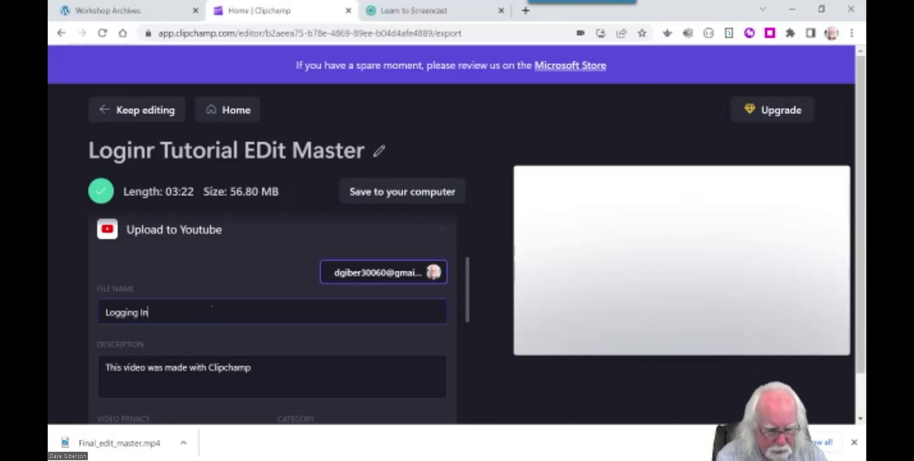
text(to Can)
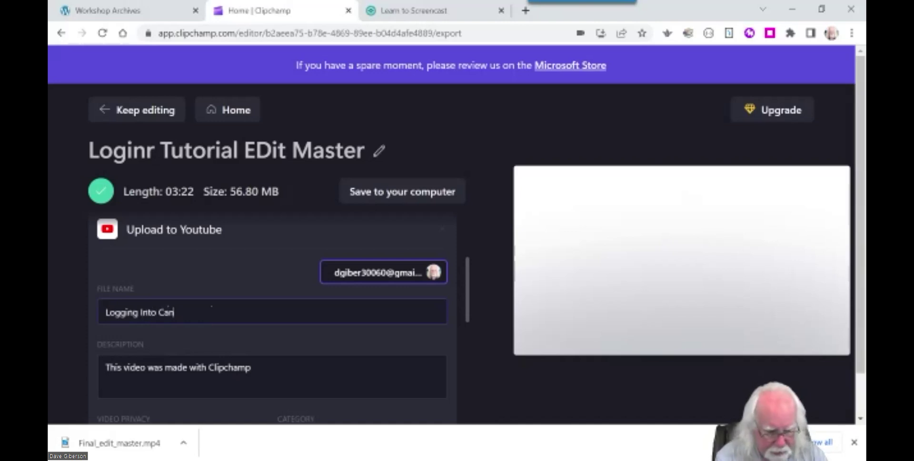
text(vas at )
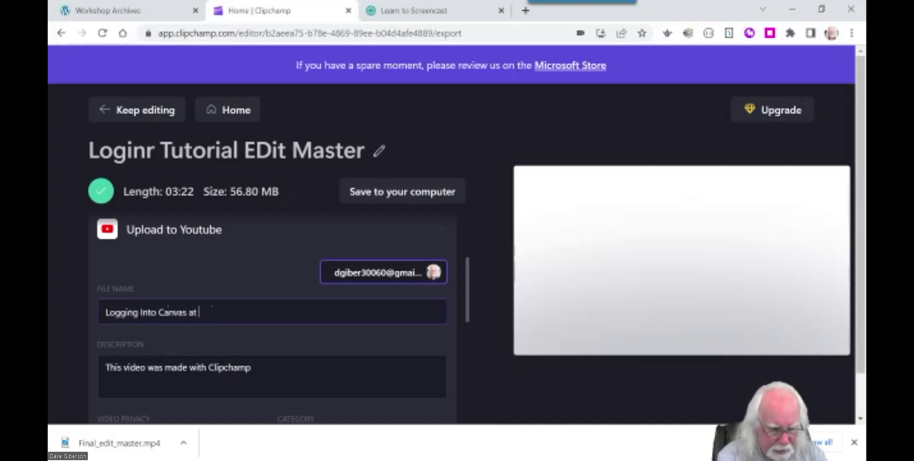
text(the SDCCD)
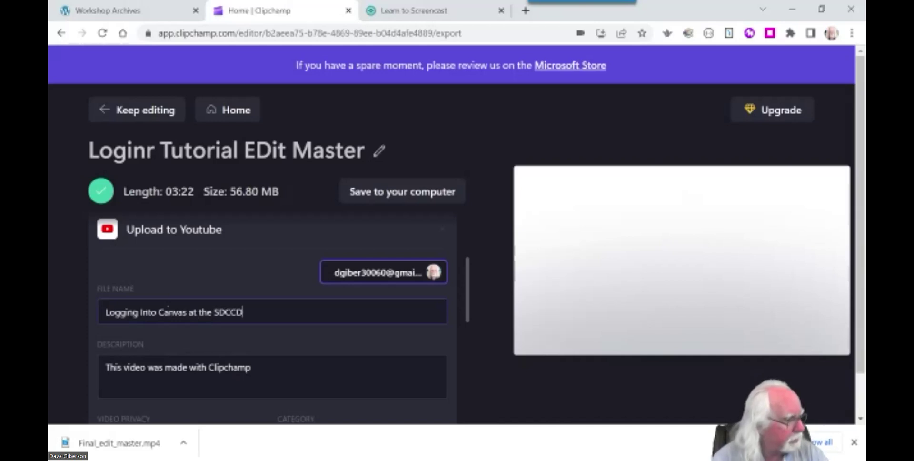
scroll(344, 351, down, 1)
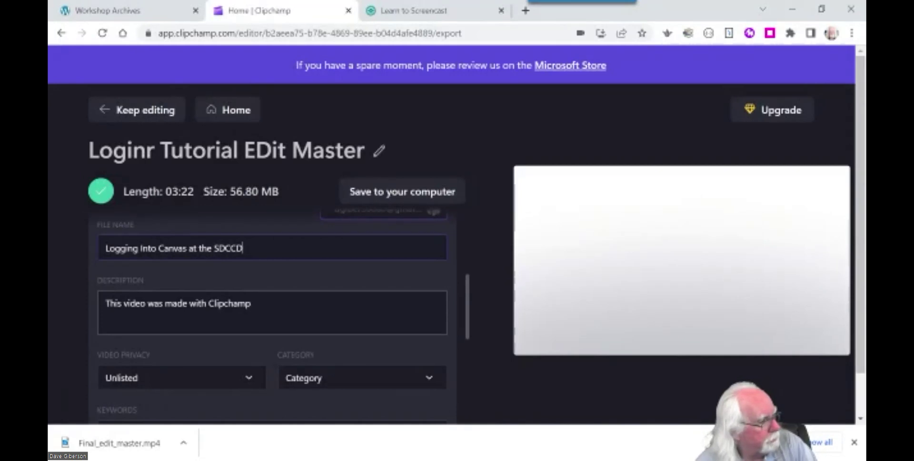
click(252, 303)
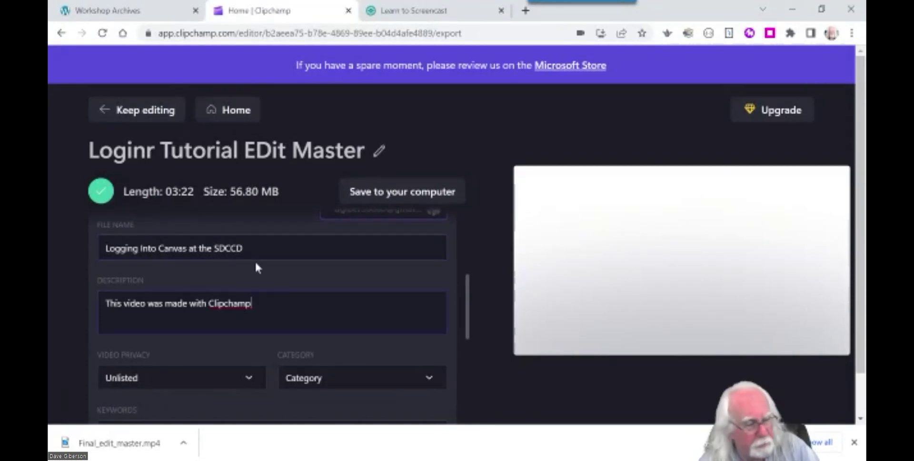
scroll(257, 286, down, 1)
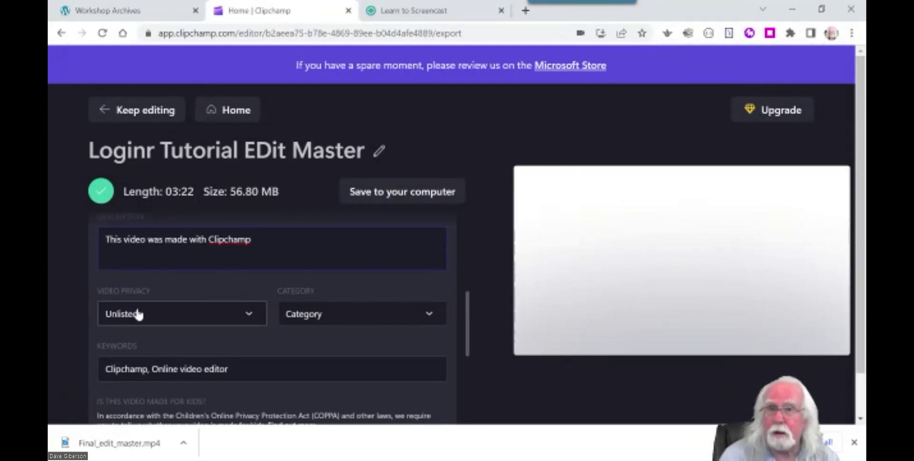
click(251, 317)
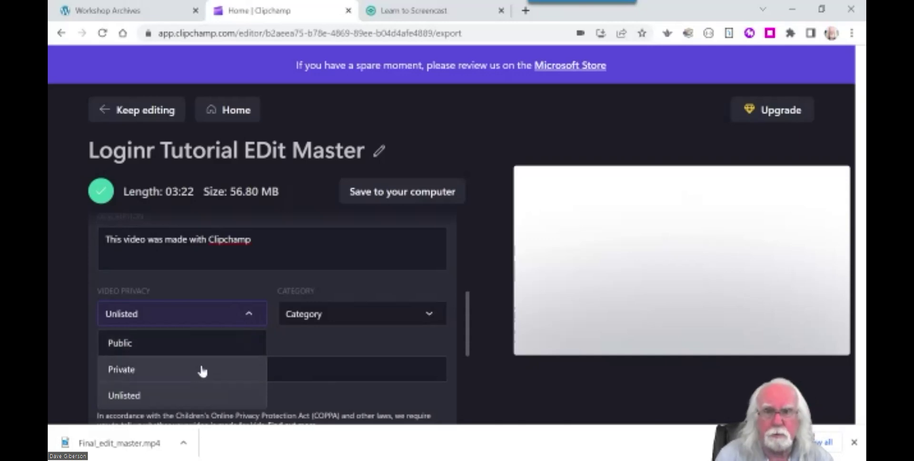
click(310, 339)
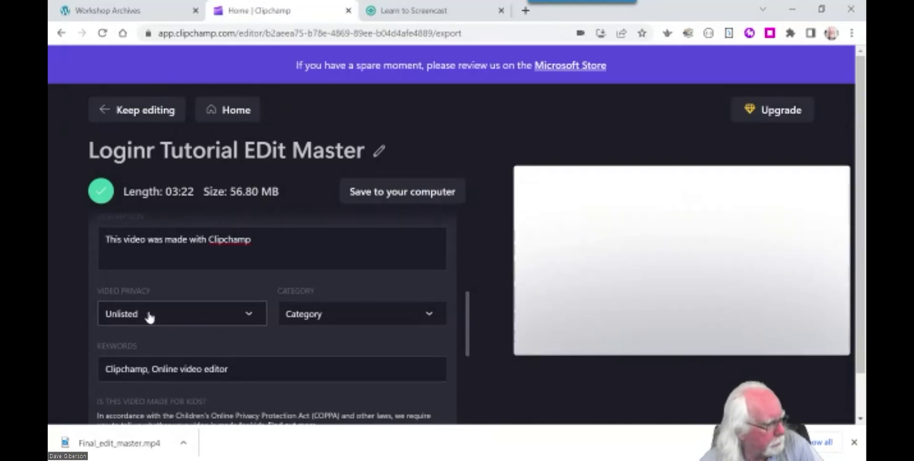
Choose Education from the YouTube category list.
click(431, 317)
scroll(434, 351, down, 1)
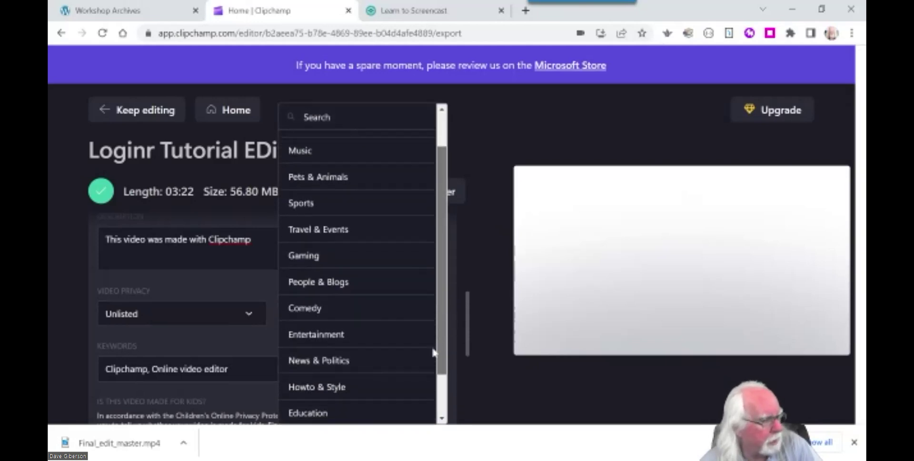
scroll(435, 351, down, 2)
click(321, 360)
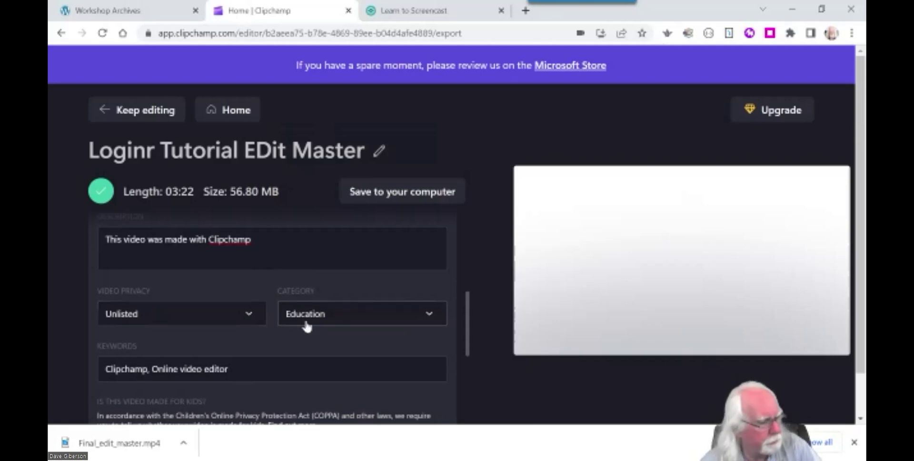
drag(468, 329, 468, 351)
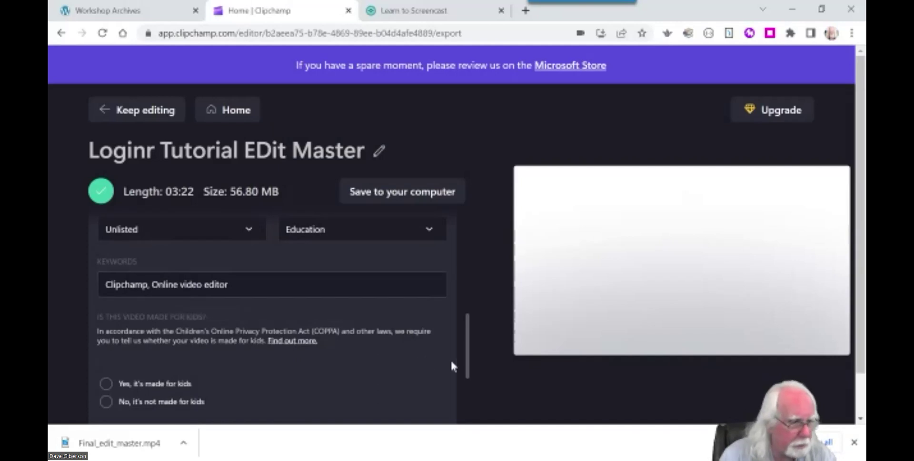
drag(467, 367, 450, 384)
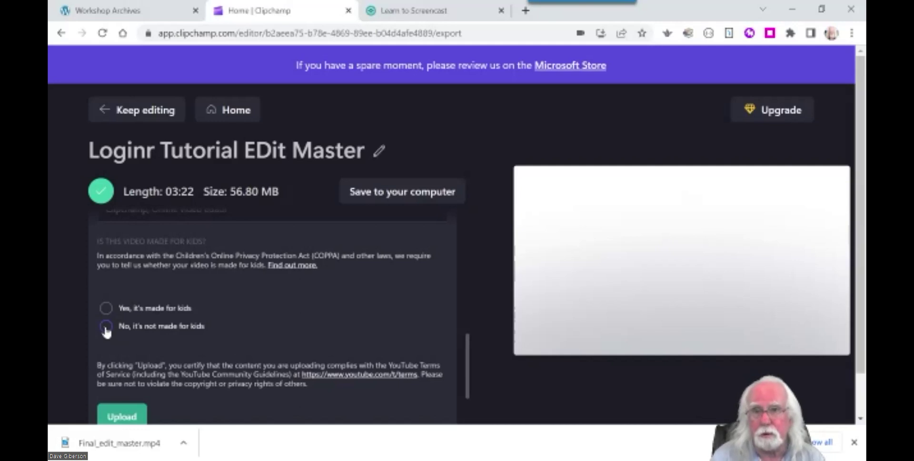
Mark the video 'No, it's not made for kids' and start the YouTube upload.
click(106, 327)
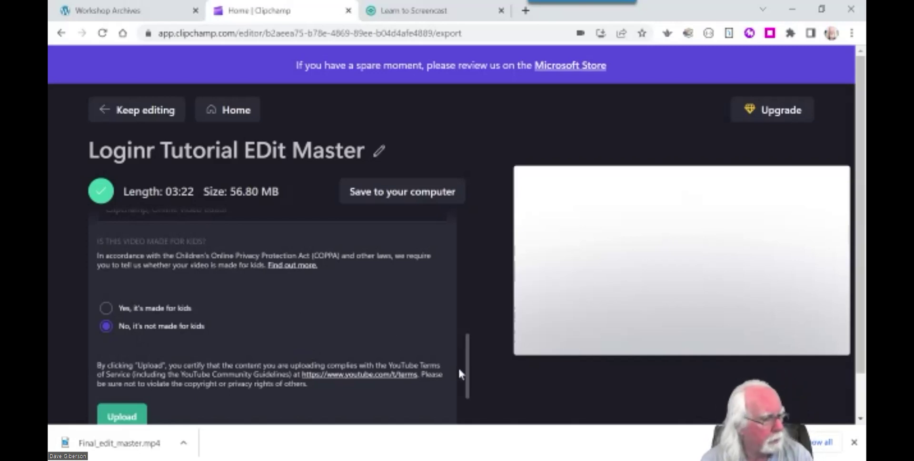
scroll(461, 381, down, 2)
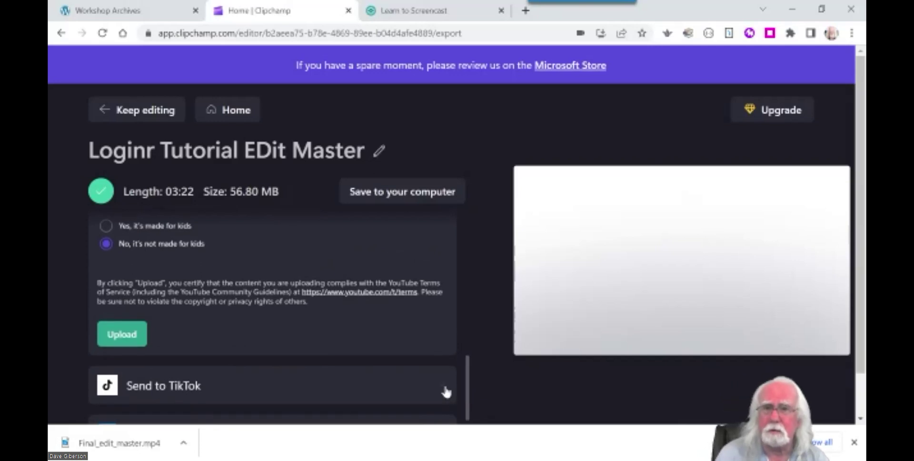
click(123, 334)
Wait for the YouTube upload to finish, then copy the video's watch link.
scroll(128, 336, down, 4)
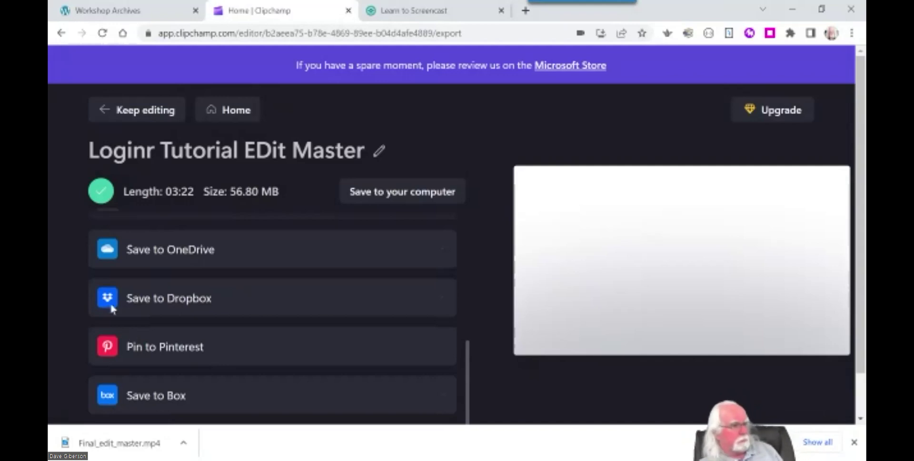
scroll(451, 313, up, 3)
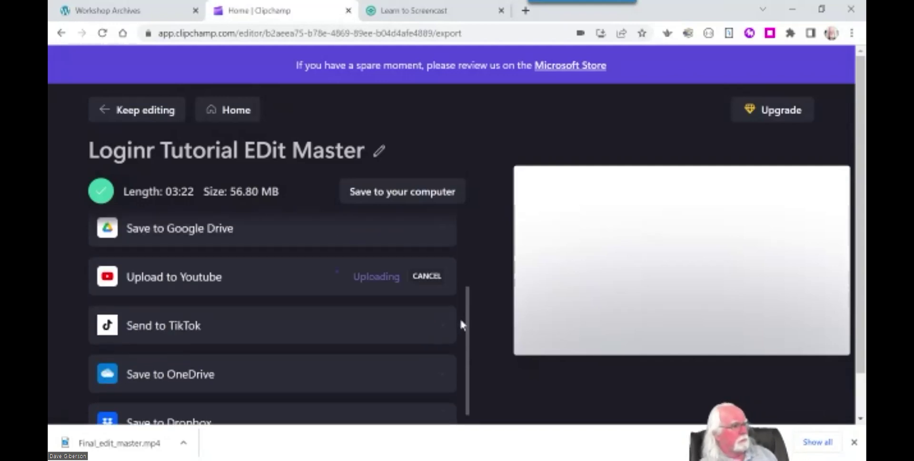
scroll(460, 318, up, 1)
scroll(412, 358, up, 1)
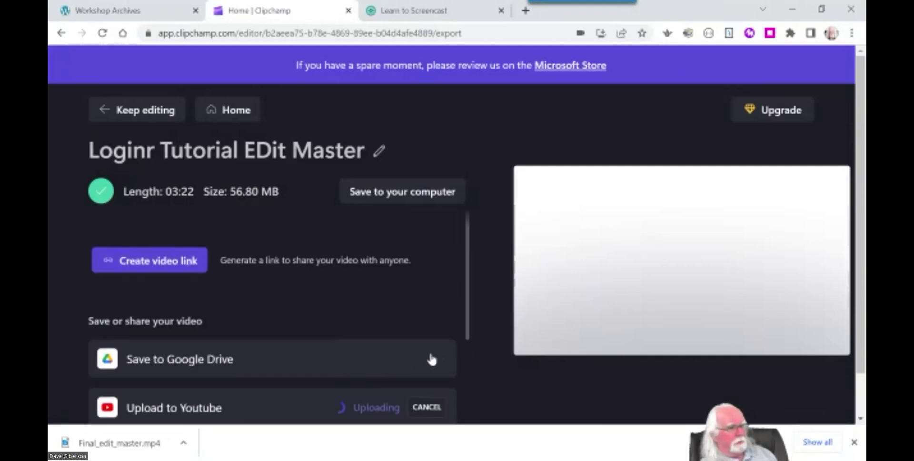
scroll(471, 330, down, 1)
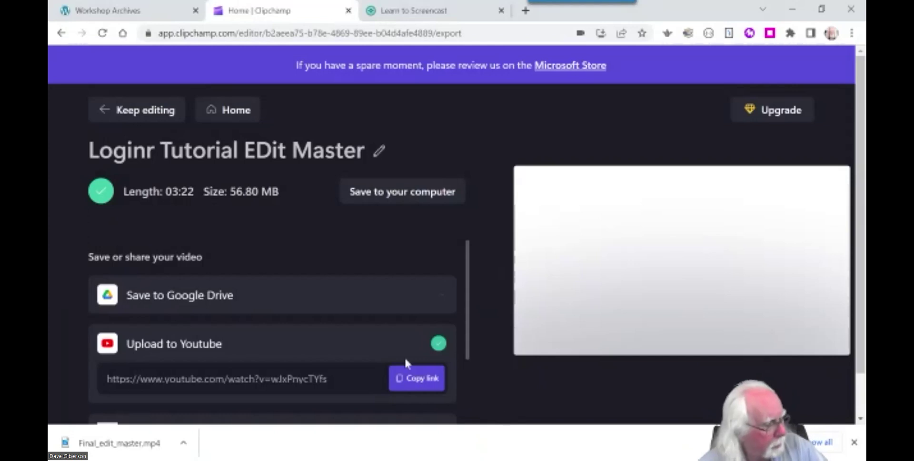
scroll(467, 360, down, 1)
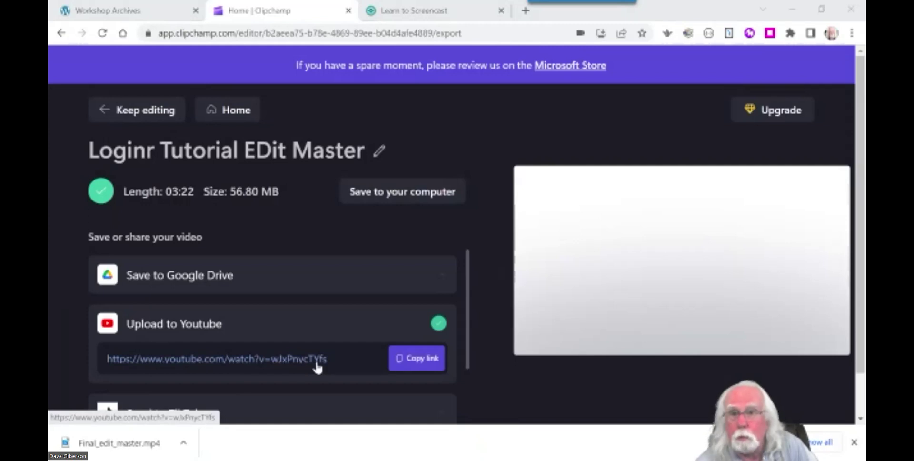
click(421, 360)
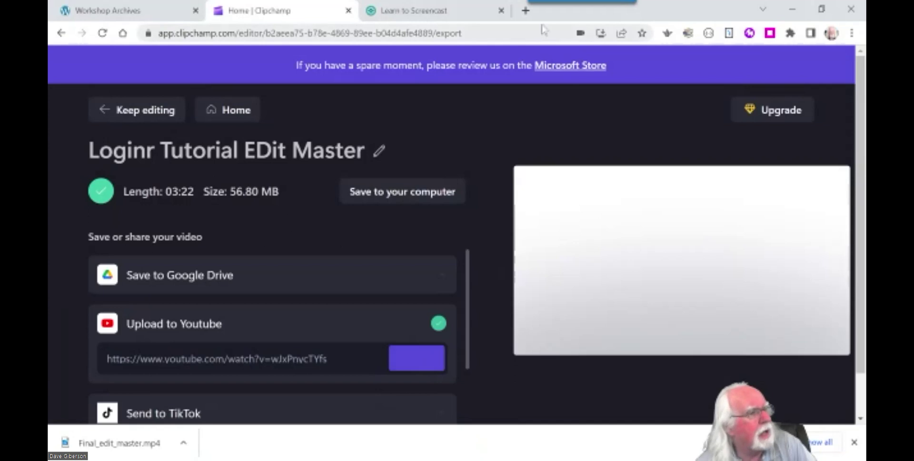
Load the copied YouTube video link in a new Chrome tab, showing it still processing.
click(526, 10)
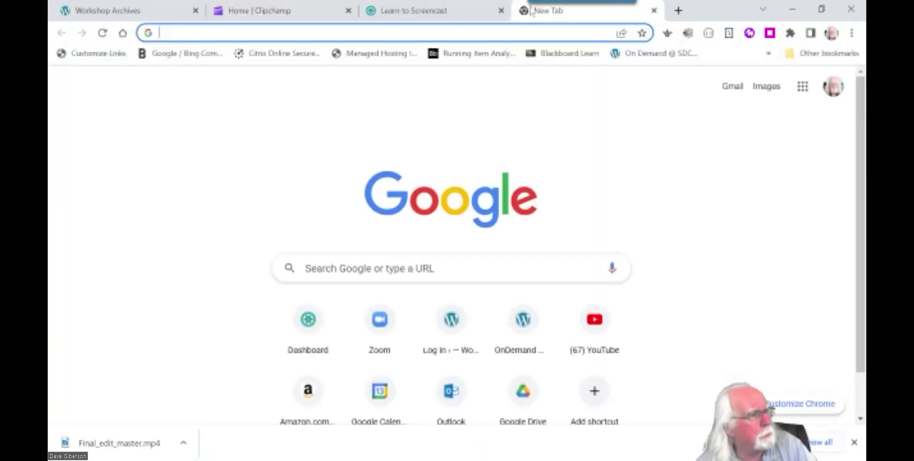
click(340, 32)
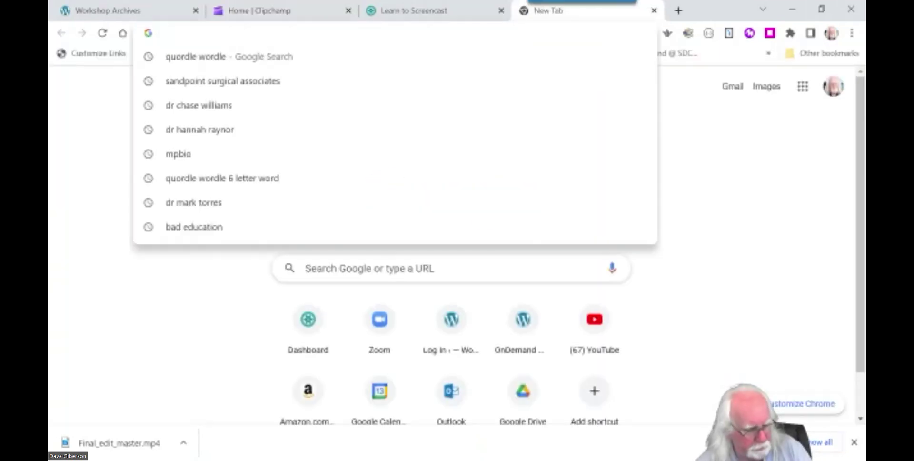
key(ctrl+v)
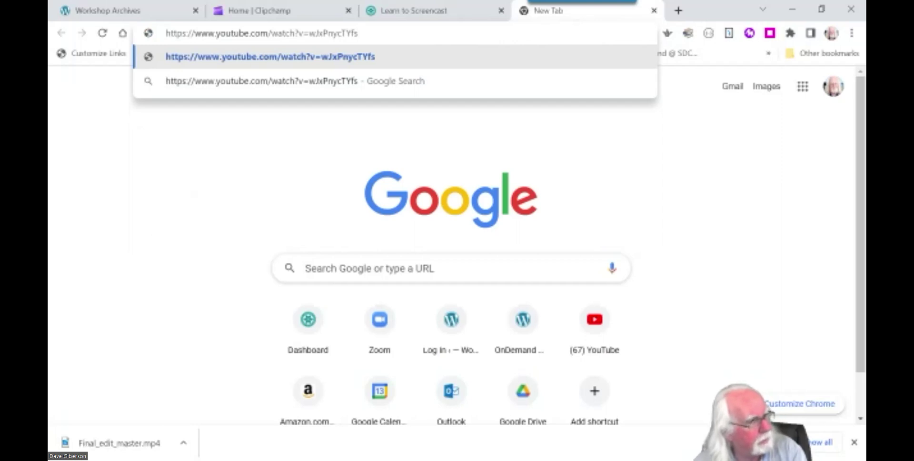
key(Return)
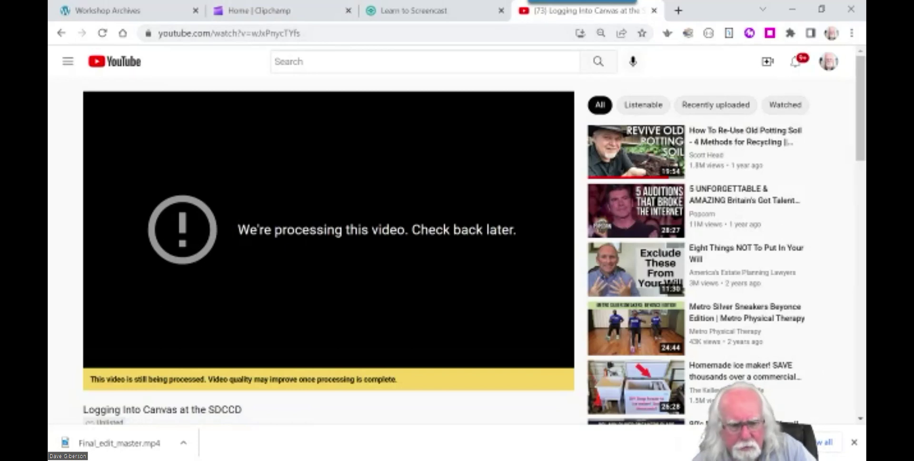
Return to the slideshow on the 'Export Your Edited Project' slide.
key(alt+Tab)
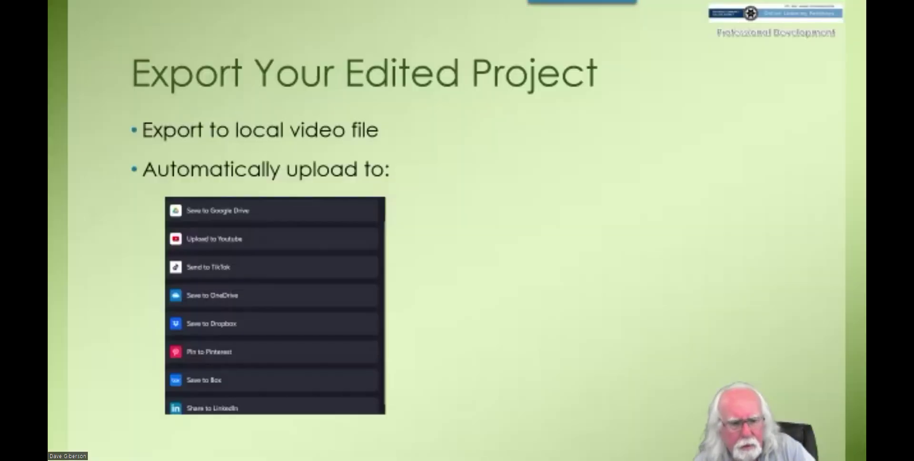
click(517, 280)
key(Left)
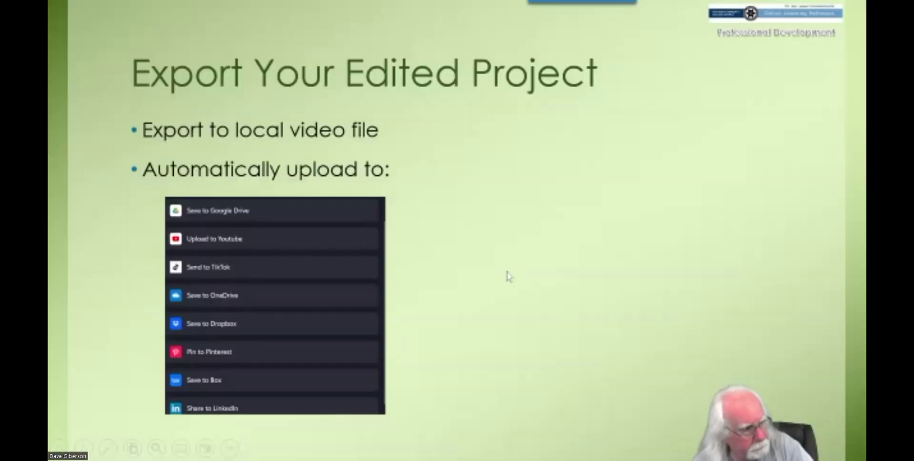
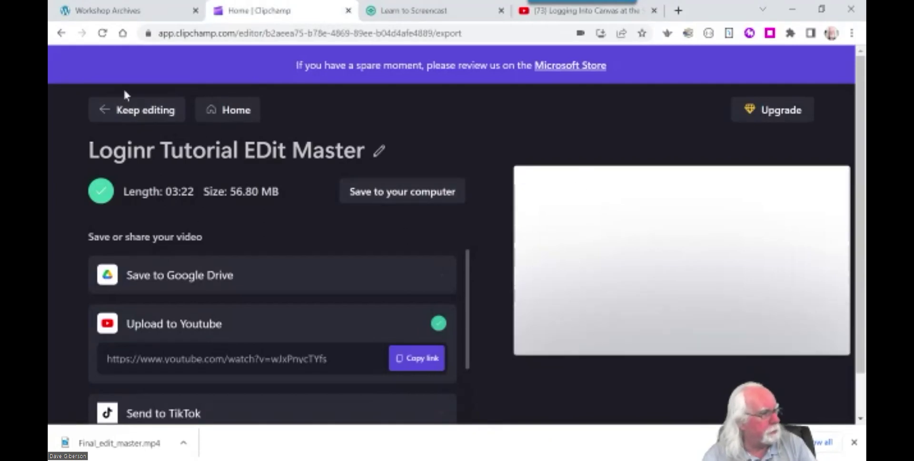
Leave the export page, head back to the home page, and stop the sync warning from showing again.
click(143, 113)
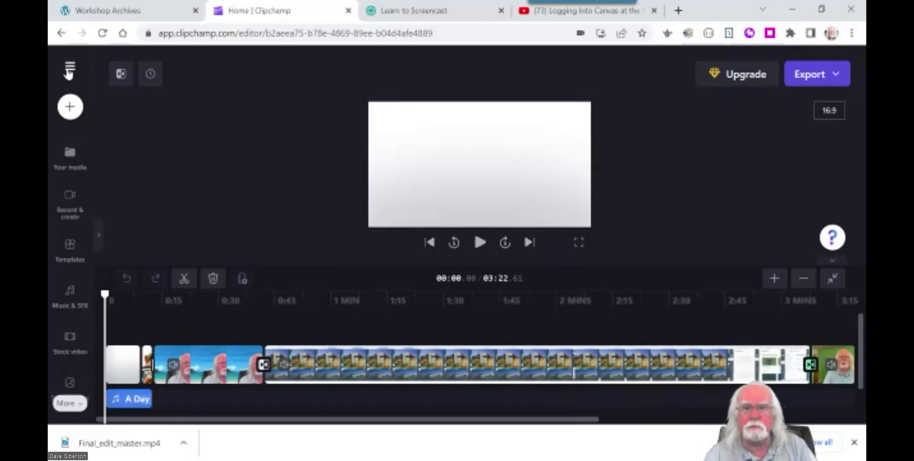
click(71, 69)
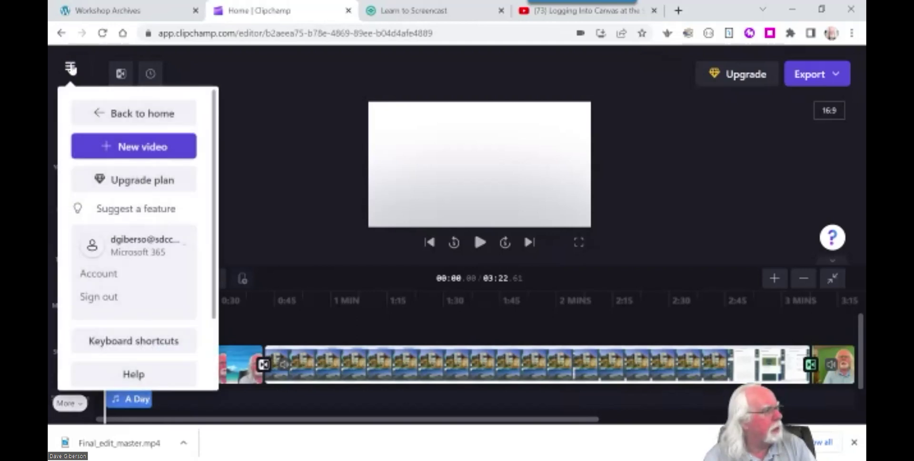
click(129, 116)
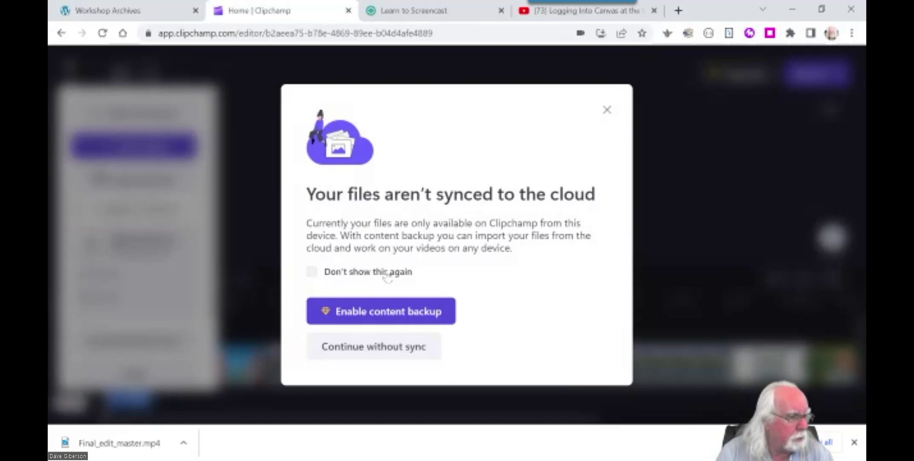
click(387, 272)
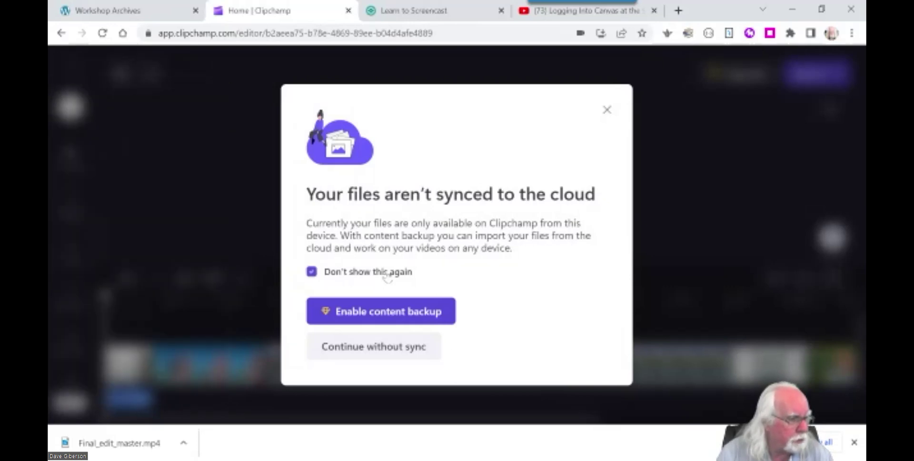
Continue without cloud sync and scroll the home page down to Your videos.
click(386, 352)
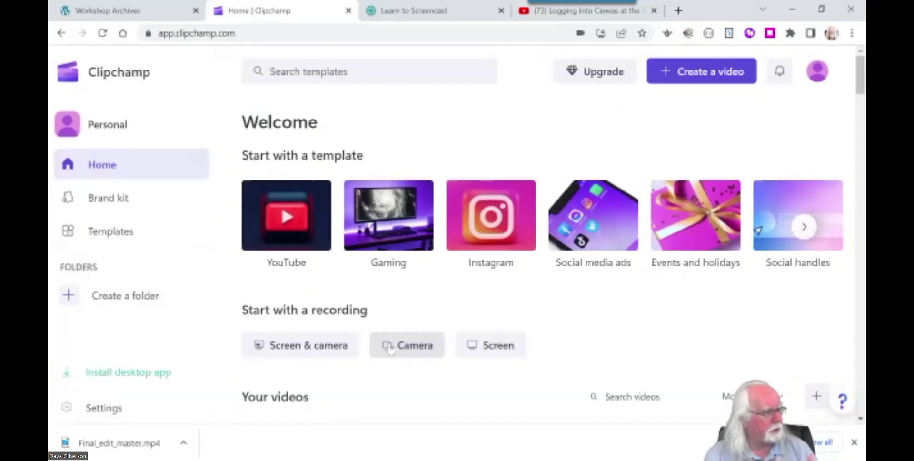
drag(861, 77, 861, 115)
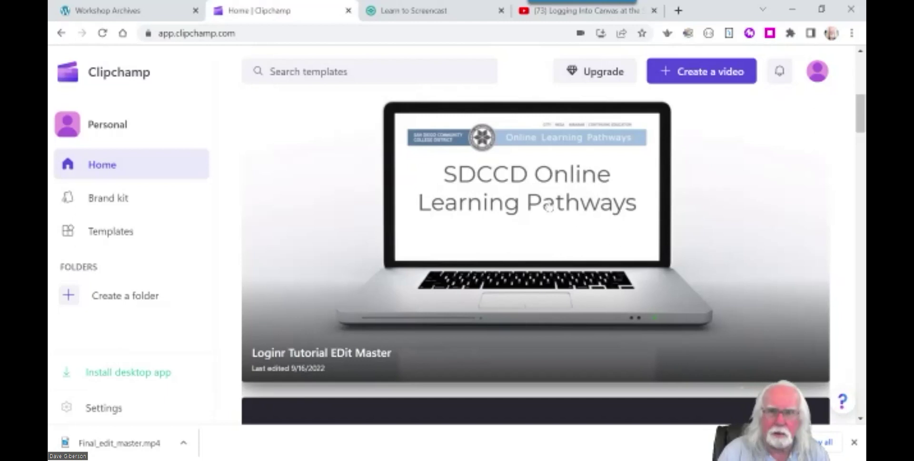
Reopen the Loginr Tutorial EDit Master project from the saved videos.
click(610, 222)
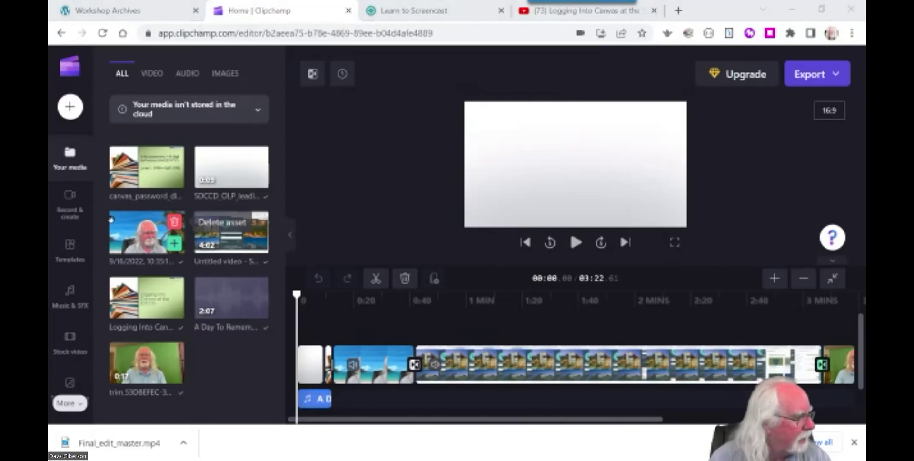
Show the Music & SFX library listing free tracks like No Filter Trap.
click(69, 303)
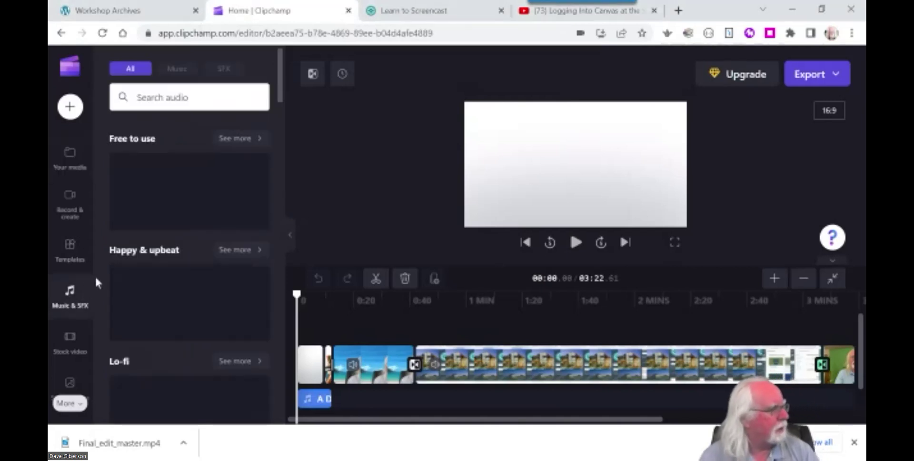
mouse_move(194, 210)
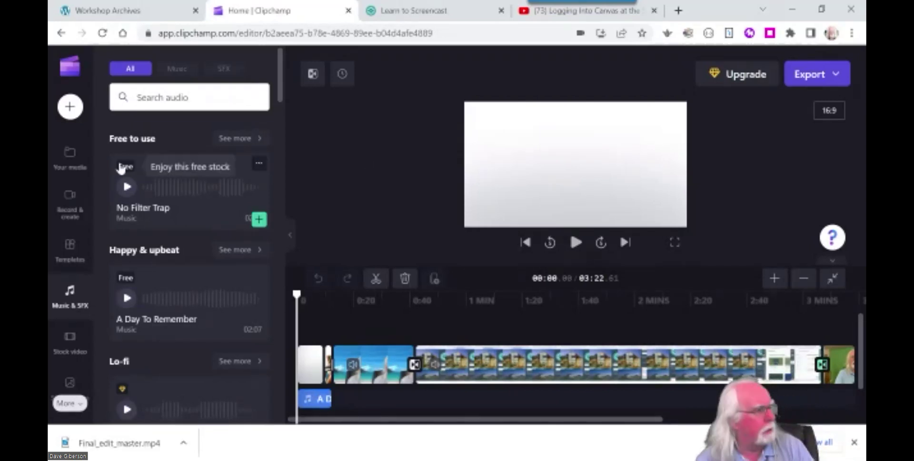
Start a media import, cancel the file browser without importing, and collapse the library panel.
click(71, 110)
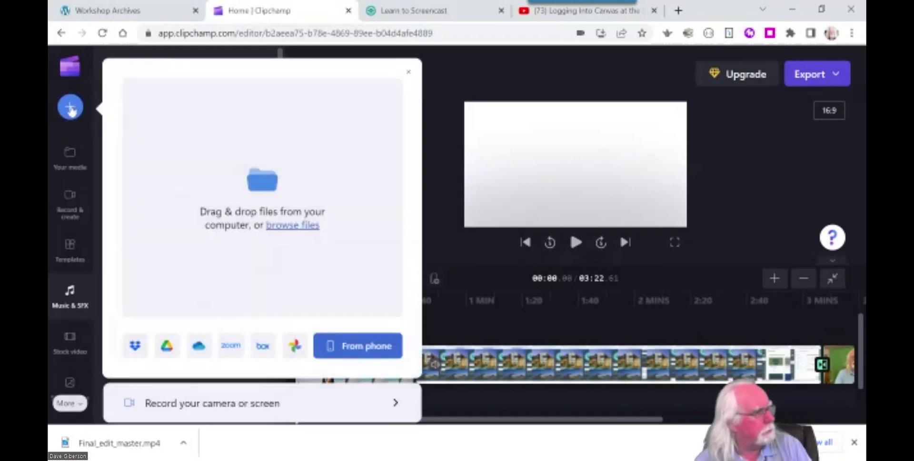
click(307, 228)
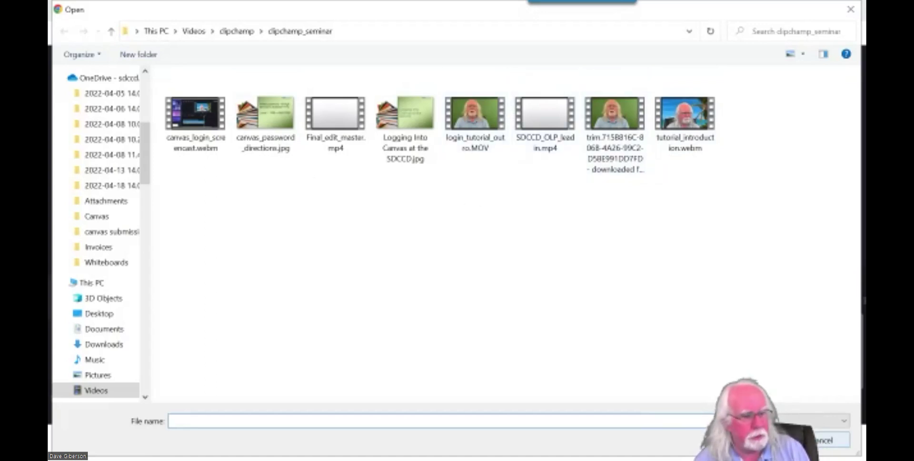
click(830, 440)
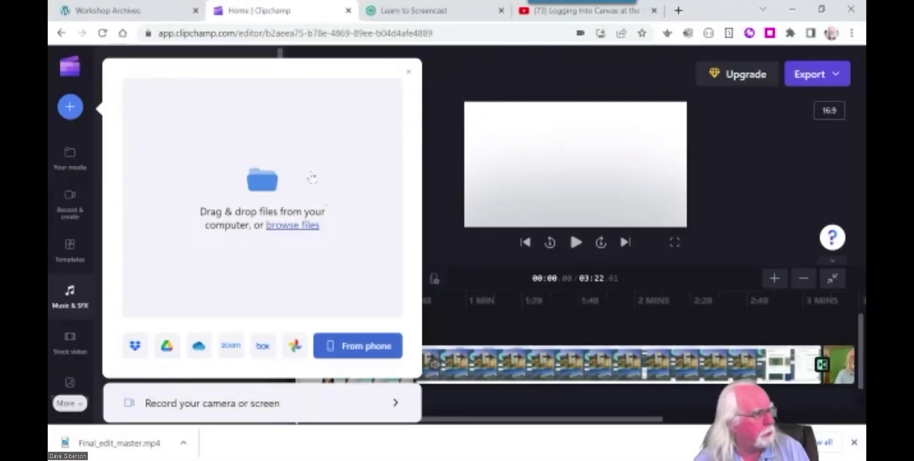
click(440, 220)
click(74, 299)
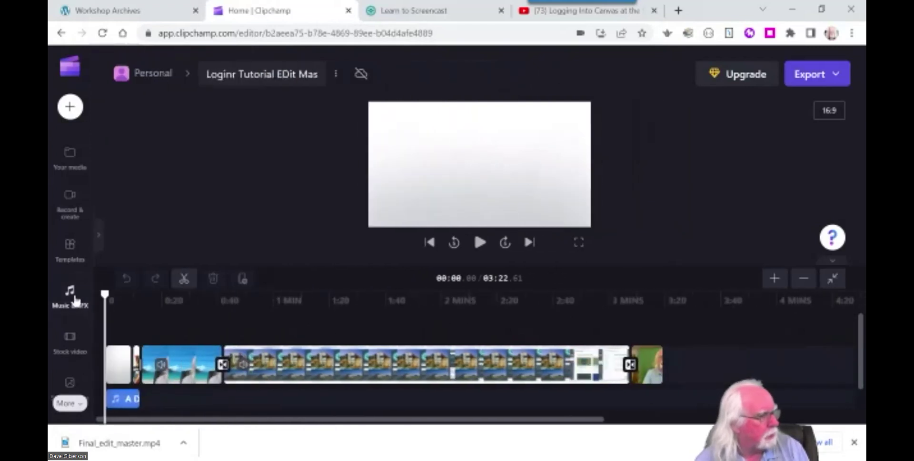
Reopen the Music & SFX library and select the short audio clip on the timeline.
click(75, 299)
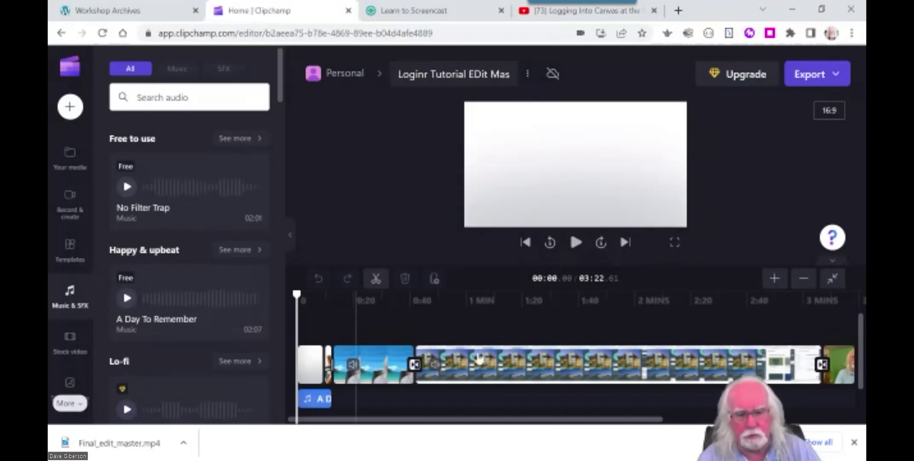
click(315, 398)
click(350, 205)
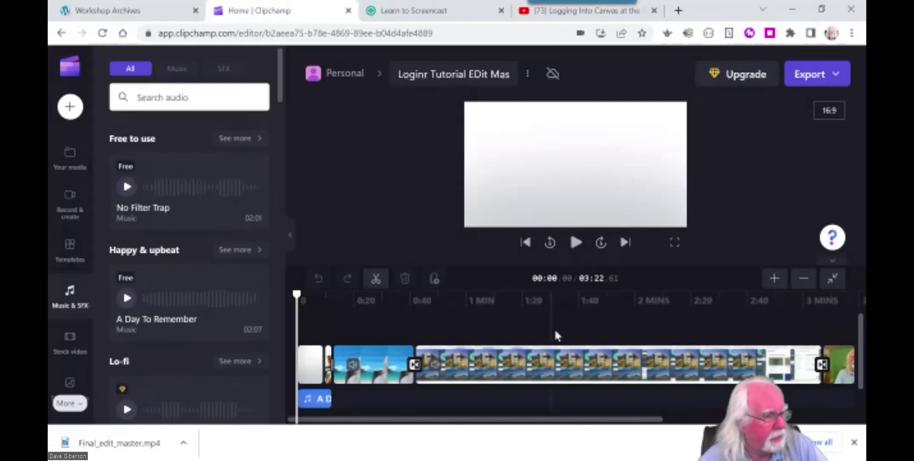
mouse_move(555, 420)
mouse_down()
mouse_move(623, 420)
mouse_move(547, 419)
mouse_up()
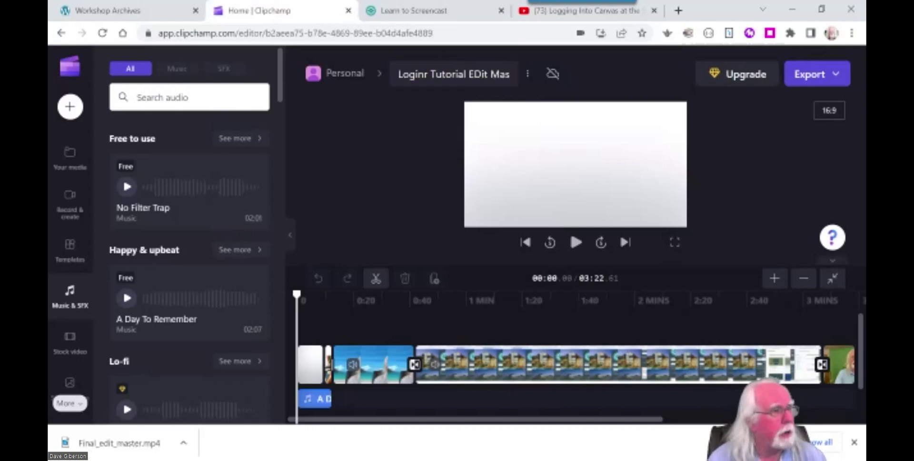
Reload the YouTube tab and pause the Logging Into Canvas at the SDCCD video at 0:02.
click(570, 23)
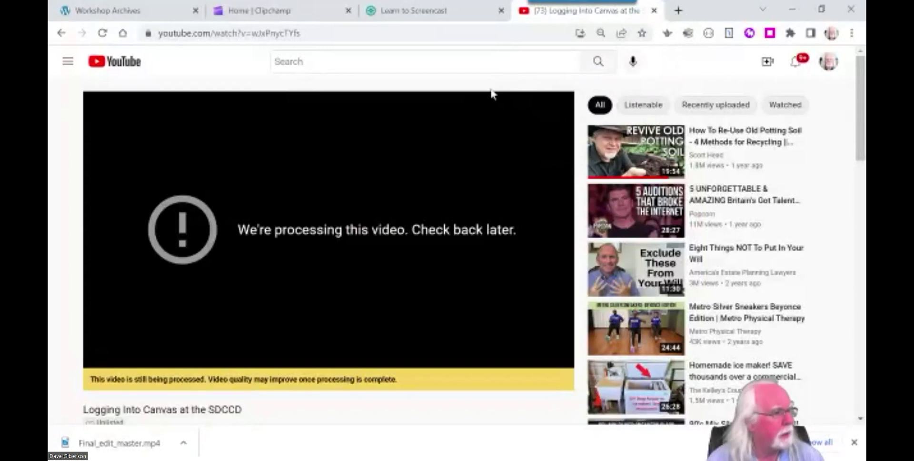
click(102, 33)
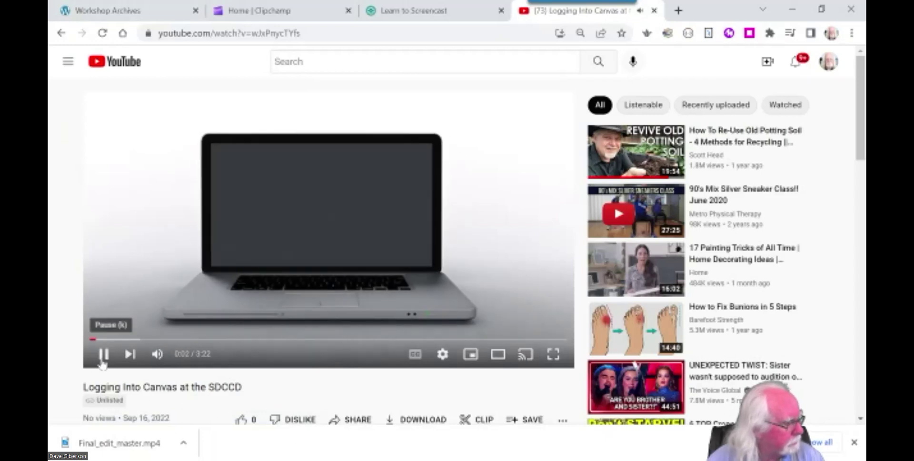
click(103, 353)
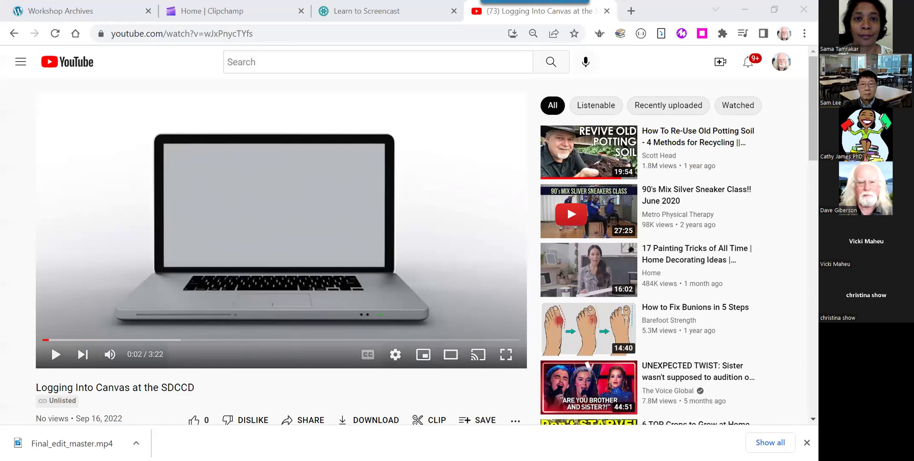
Play the video through to 3:22, then return to Clipchamp and open a new browser tab.
click(54, 355)
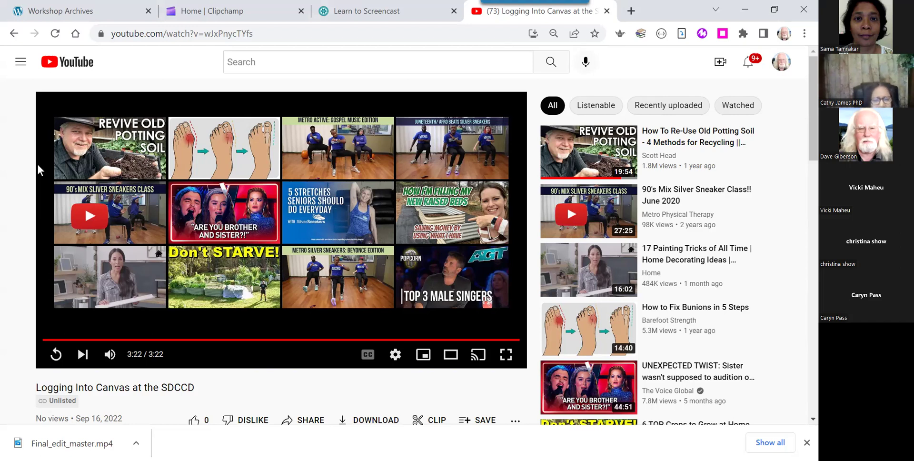
click(252, 15)
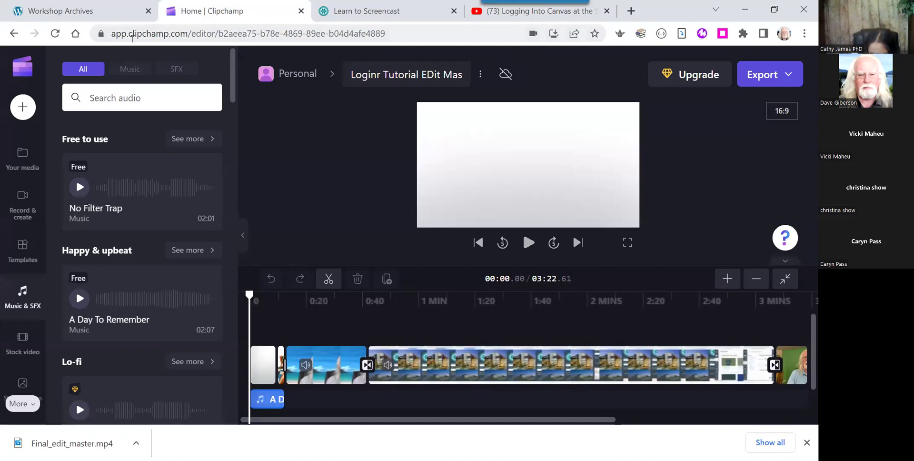
click(22, 66)
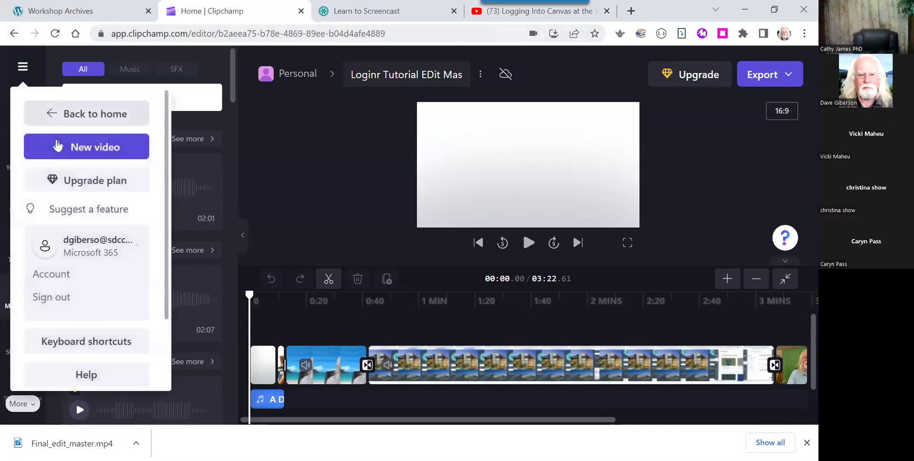
click(632, 11)
Load clipchamp.com in the new tab.
click(210, 28)
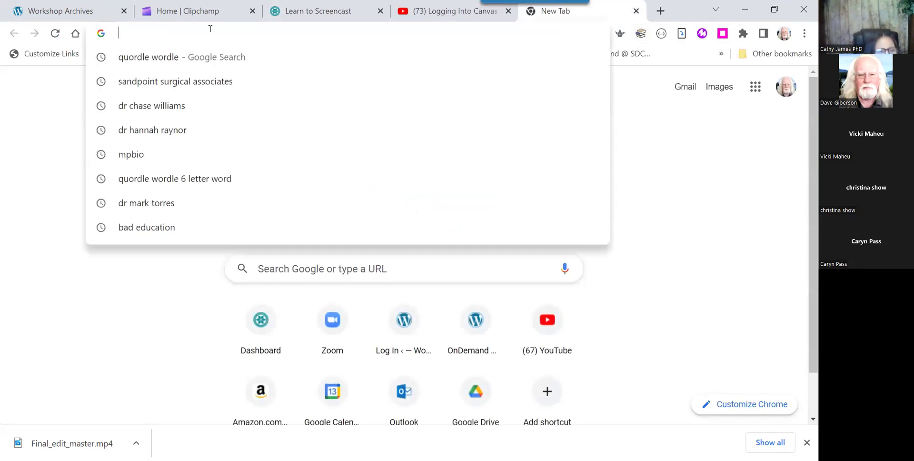
text(clipcham)
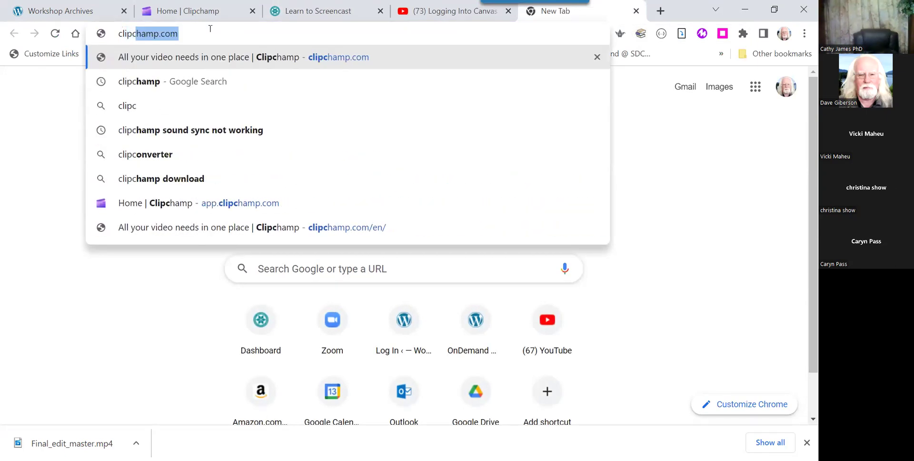
text(p)
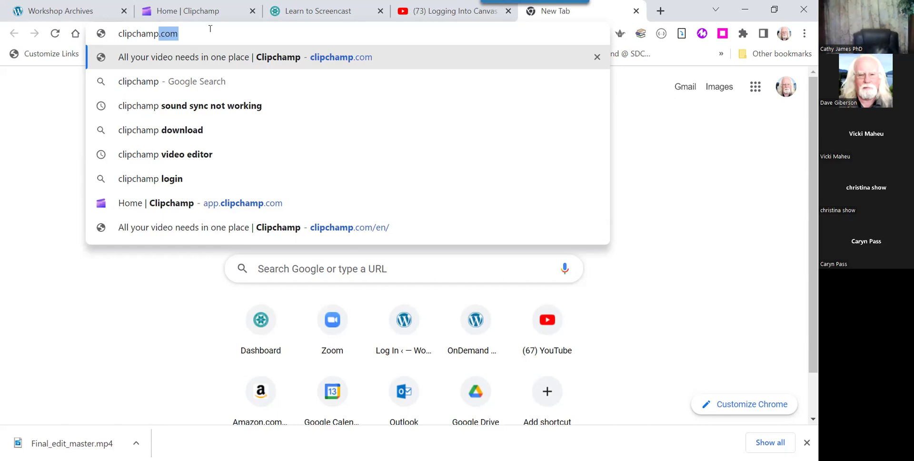
text(.)
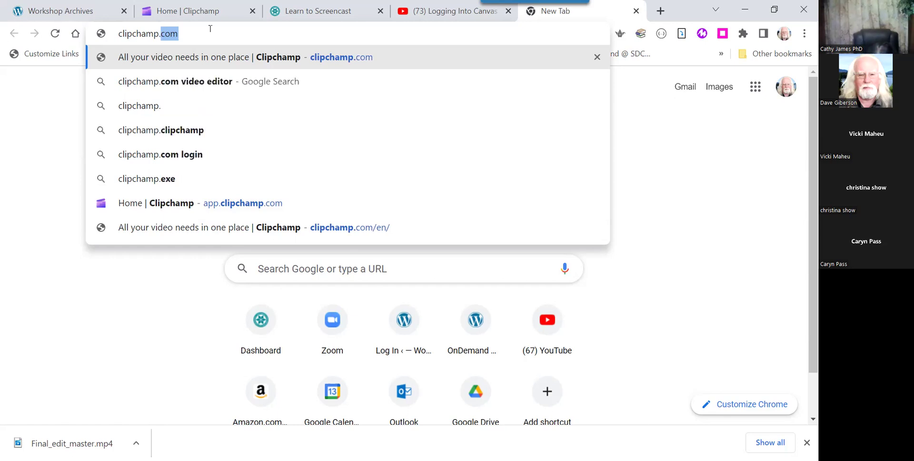
text(com)
key(Return)
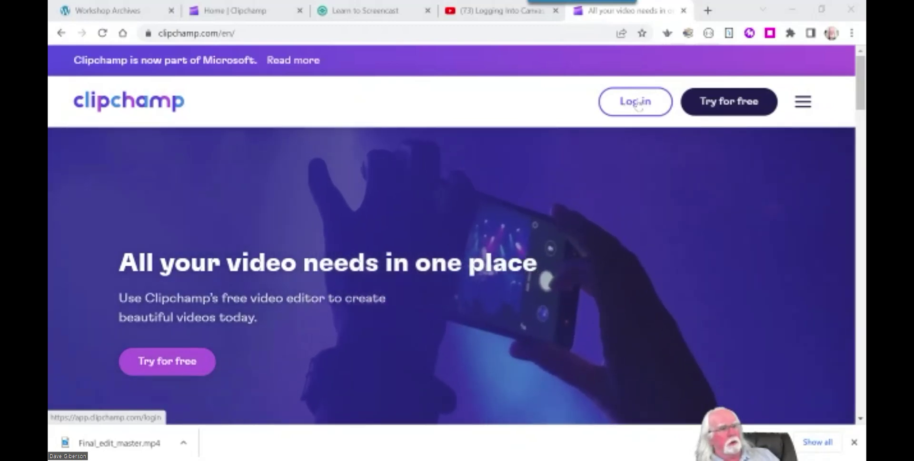
Log in to Clipchamp and start a new empty Untitled video project.
click(638, 101)
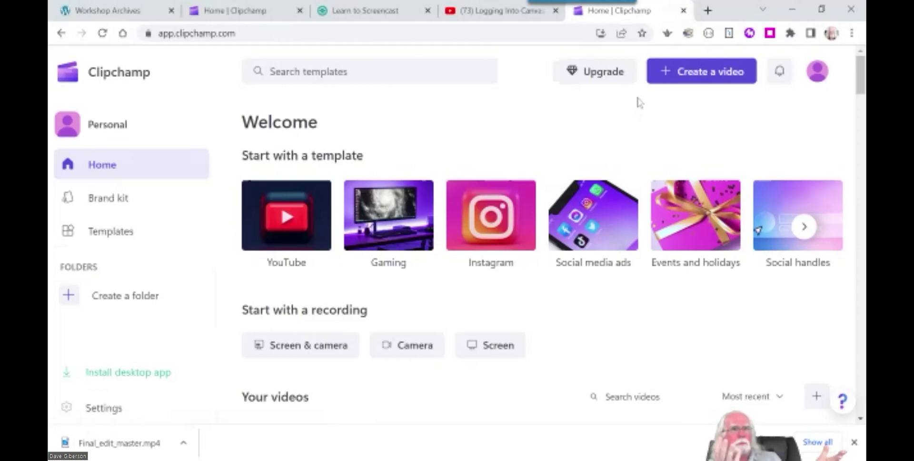
click(704, 77)
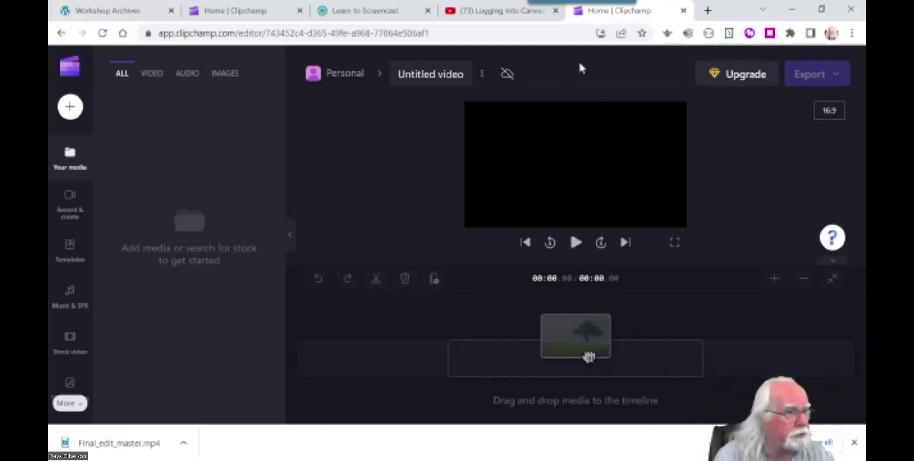
click(70, 66)
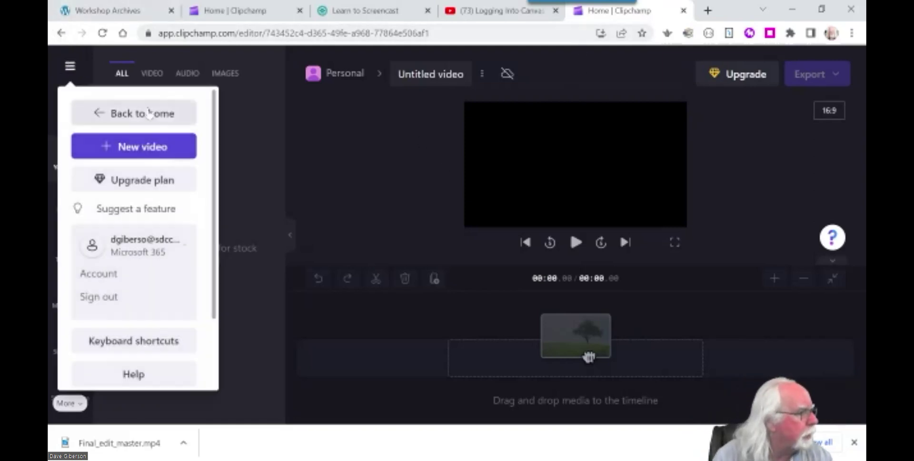
click(136, 113)
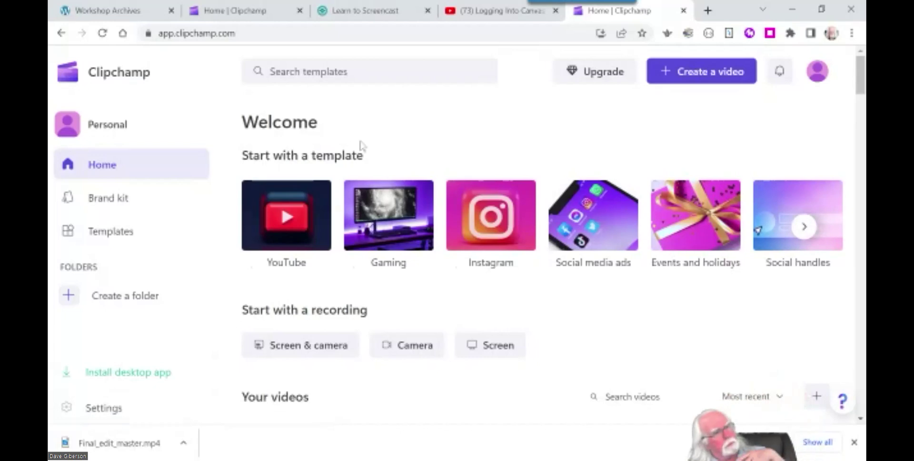
scroll(422, 377, down, 7)
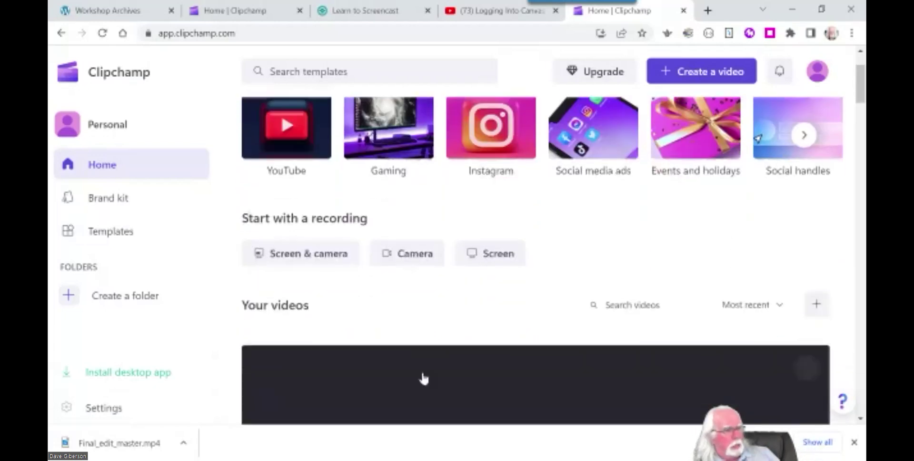
scroll(430, 373, down, 9)
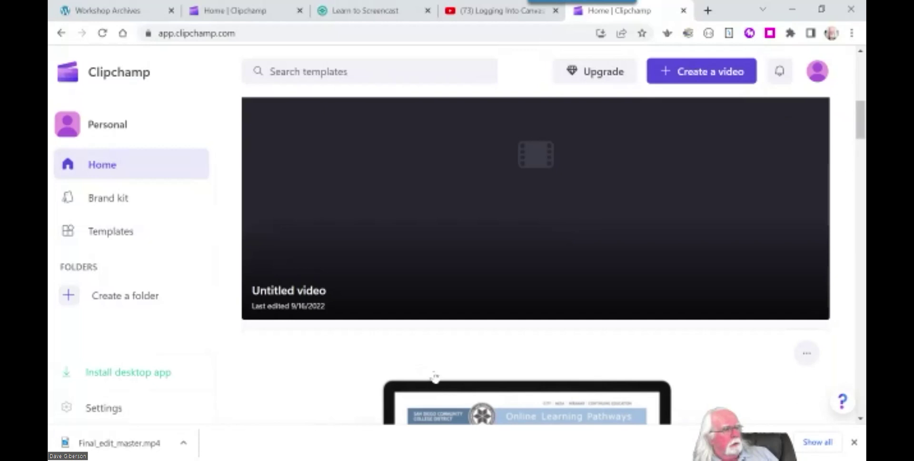
scroll(441, 388, down, 8)
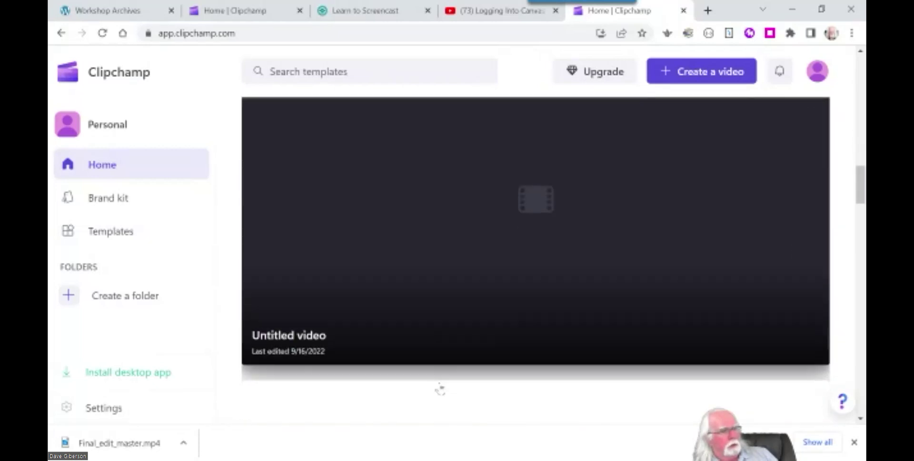
scroll(439, 392, down, 8)
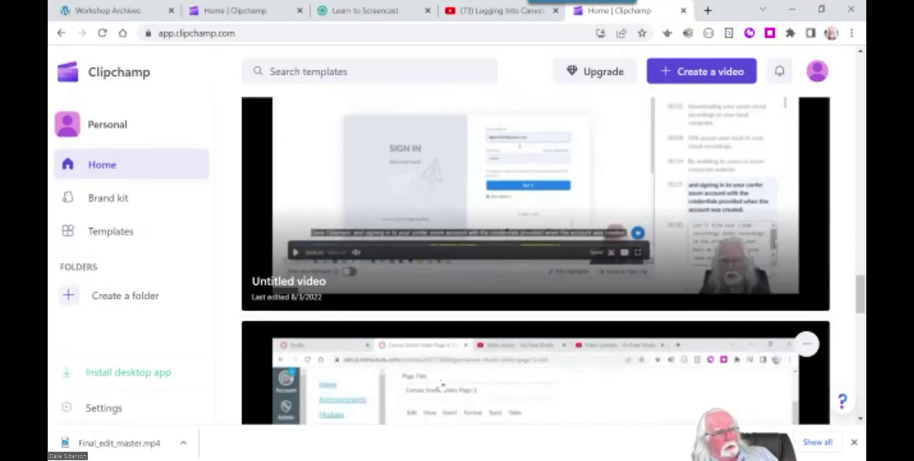
scroll(441, 386, down, 6)
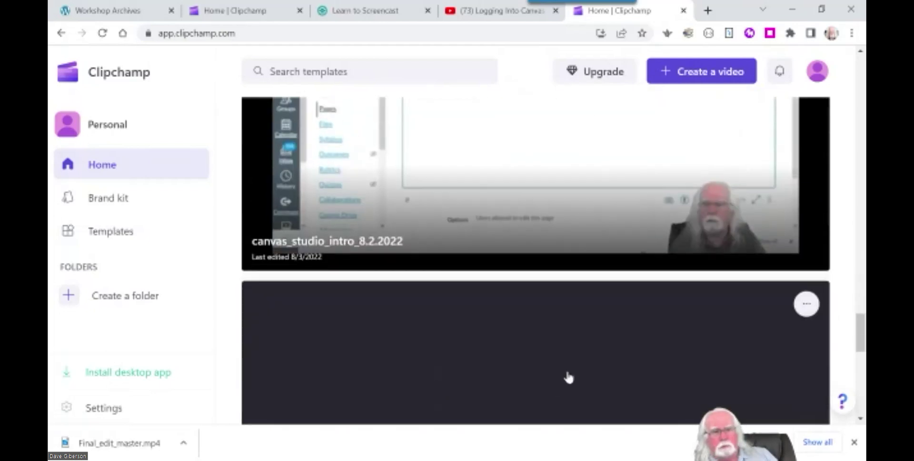
scroll(548, 376, down, 6)
scroll(541, 379, down, 3)
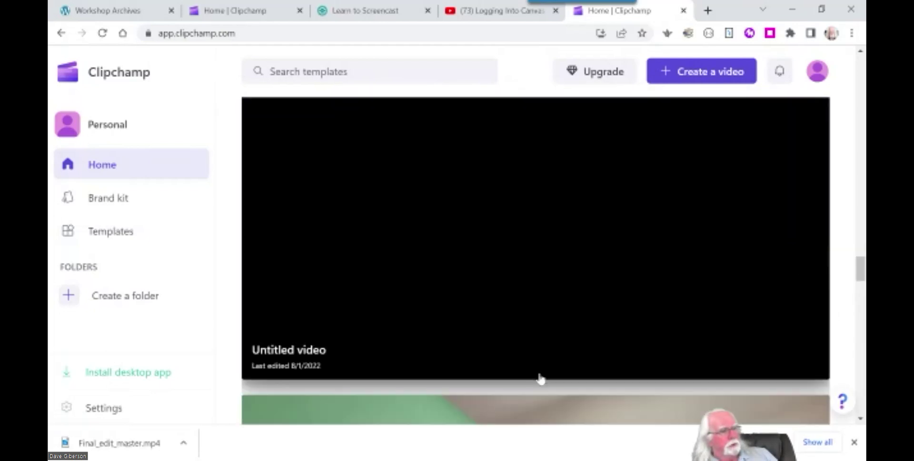
scroll(838, 271, down, 1)
scroll(814, 267, up, 2)
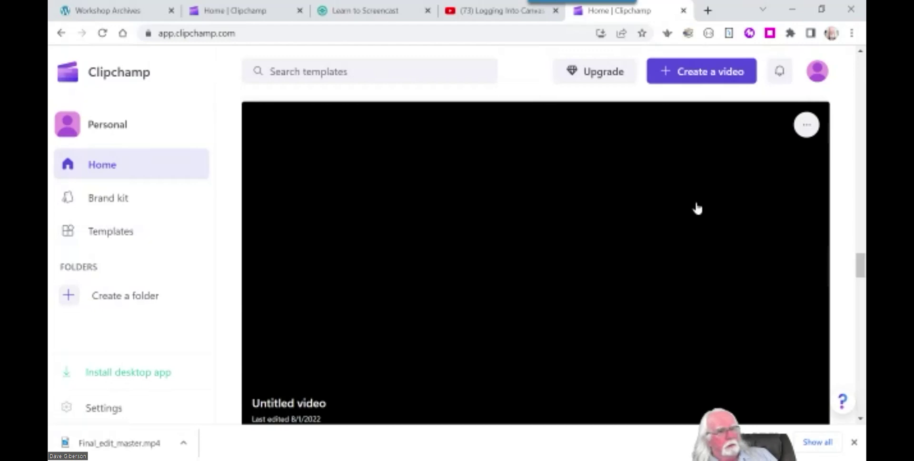
Delete the blank Untitled video last edited 8/1/2022 and confirm the deletion.
click(807, 127)
click(806, 191)
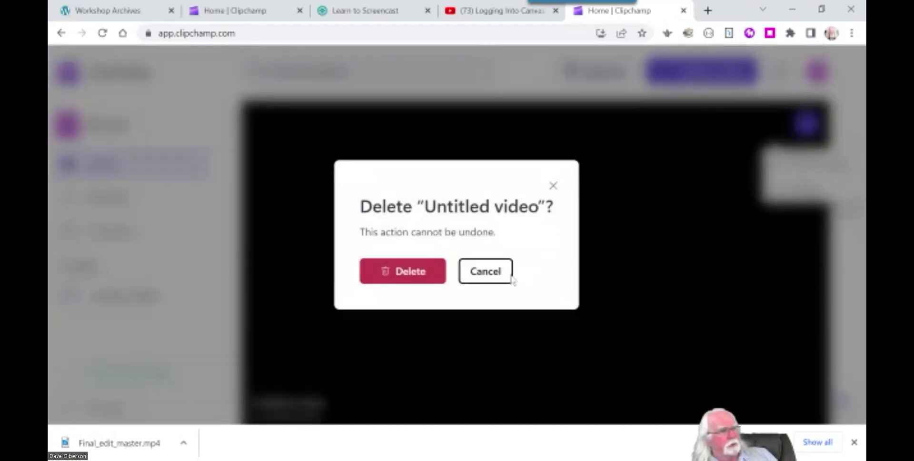
click(403, 284)
mouse_move(854, 288)
mouse_down()
mouse_move(857, 349)
mouse_move(860, 278)
mouse_up()
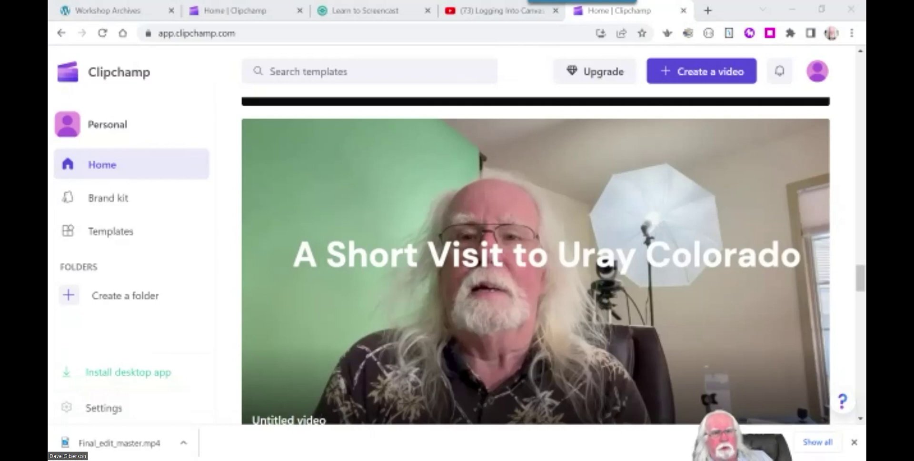
Create a new blank video project, then dismiss the media upload panel without adding files.
drag(860, 286, 826, 47)
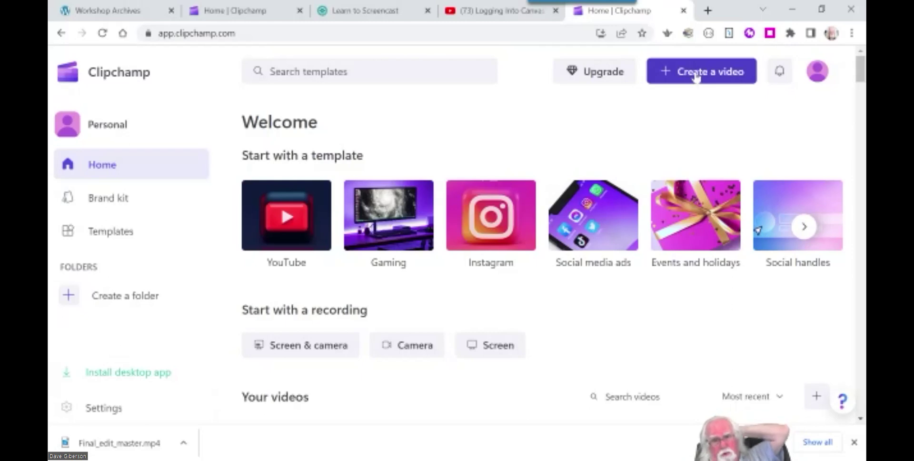
click(697, 76)
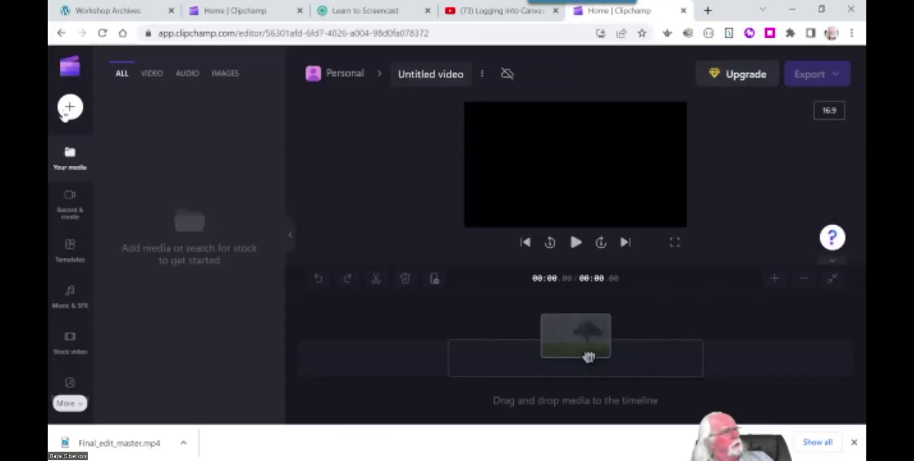
click(70, 107)
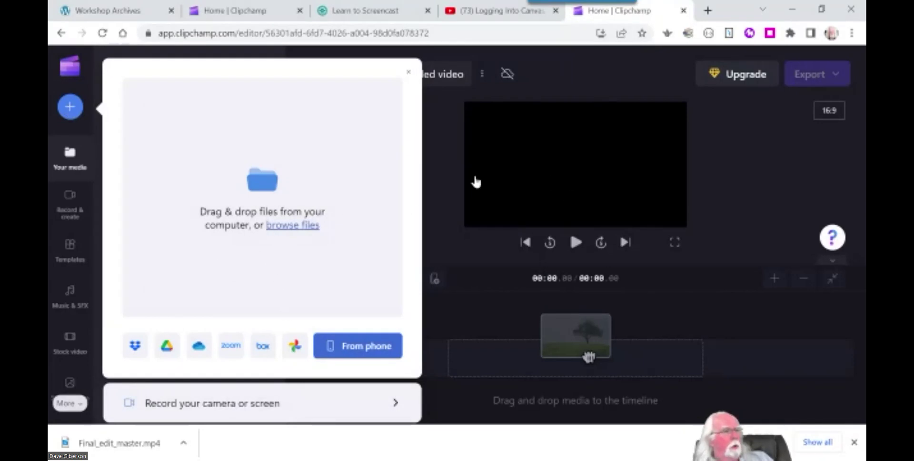
click(463, 188)
Show the Record & create options: Screen & camera, Camera recording, Screen recording and Text to speech.
click(78, 210)
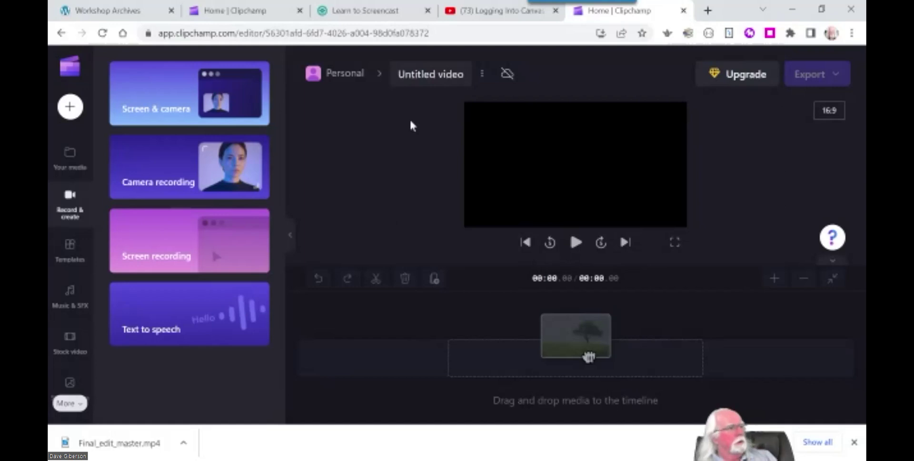
Search the OnDemand site for 'clipchamp' and open the Editing Video With Clipchamp post.
click(131, 9)
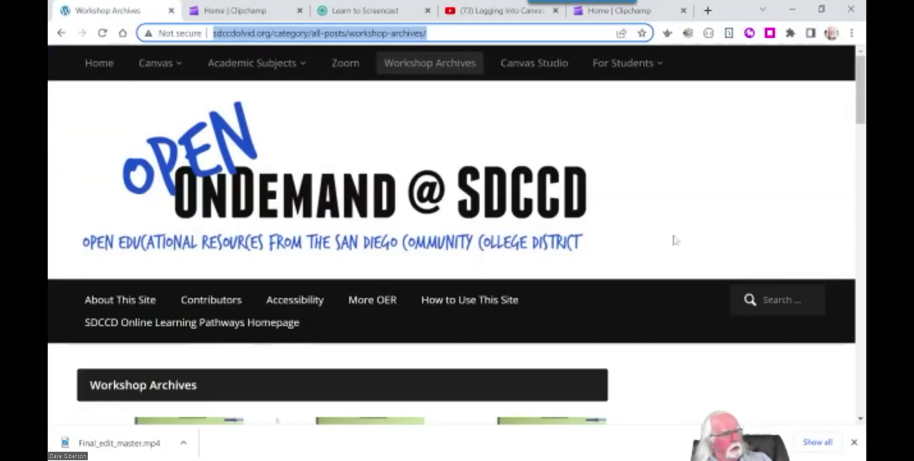
click(781, 300)
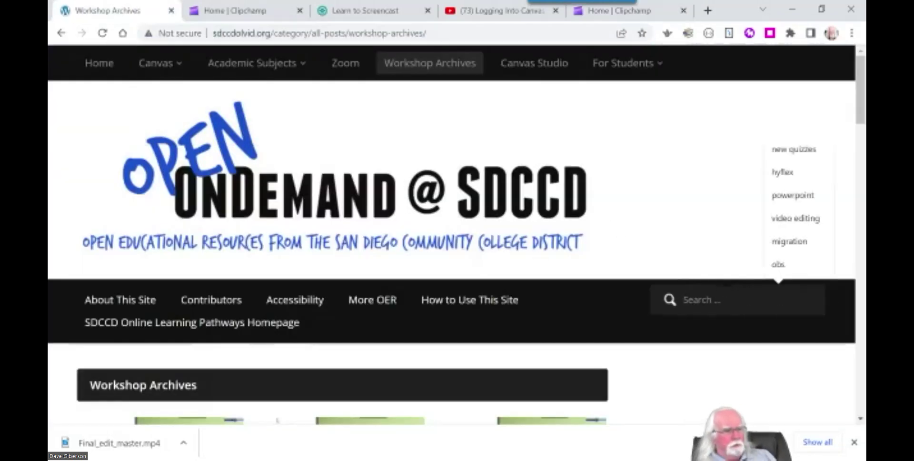
text(clipchamp)
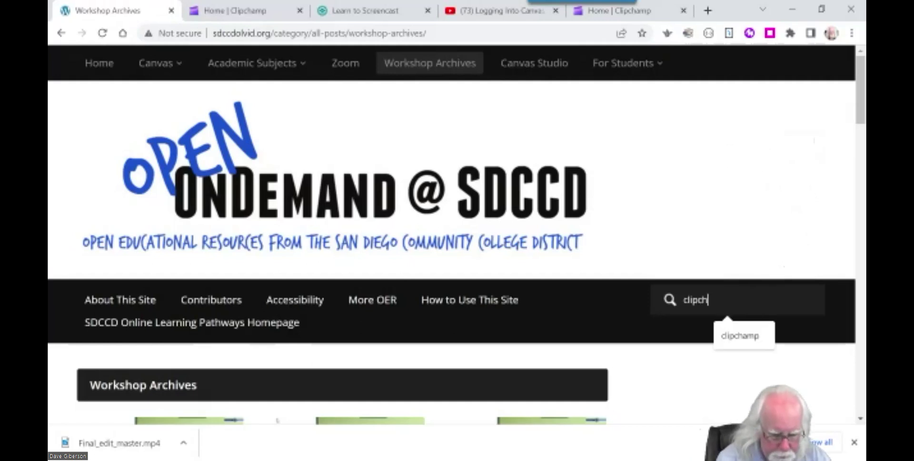
key(Return)
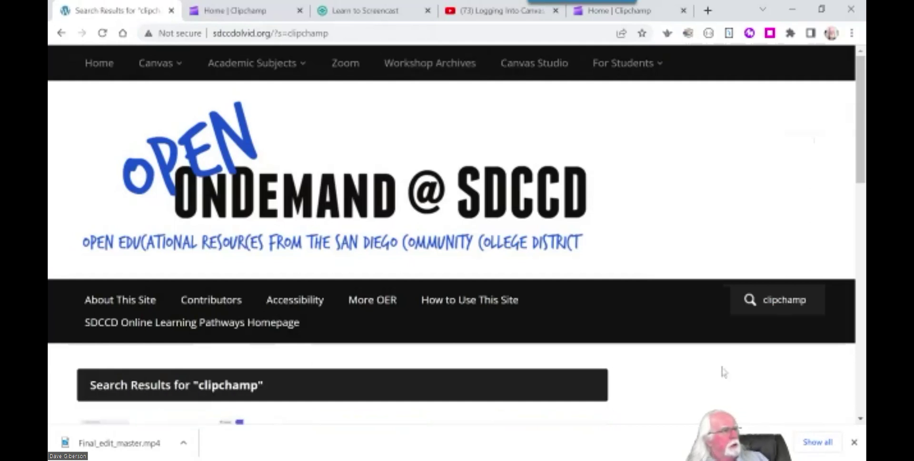
scroll(722, 371, down, 3)
scroll(309, 327, down, 3)
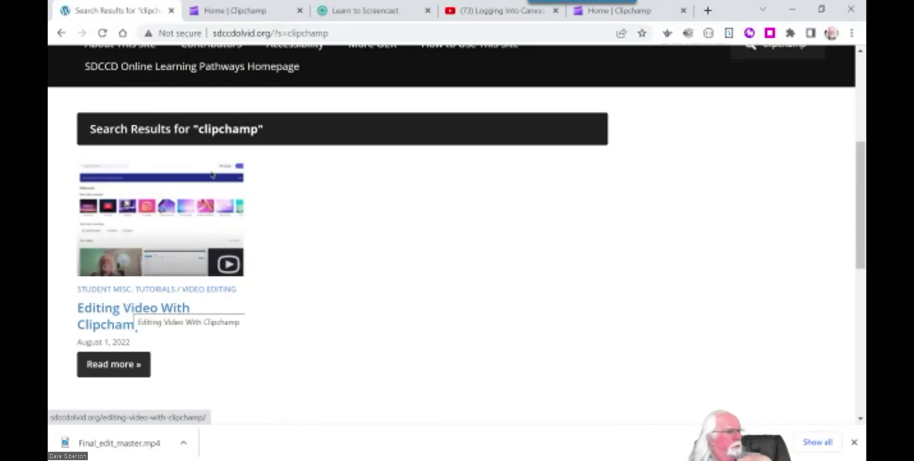
click(120, 363)
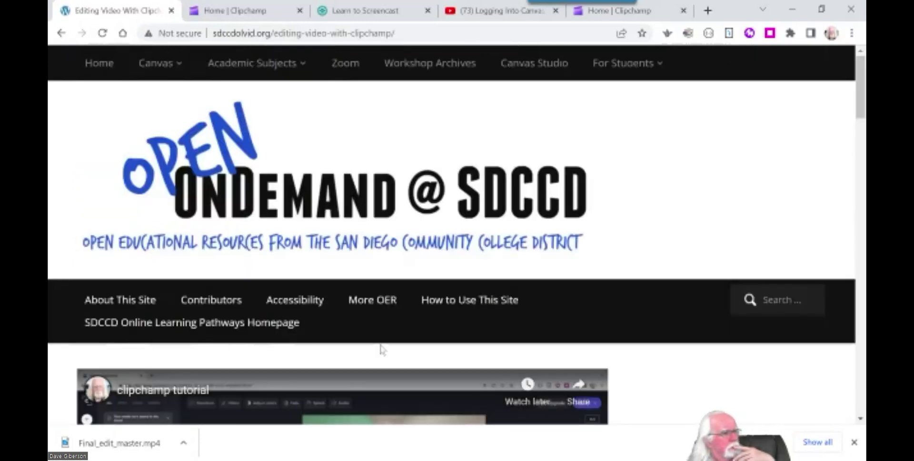
Play the embedded 22:47 Clipchamp tutorial video and pause it at 0:01.
scroll(385, 352, down, 6)
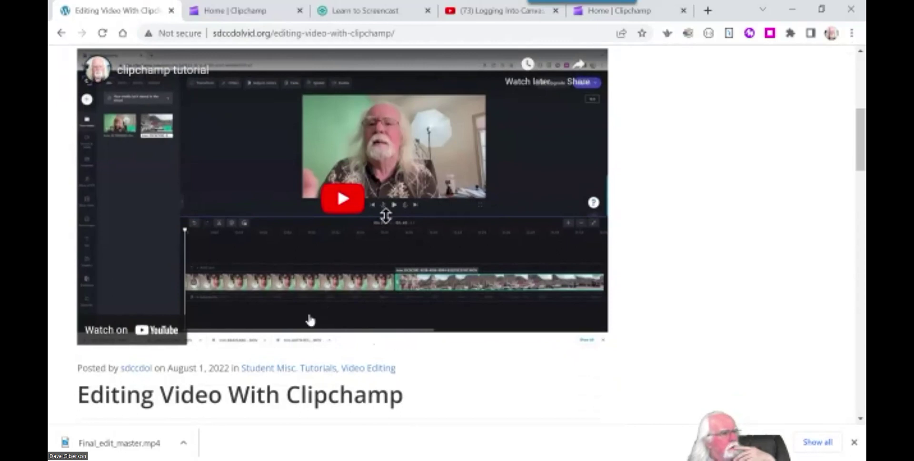
scroll(267, 374, down, 3)
scroll(298, 333, up, 1)
click(339, 186)
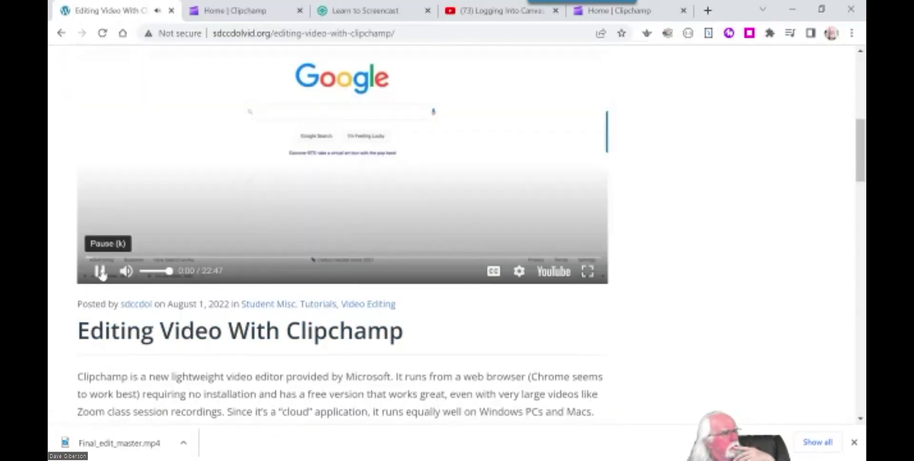
click(100, 270)
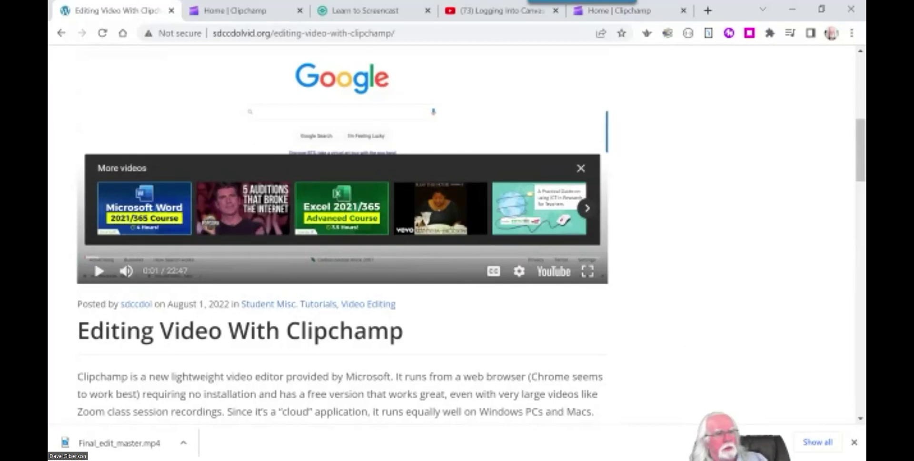
drag(861, 175, 857, 109)
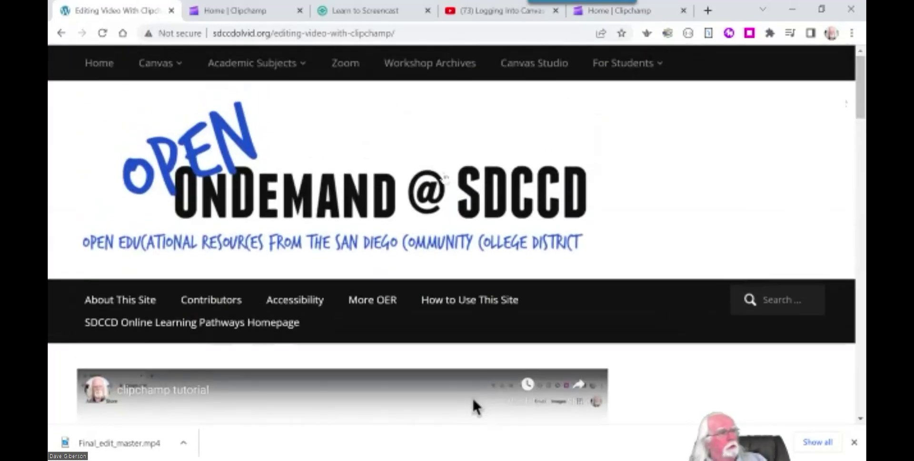
Open and reload Workshop Archives, browsing recordings like Introduction to Canvas Studio – 8/2/2022.
click(414, 64)
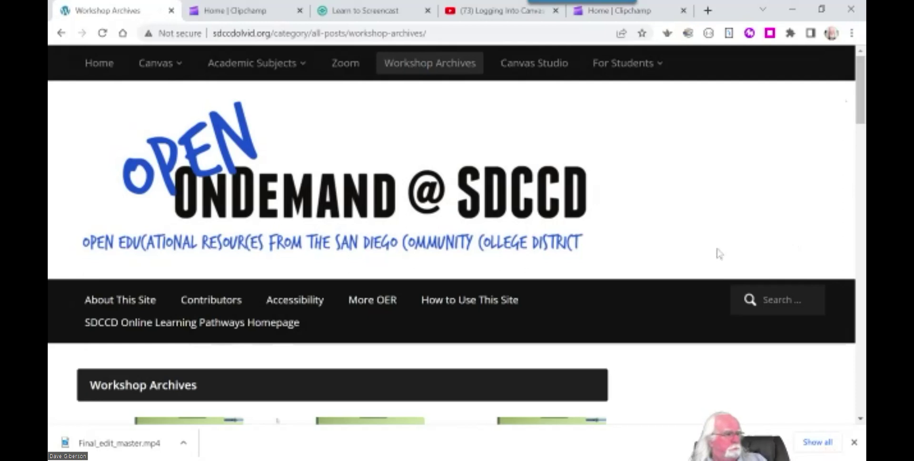
scroll(717, 253, down, 3)
scroll(717, 259, down, 3)
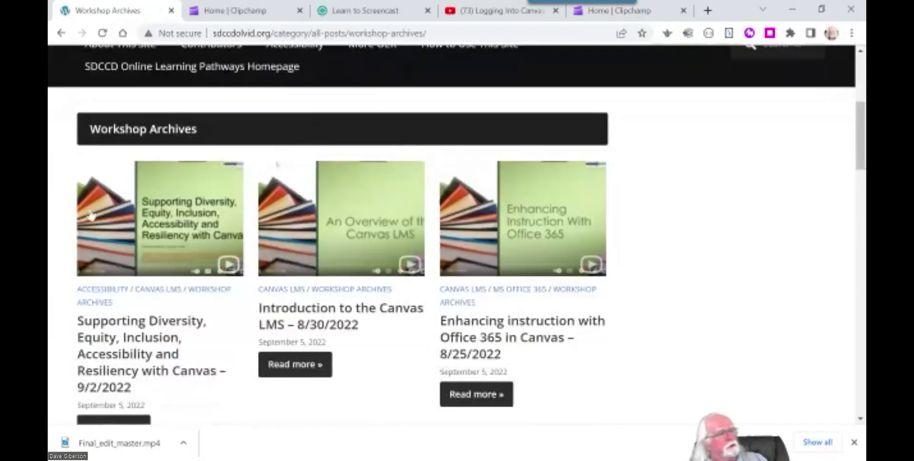
scroll(606, 359, up, 5)
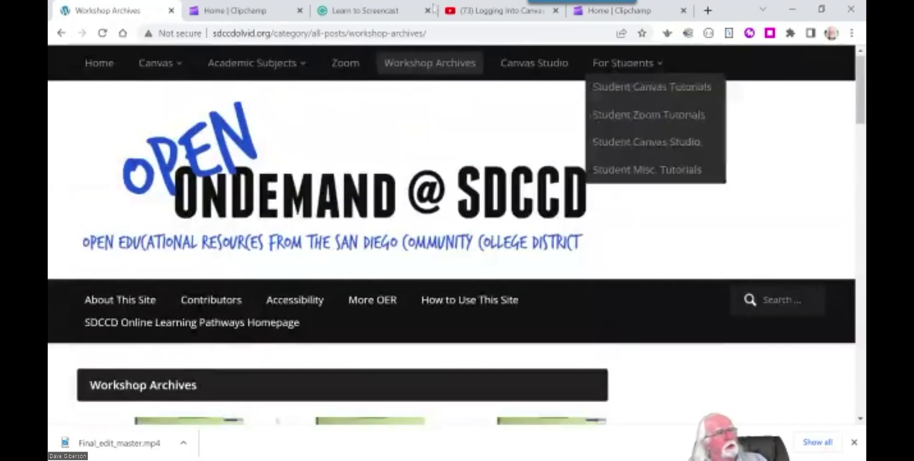
click(431, 66)
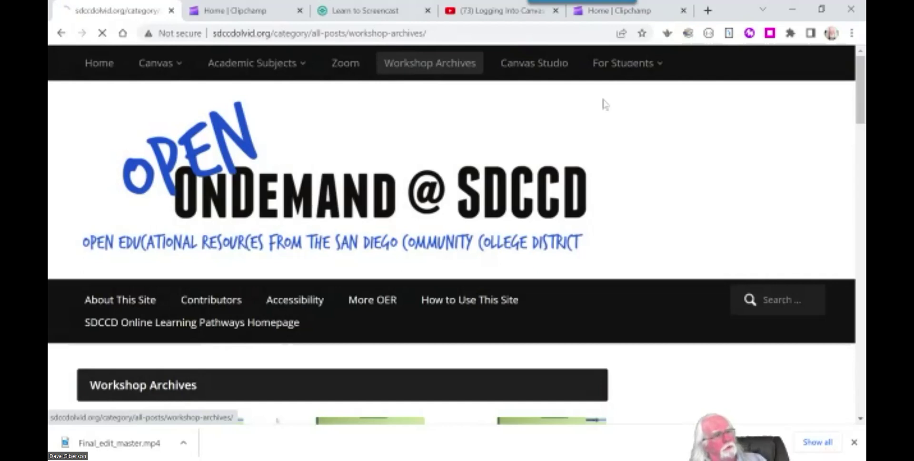
scroll(690, 172, down, 4)
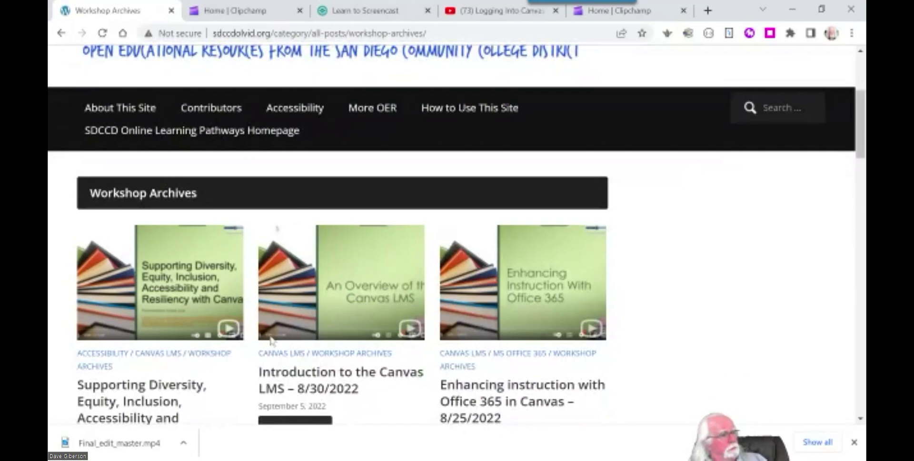
scroll(762, 329, down, 3)
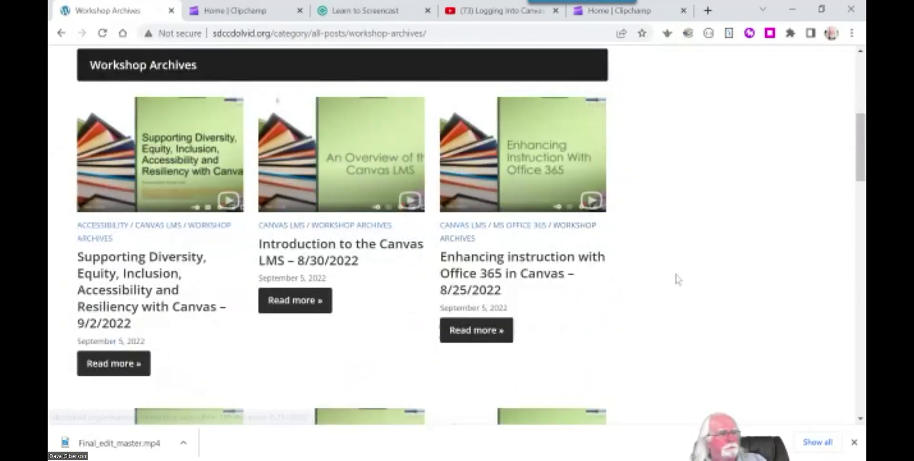
scroll(676, 279, down, 8)
scroll(676, 278, up, 10)
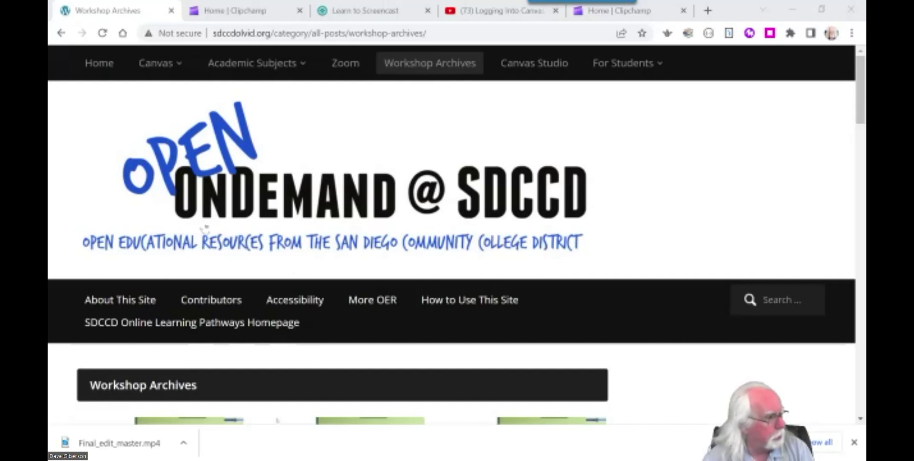
Search the site for 'obs' and scroll down to the OBS tutorial posts in the results.
click(781, 300)
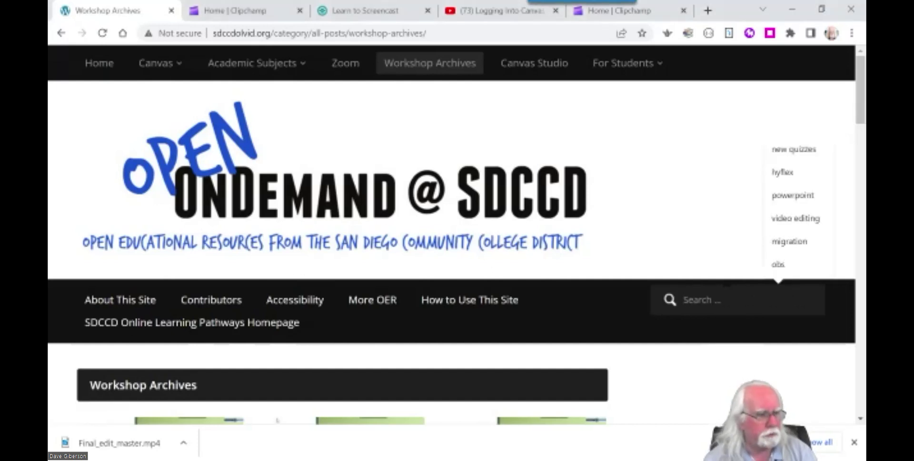
text(obs)
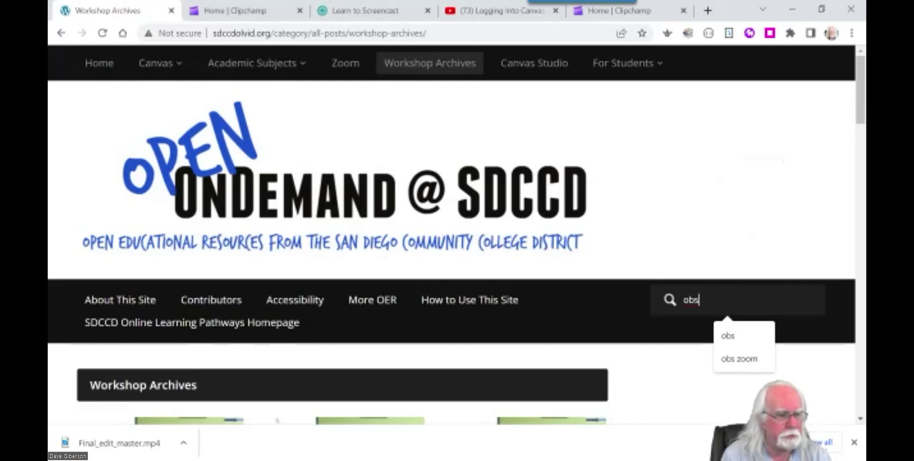
key(Return)
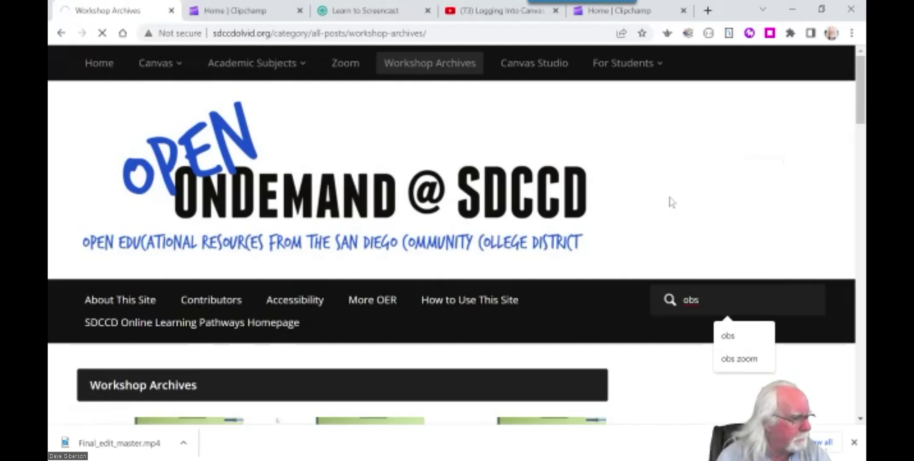
scroll(679, 200, down, 2)
scroll(680, 200, down, 5)
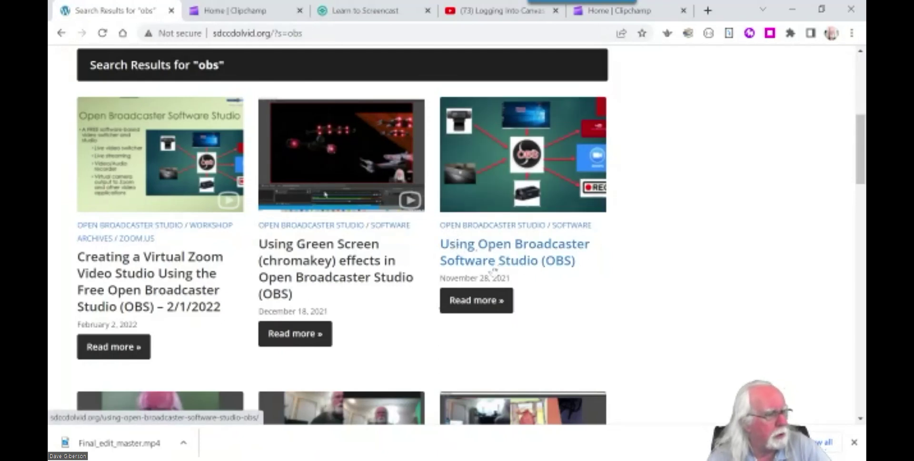
click(535, 160)
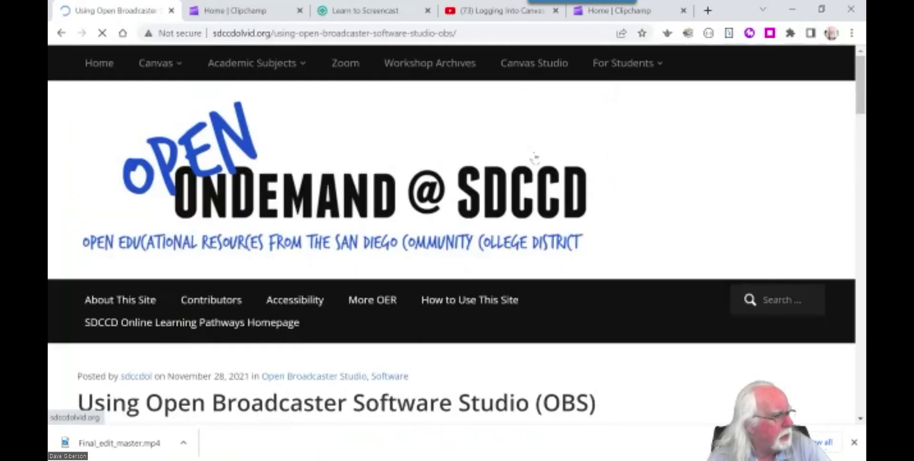
scroll(609, 270, down, 4)
scroll(681, 267, down, 5)
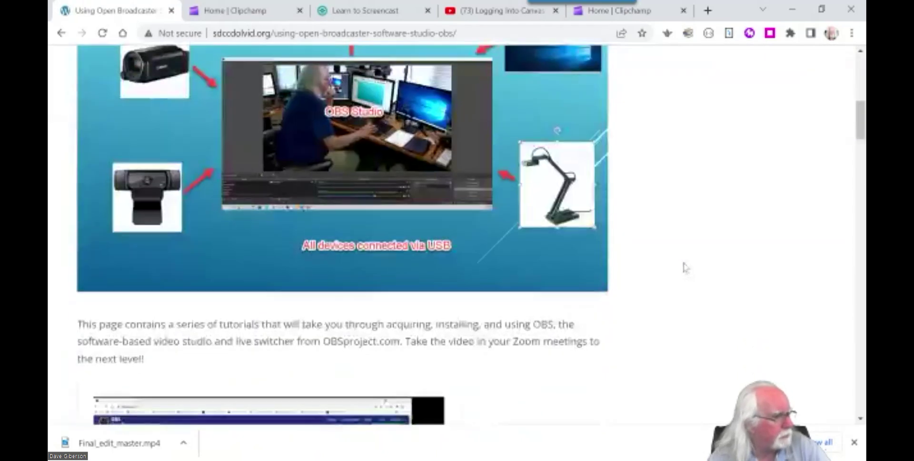
scroll(684, 266, down, 6)
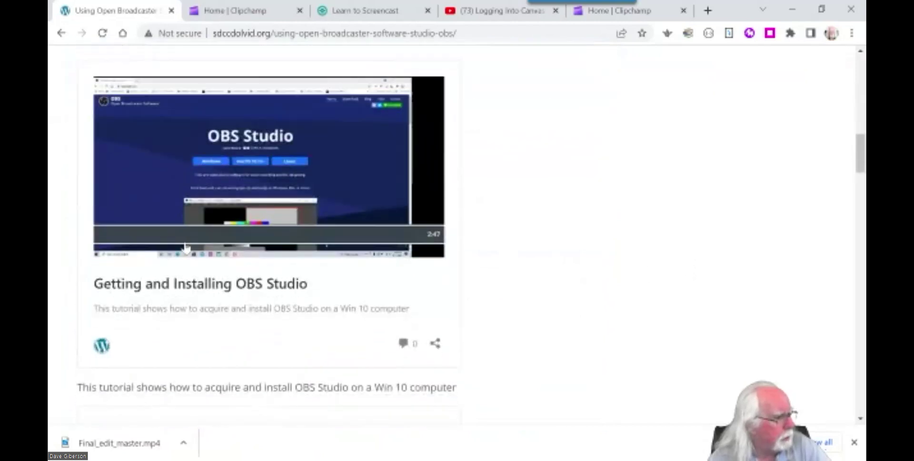
scroll(567, 235, down, 6)
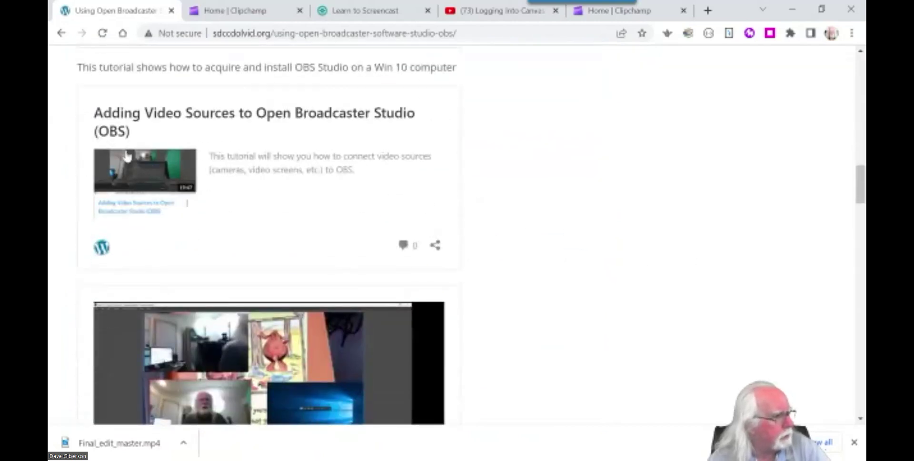
scroll(573, 208, down, 10)
scroll(574, 206, down, 12)
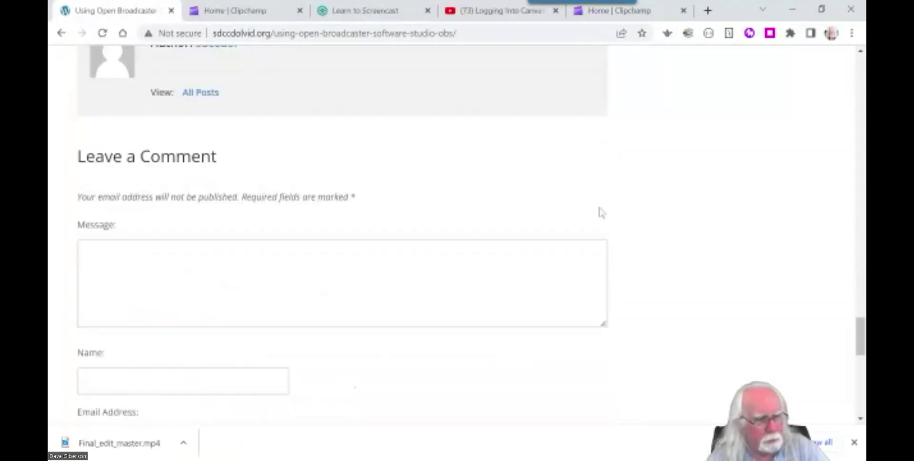
drag(860, 336, 853, 57)
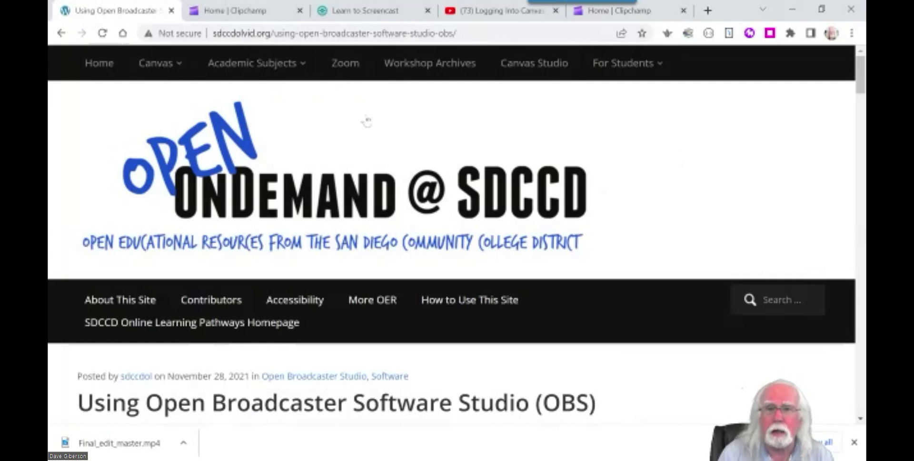
Load zoom.us in a new Chrome tab.
click(707, 10)
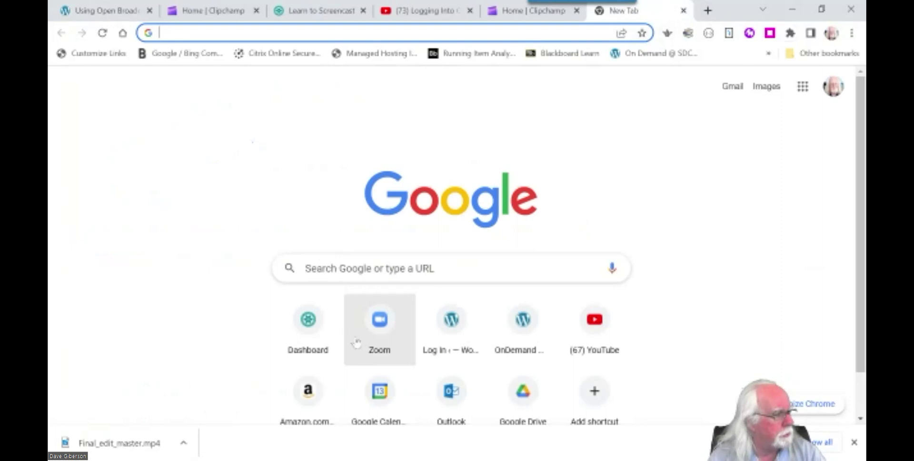
click(286, 33)
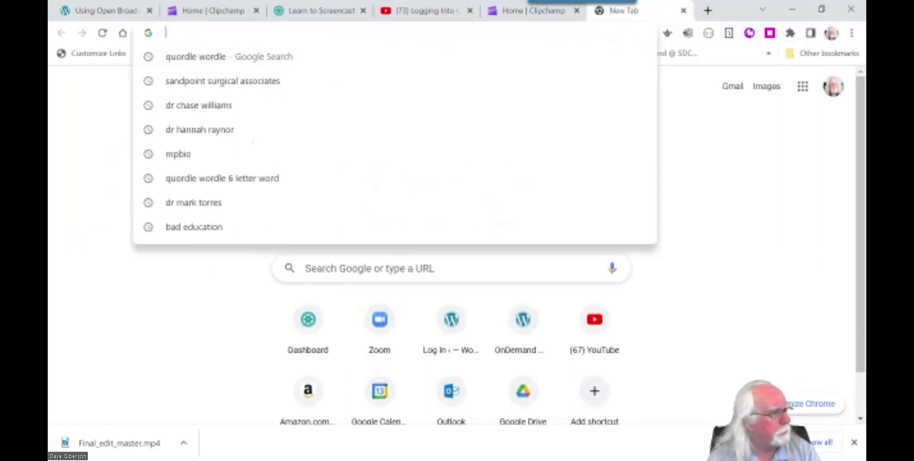
text(zoom.)
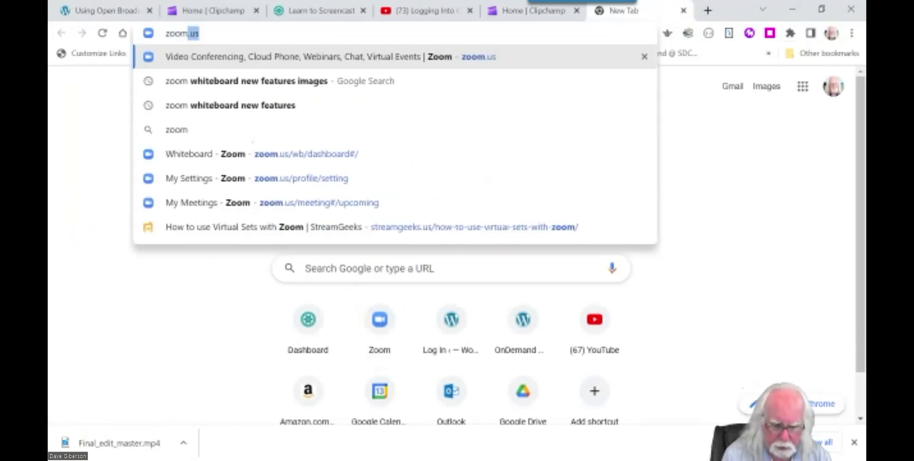
text(us)
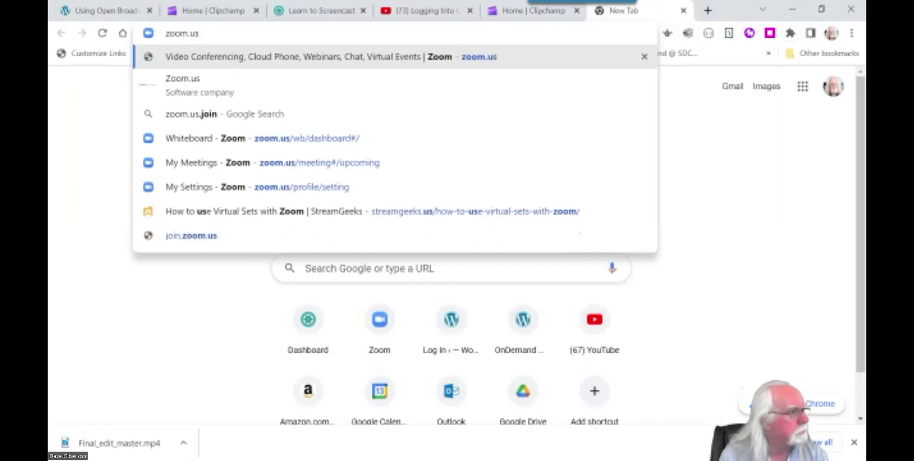
key(Return)
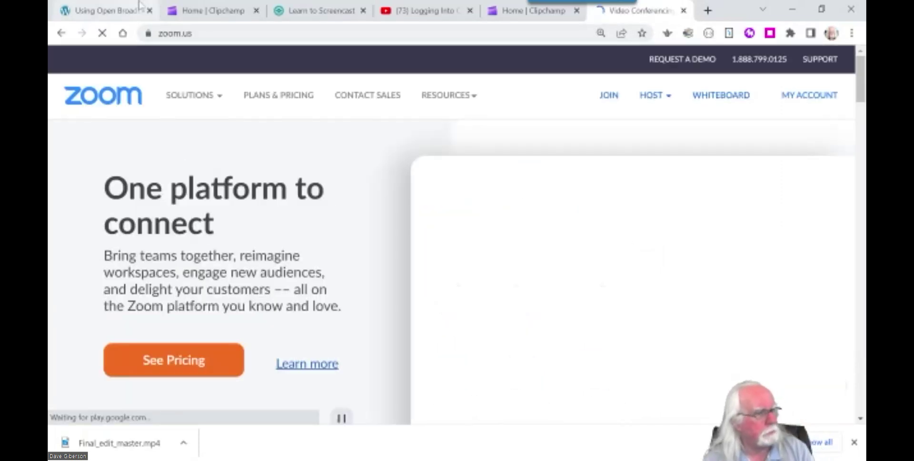
Sign out of the Zoom account and sign back in with the saved credentials.
click(800, 95)
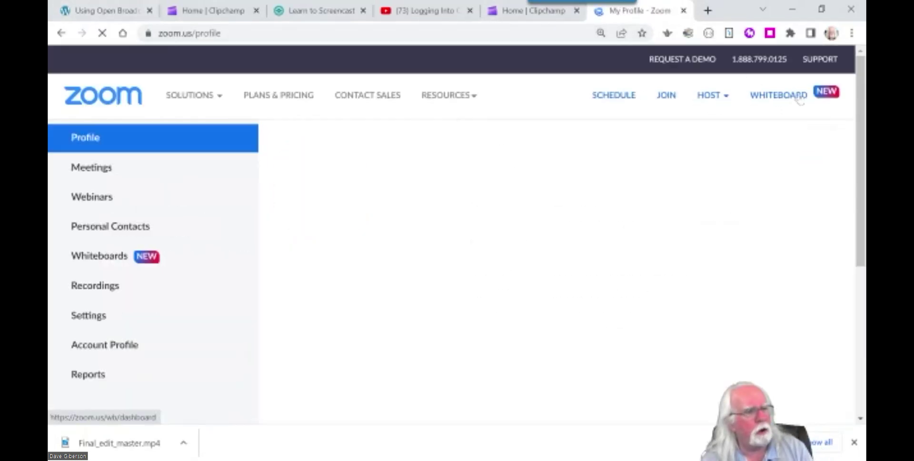
mouse_move(834, 95)
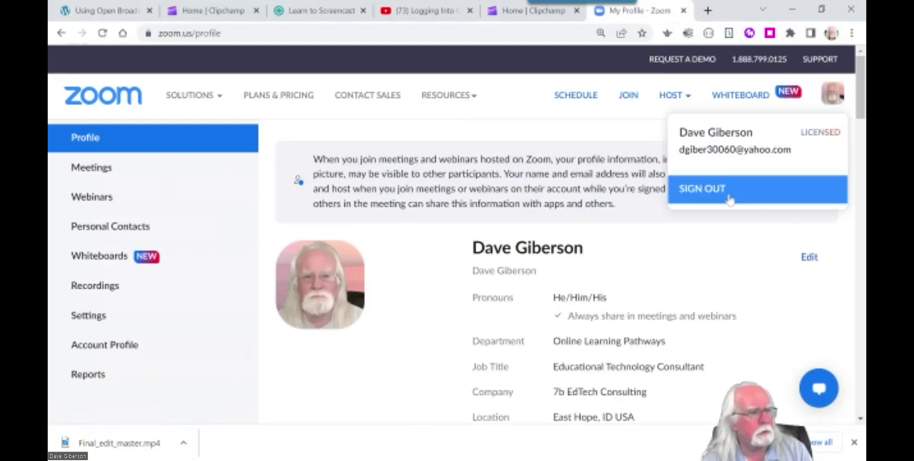
click(699, 188)
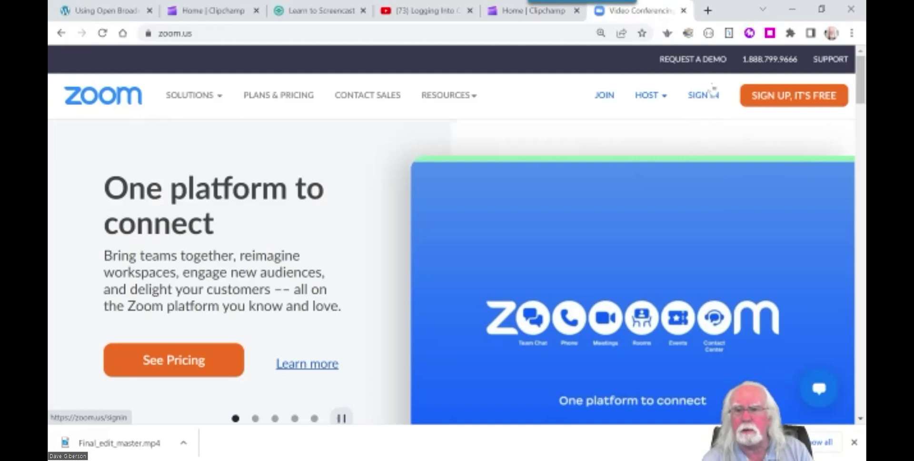
click(704, 95)
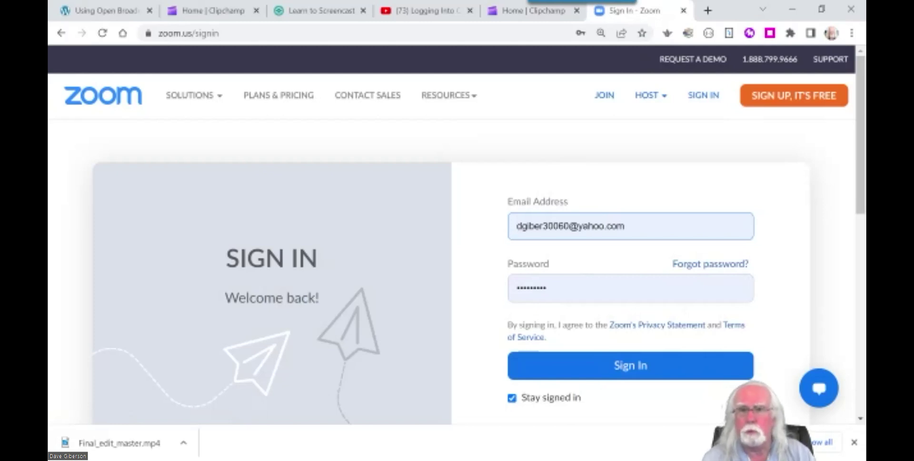
click(610, 367)
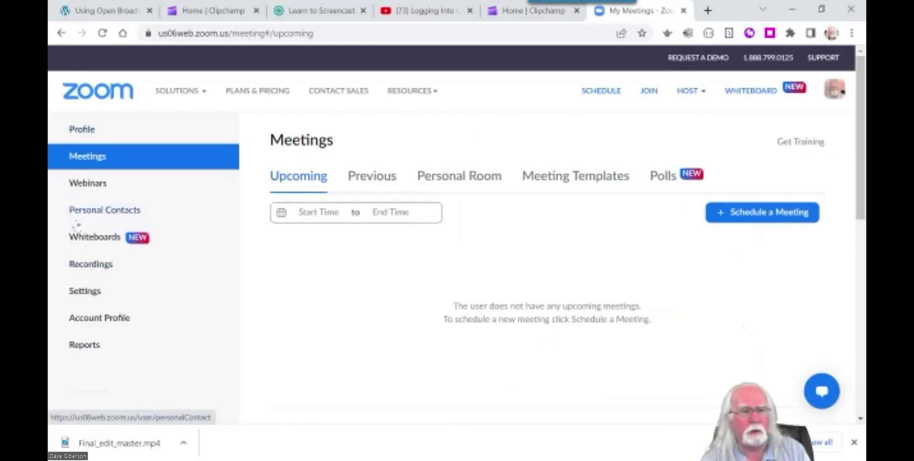
Go to the Profile page and bring up the Change profile picture dialog for the current photo.
click(84, 133)
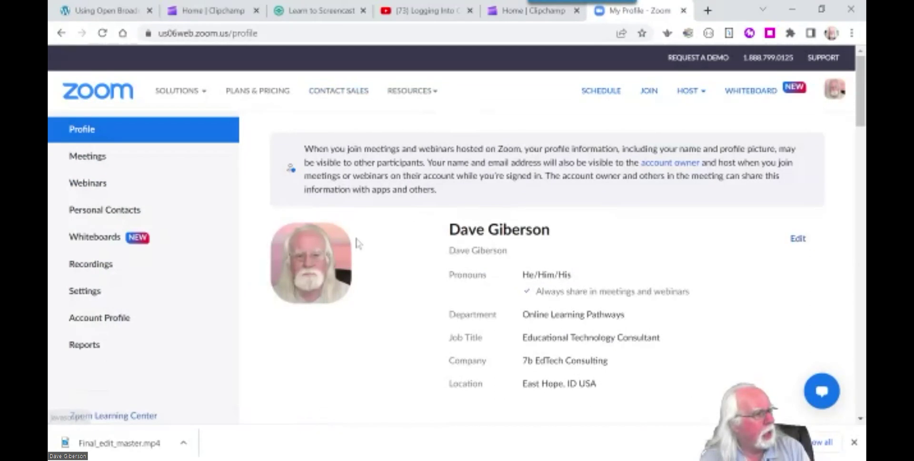
mouse_move(298, 261)
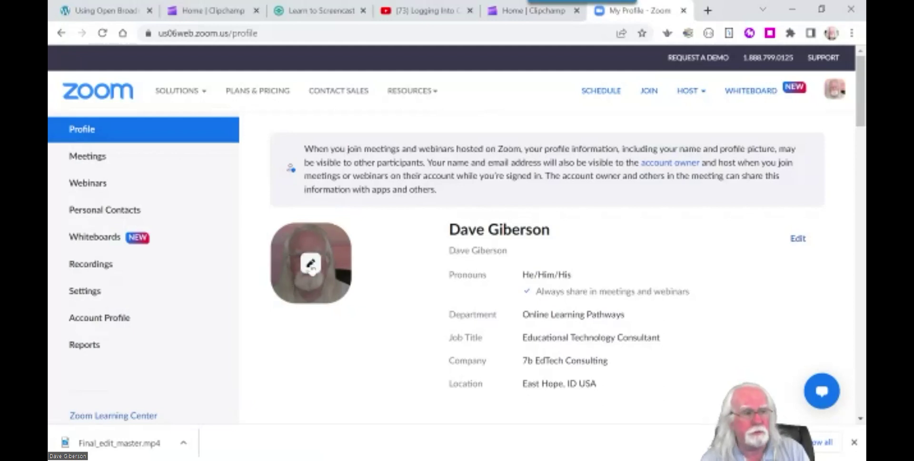
click(311, 265)
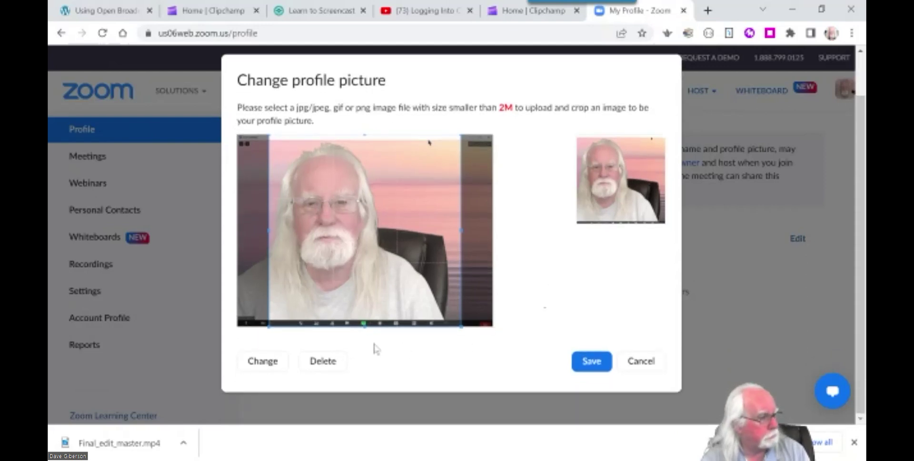
click(259, 362)
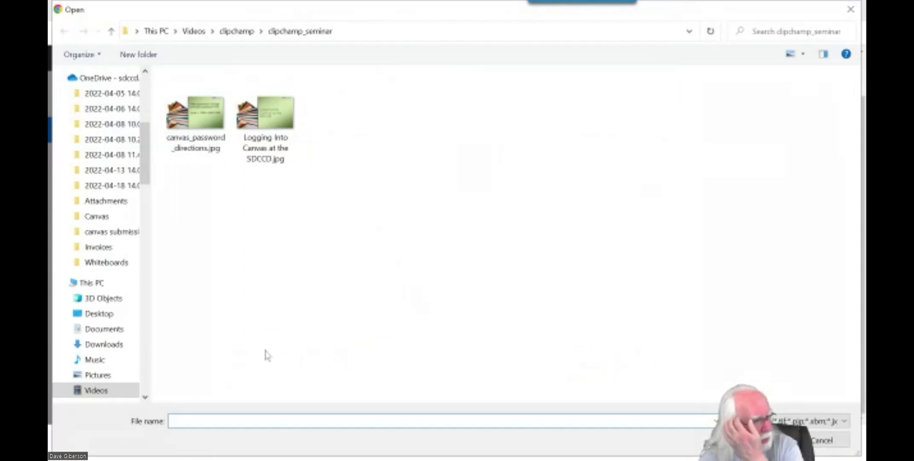
drag(149, 179, 142, 125)
click(98, 144)
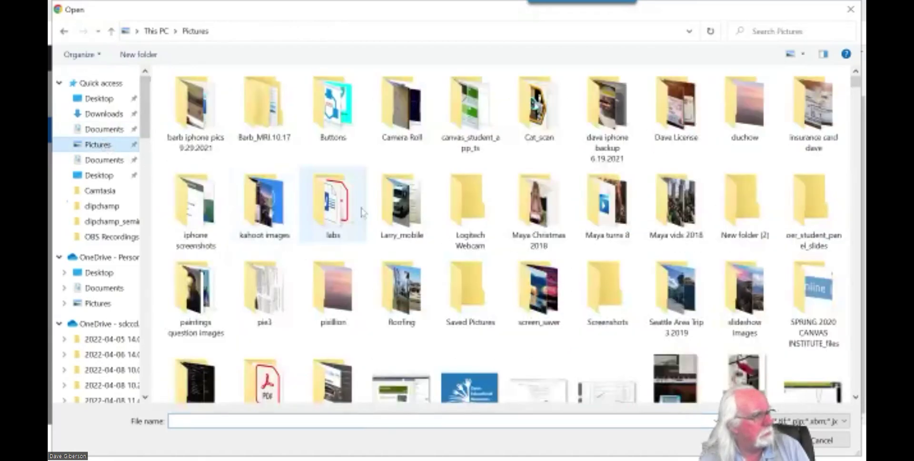
scroll(417, 289, down, 10)
scroll(419, 289, down, 5)
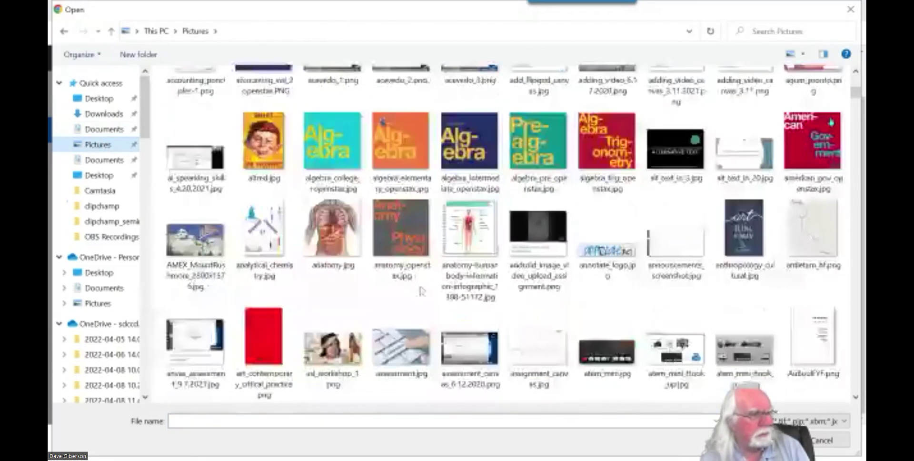
scroll(421, 291, down, 12)
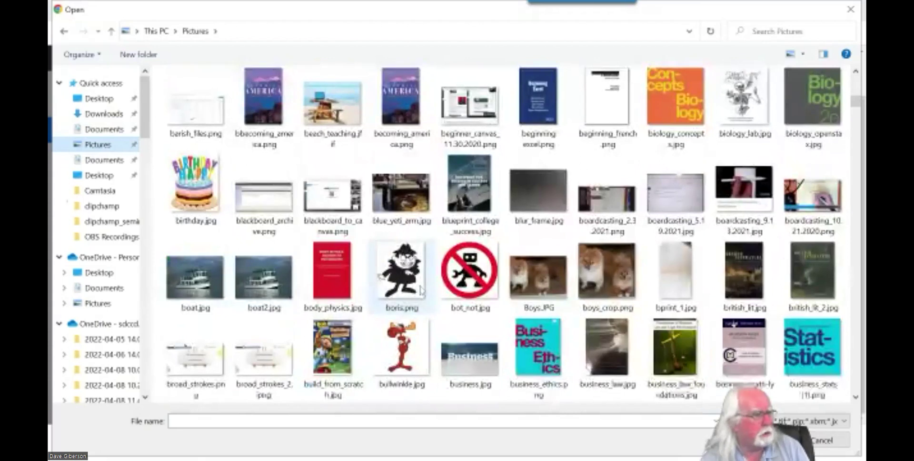
scroll(421, 289, down, 8)
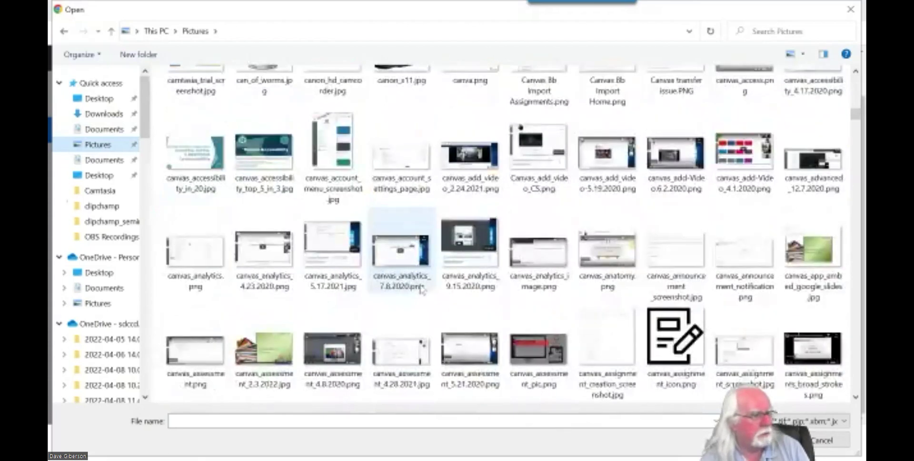
scroll(421, 291, down, 10)
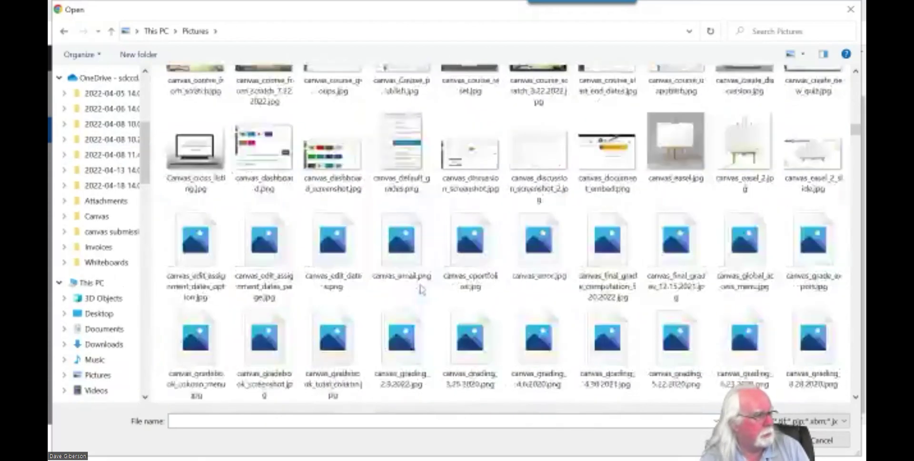
scroll(420, 290, down, 10)
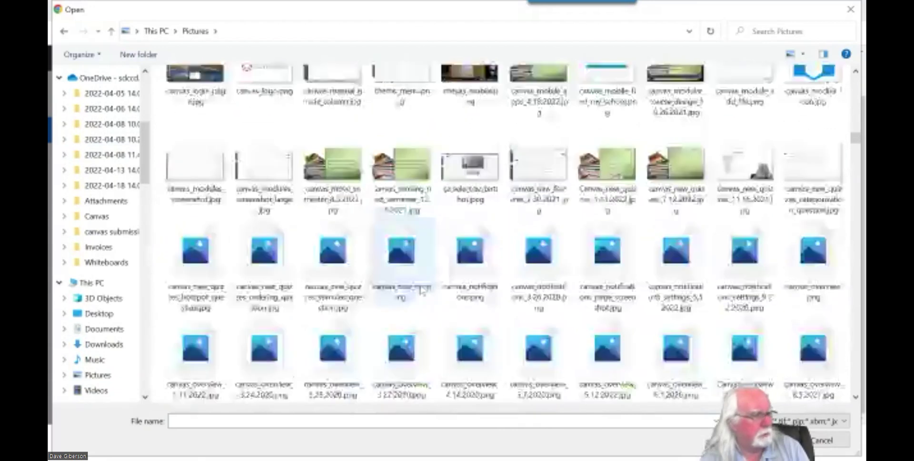
scroll(421, 290, down, 5)
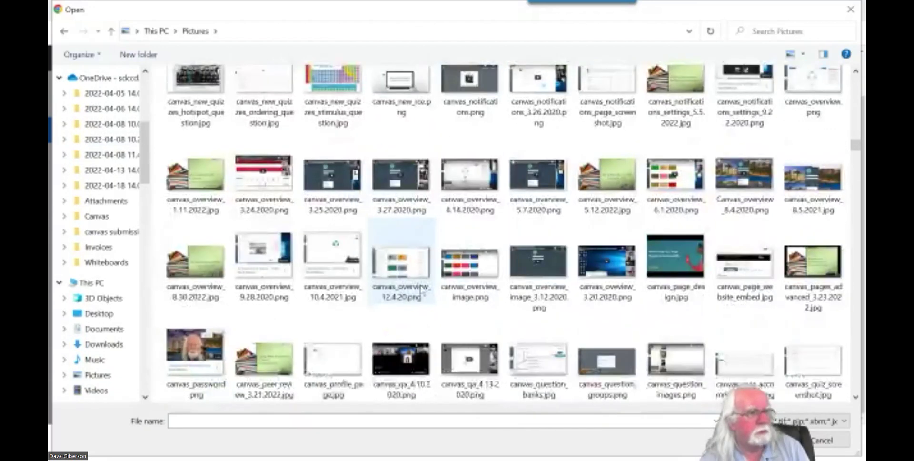
scroll(422, 289, up, 4)
scroll(422, 288, down, 7)
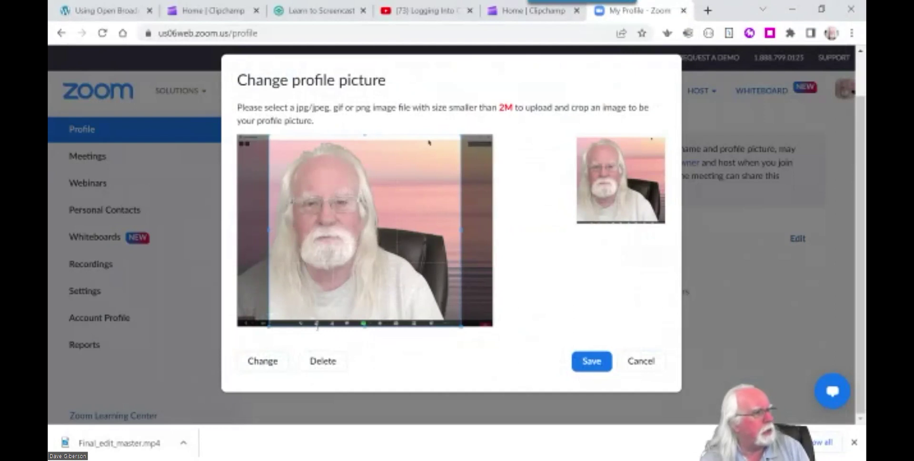
Choose boris.png from the Pictures folder as the new profile image to upload.
click(269, 367)
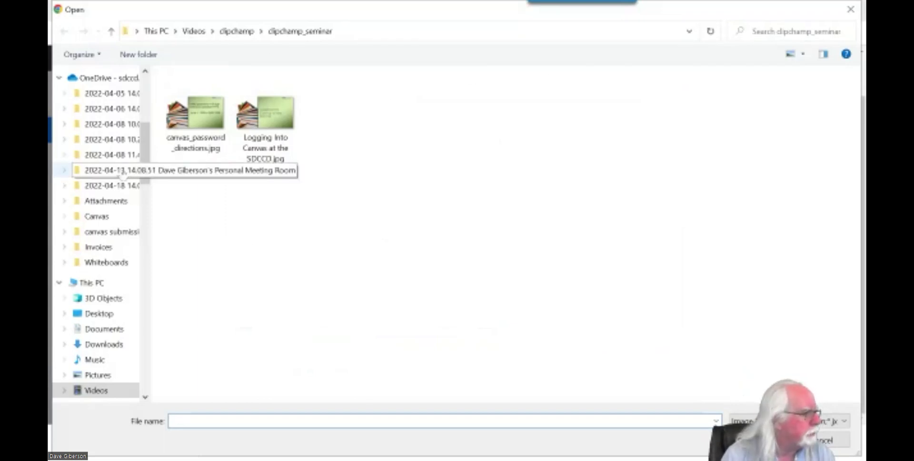
drag(144, 174, 144, 125)
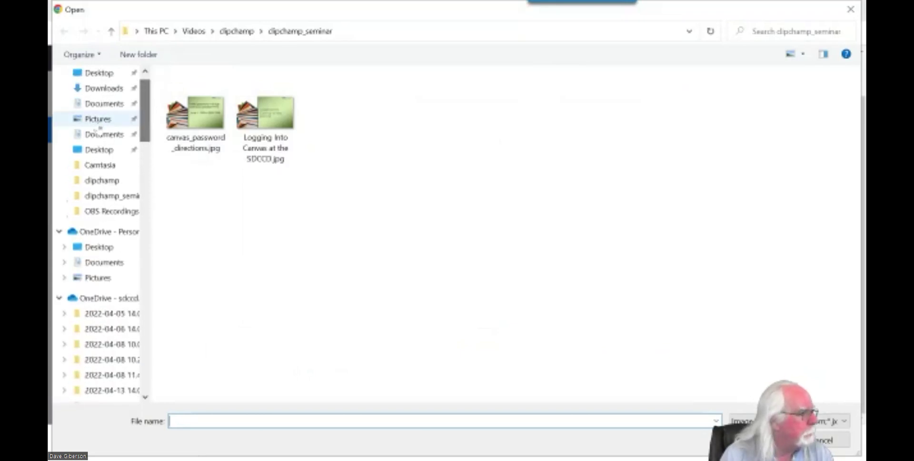
click(97, 119)
scroll(355, 240, down, 15)
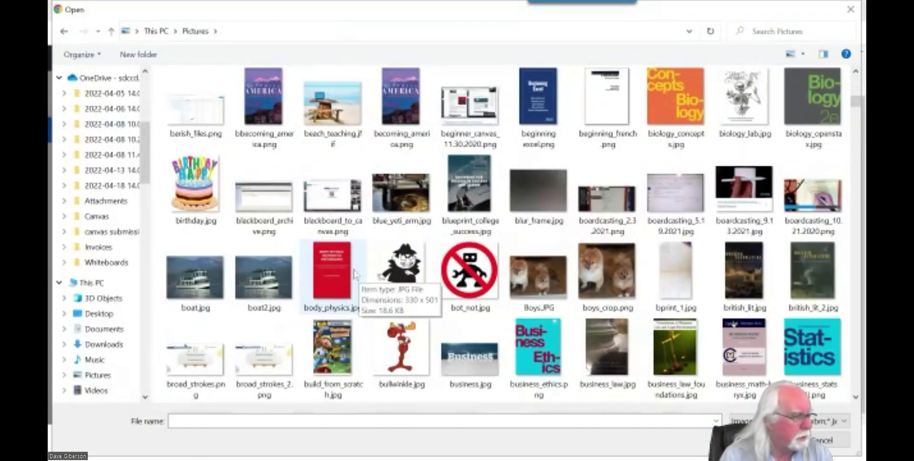
click(400, 276)
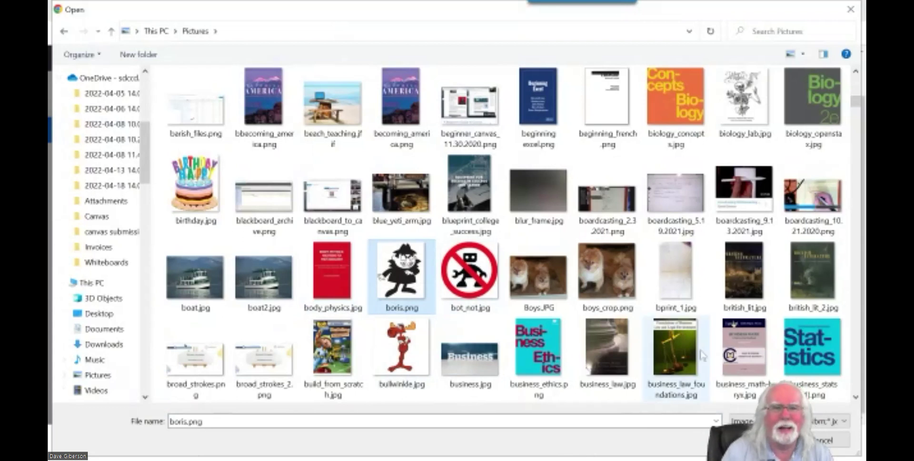
Load boris.png as the profile picture, fit the crop box over the cartoon spy, and save.
double_click(400, 276)
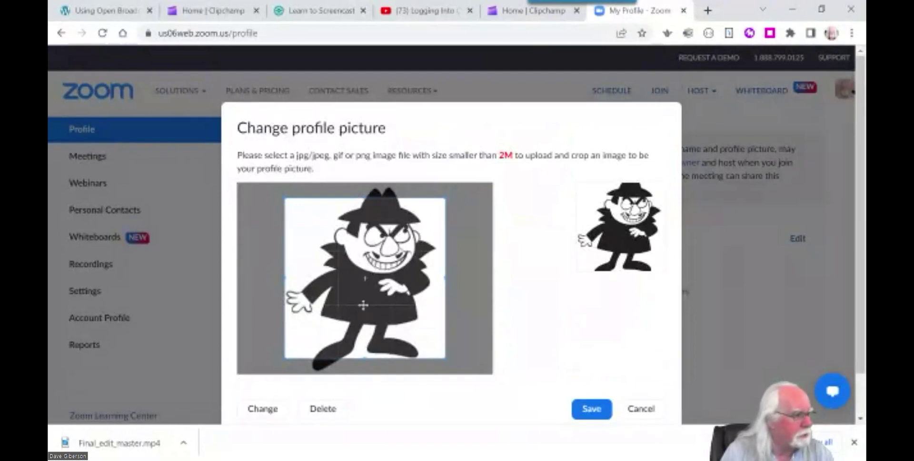
mouse_move(361, 300)
mouse_down()
mouse_move(367, 285)
mouse_move(375, 300)
mouse_up()
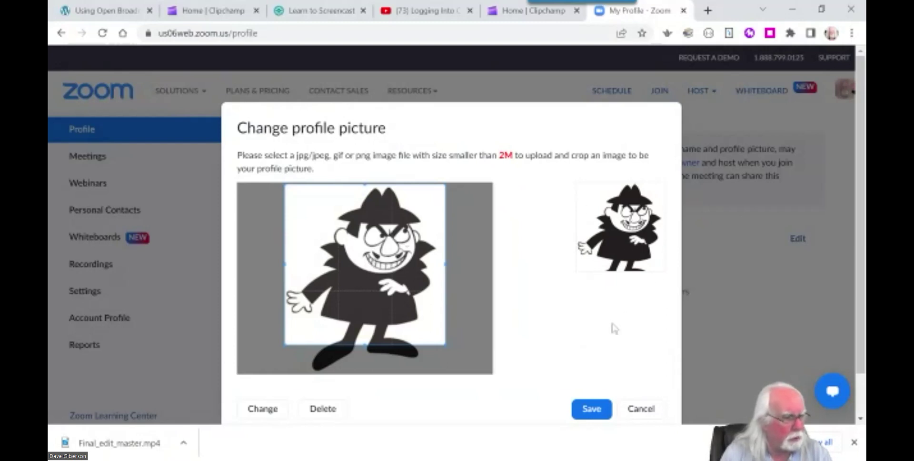
click(589, 411)
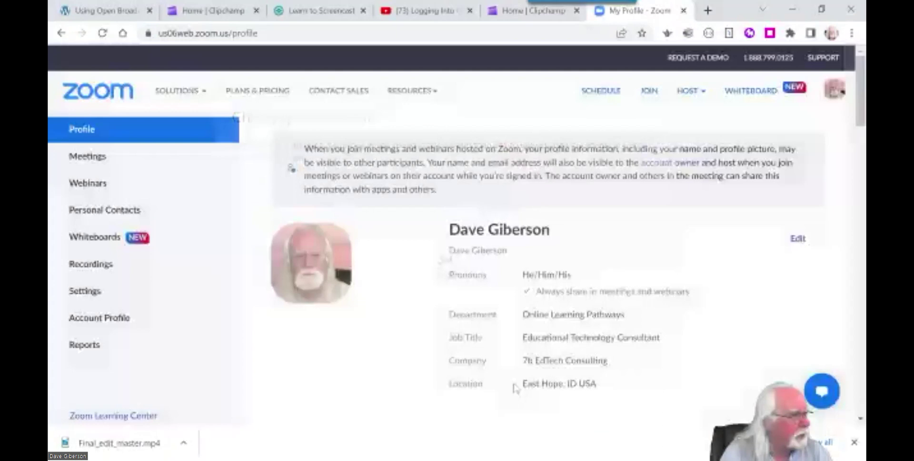
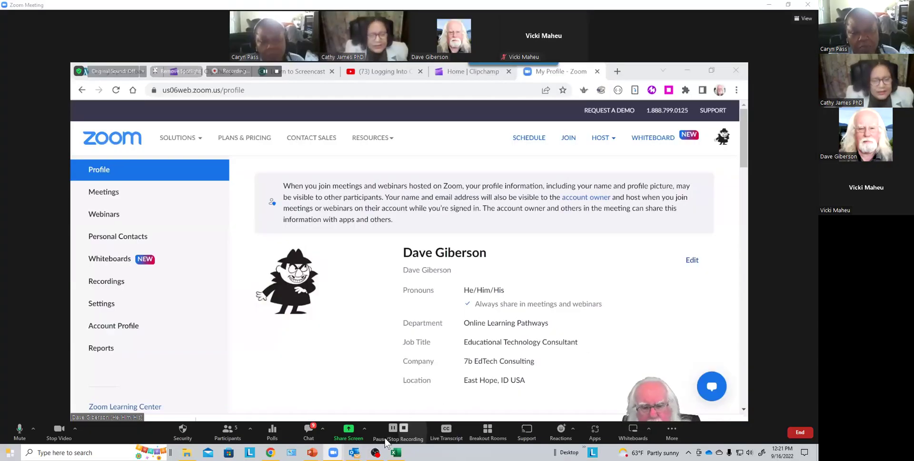
From the Stop Video menu, bring up Zoom's virtual background choices in Background & Effects.
click(74, 428)
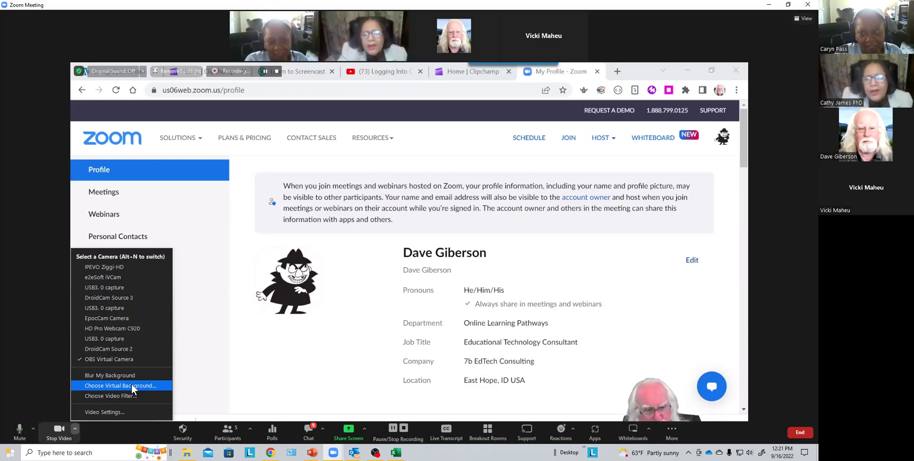
click(132, 386)
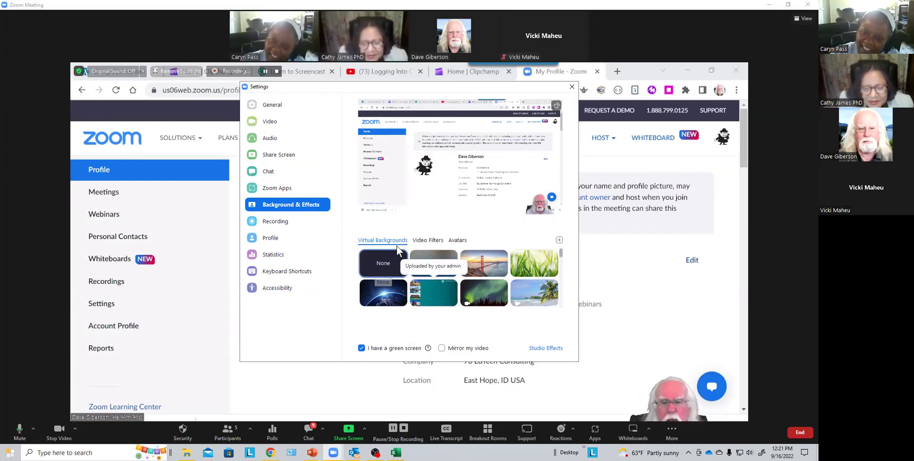
Apply the cow avatar and switch the video source to HD Pro Webcam C920.
click(459, 241)
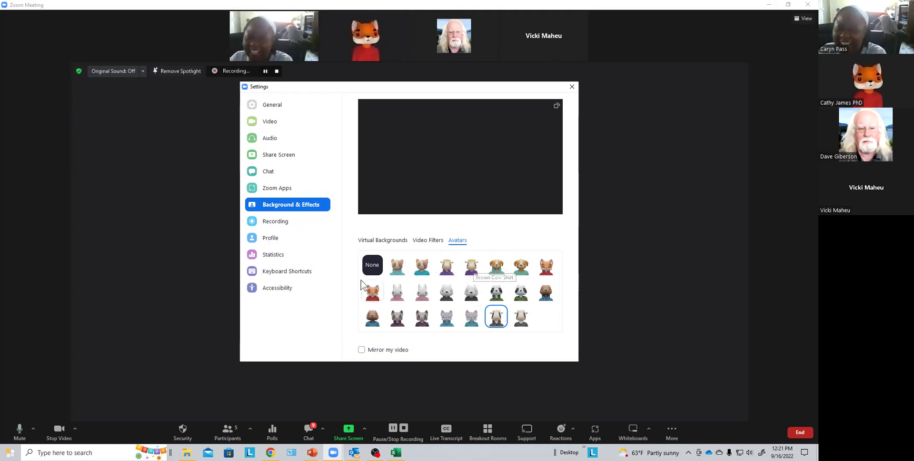
click(74, 430)
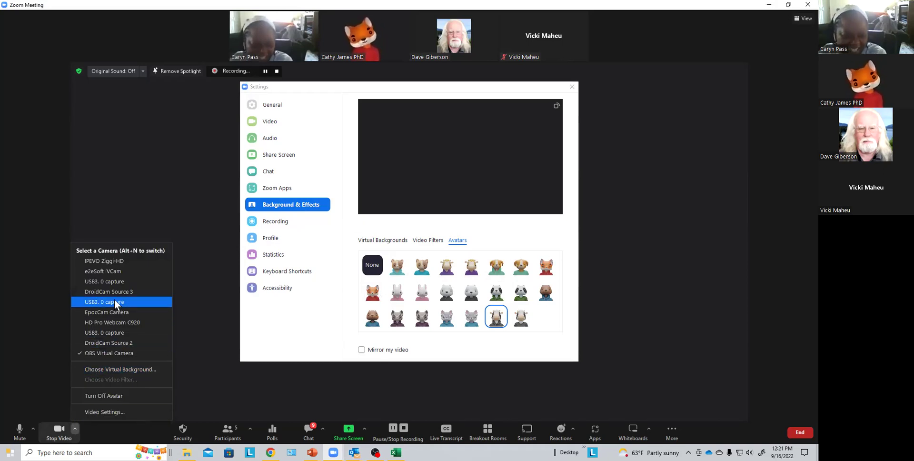
click(129, 322)
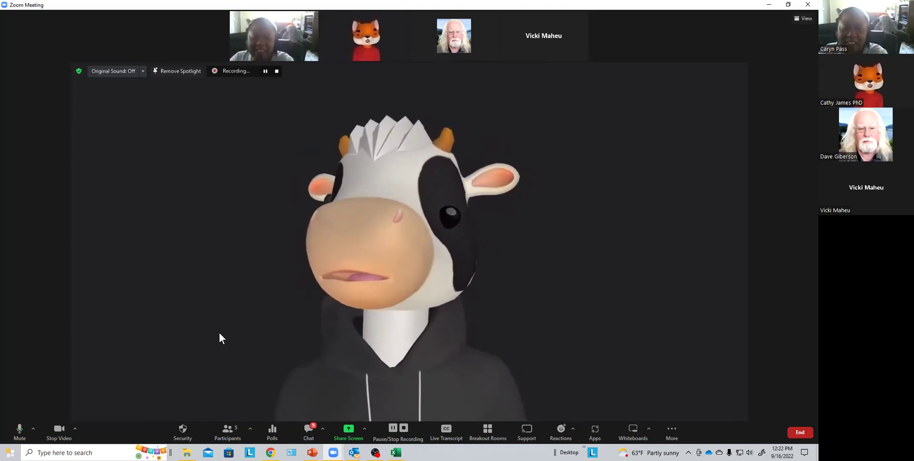
Try the palm beach image as the Zoom virtual background.
click(75, 428)
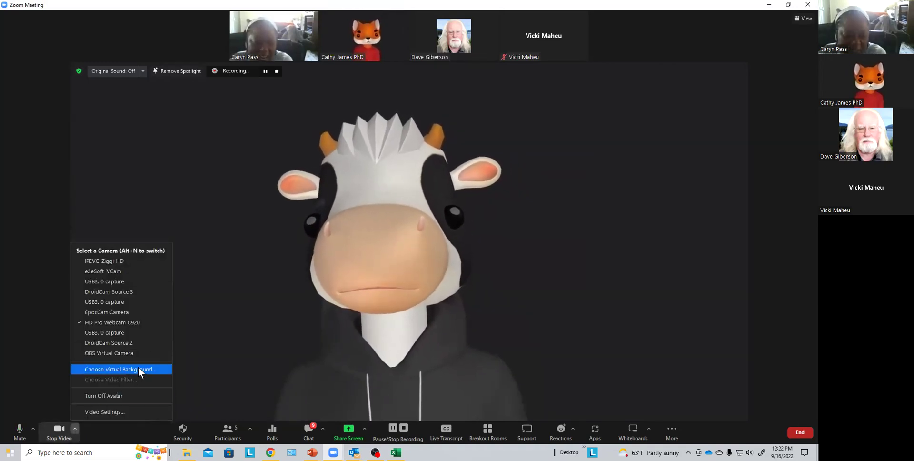
click(138, 369)
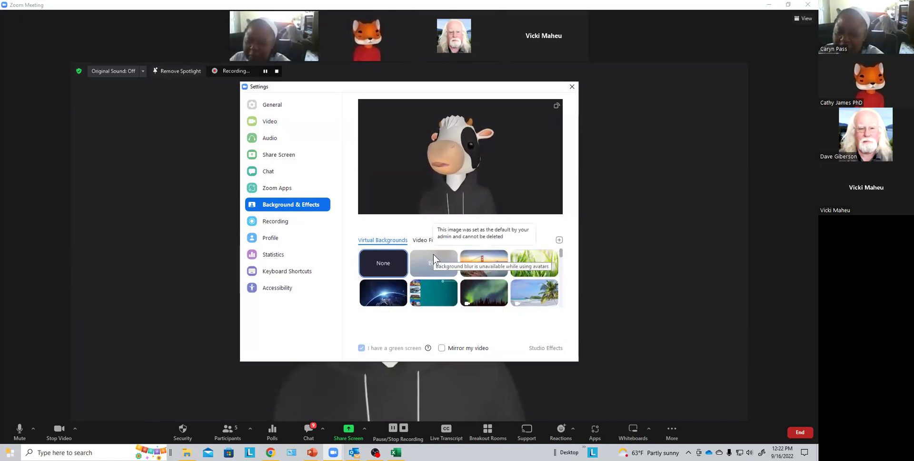
click(541, 293)
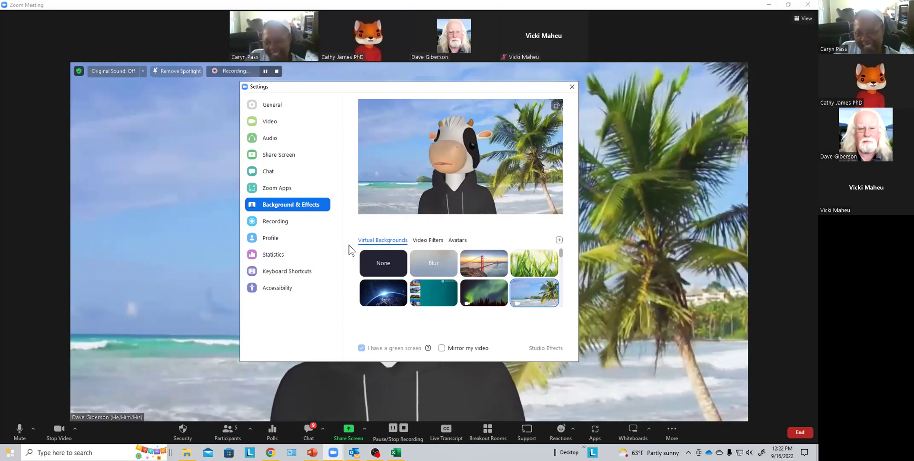
Set both the virtual background and the avatar to None, then close Settings.
click(389, 255)
click(455, 241)
click(372, 264)
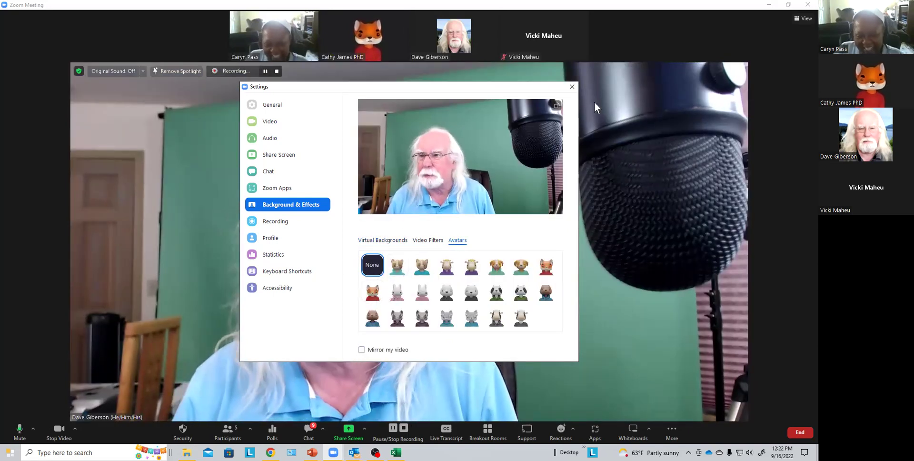
click(573, 87)
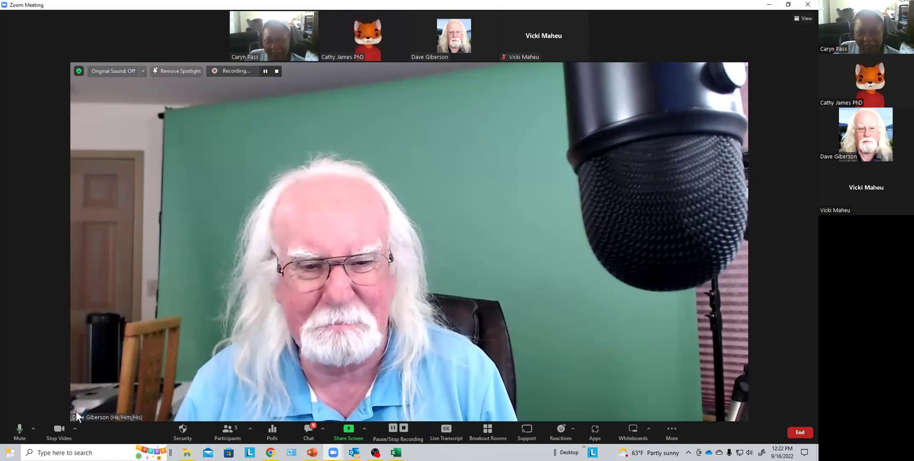
click(75, 428)
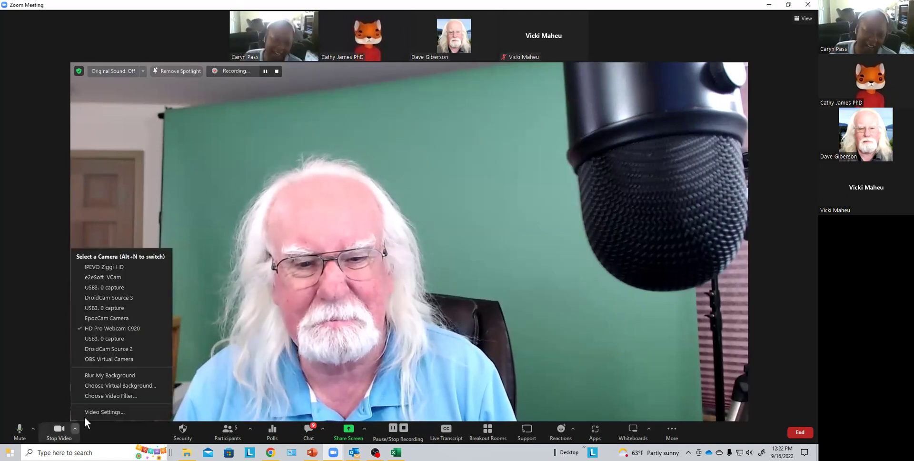
Switch the video to OBS Virtual Camera and bring up the share-screen picker.
click(124, 359)
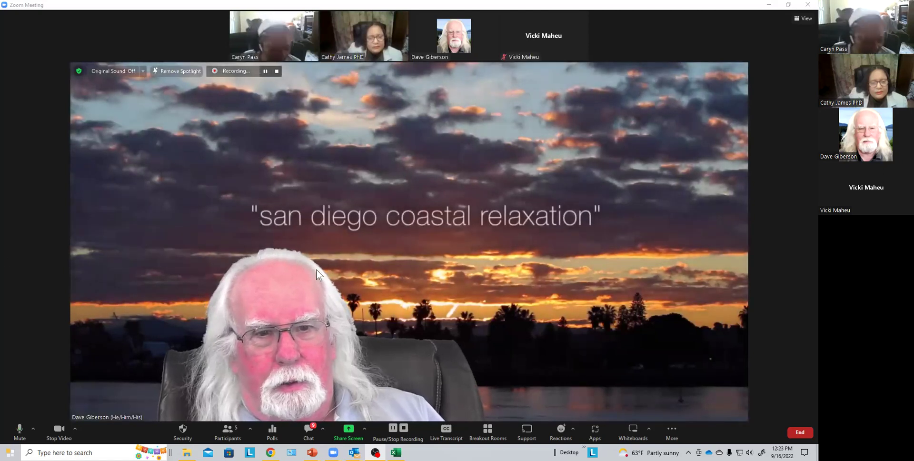
click(349, 430)
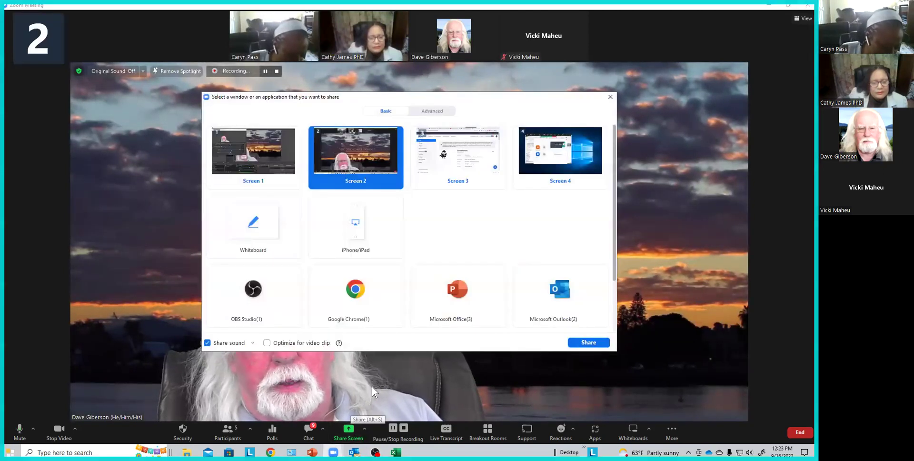
Start sharing the screen and lower the OBS chroma key similarity to about 427.
click(593, 342)
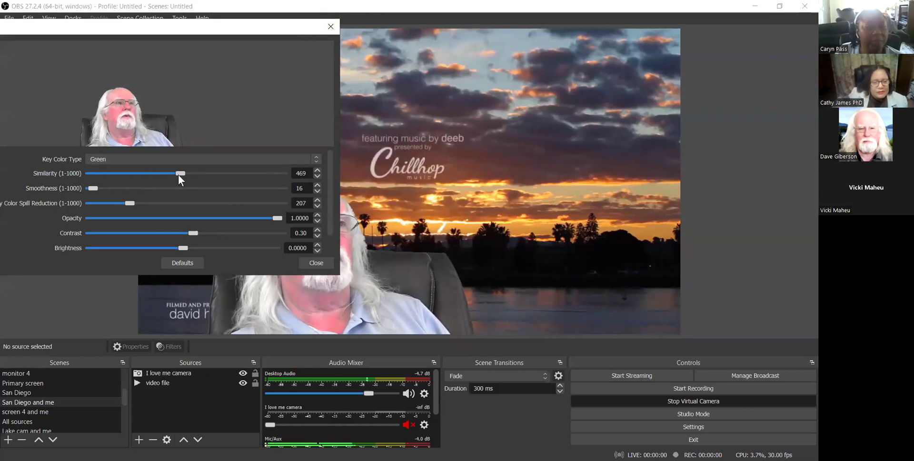
mouse_move(180, 173)
mouse_down()
mouse_move(64, 170)
mouse_move(172, 176)
mouse_up()
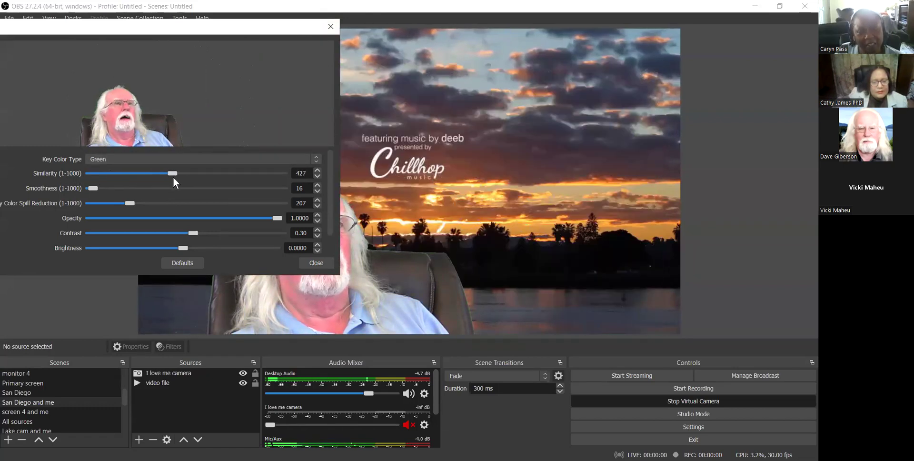
click(332, 25)
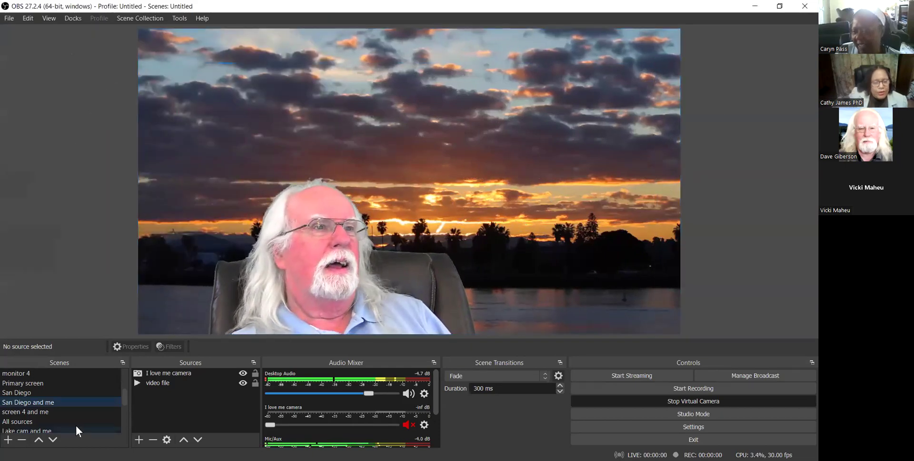
click(60, 411)
scroll(73, 398, down, 4)
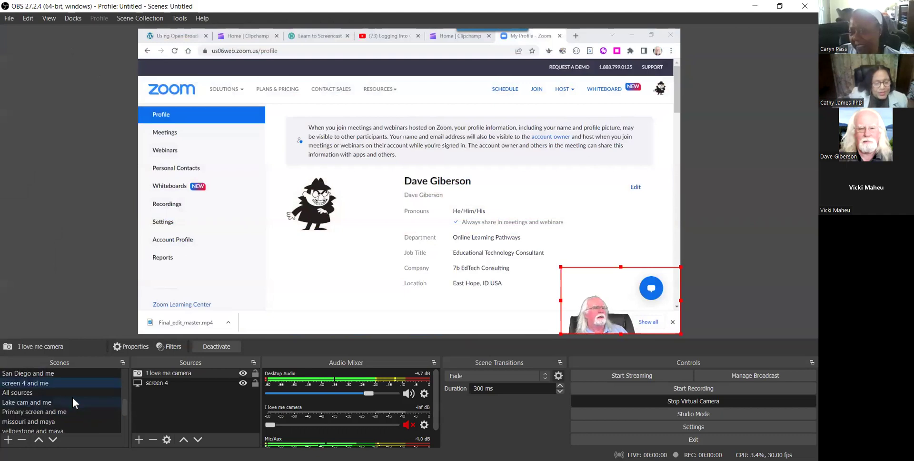
click(63, 382)
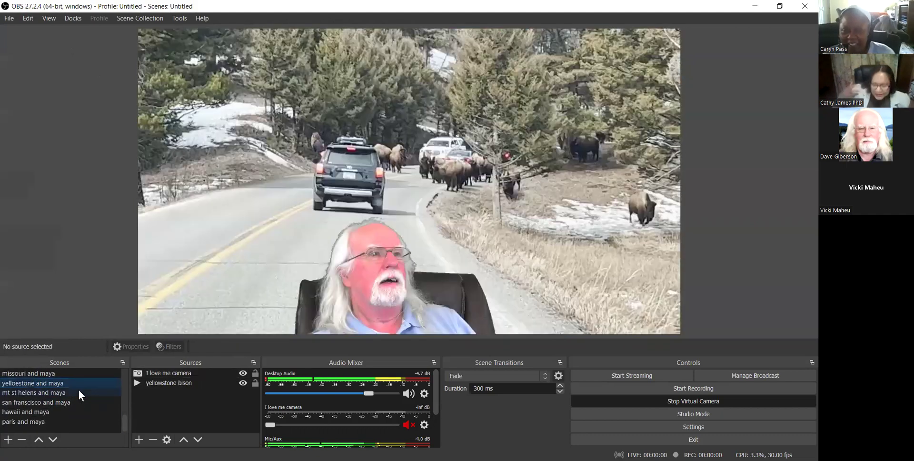
click(55, 403)
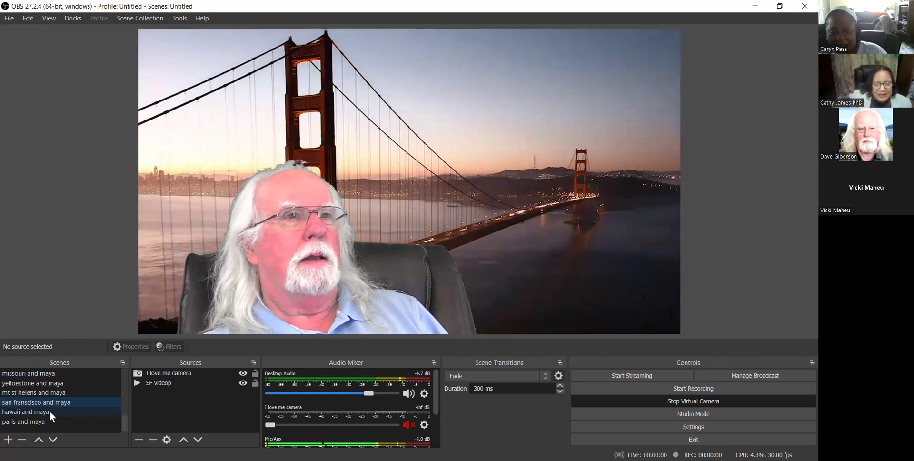
click(50, 410)
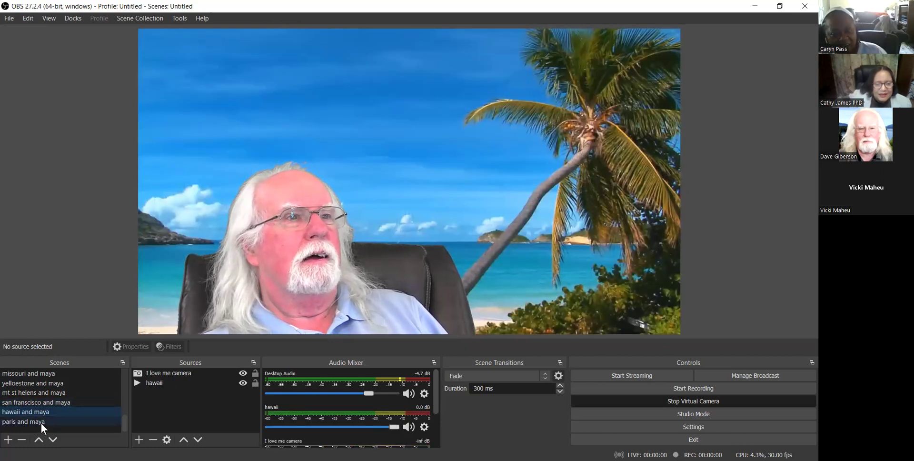
click(43, 420)
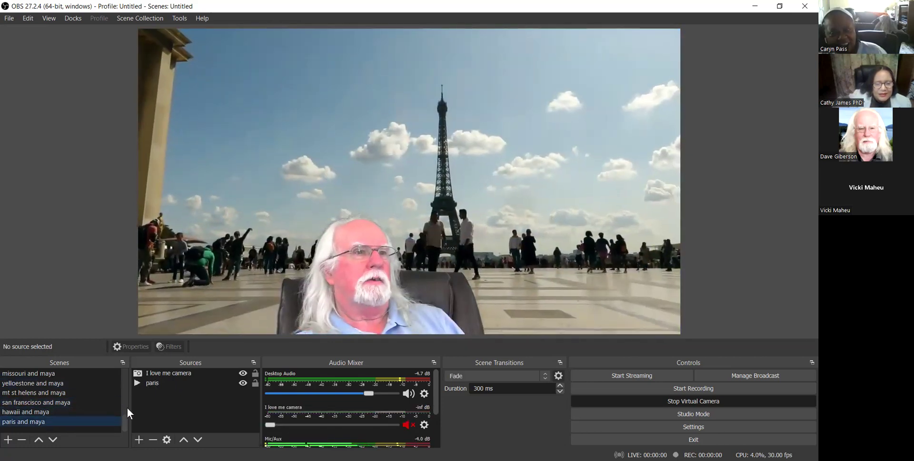
drag(124, 419, 136, 360)
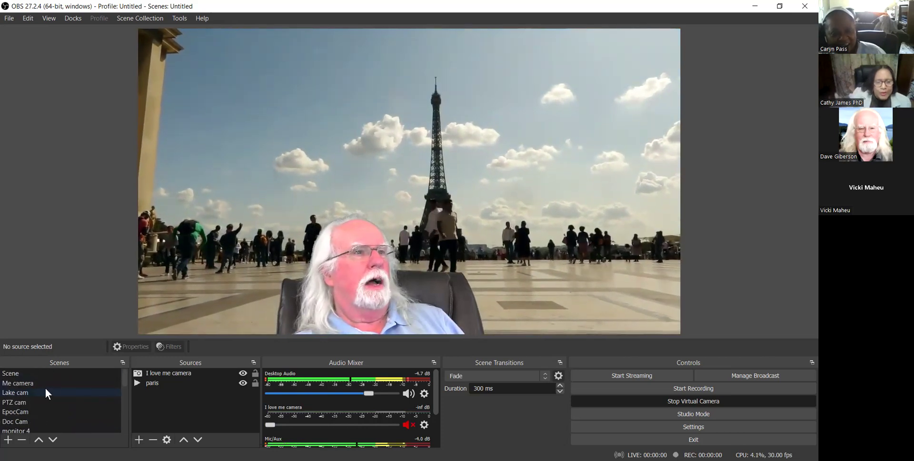
click(19, 393)
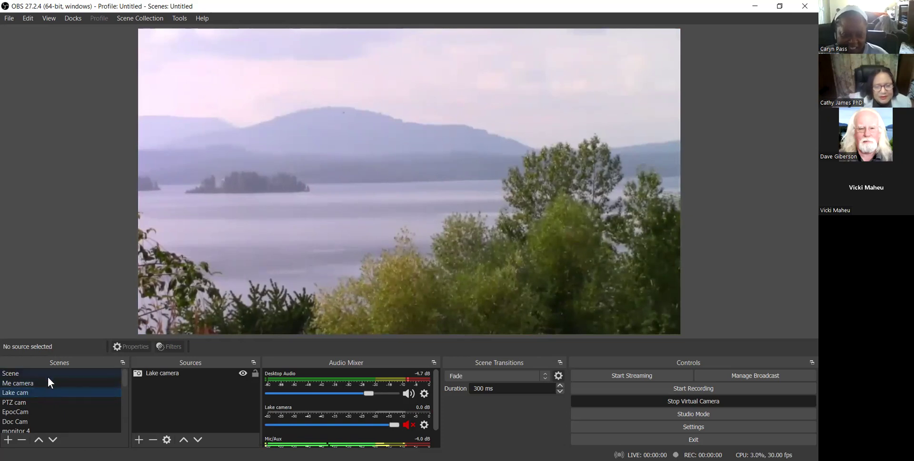
scroll(87, 395, down, 1)
scroll(85, 390, down, 1)
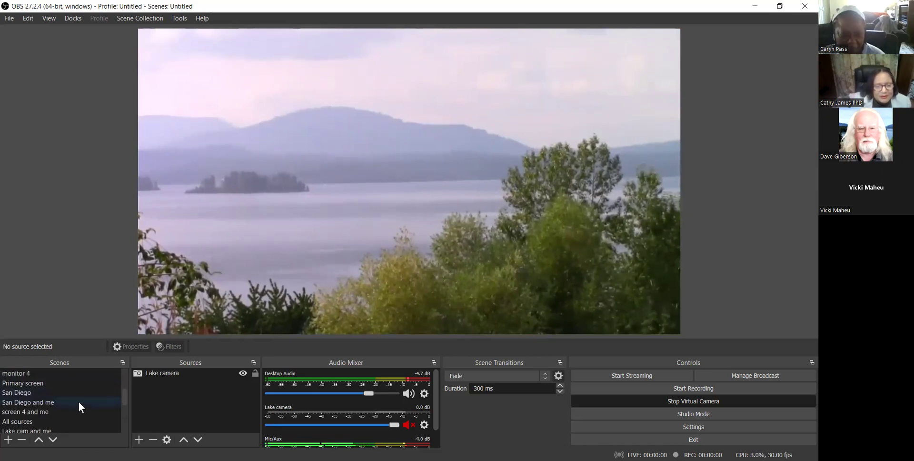
scroll(62, 405, down, 1)
click(58, 400)
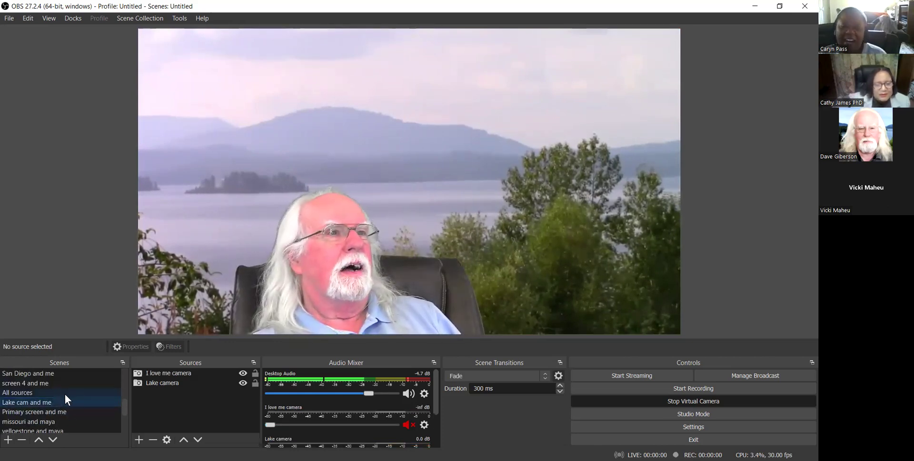
scroll(53, 384, up, 1)
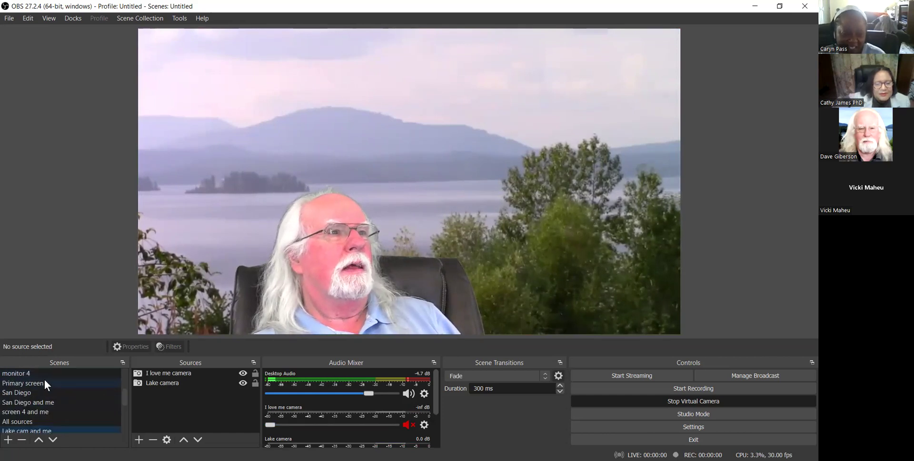
scroll(43, 392, up, 2)
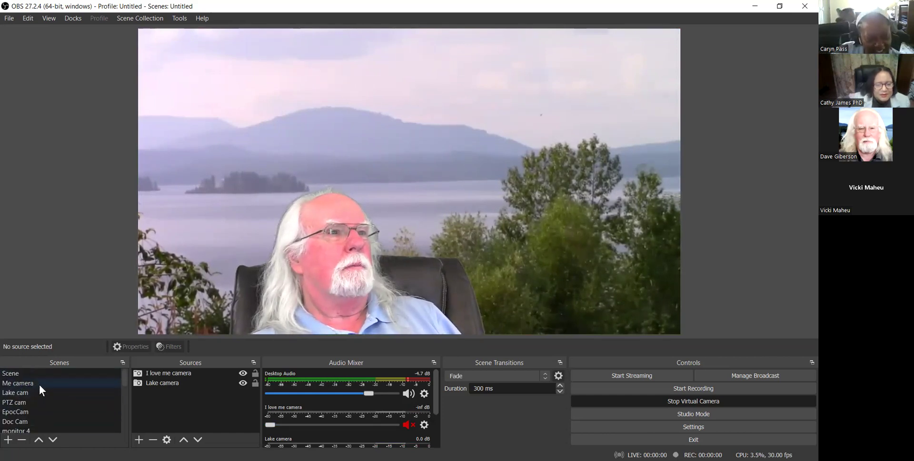
Cycle through the Doc Cam, PTZ cam, Lake cam and Me camera scenes in OBS.
click(30, 420)
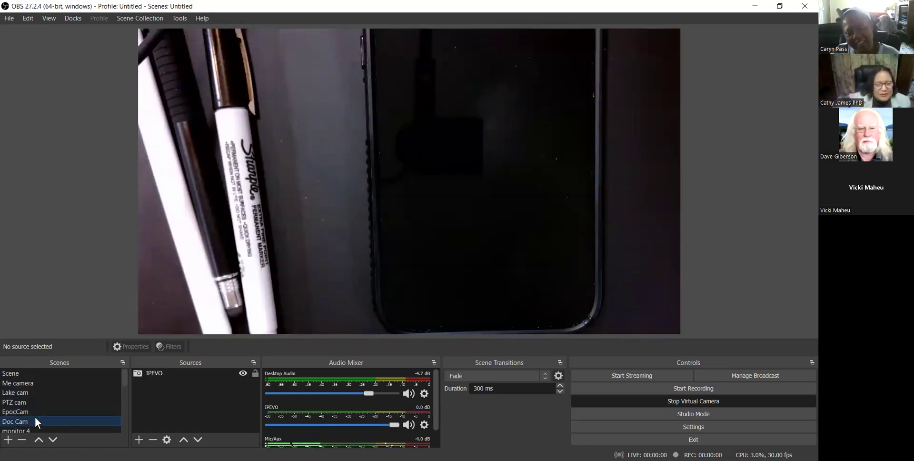
click(22, 401)
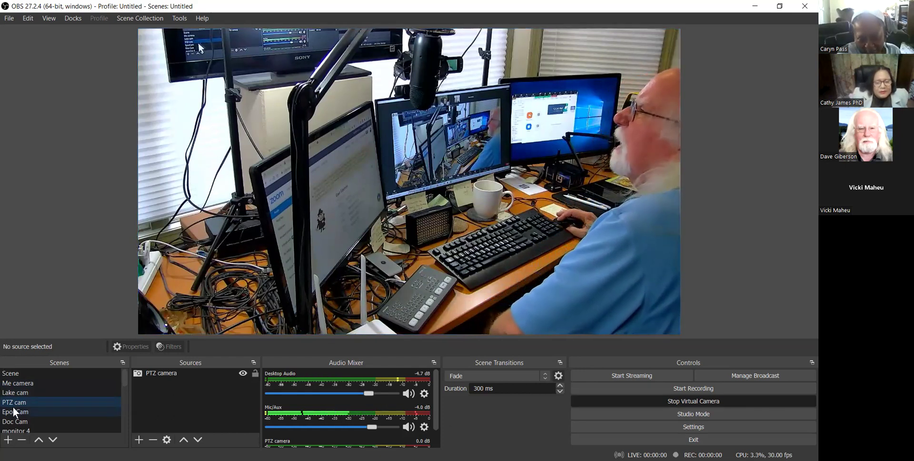
click(25, 392)
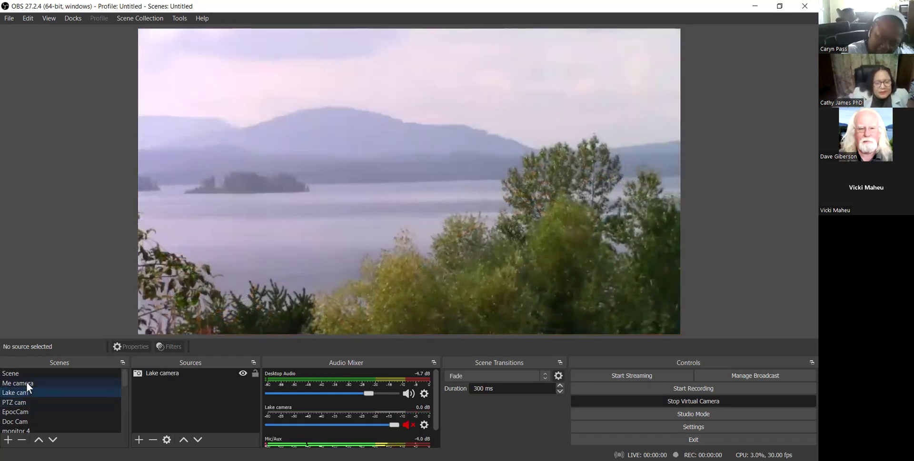
click(27, 383)
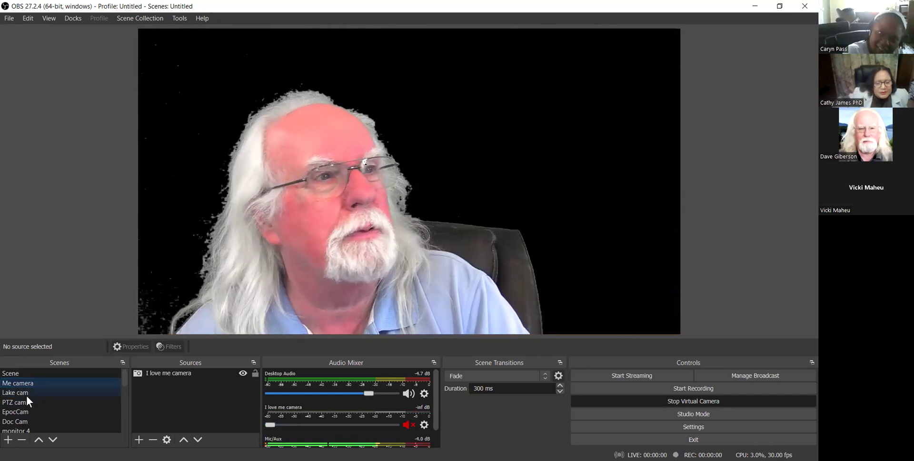
Make 'screen 4 and me' the live scene and bring up the clipchamp_seminar folder.
scroll(35, 413, down, 1)
scroll(35, 413, down, 1)
click(30, 410)
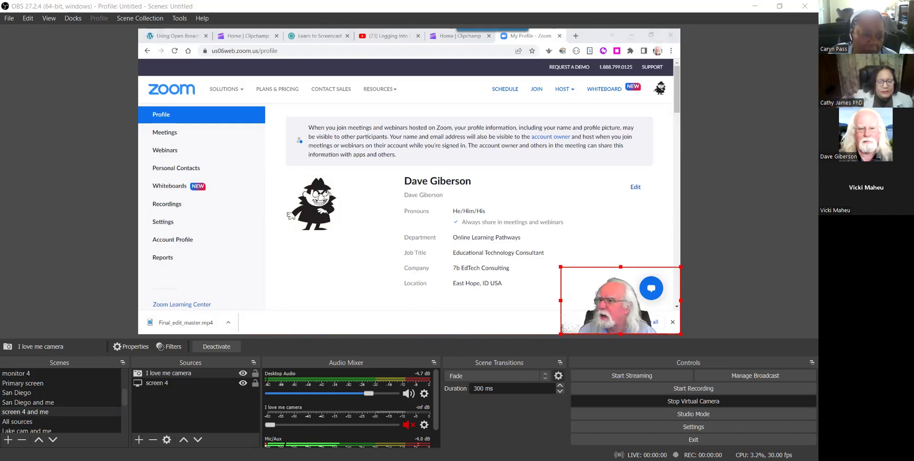
key(alt+Tab)
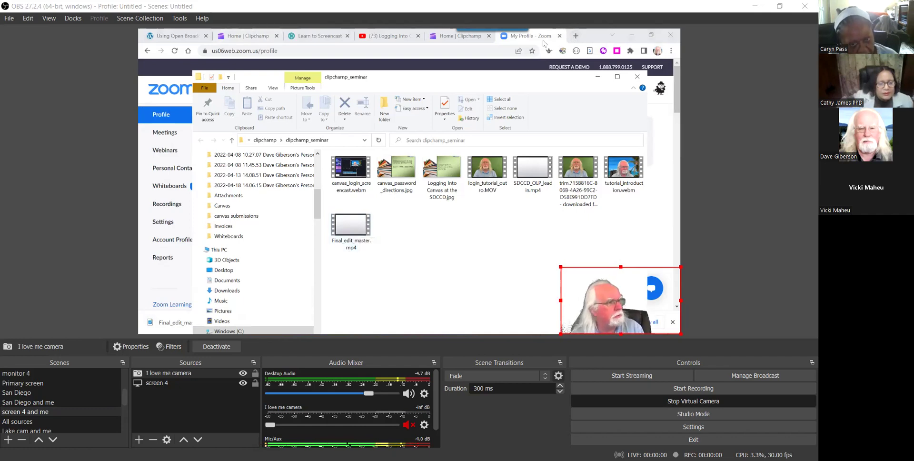
In a new browser tab, go from the Canvas dashboard to Canvas Studio.
click(576, 36)
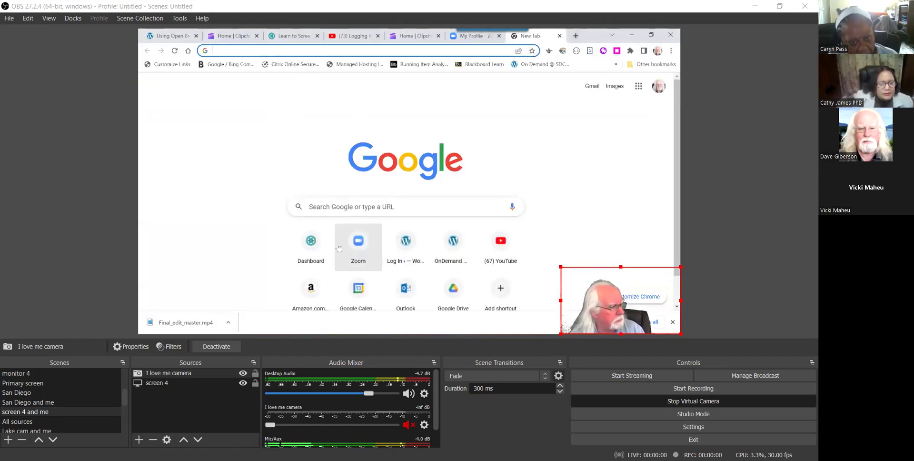
click(310, 248)
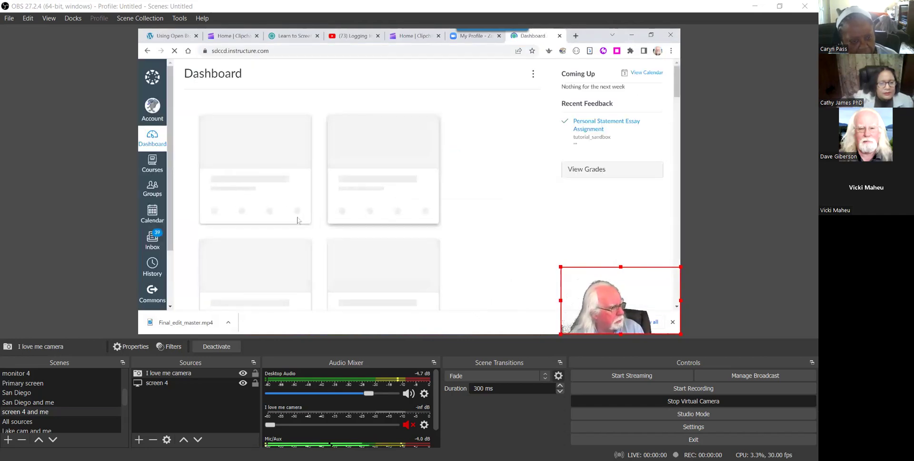
scroll(160, 204, down, 2)
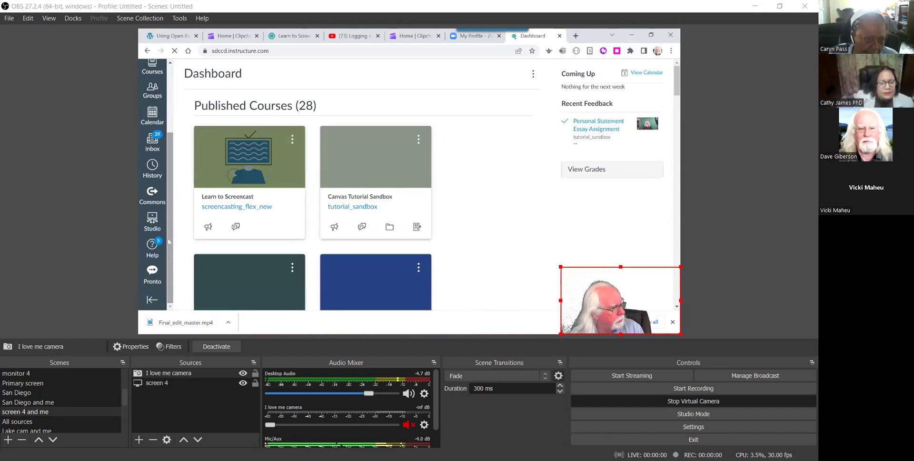
click(152, 223)
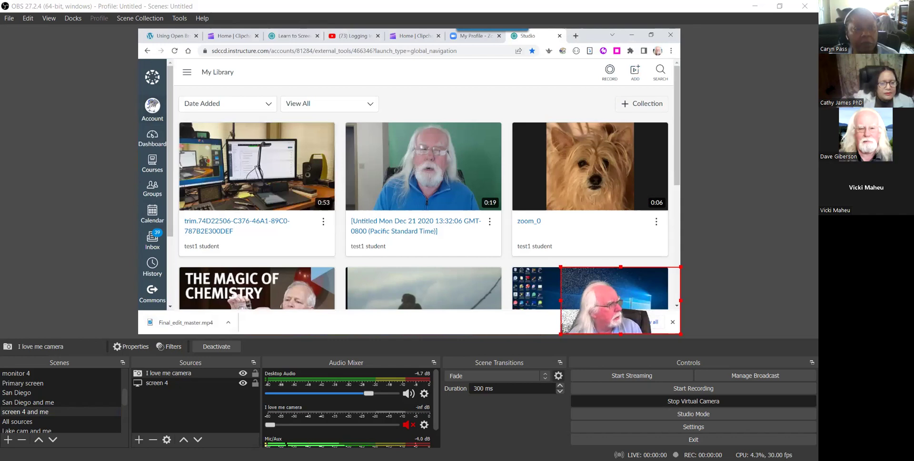
Log out of the student account and sign back in with the saved login.
click(152, 107)
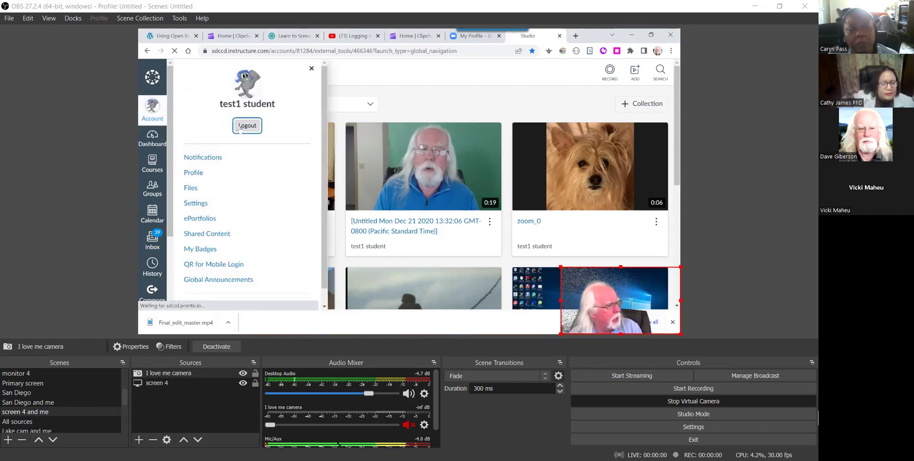
click(243, 124)
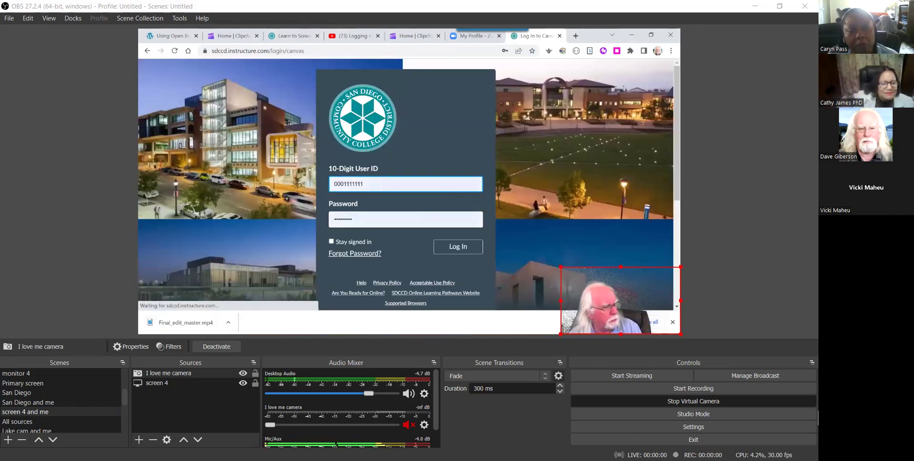
click(514, 261)
click(459, 250)
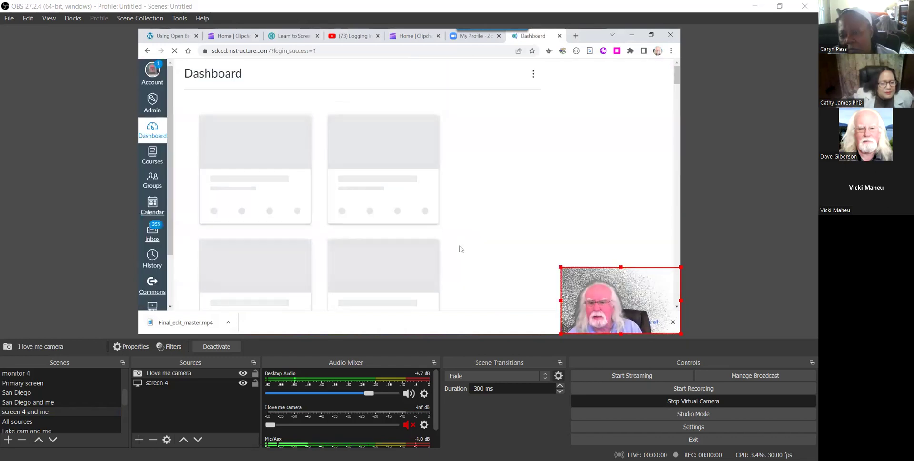
Raise the I love me camera's Chroma Key similarity from 427 to 497.
right_click(157, 371)
click(189, 352)
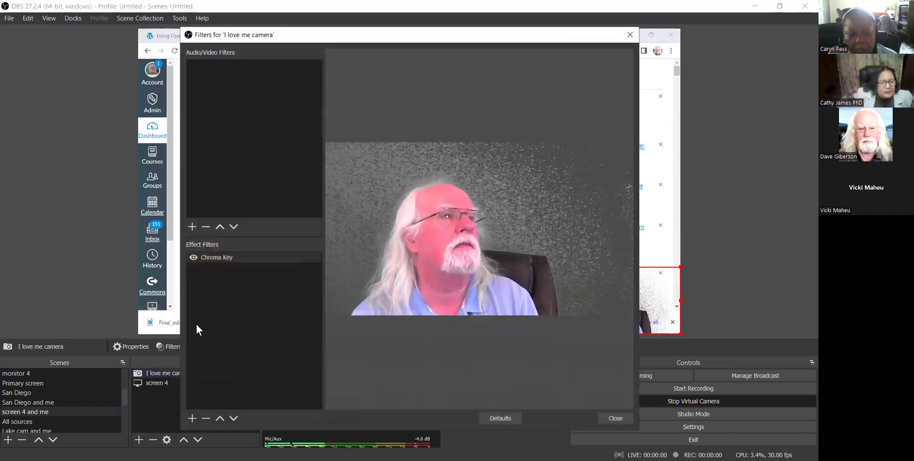
click(221, 258)
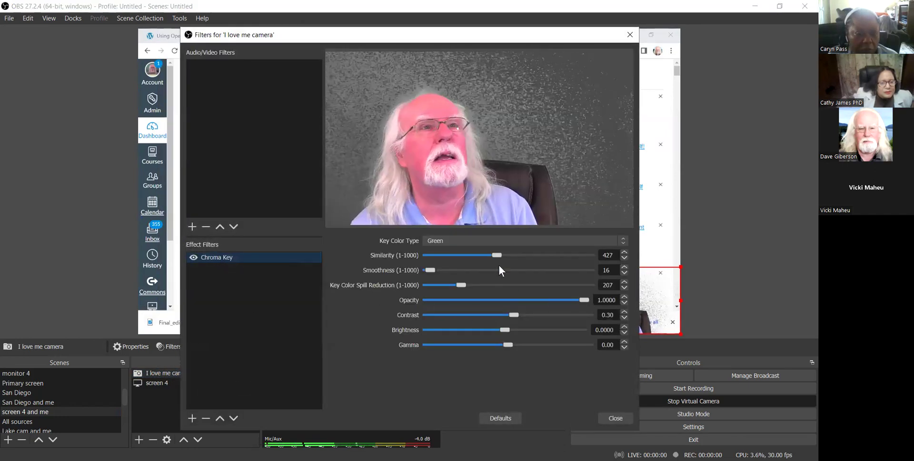
drag(496, 255, 508, 256)
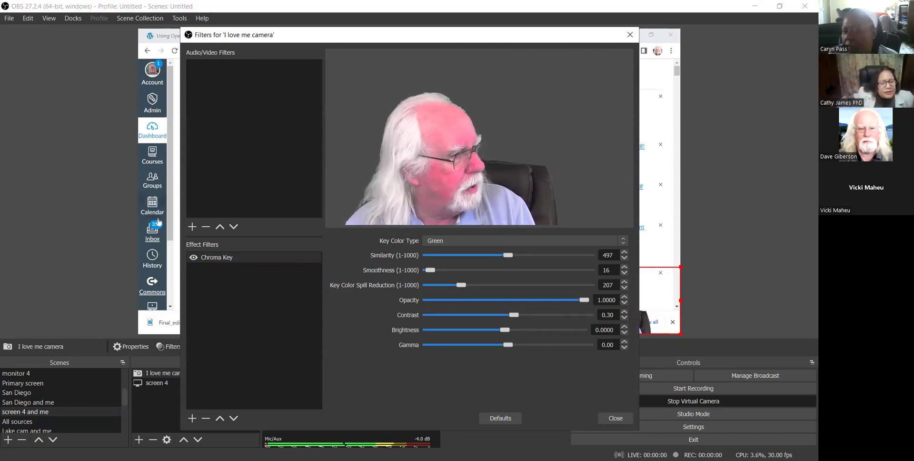
Open a Canvas page and browse the Videos folder into one of its subfolders.
scroll(158, 255, down, 3)
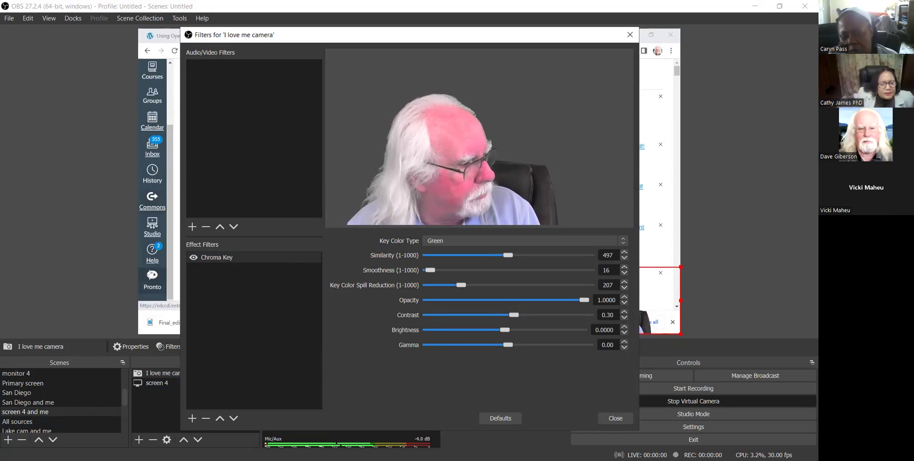
click(152, 234)
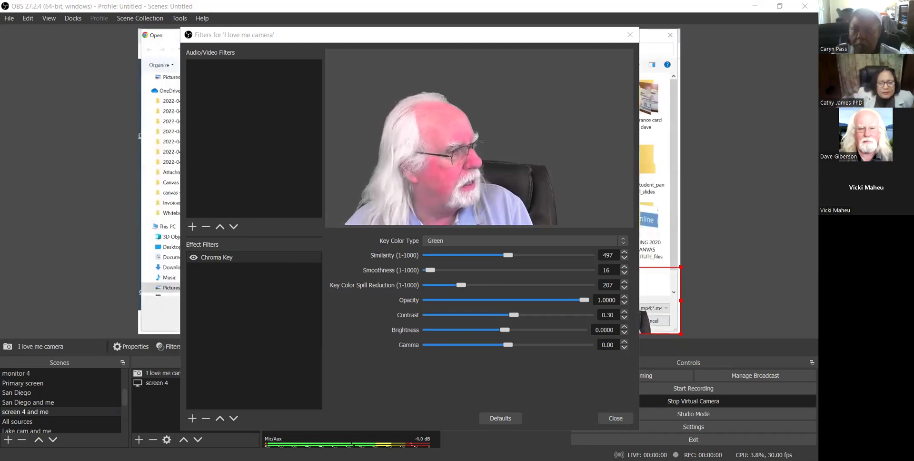
scroll(160, 185, down, 4)
scroll(160, 186, down, 6)
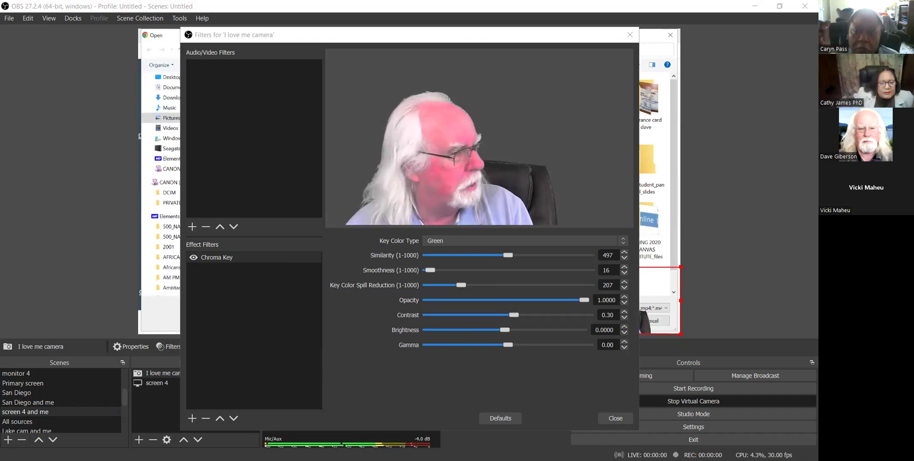
scroll(161, 186, up, 4)
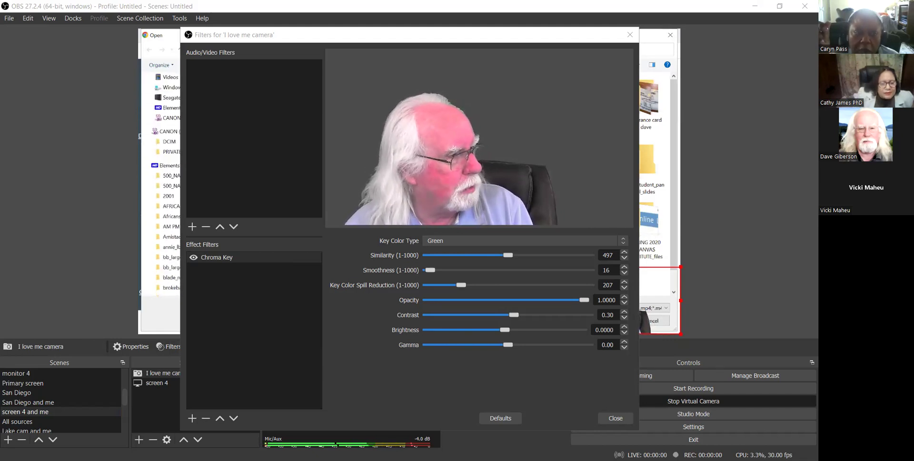
scroll(176, 174, up, 2)
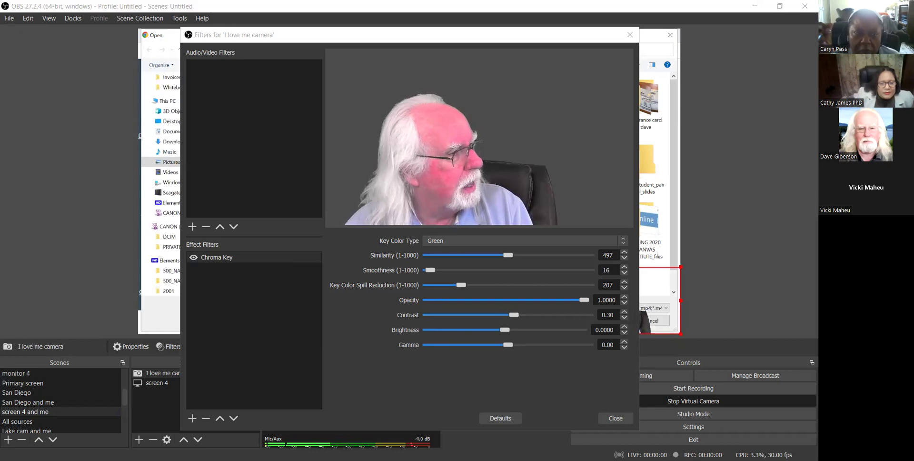
click(177, 174)
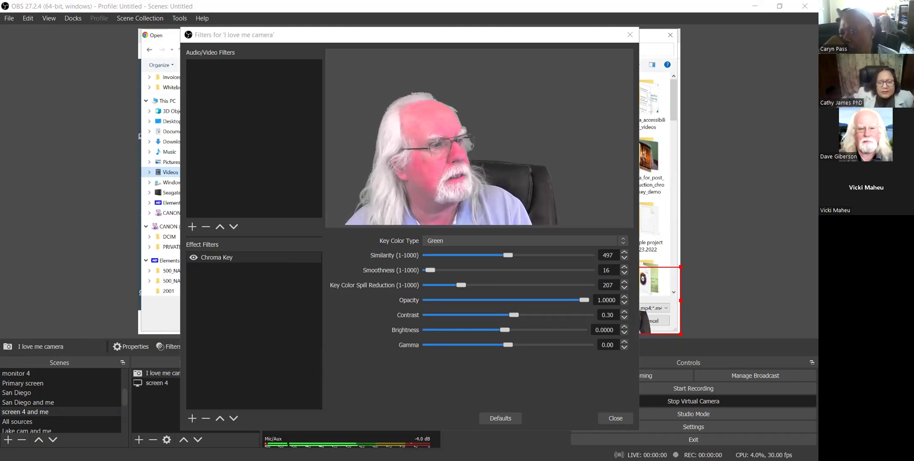
scroll(161, 185, up, 4)
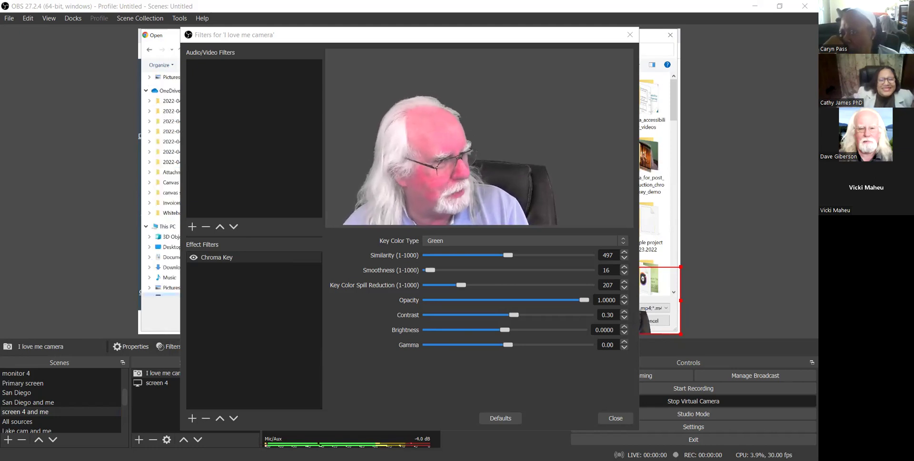
double_click(409, 167)
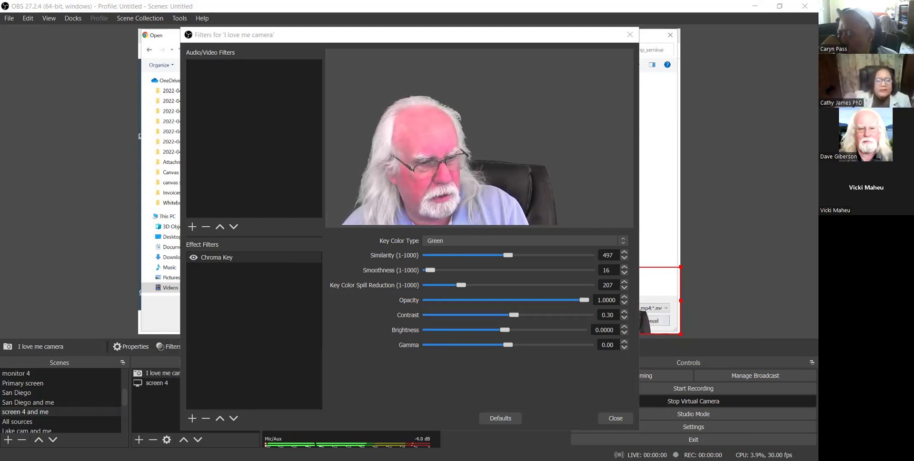
Dismiss the file-open dialog, leaving the Chroma Key filter at similarity 497.
key(Return)
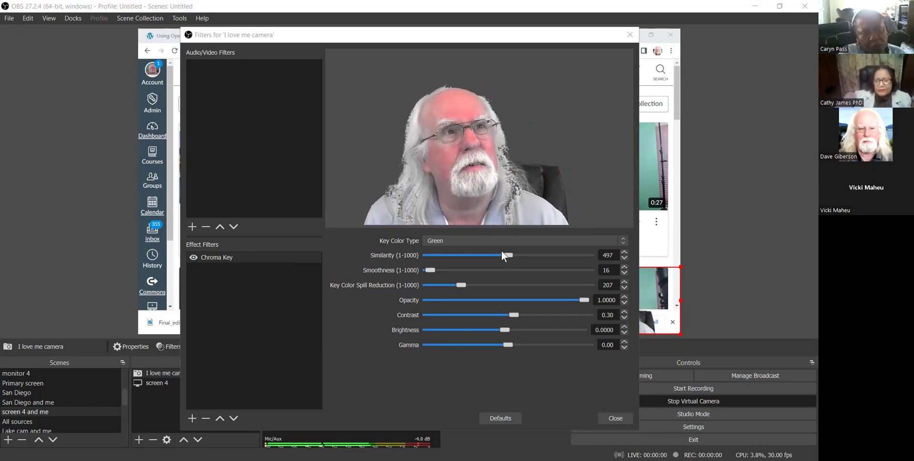
Lower the I love me camera's Chroma Key similarity to 464 and close the Filters window.
drag(510, 255, 503, 259)
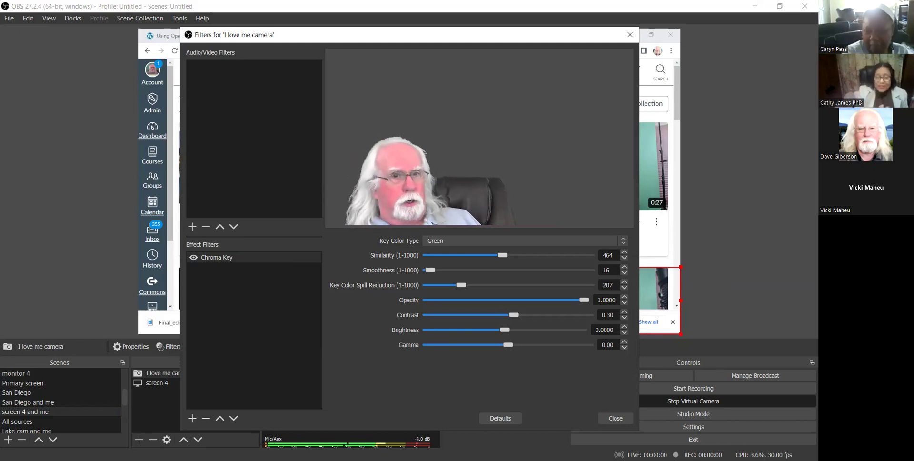
click(615, 418)
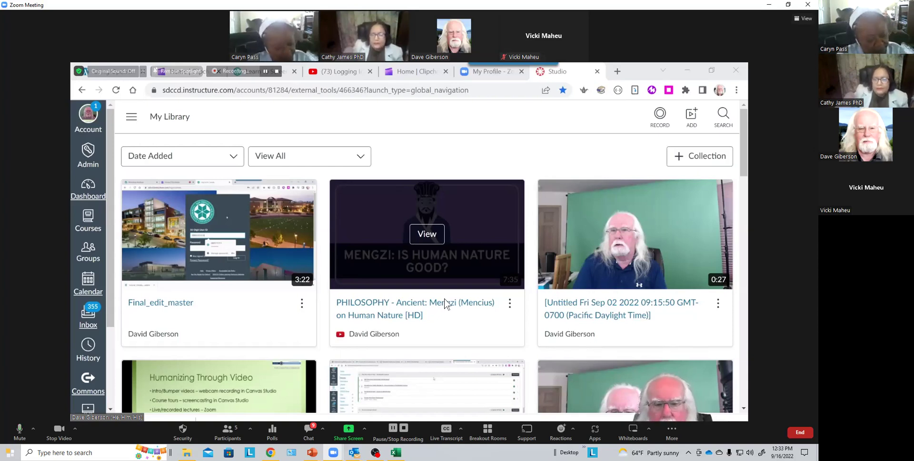
Enable Auto-Transcription from the Live Transcript options and close the panel.
click(448, 429)
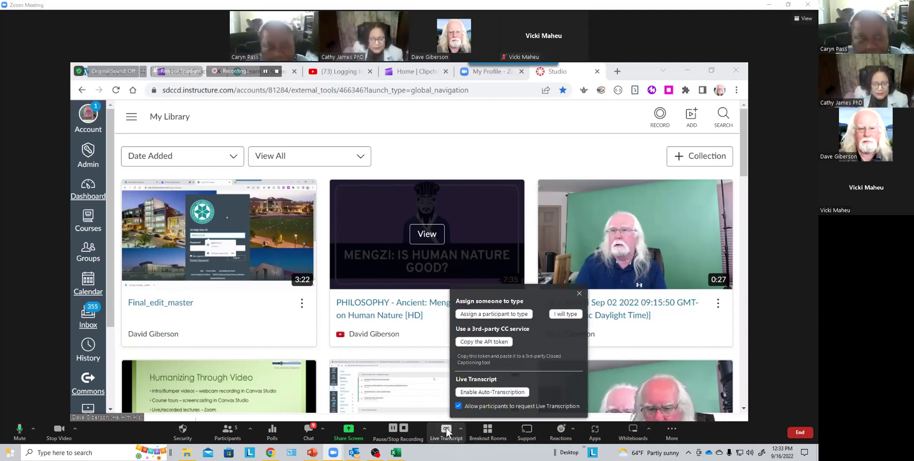
click(499, 392)
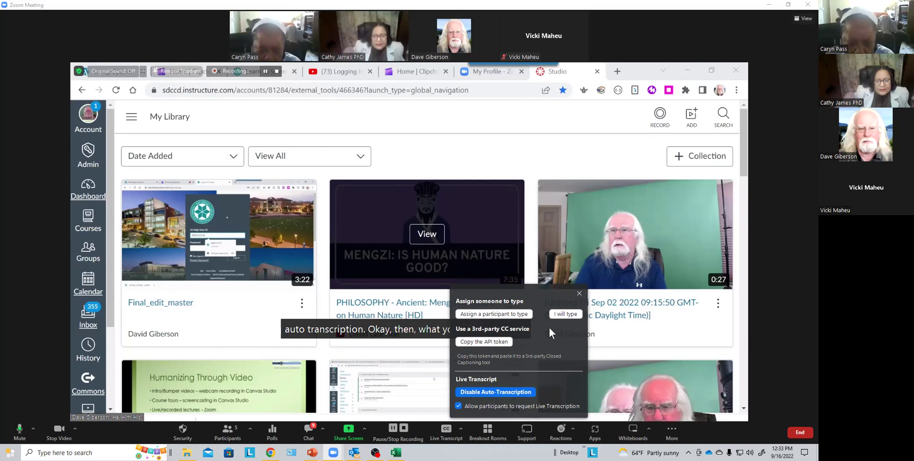
click(579, 292)
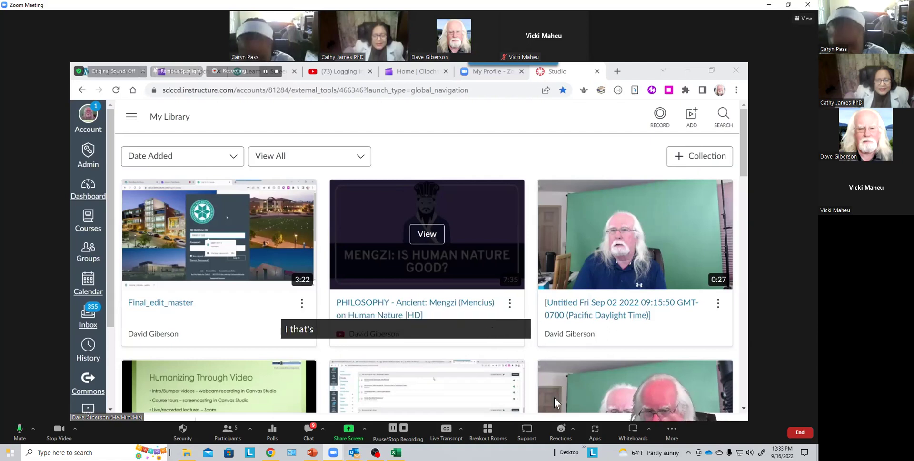
Hide the live subtitles from the caret menu, then reopen the subtitle choices.
click(461, 428)
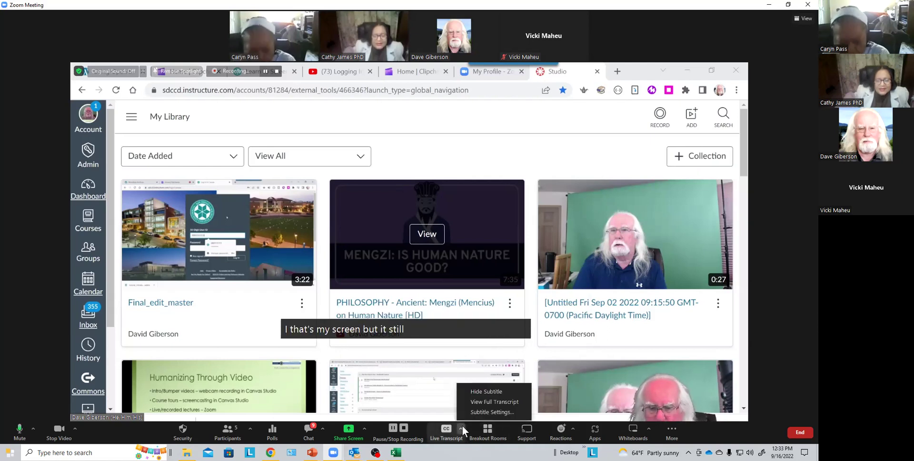
click(482, 392)
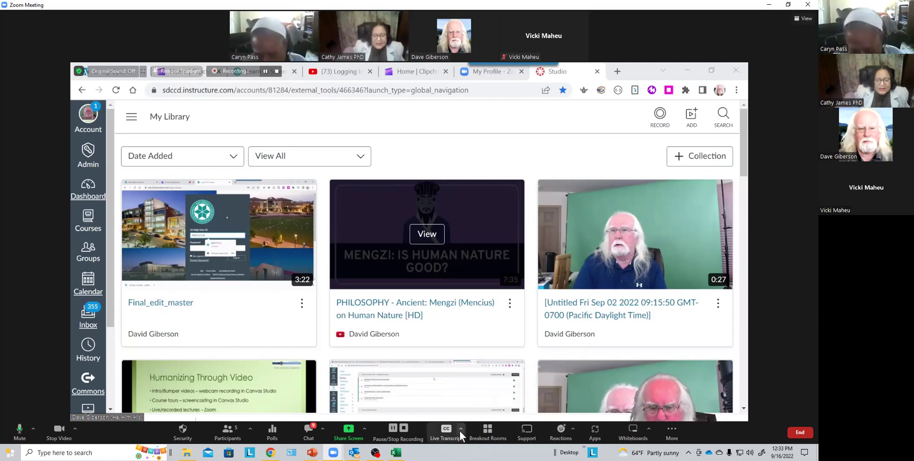
click(461, 428)
Show the live subtitles again, then choose Hide Subtitle from the caret menu.
click(487, 391)
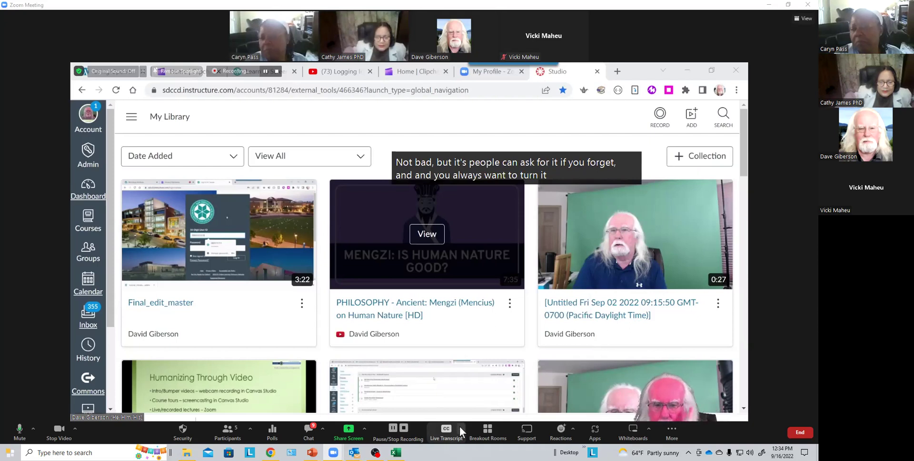
click(461, 427)
click(488, 391)
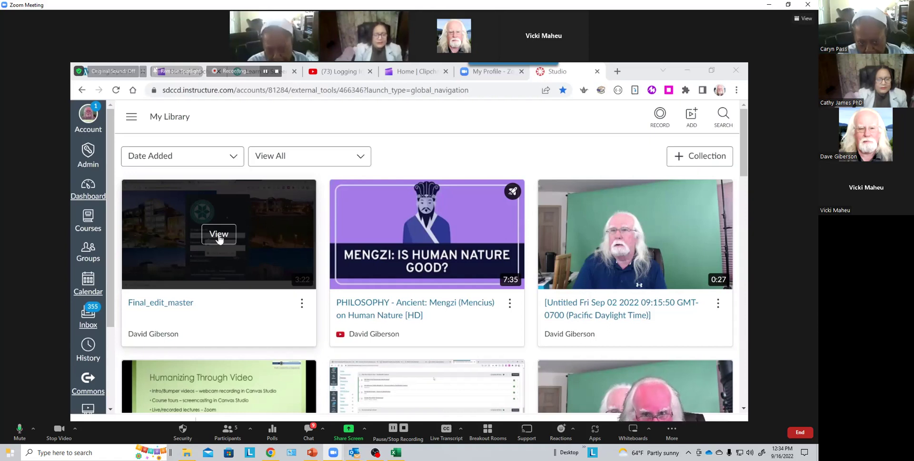
Request automatic English captions for Final_edit_master, then return to My Library.
click(218, 239)
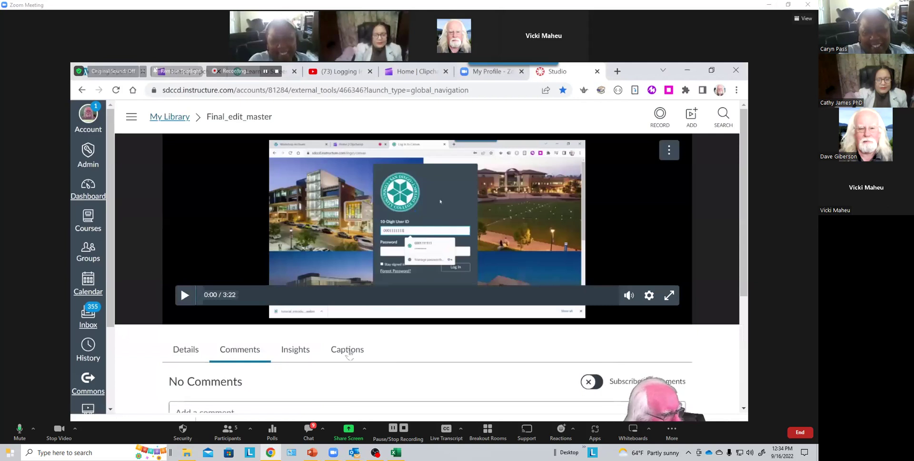
click(349, 354)
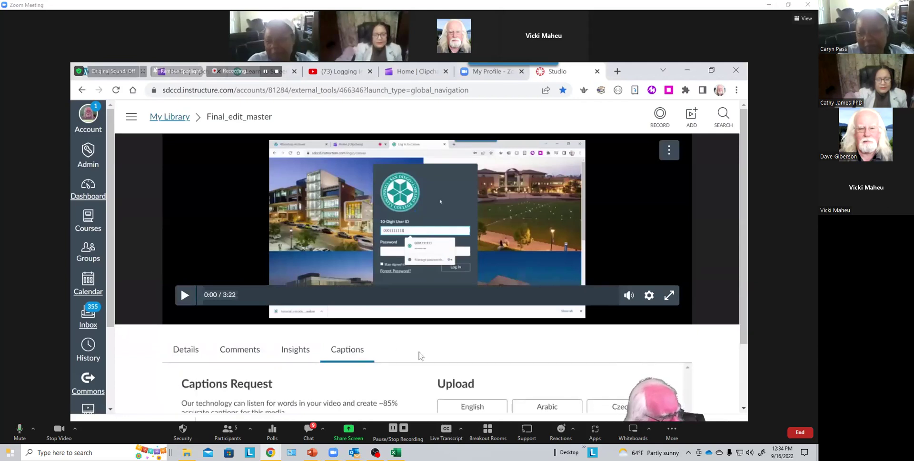
scroll(420, 356, down, 2)
click(350, 360)
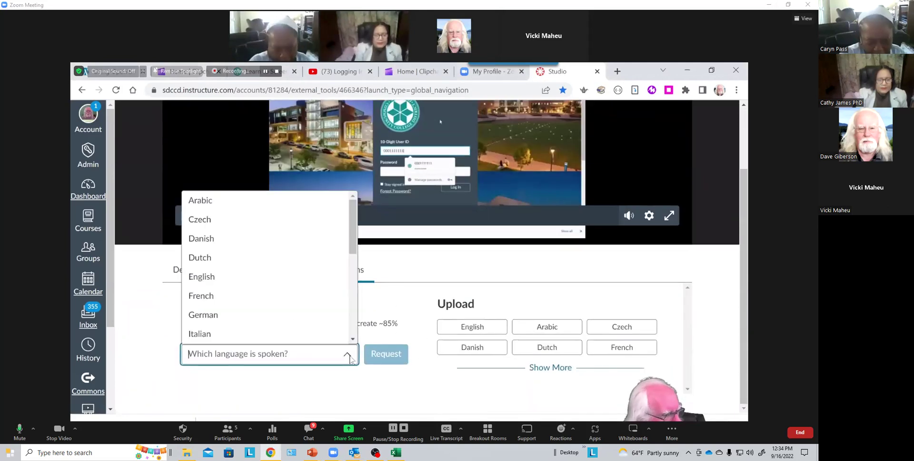
click(256, 281)
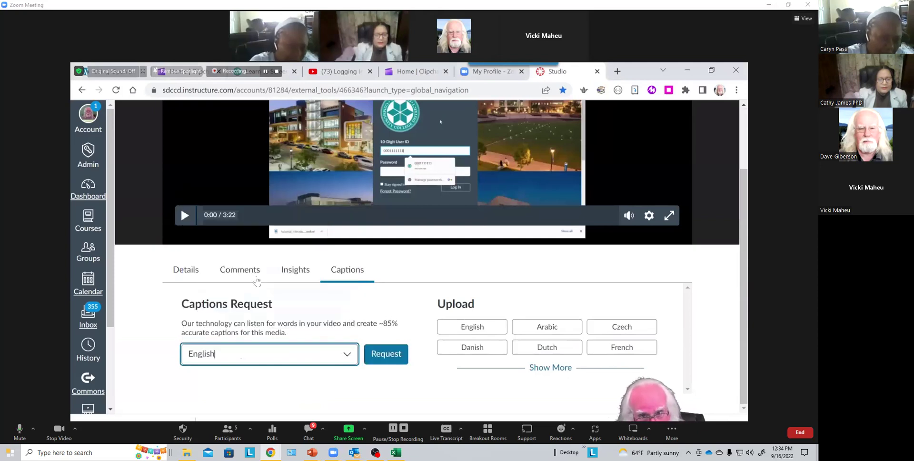
click(386, 355)
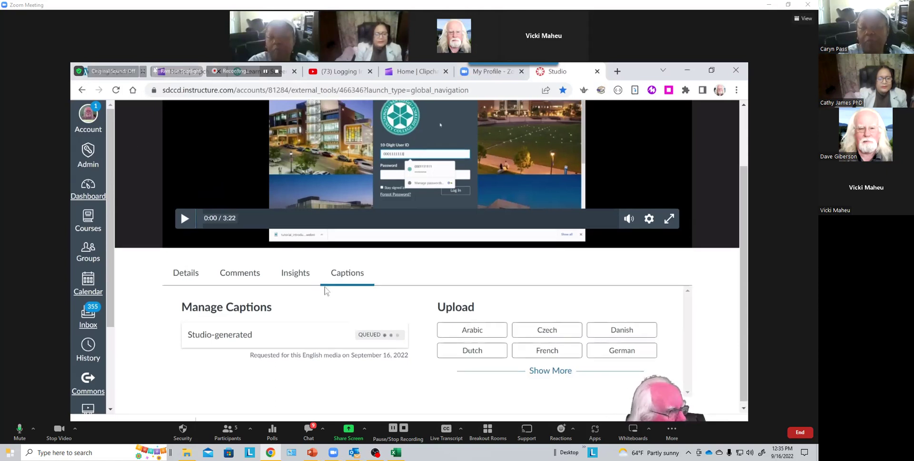
scroll(220, 140, up, 2)
click(169, 117)
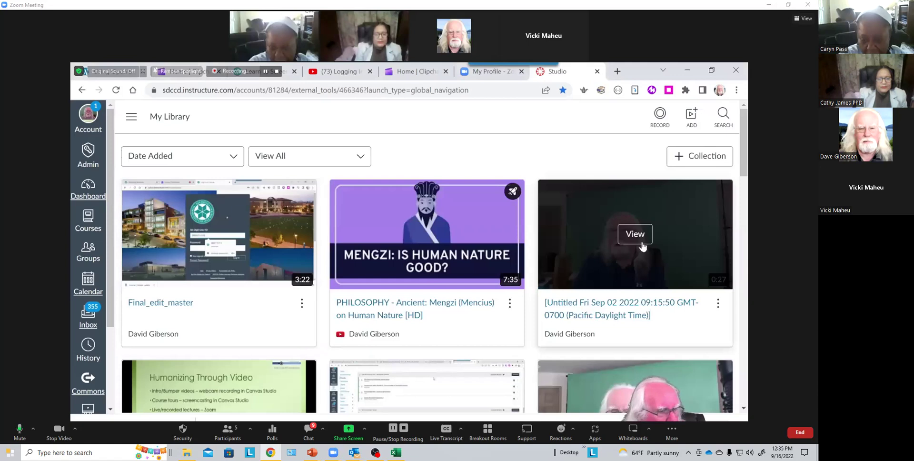
Open the untitled Sep 02 video and show its Captions tab.
click(635, 234)
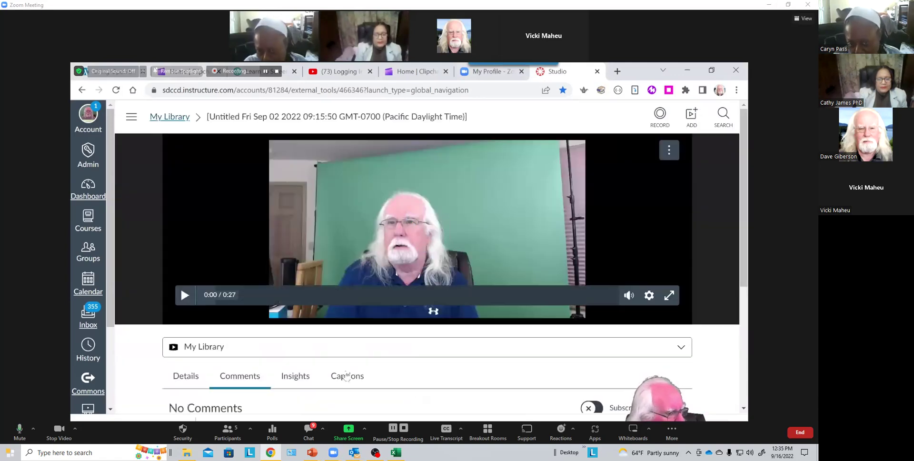
click(348, 376)
scroll(432, 380, down, 2)
scroll(433, 332, up, 1)
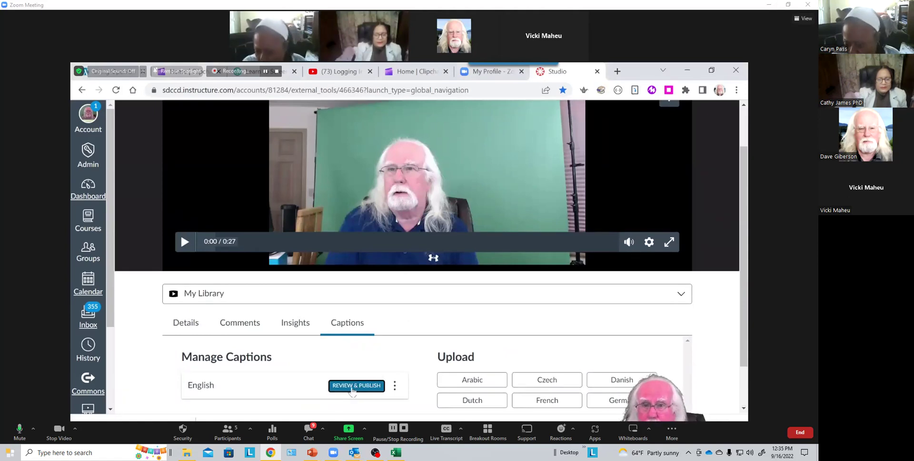
Review the English captions, scrolling through the timed lines and selecting the 0:10 line.
click(353, 385)
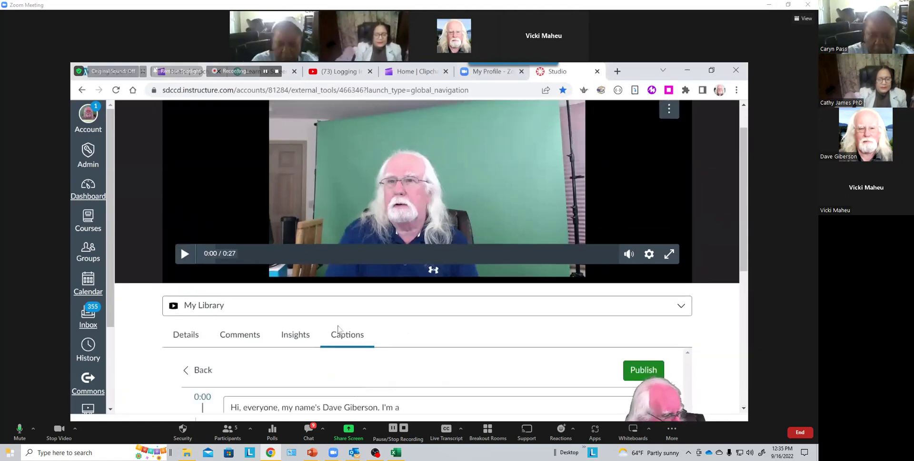
scroll(431, 358, down, 5)
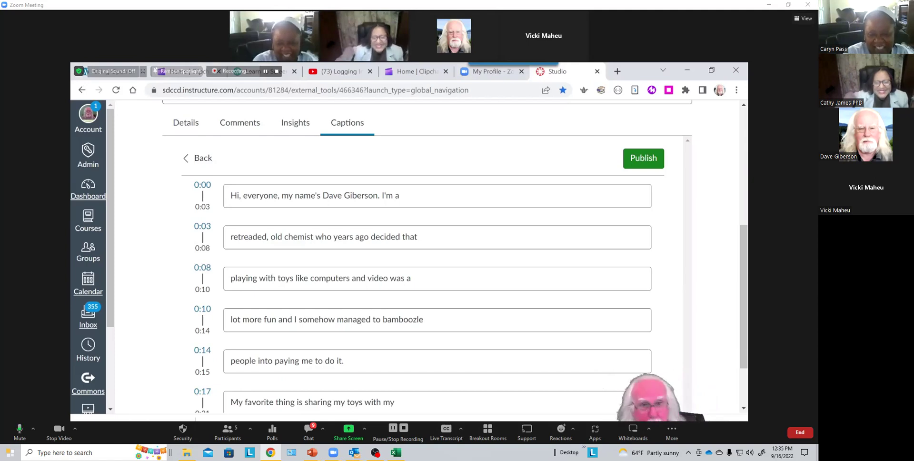
scroll(428, 262, down, 2)
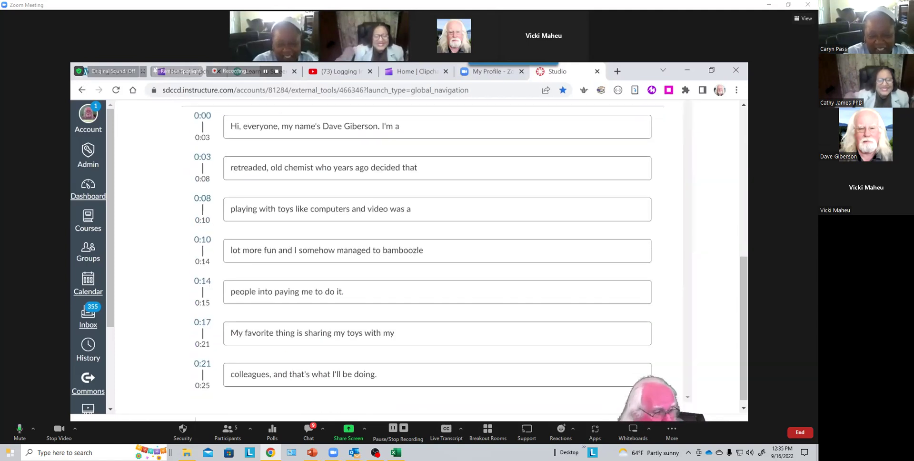
click(404, 242)
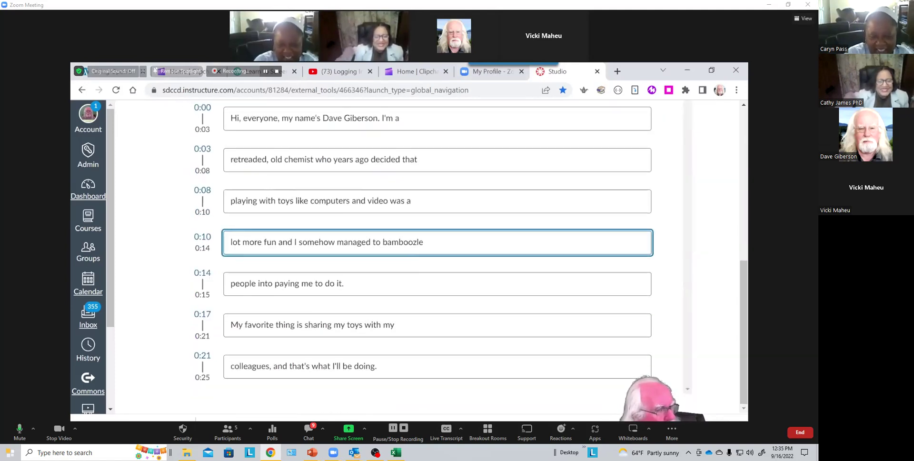
drag(743, 334, 740, 178)
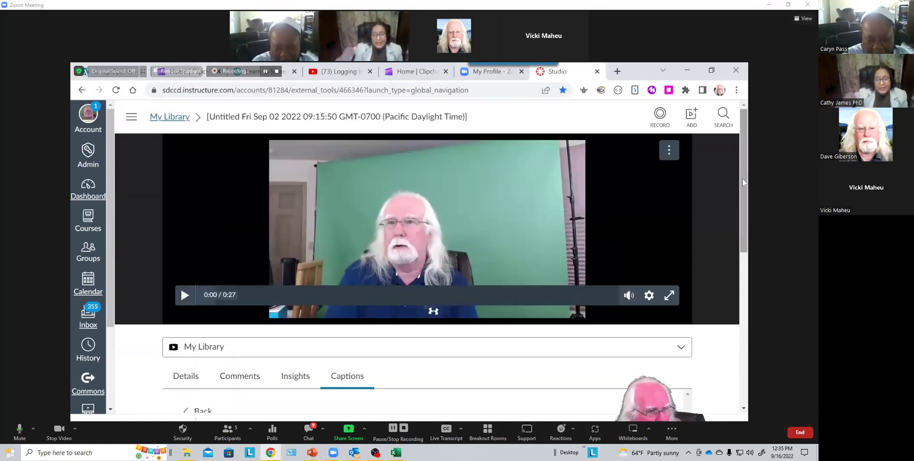
Publish the untitled Sep 02 video's English captions, reload, and reopen the video.
scroll(704, 228, down, 2)
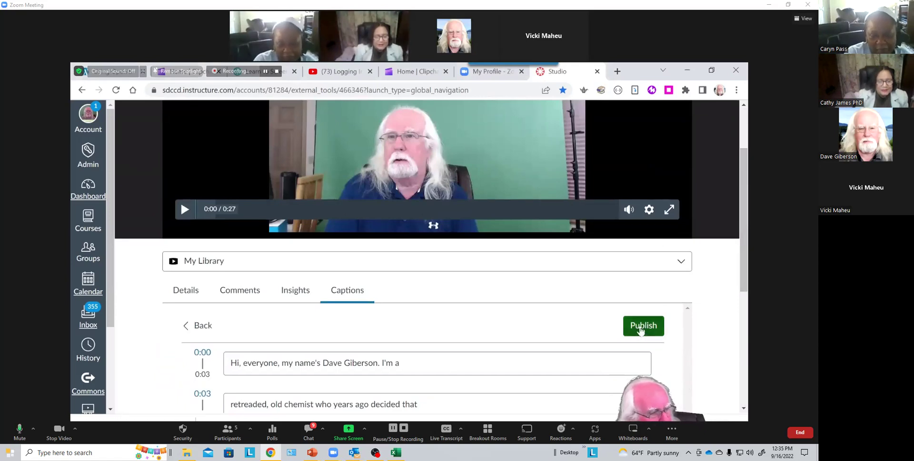
click(641, 329)
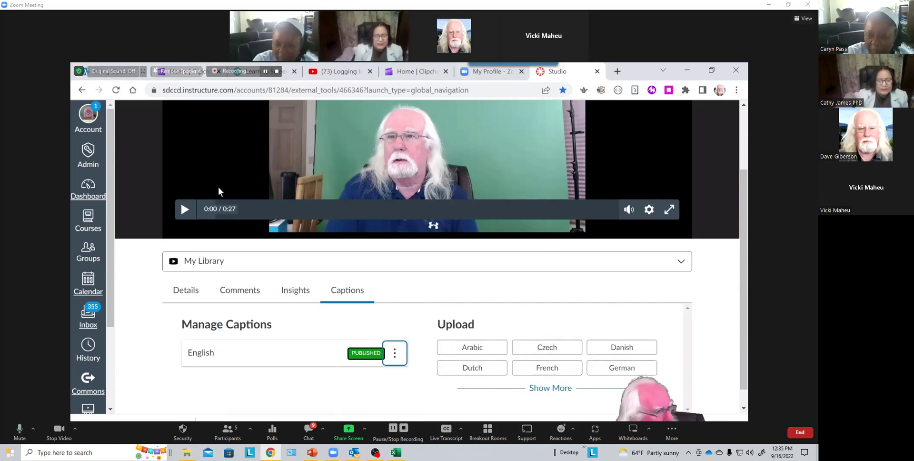
click(116, 90)
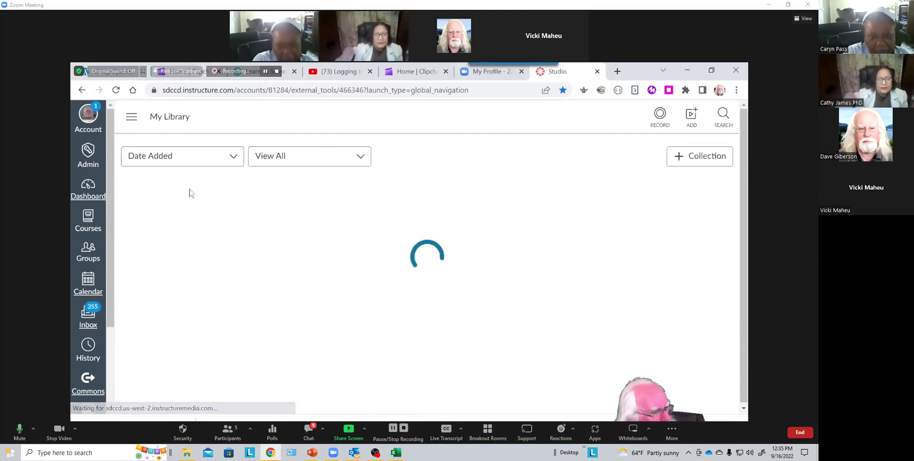
click(637, 237)
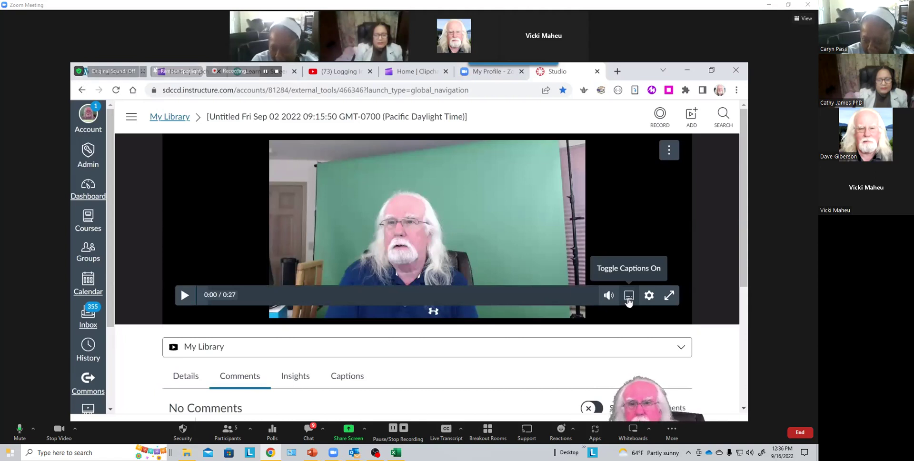
Turn on CC in the player, play the untitled video, and pause at 0:04.
click(628, 296)
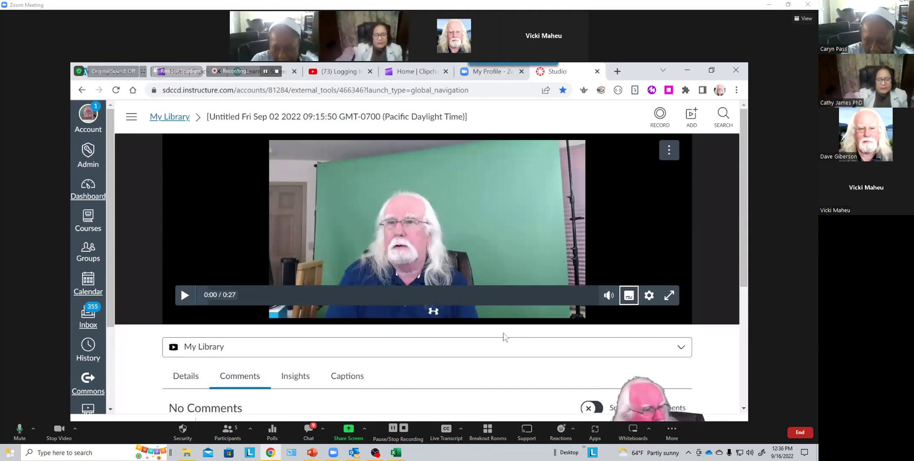
click(190, 296)
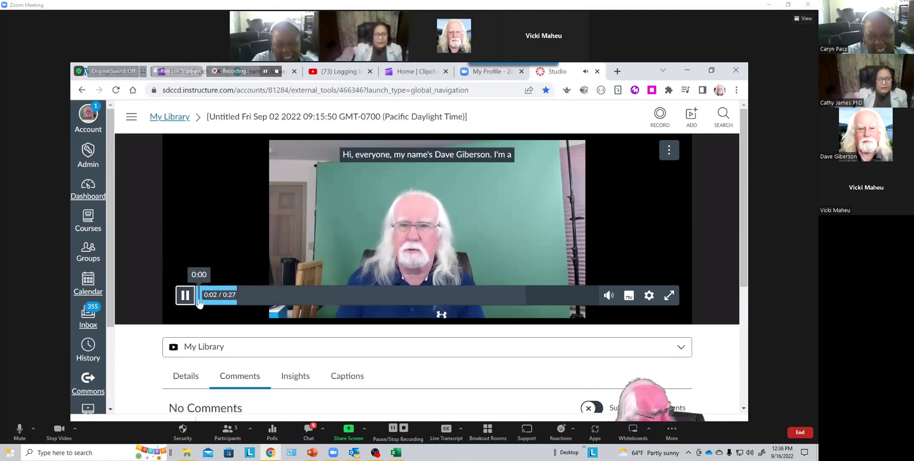
click(187, 298)
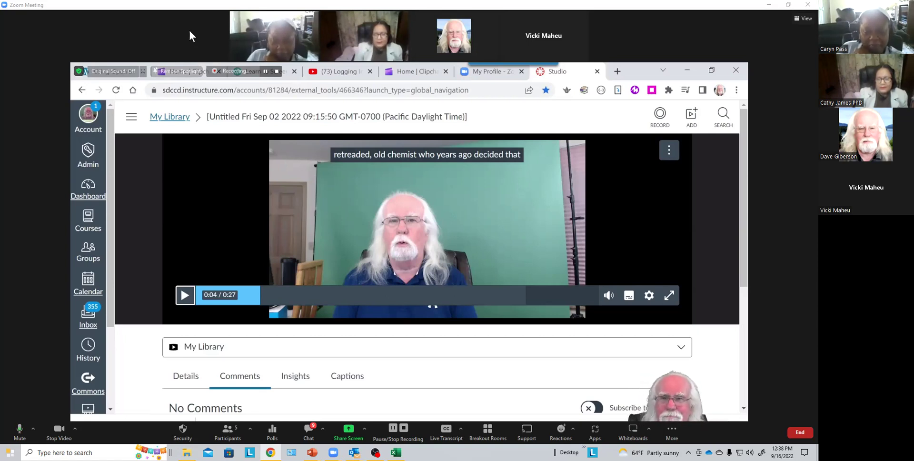
Switch Zoom's shared-screen view to full screen with Alt+F.
mouse_move(251, 15)
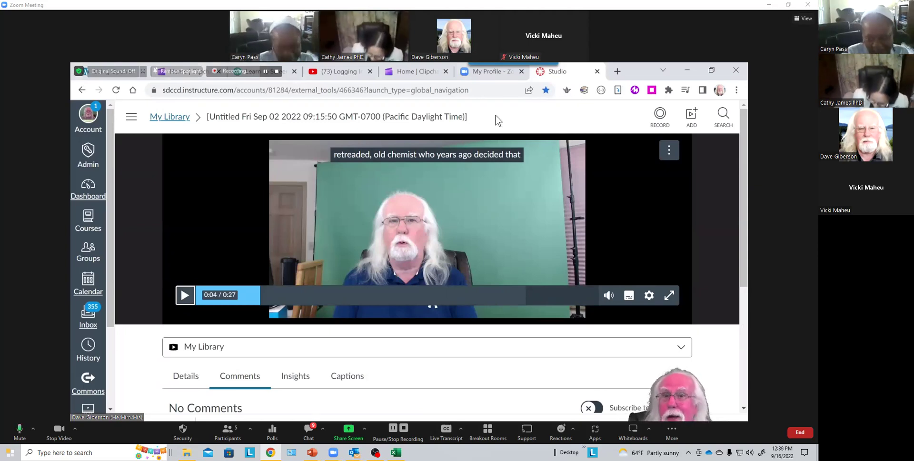
mouse_move(527, 42)
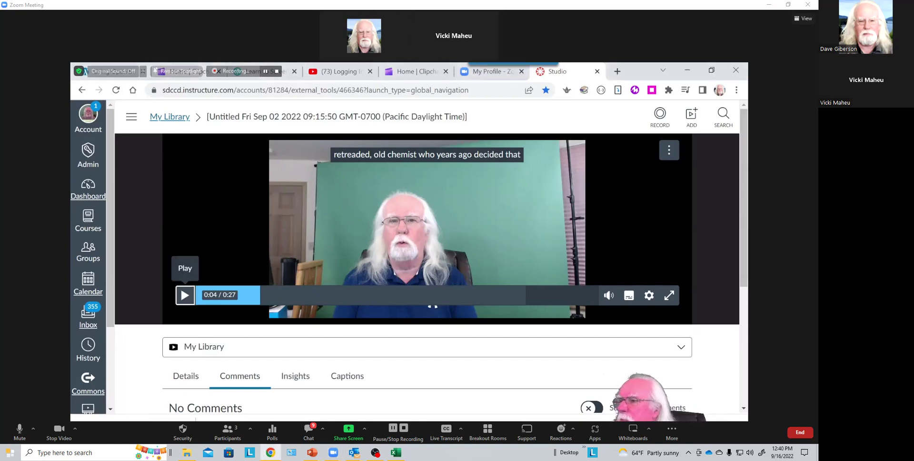
key(alt+f)
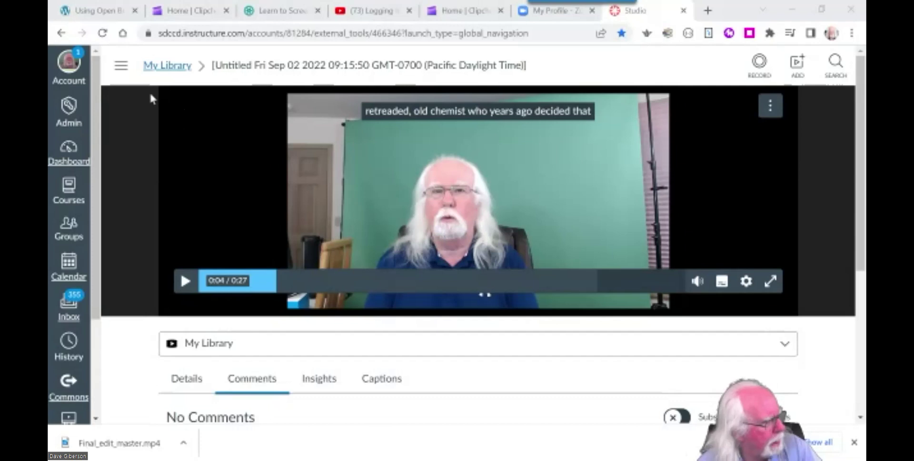
Go from the Learn to Screencast page through the Dashboard into Canvas Tutorial Sandbox.
click(283, 12)
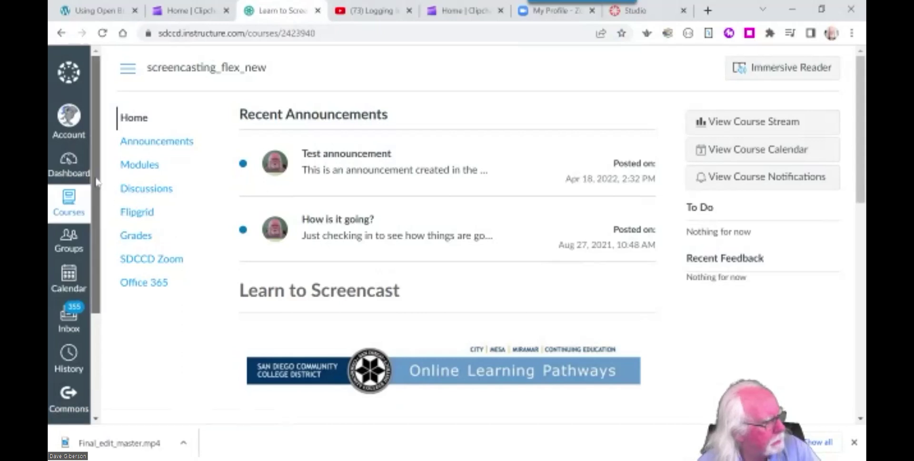
scroll(96, 198, down, 1)
scroll(96, 197, down, 1)
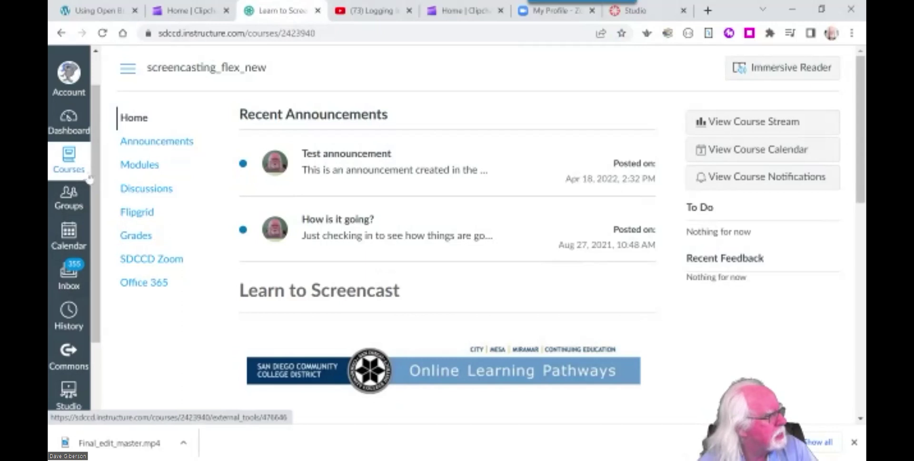
click(70, 125)
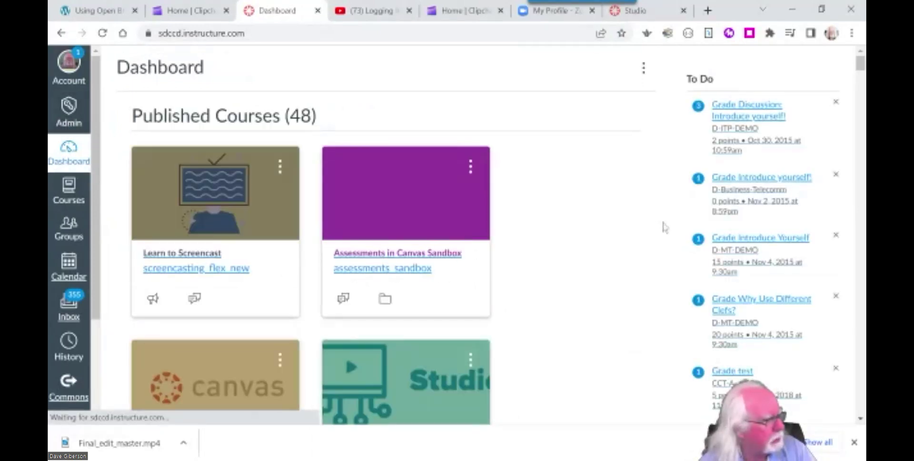
scroll(588, 259, down, 4)
click(227, 220)
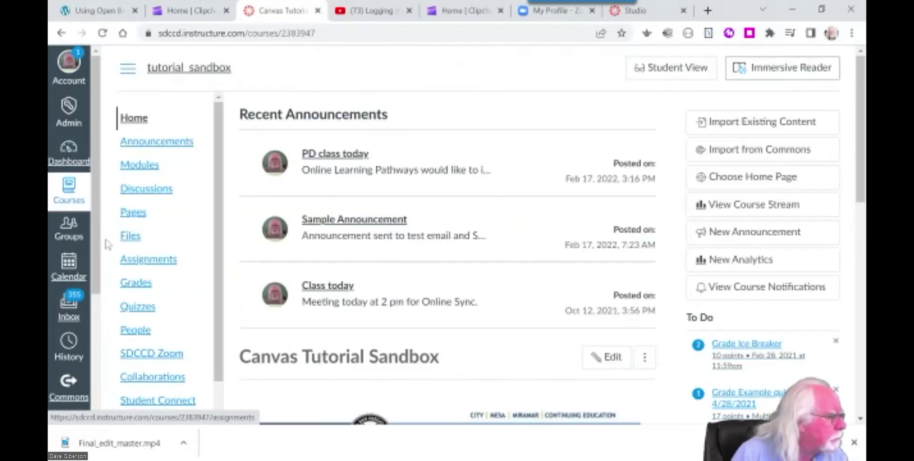
Open the course Grades page and scroll through the gradebook grid.
click(140, 285)
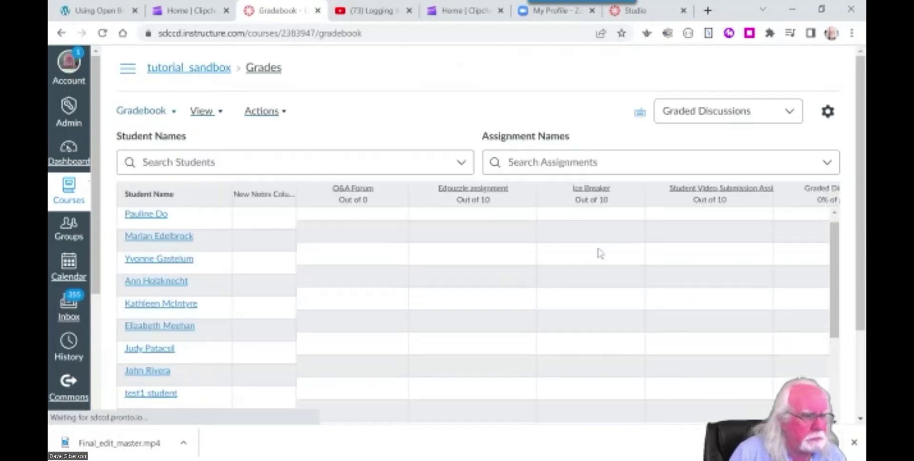
scroll(595, 259, down, 3)
scroll(608, 268, up, 3)
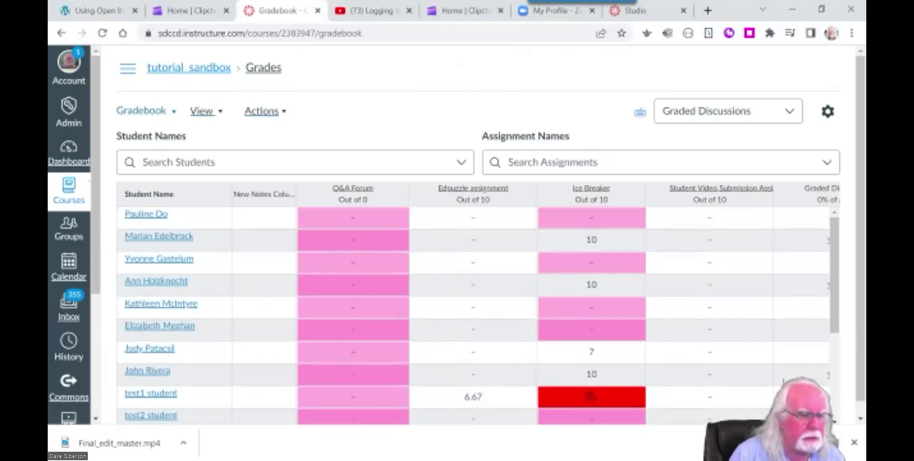
scroll(475, 418, down, 3)
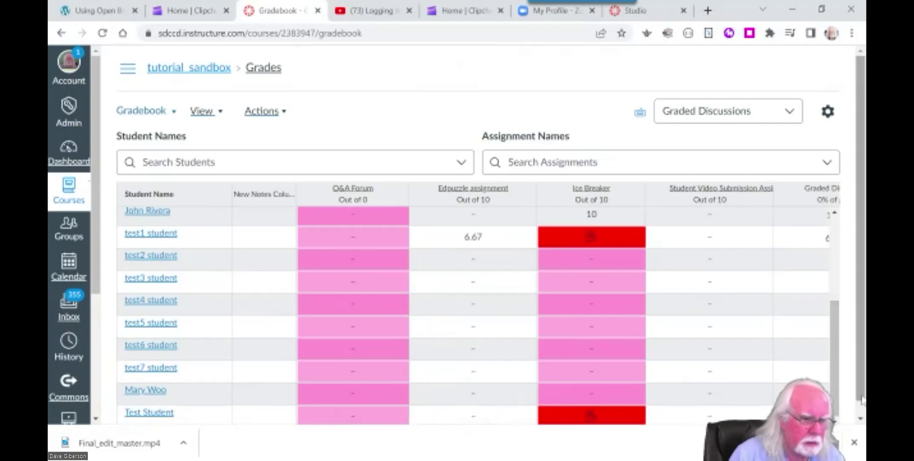
scroll(857, 414, down, 1)
drag(486, 421, 401, 437)
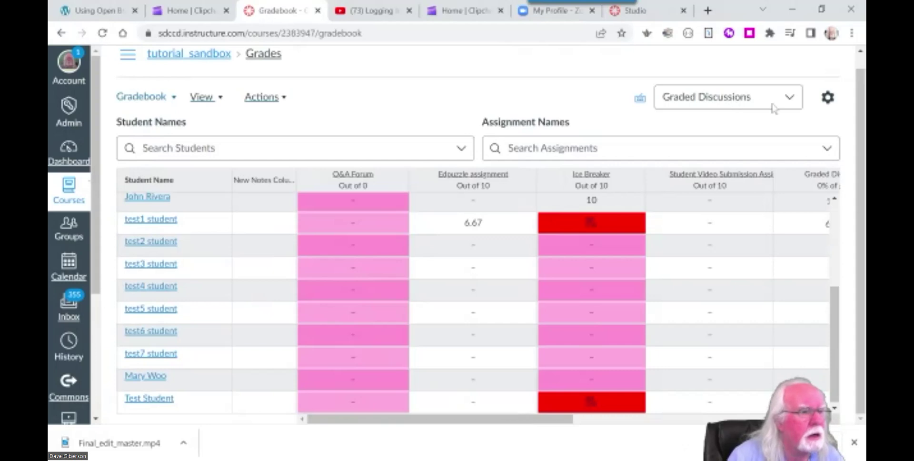
Show All Assignment Groups and select test2 student's Define Screencasting cell.
click(799, 98)
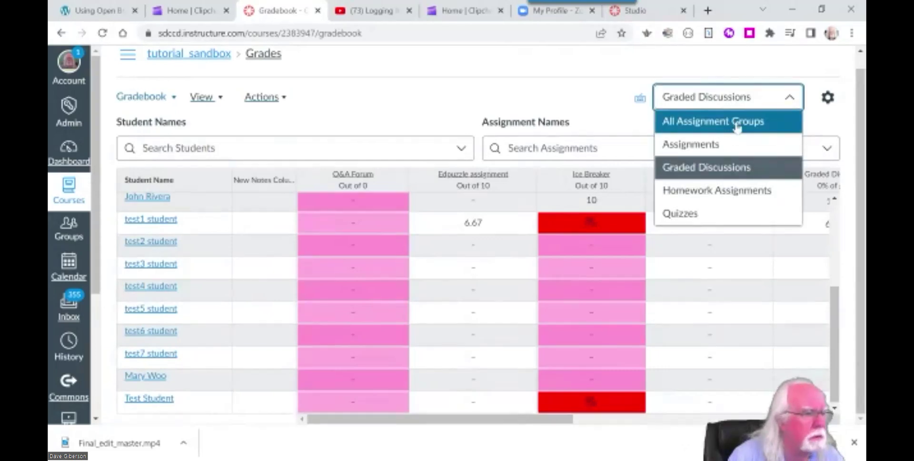
click(724, 123)
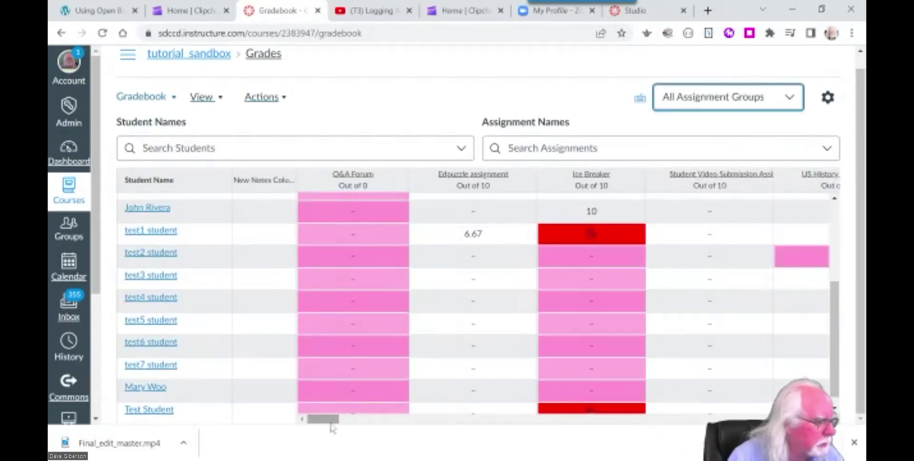
drag(331, 424, 614, 456)
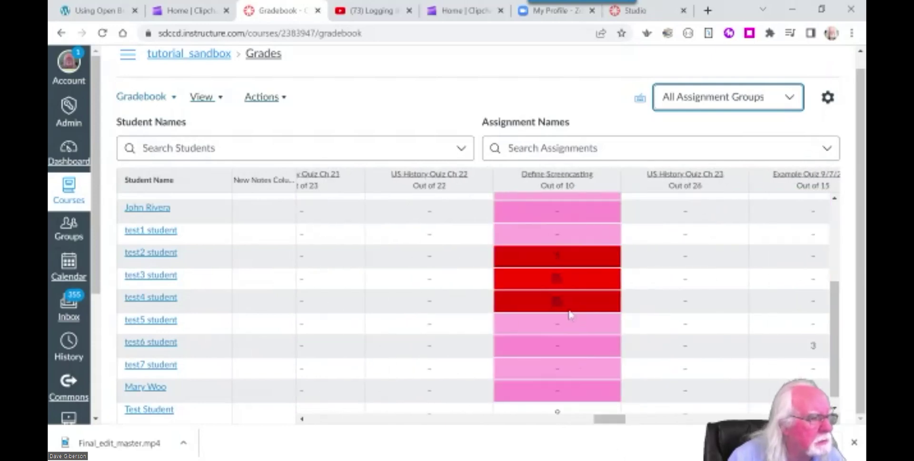
click(557, 257)
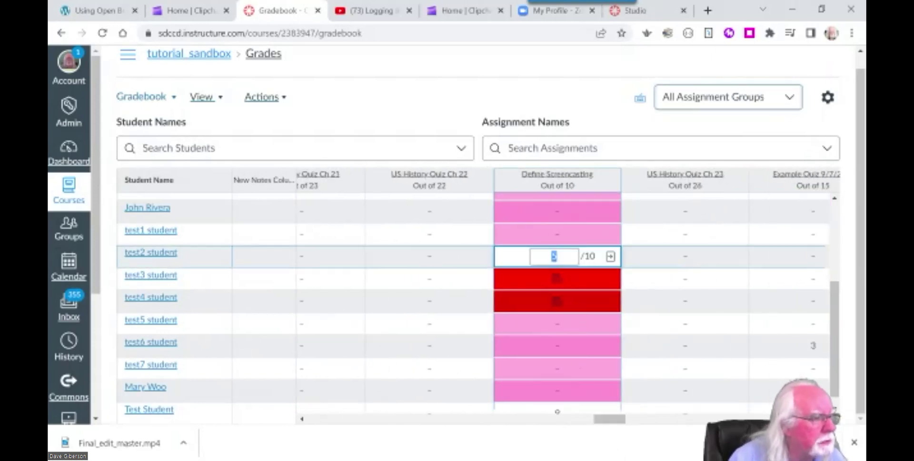
click(610, 256)
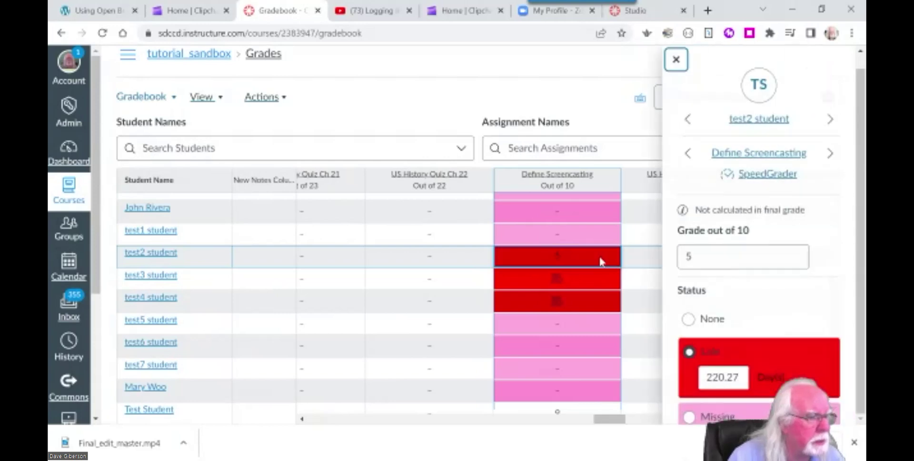
click(761, 175)
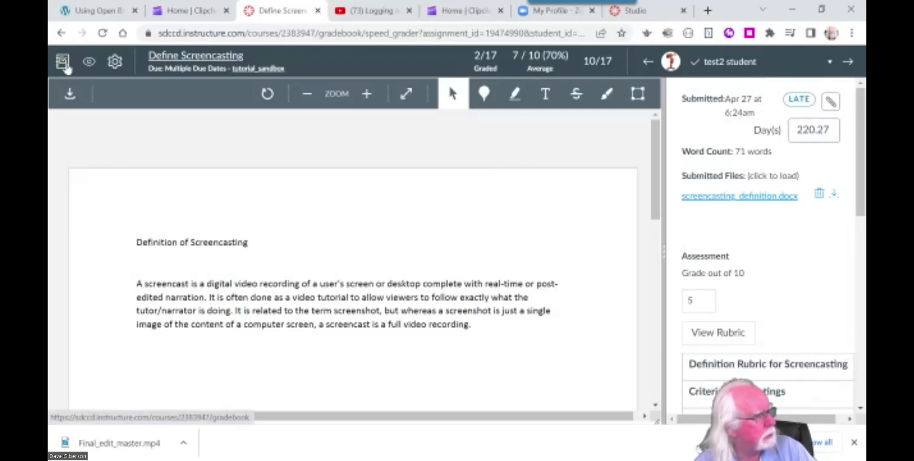
click(62, 61)
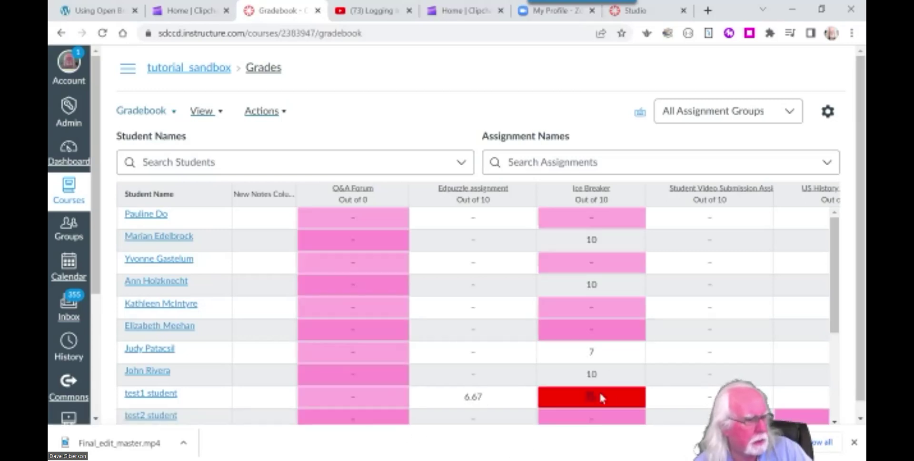
click(592, 399)
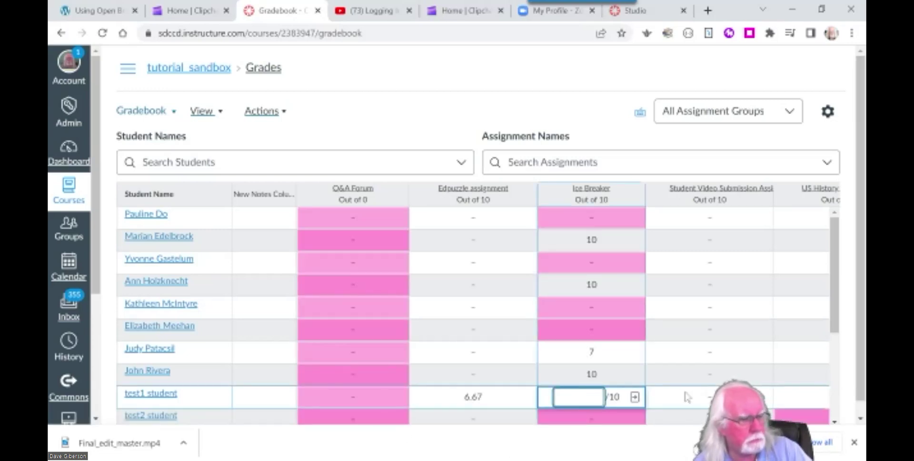
click(635, 398)
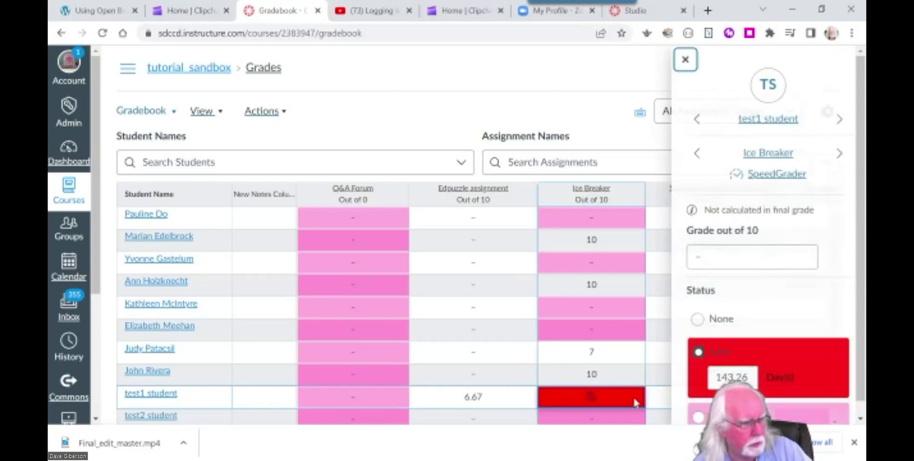
scroll(824, 314, down, 3)
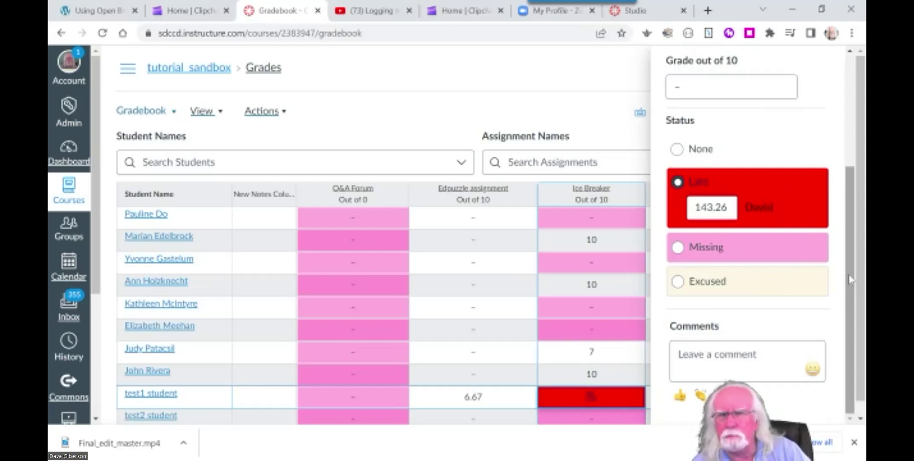
drag(850, 280, 853, 304)
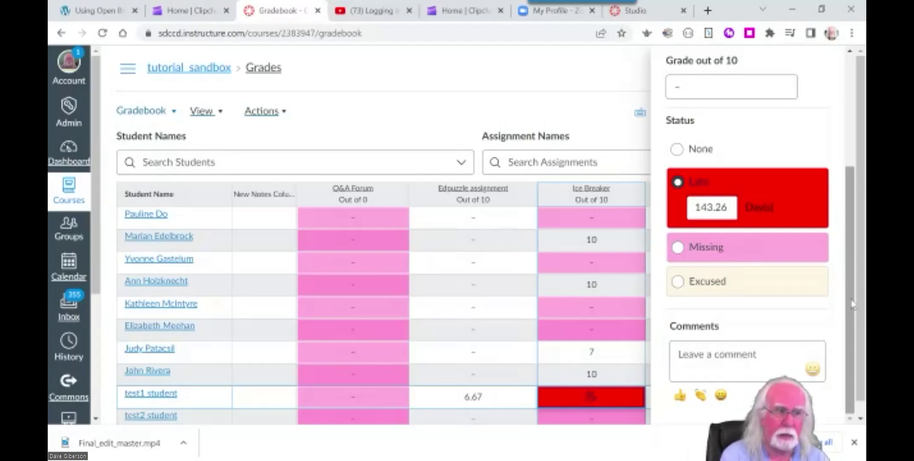
click(567, 108)
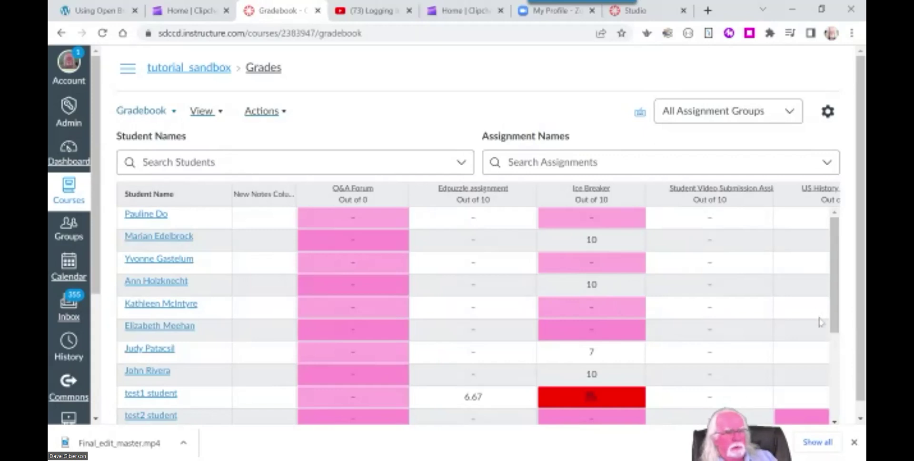
Scroll the gradebook grid horizontally to browse the assignment columns.
scroll(835, 324, down, 4)
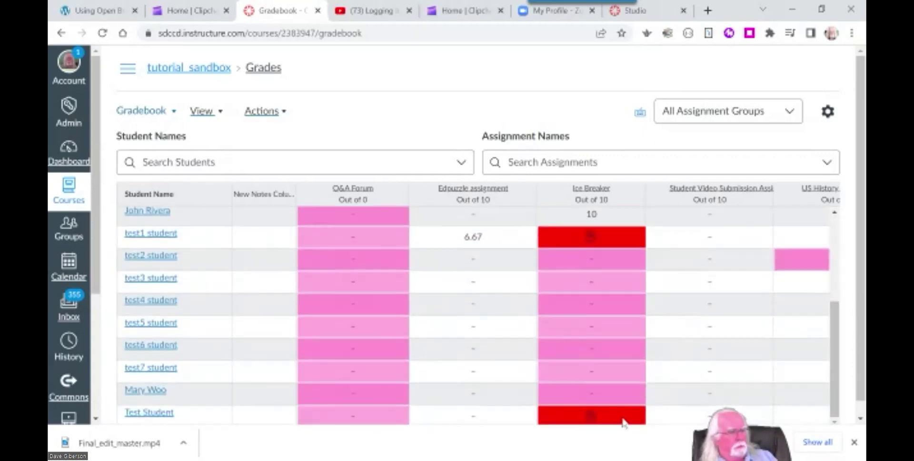
click(861, 419)
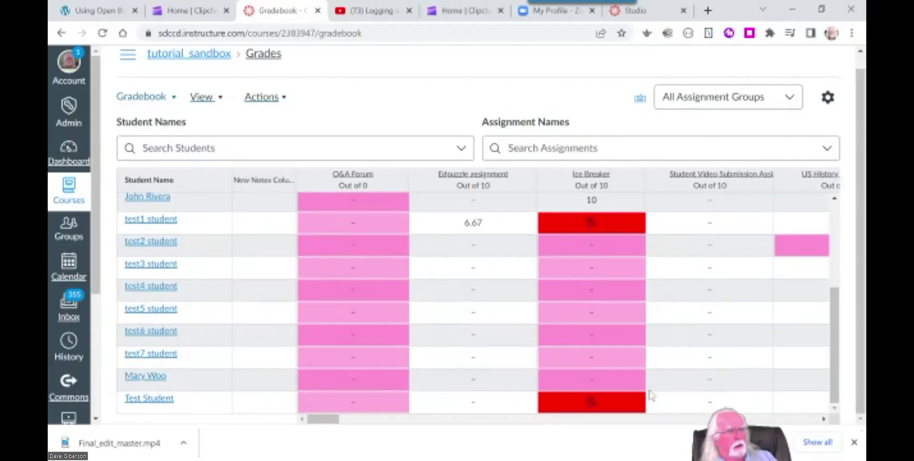
drag(327, 420, 714, 448)
drag(714, 419, 792, 419)
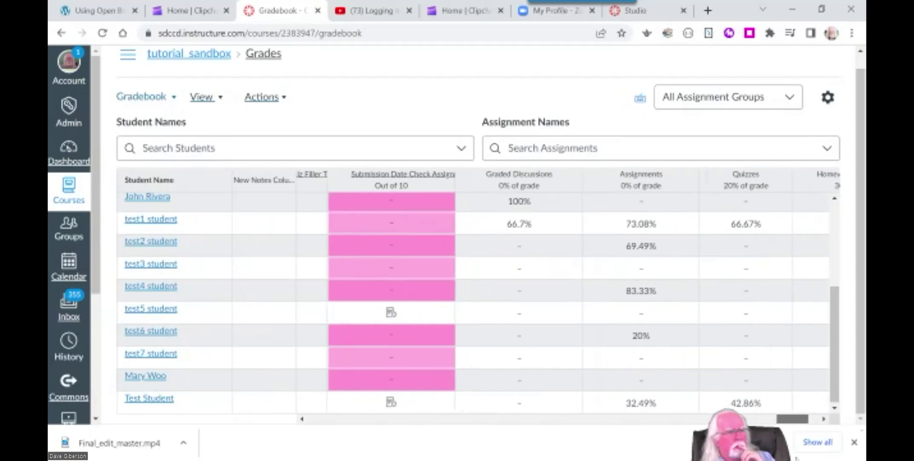
drag(796, 457, 736, 457)
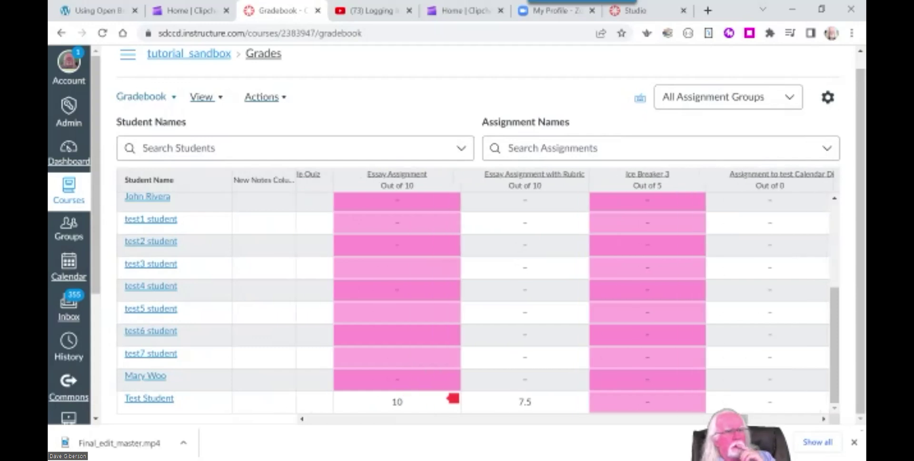
Filter the gradebook to the Assignments group and scroll to Define Screencasting.
click(796, 94)
click(695, 144)
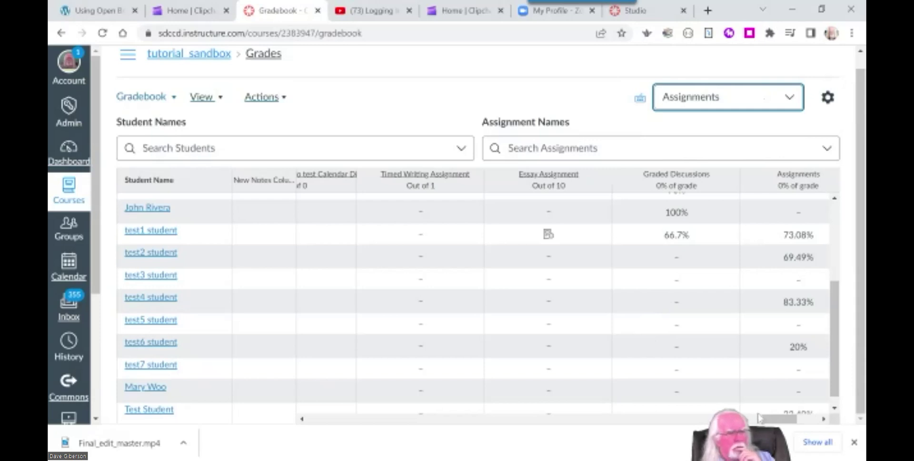
drag(776, 421, 737, 421)
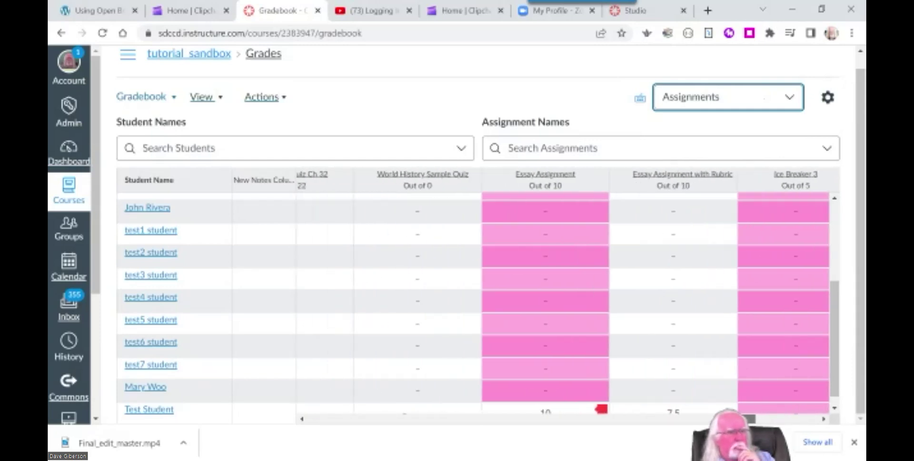
drag(737, 421, 620, 438)
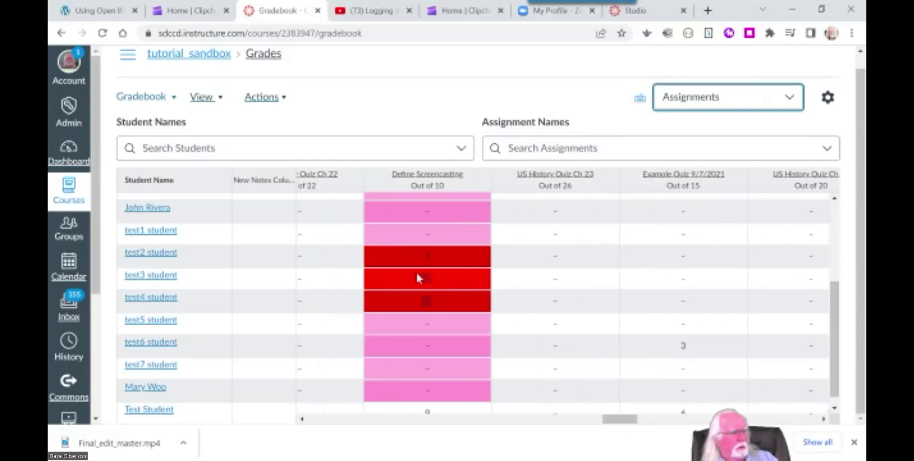
click(427, 282)
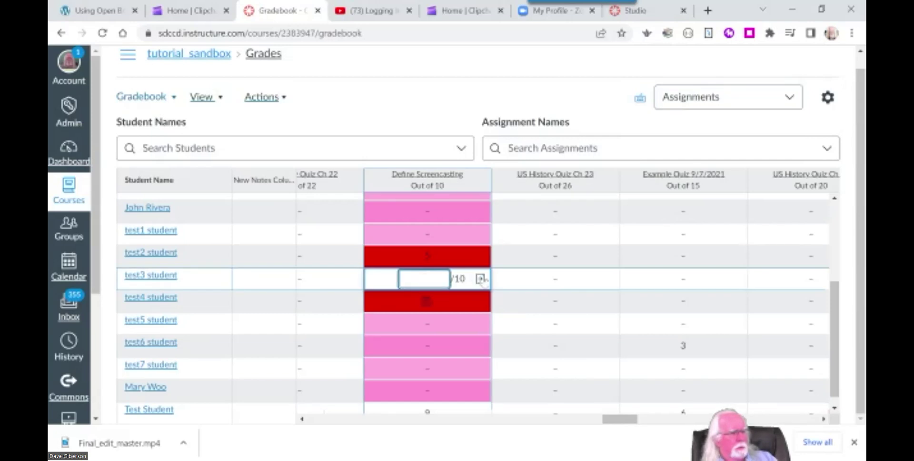
click(479, 279)
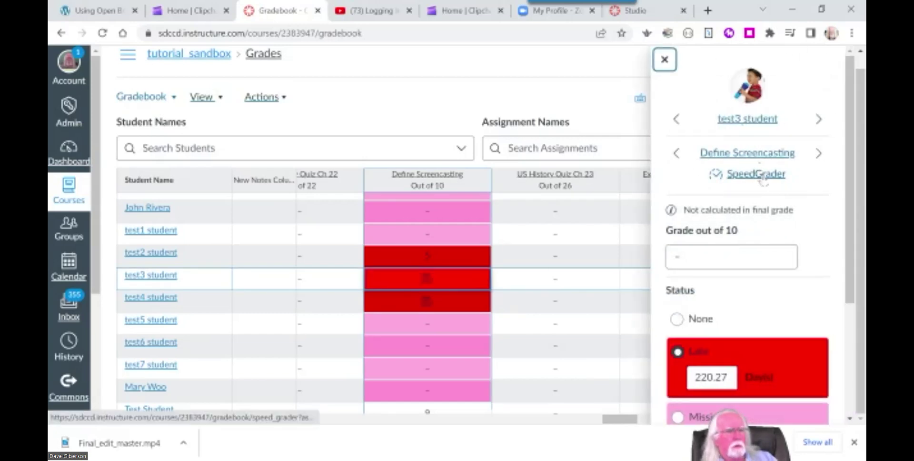
click(761, 175)
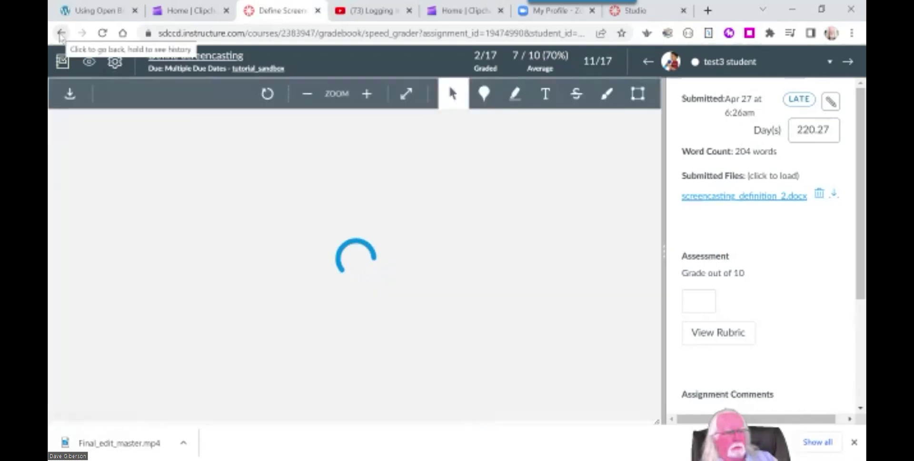
click(61, 33)
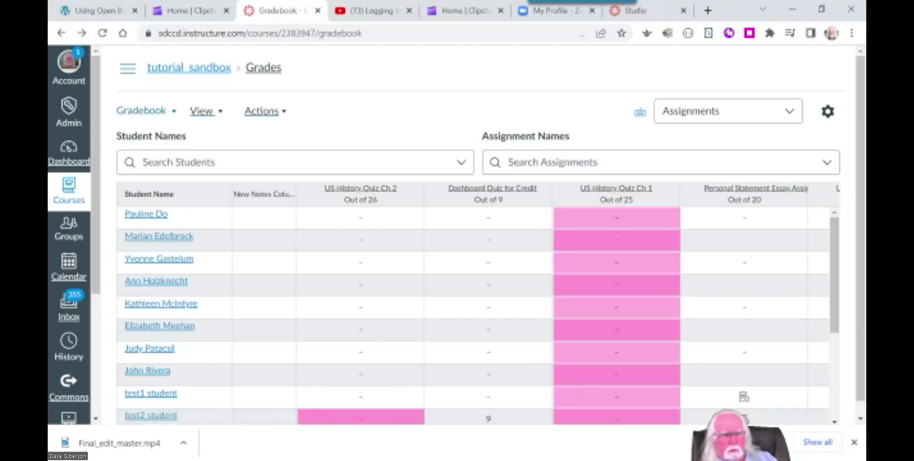
scroll(863, 337, down, 1)
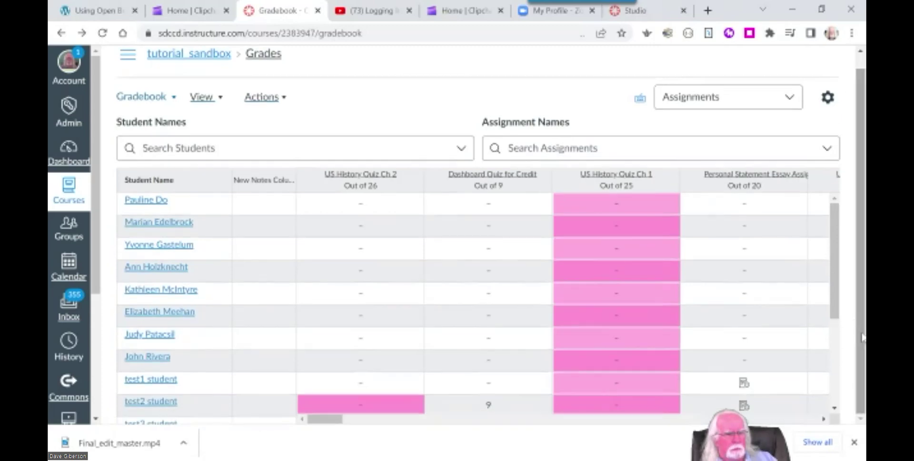
drag(835, 314, 843, 281)
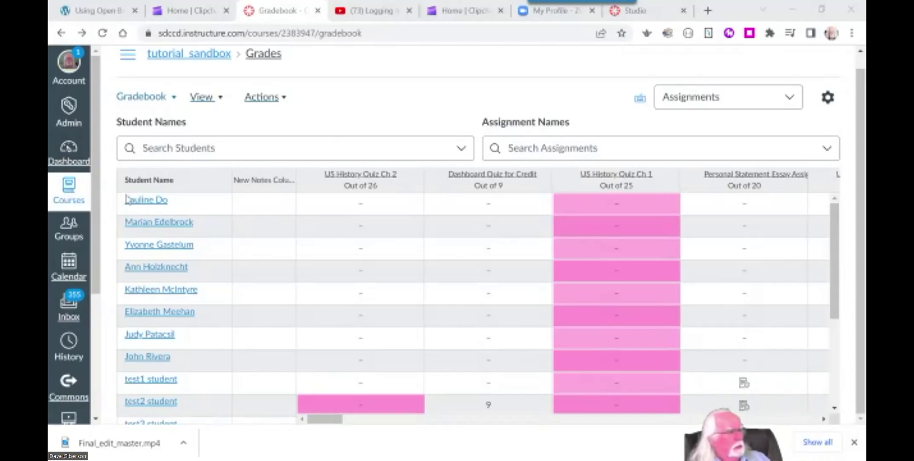
Go to the course's Assignments list and open the Define Screencasting assignment.
click(128, 56)
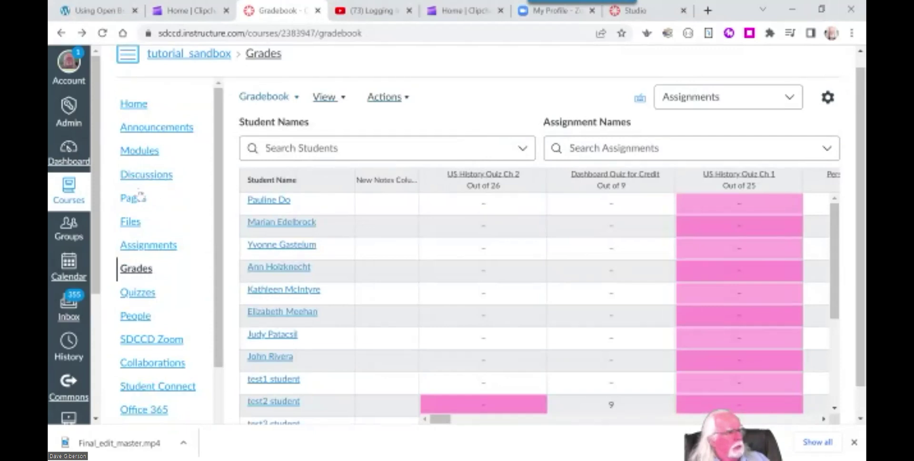
click(148, 245)
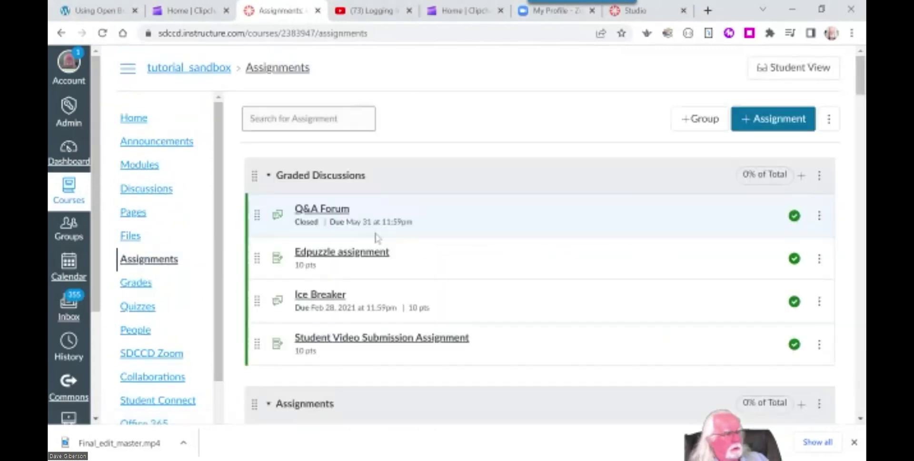
scroll(459, 229, down, 3)
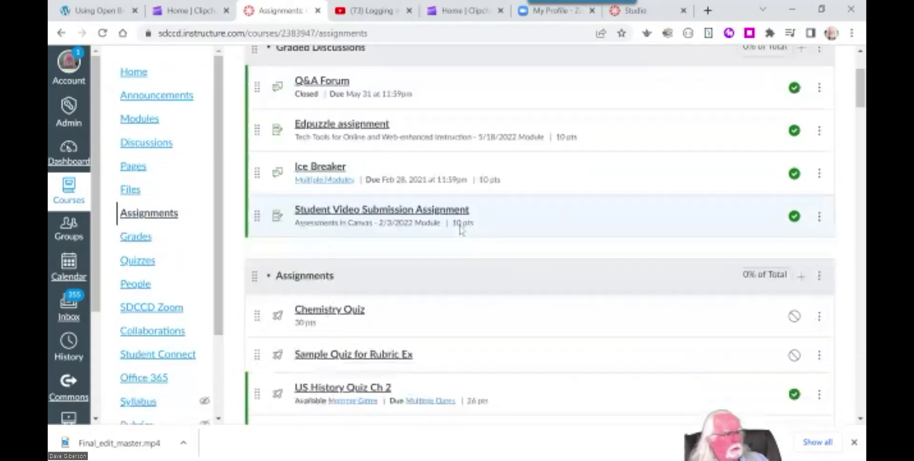
drag(862, 98, 824, 288)
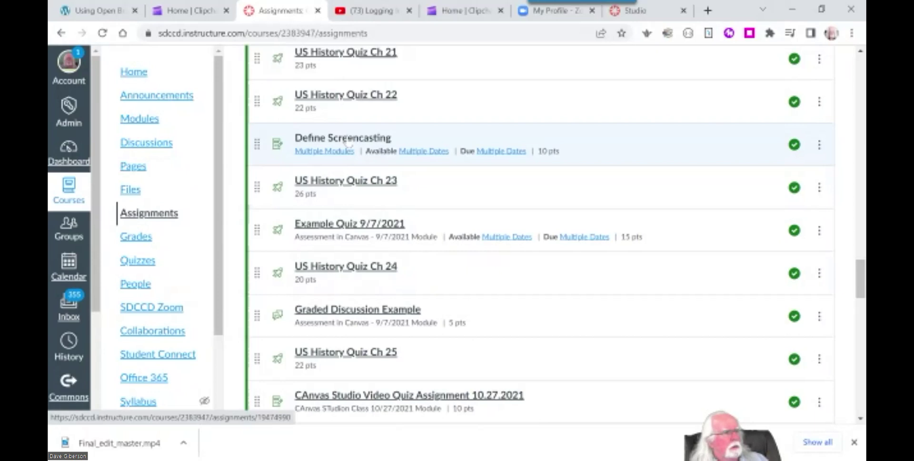
click(376, 139)
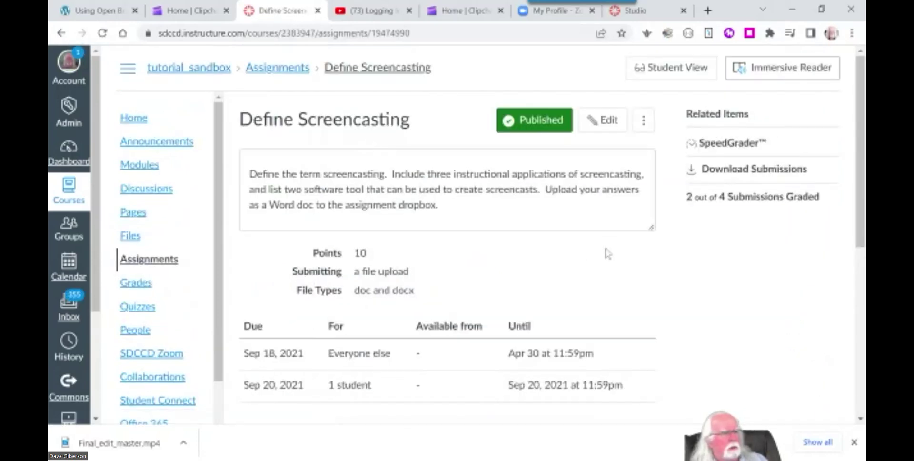
Start editing Define Screencasting and scroll down to its Assign section.
scroll(608, 253, down, 5)
scroll(605, 190, up, 5)
click(604, 122)
scroll(633, 316, down, 1)
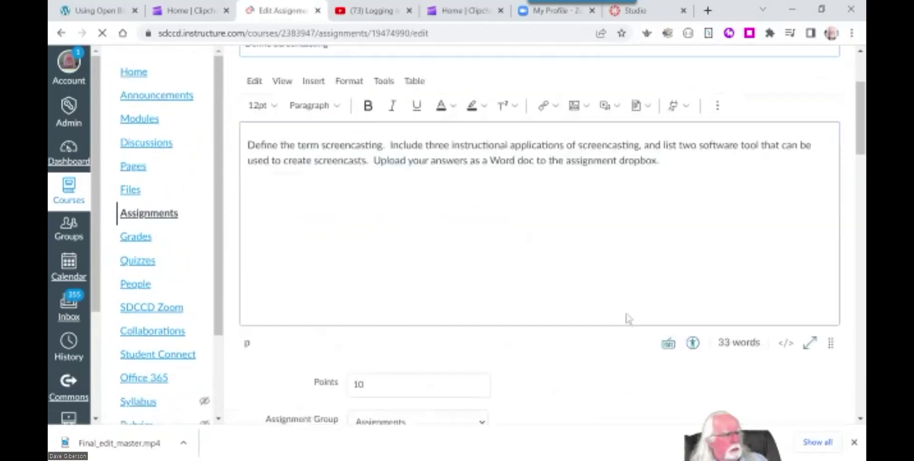
scroll(627, 318, down, 10)
scroll(627, 319, down, 3)
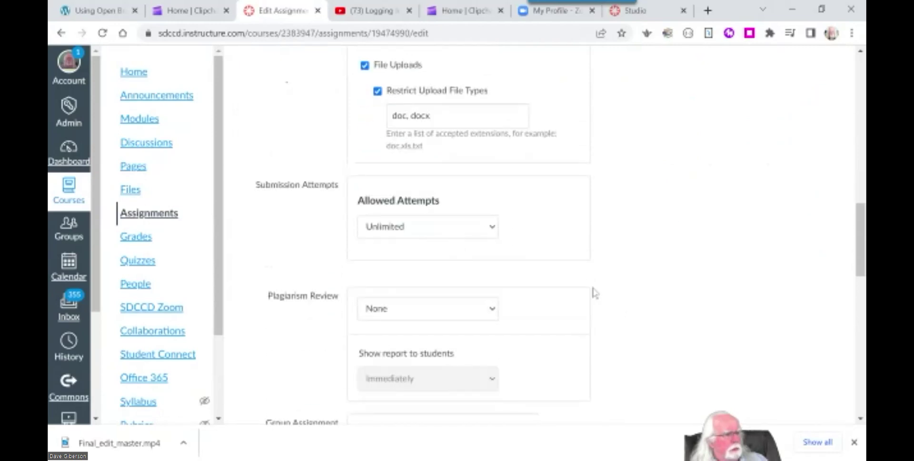
scroll(594, 293, down, 10)
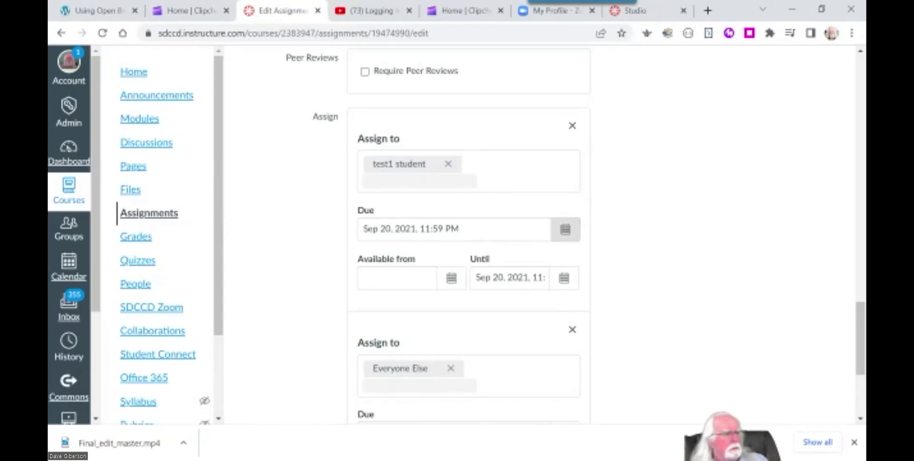
Set the single student's Due date to Sep 30, 2022 with the calendar picker.
click(567, 230)
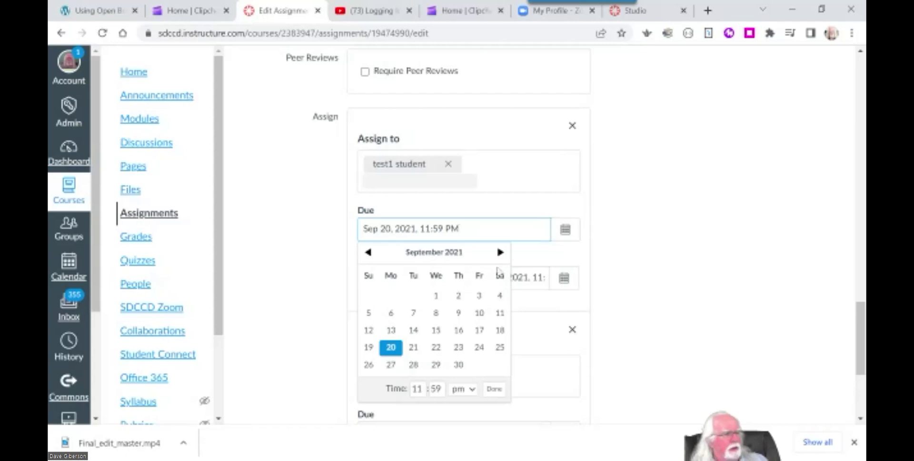
click(500, 252)
click(501, 252)
click(501, 252)
click(500, 252)
click(500, 252)
click(500, 252)
click(500, 252)
click(500, 252)
click(500, 252)
click(500, 252)
click(501, 251)
click(501, 252)
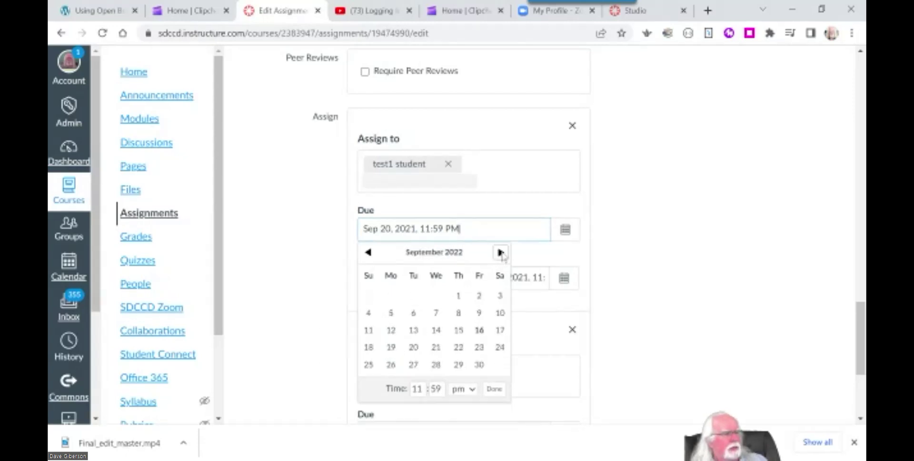
click(479, 365)
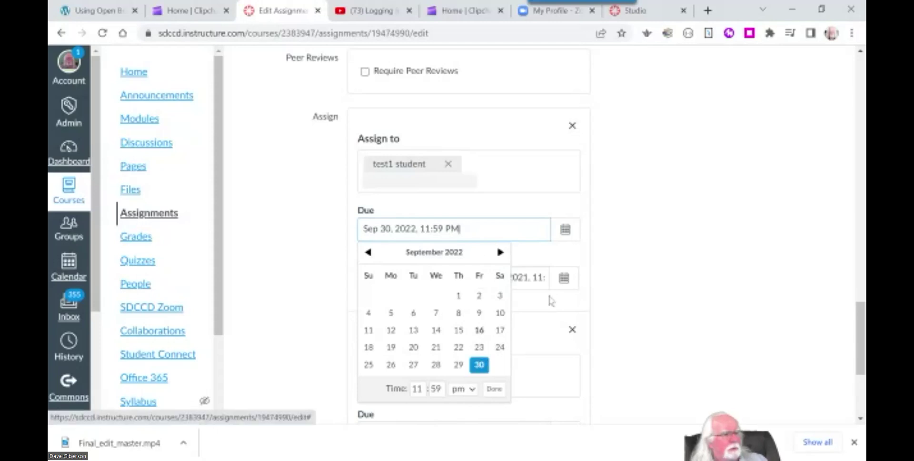
click(633, 316)
Copy the Sep 30, 2022 due date into the Until field and save the assignment.
drag(460, 229, 338, 237)
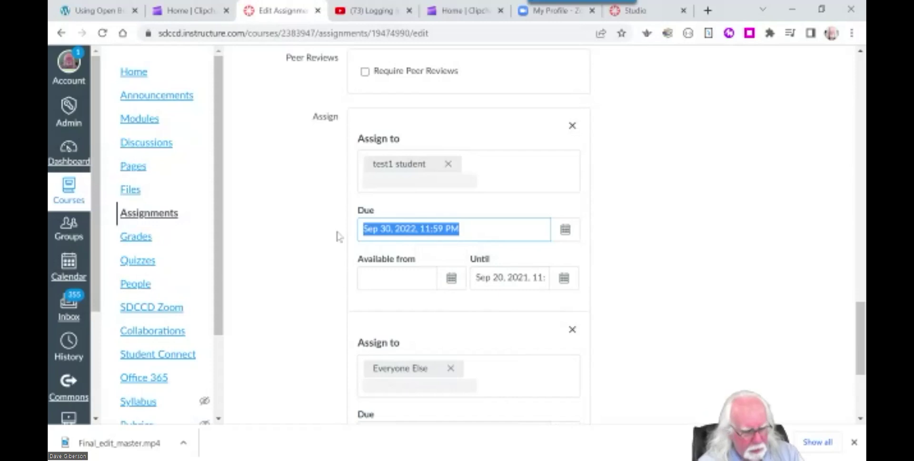
key(ctrl+c)
drag(476, 290, 578, 291)
key(ctrl+v)
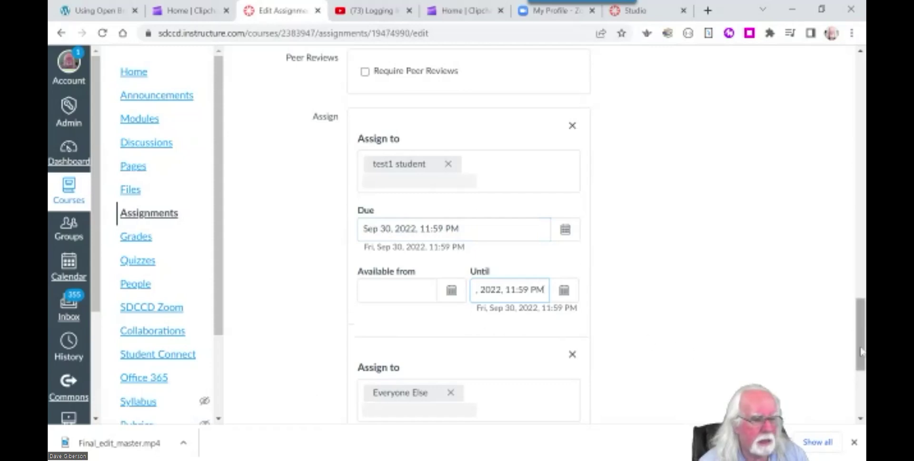
drag(861, 352, 861, 395)
click(810, 382)
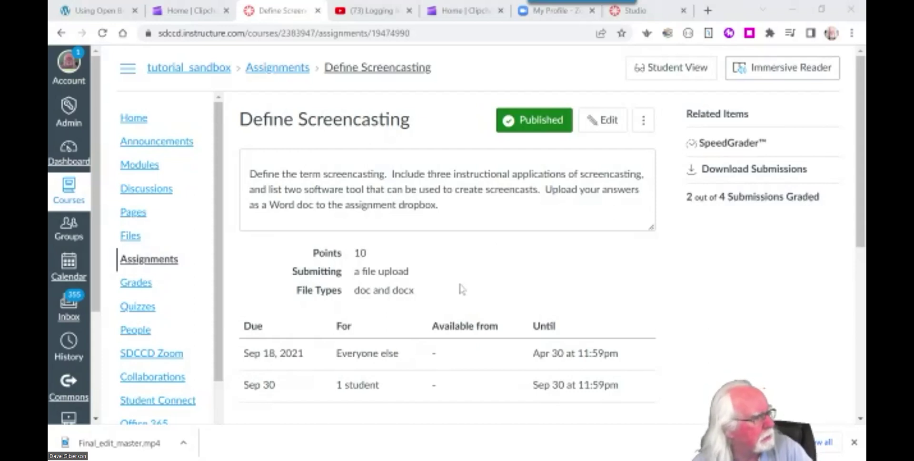
Reopen the assignment for editing and scroll to the Everyone Else assign box.
click(603, 120)
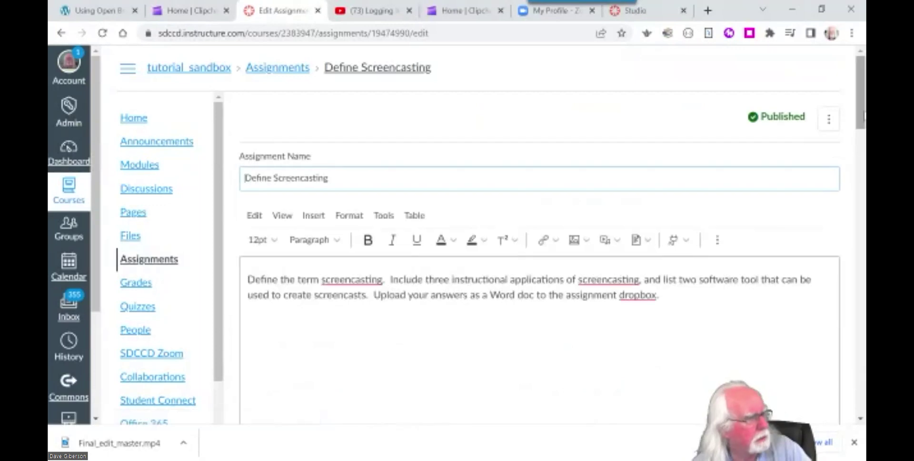
scroll(861, 148, down, 1)
scroll(861, 147, down, 10)
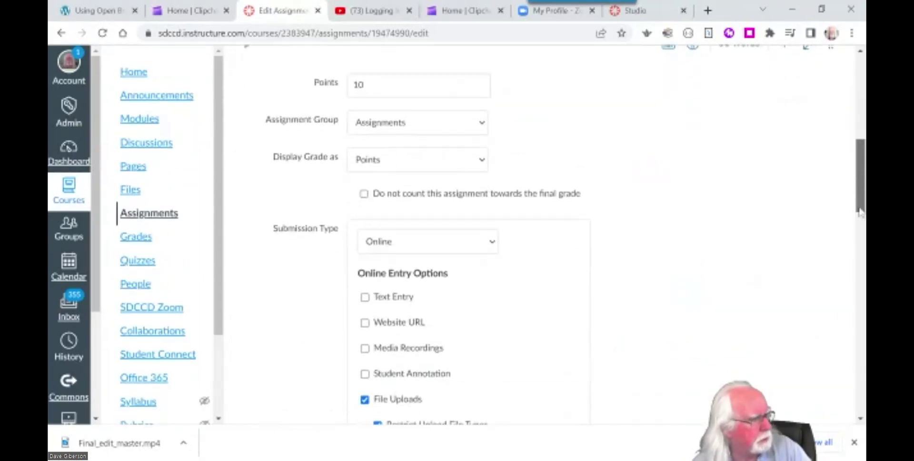
scroll(562, 241, down, 4)
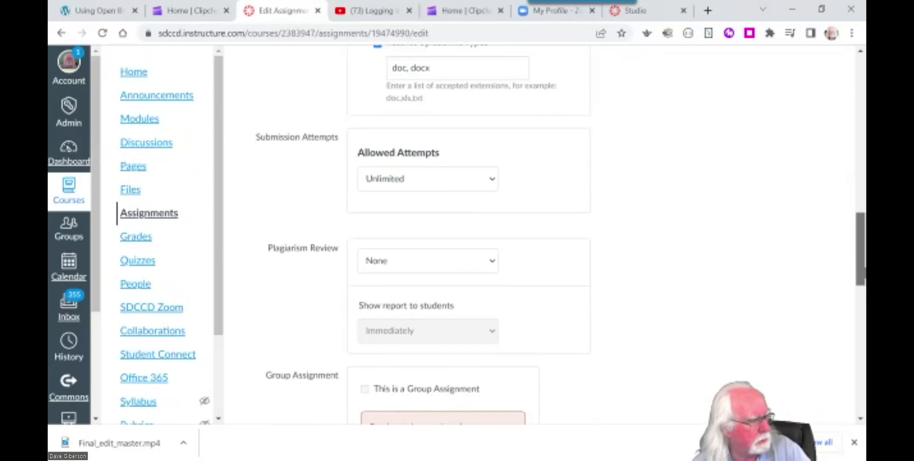
scroll(562, 240, down, 4)
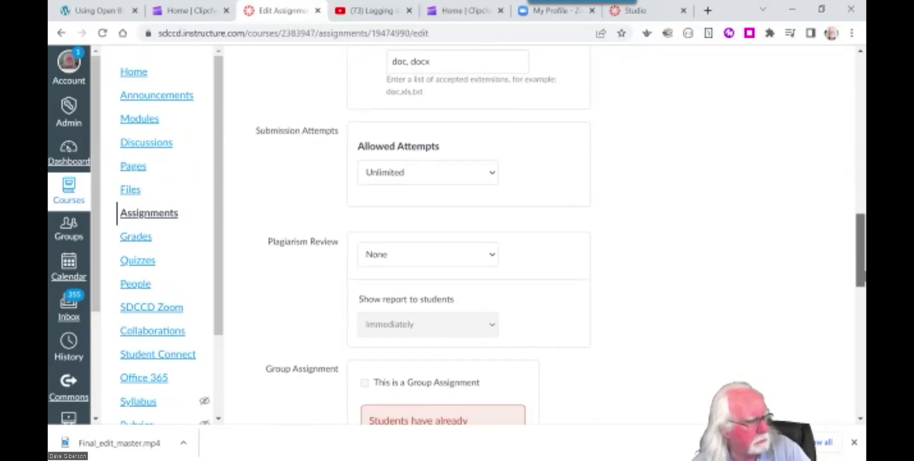
scroll(863, 369, down, 7)
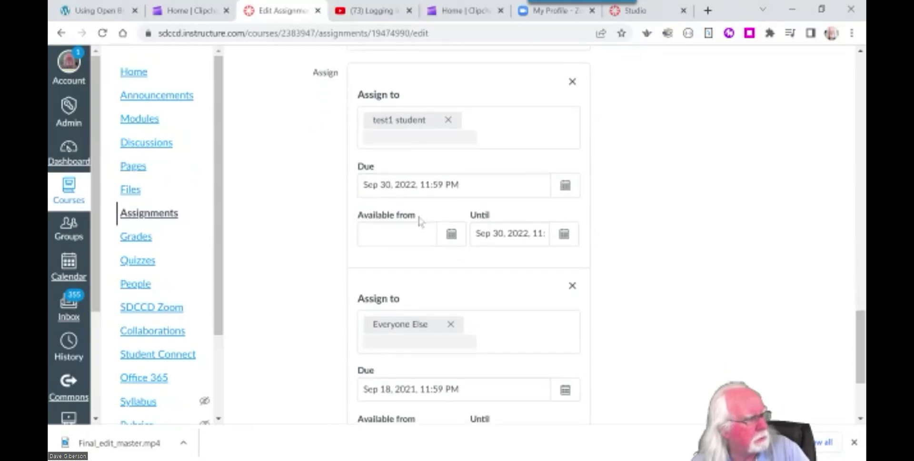
click(447, 234)
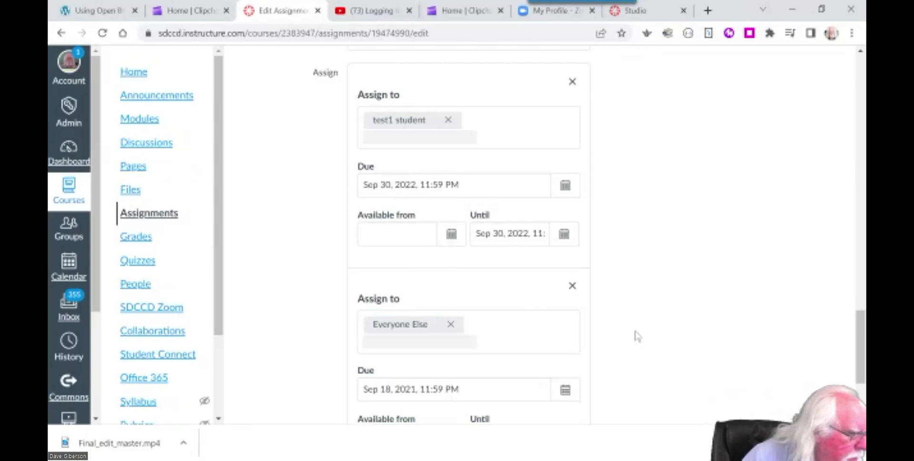
scroll(614, 334, down, 3)
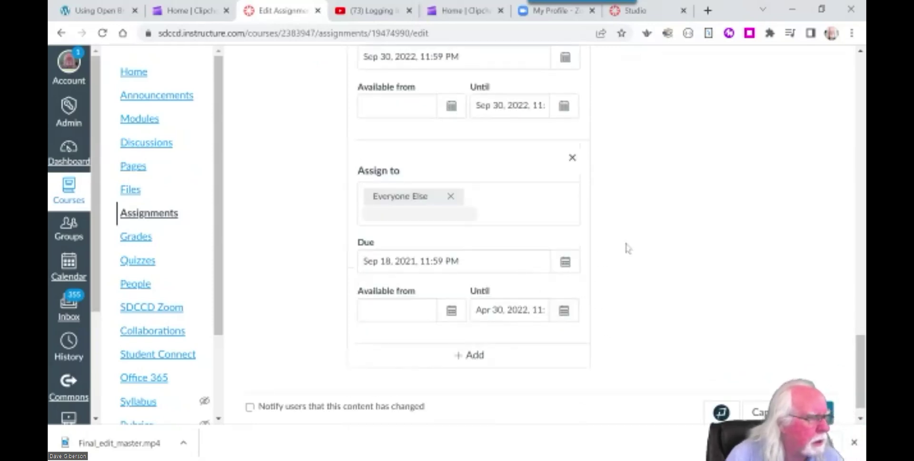
scroll(626, 243, up, 3)
scroll(665, 241, down, 3)
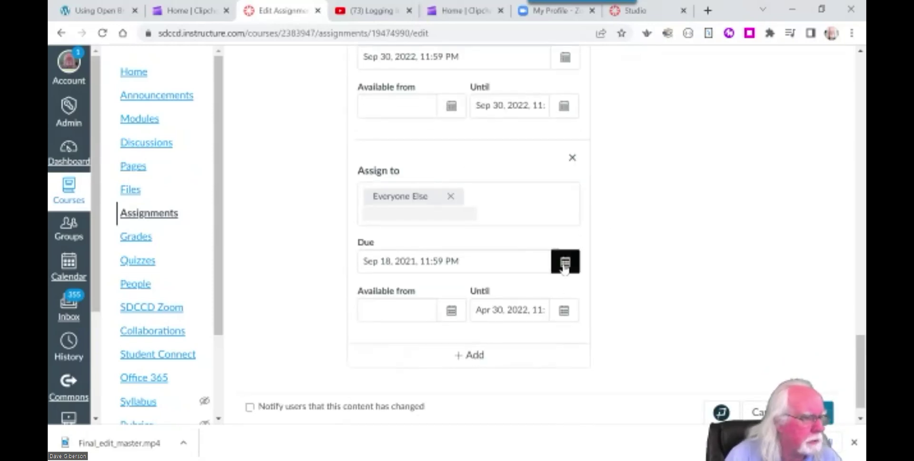
Set the Everyone Else Due date to Sep 30, 2022.
click(565, 264)
click(500, 99)
click(500, 99)
click(500, 100)
click(500, 99)
click(500, 99)
click(500, 99)
click(500, 99)
click(500, 99)
click(500, 99)
click(500, 100)
click(500, 100)
click(500, 100)
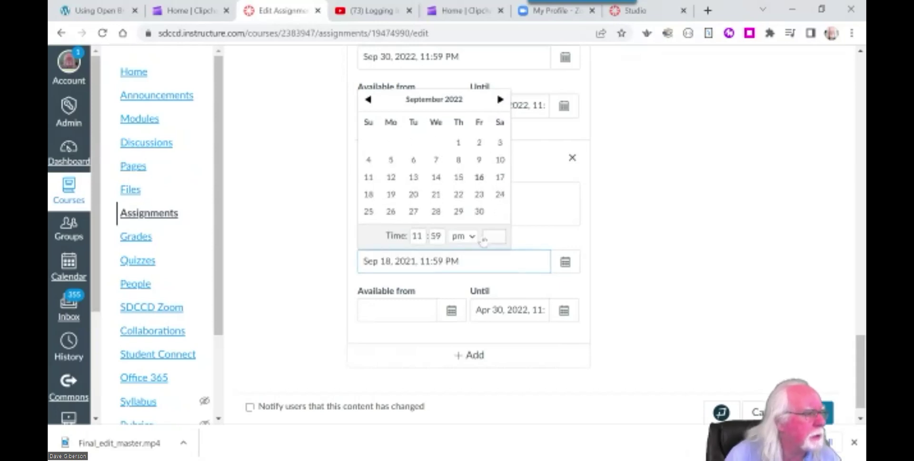
click(479, 212)
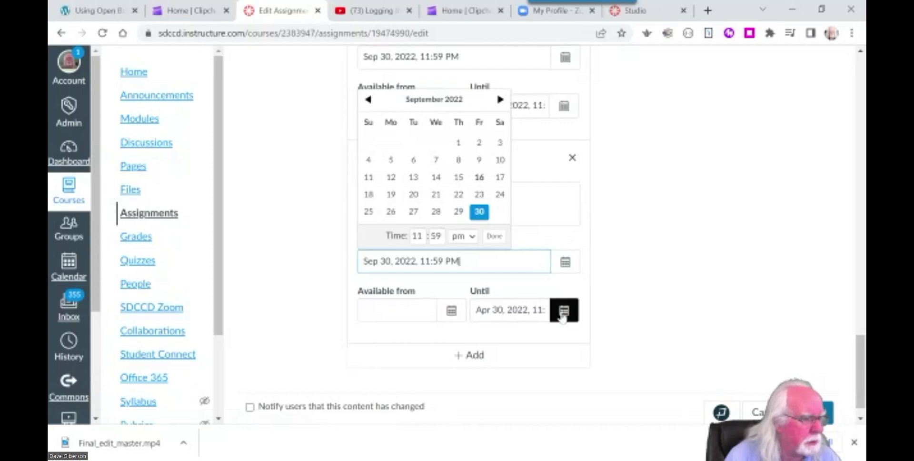
Set the Everyone Else Until date to Sep 30, 2022 and save the assignment.
click(564, 310)
click(613, 148)
click(613, 148)
click(613, 148)
click(613, 149)
click(613, 148)
click(612, 148)
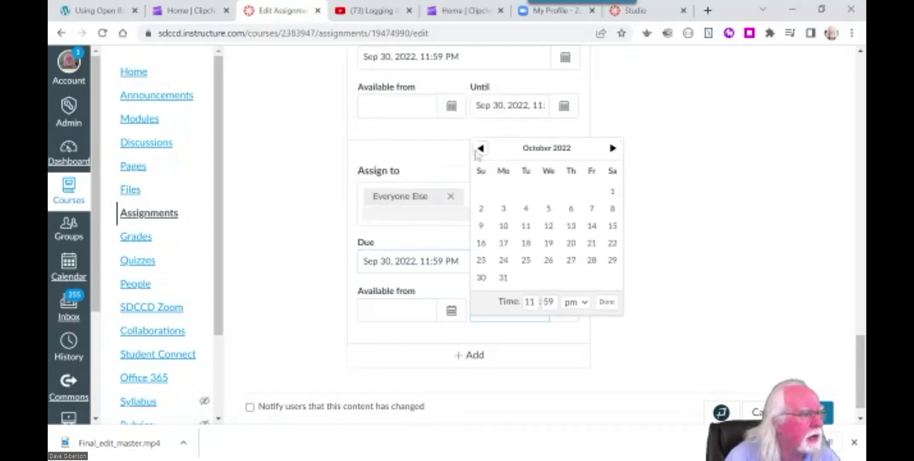
click(481, 148)
click(592, 260)
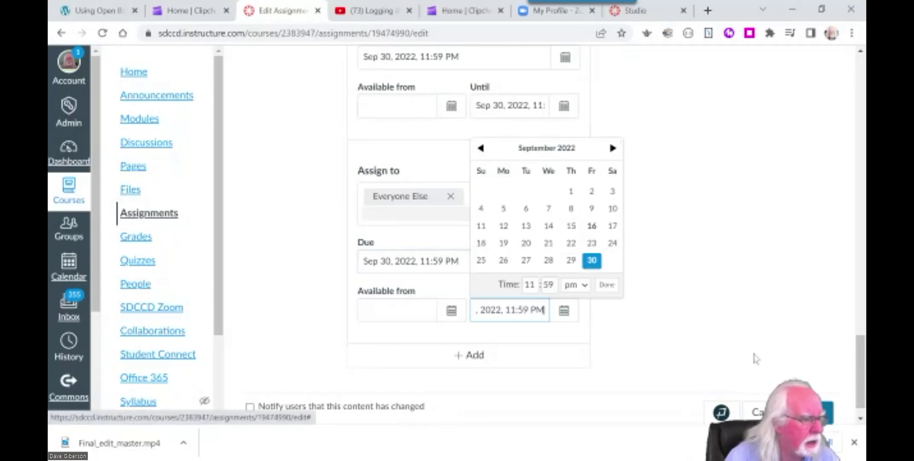
click(814, 412)
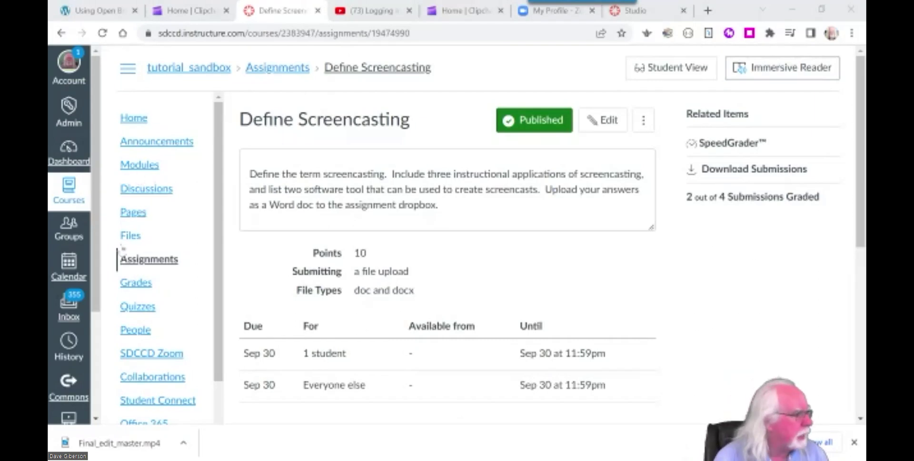
Open the gradebook and filter it to the Define Screencasting assignment by searching 'define'.
click(142, 294)
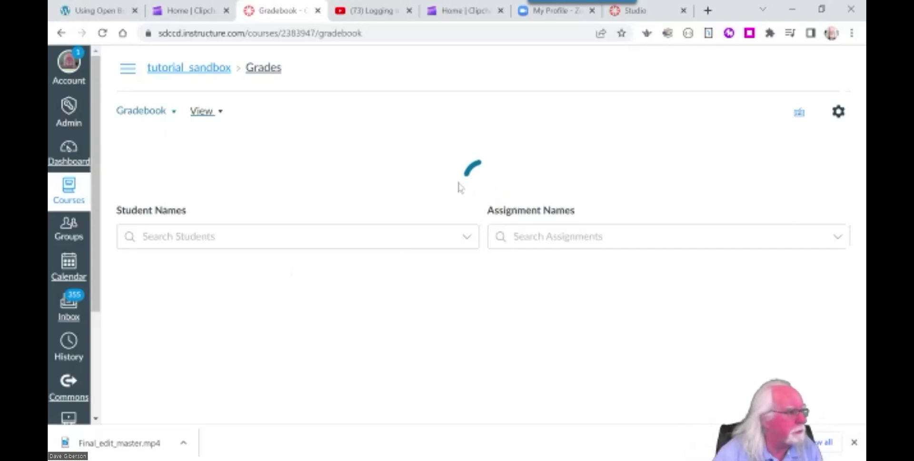
scroll(466, 267, down, 1)
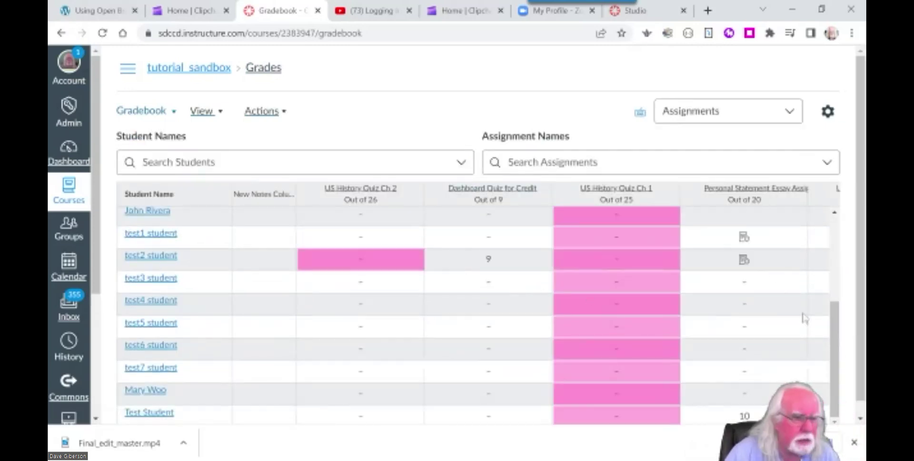
scroll(832, 341, up, 1)
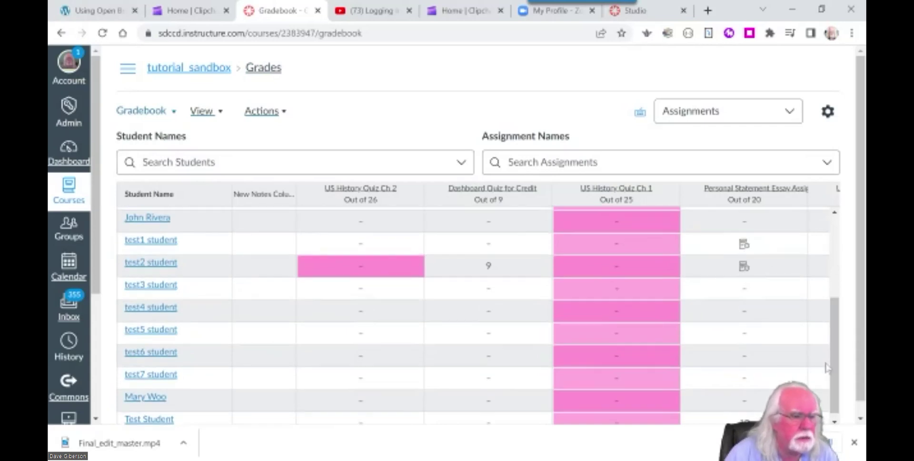
scroll(863, 376, down, 1)
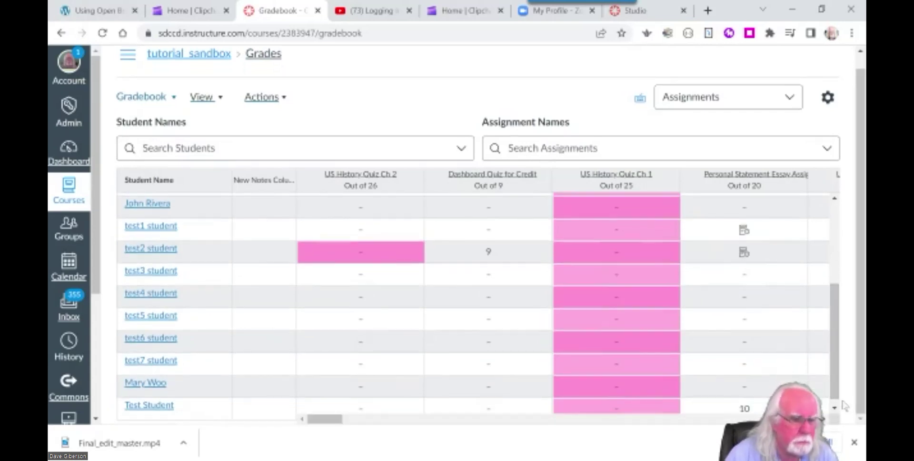
drag(339, 424, 451, 433)
click(572, 148)
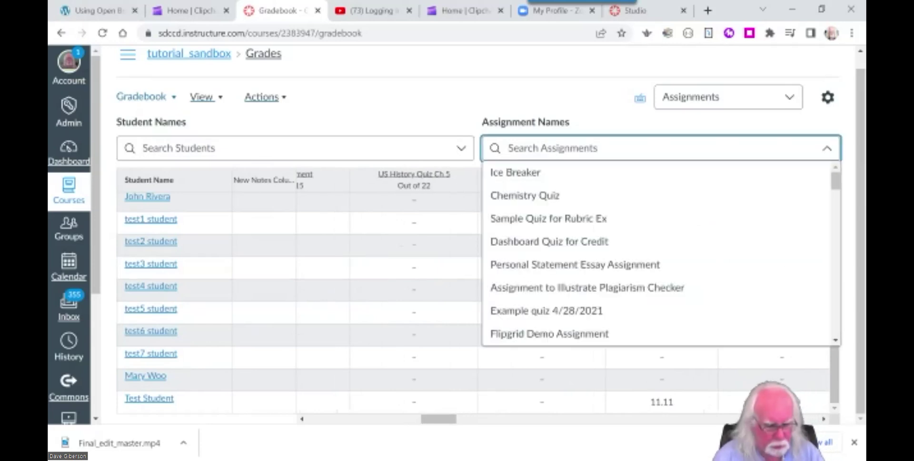
text(define)
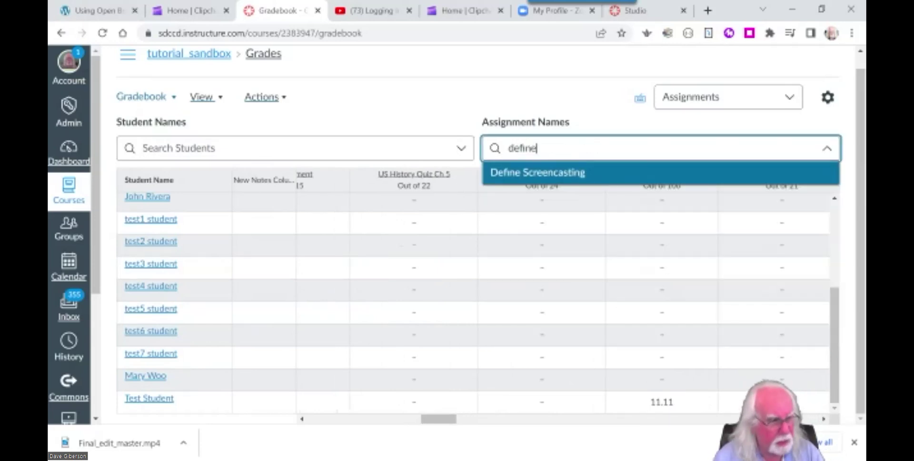
click(556, 179)
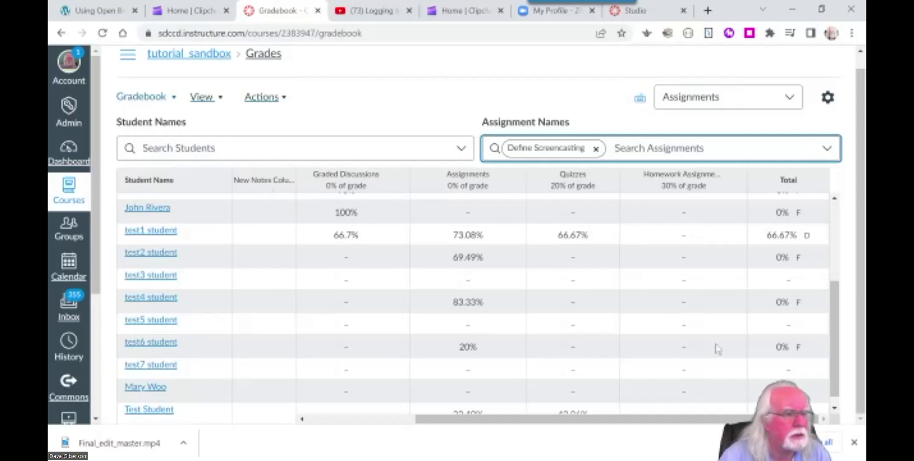
Open the test3 student's Define Screencasting submission in SpeedGrader from its grade details.
drag(709, 420, 583, 433)
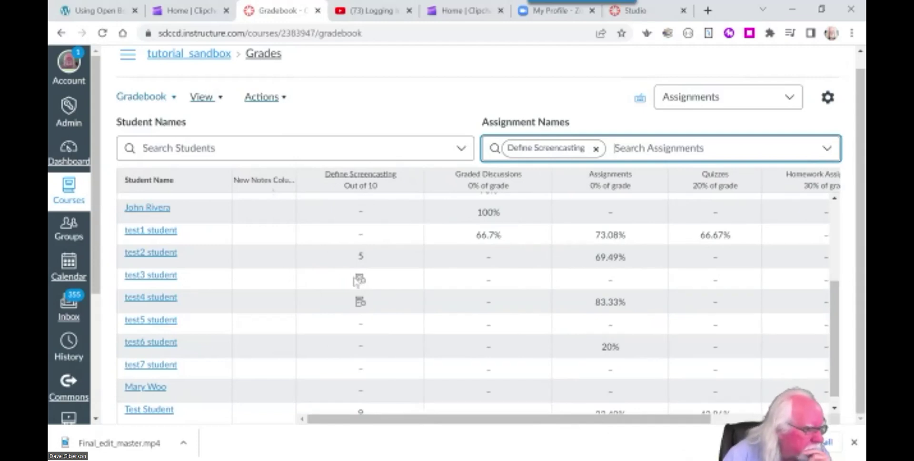
click(358, 281)
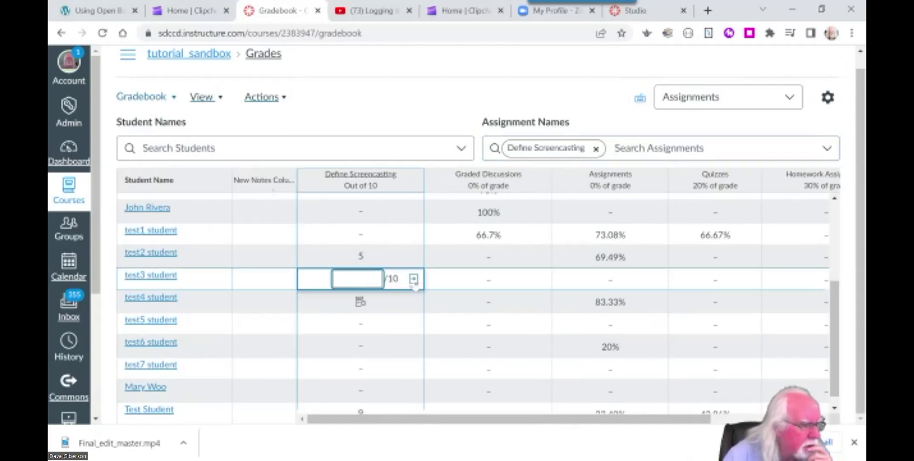
click(414, 279)
click(746, 172)
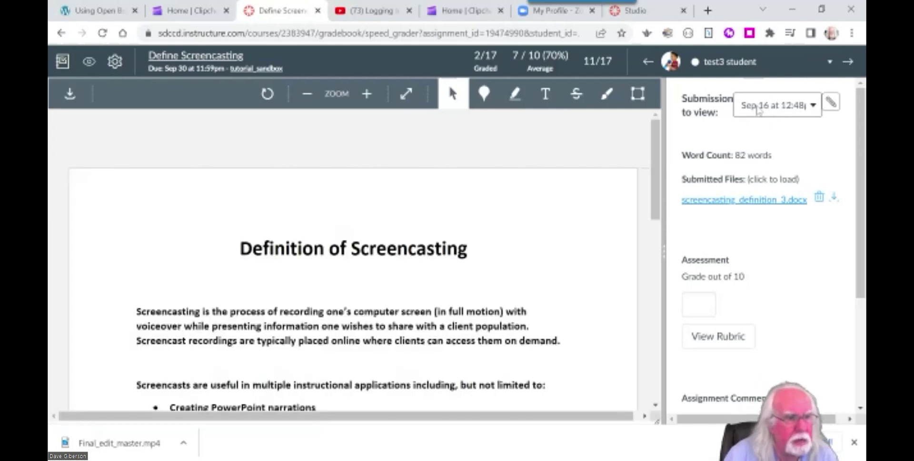
Switch SpeedGrader to the older Apr 27 6:26am submission, screencasting_definition_2.docx.
click(815, 109)
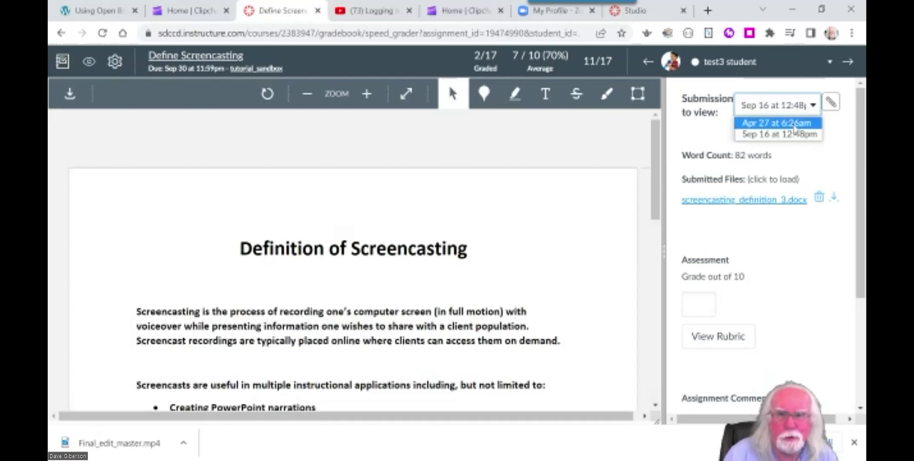
click(830, 172)
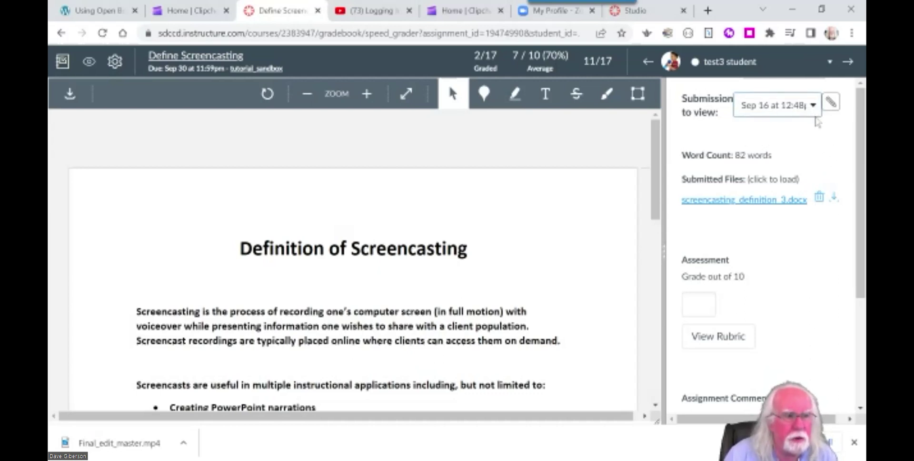
click(815, 111)
click(787, 123)
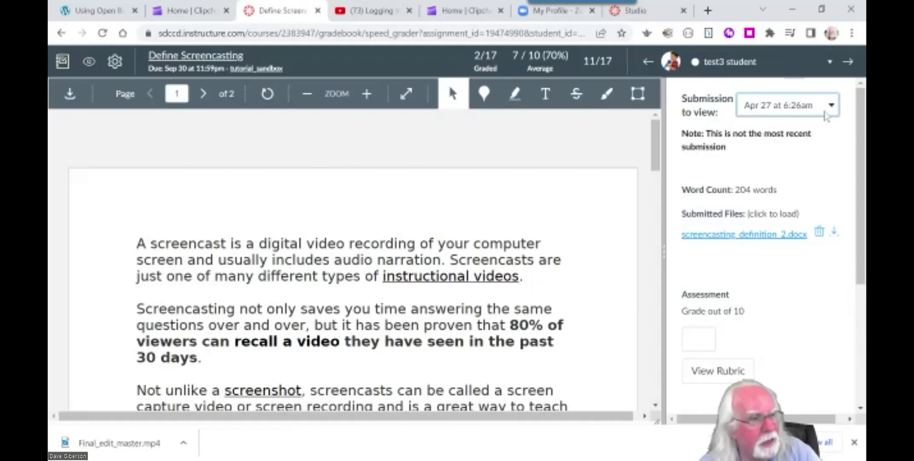
click(832, 106)
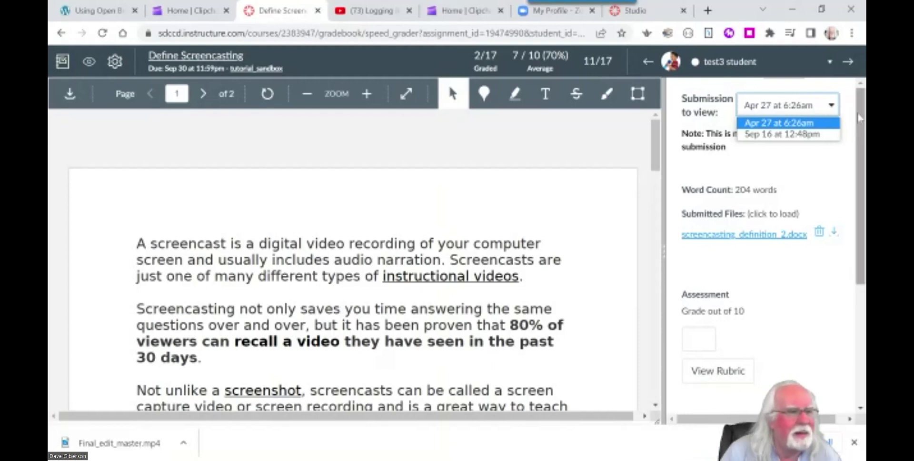
click(859, 132)
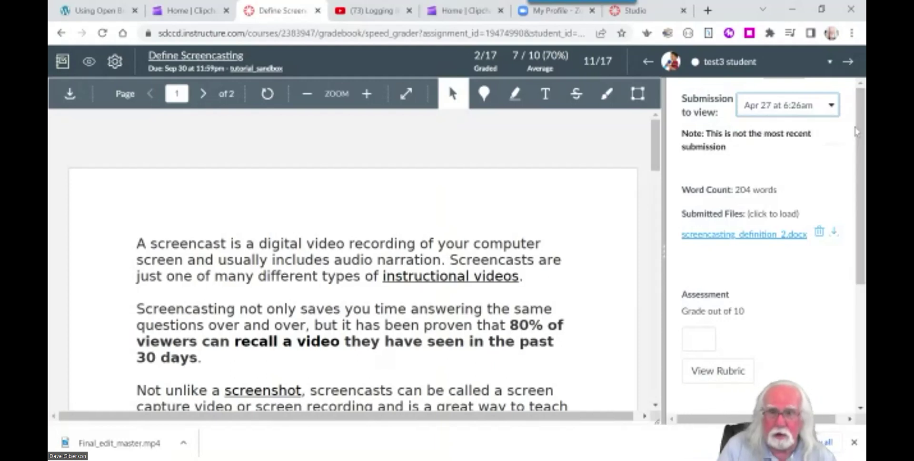